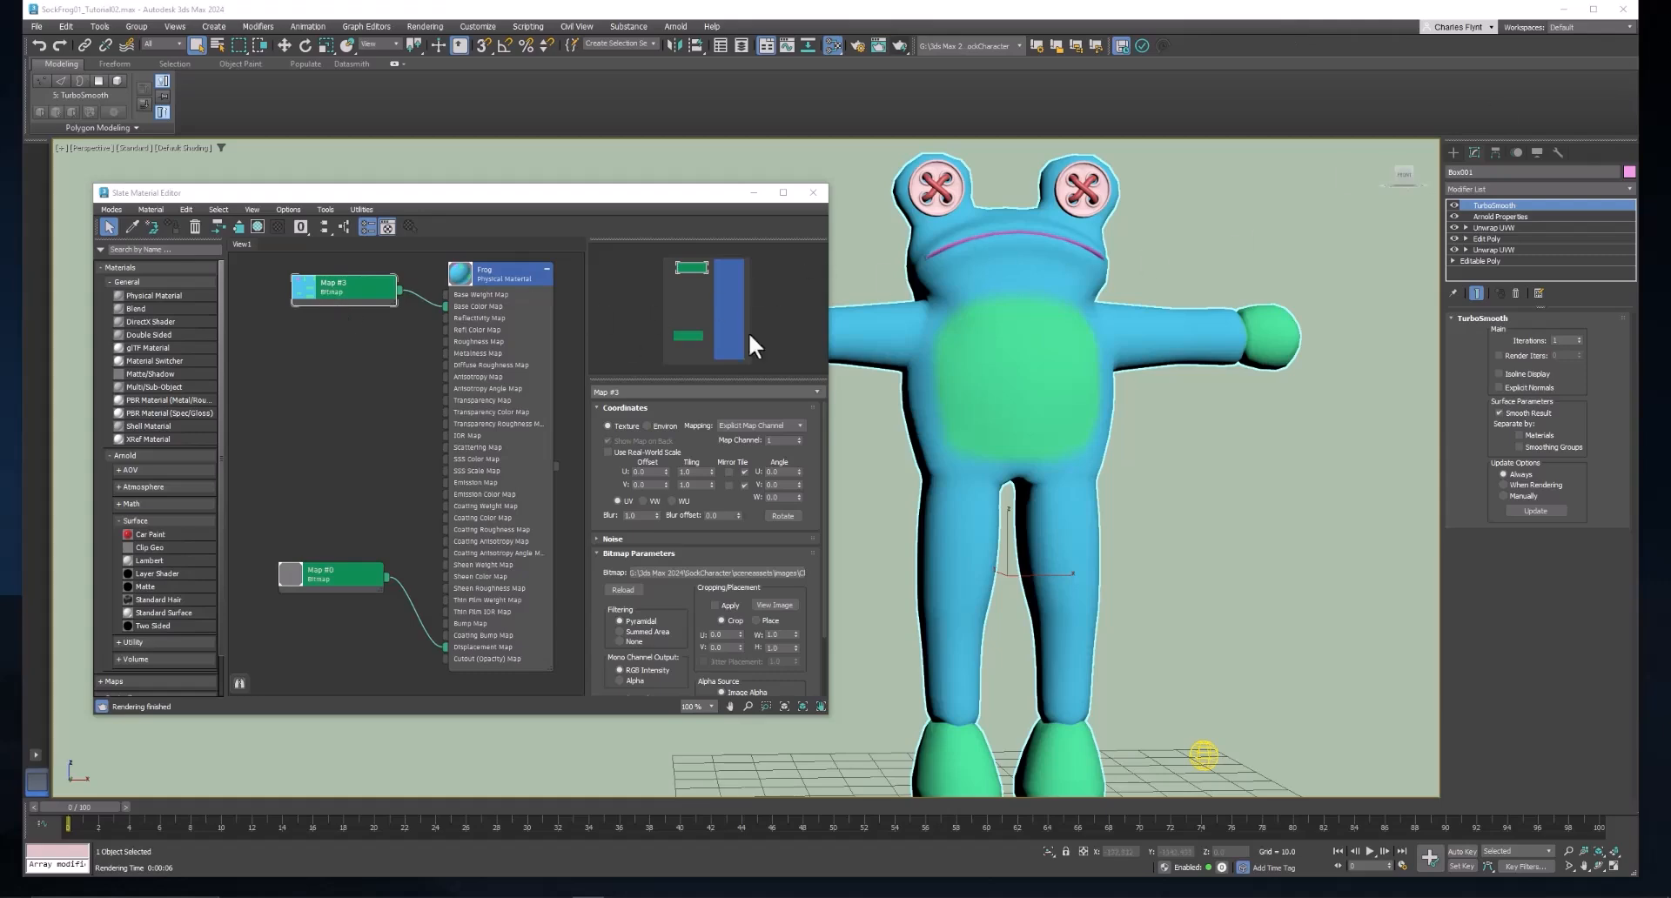
Inspect the frog model up close, comparing its shape with the TurboSmooth modifier disabled and enabled.
left_click_drag(1042, 352, 1093, 399)
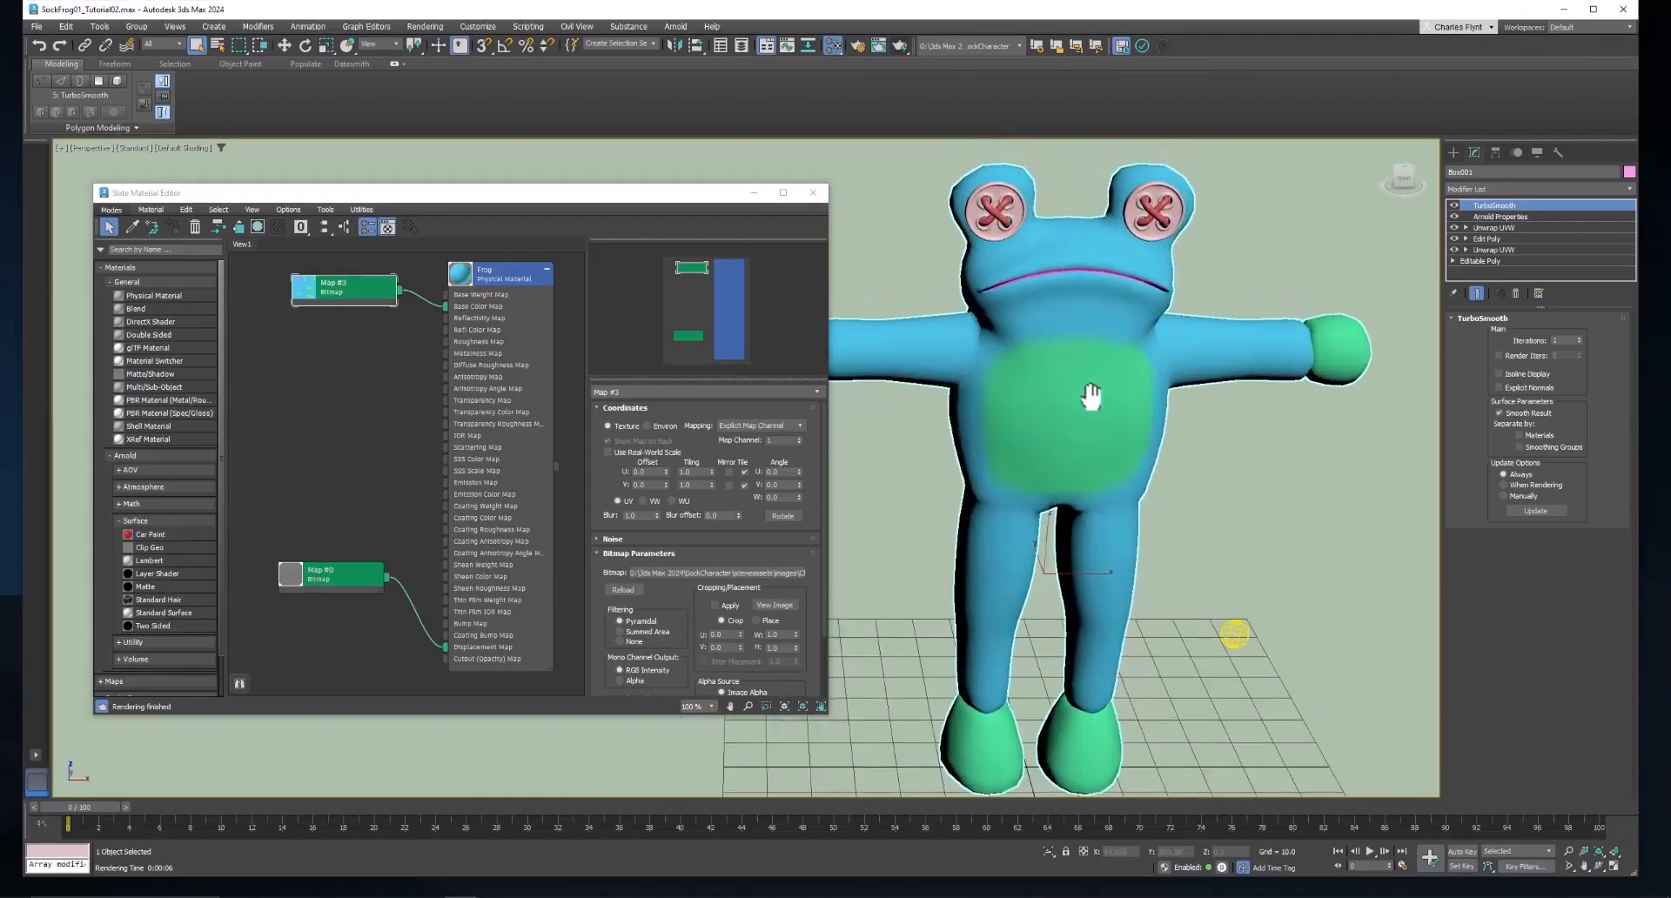
scroll(1086, 324, "up", 3)
scroll(1086, 324, "up", 3)
scroll(1003, 219, "up", 3)
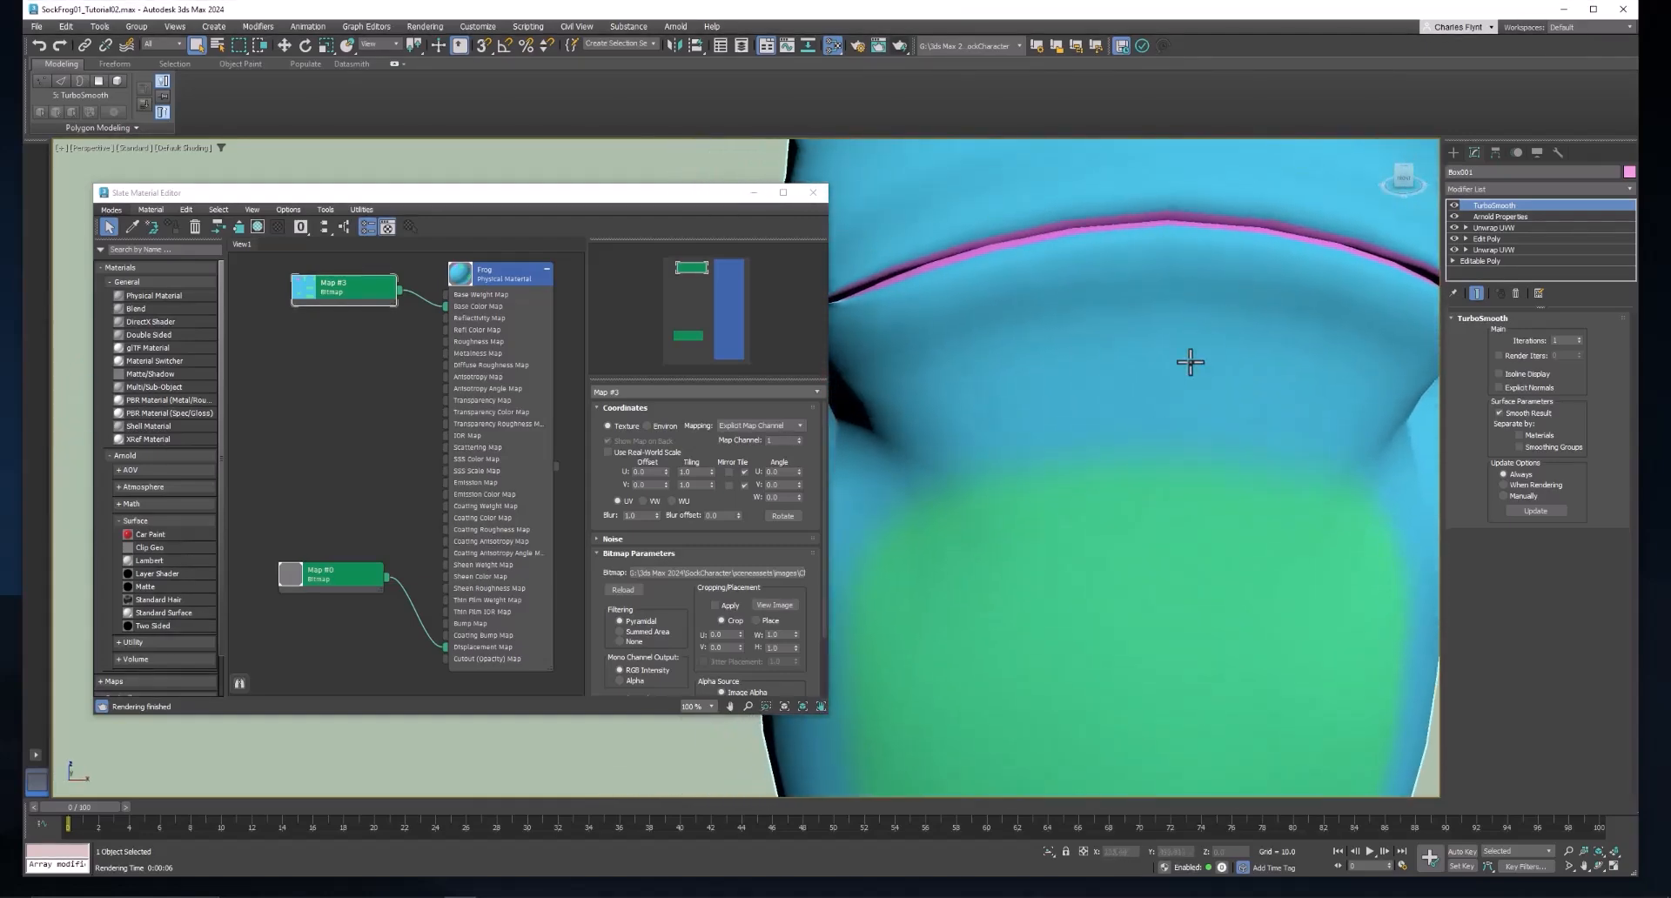
scroll(1197, 488, "down", 5)
scroll(1184, 452, "up", 2)
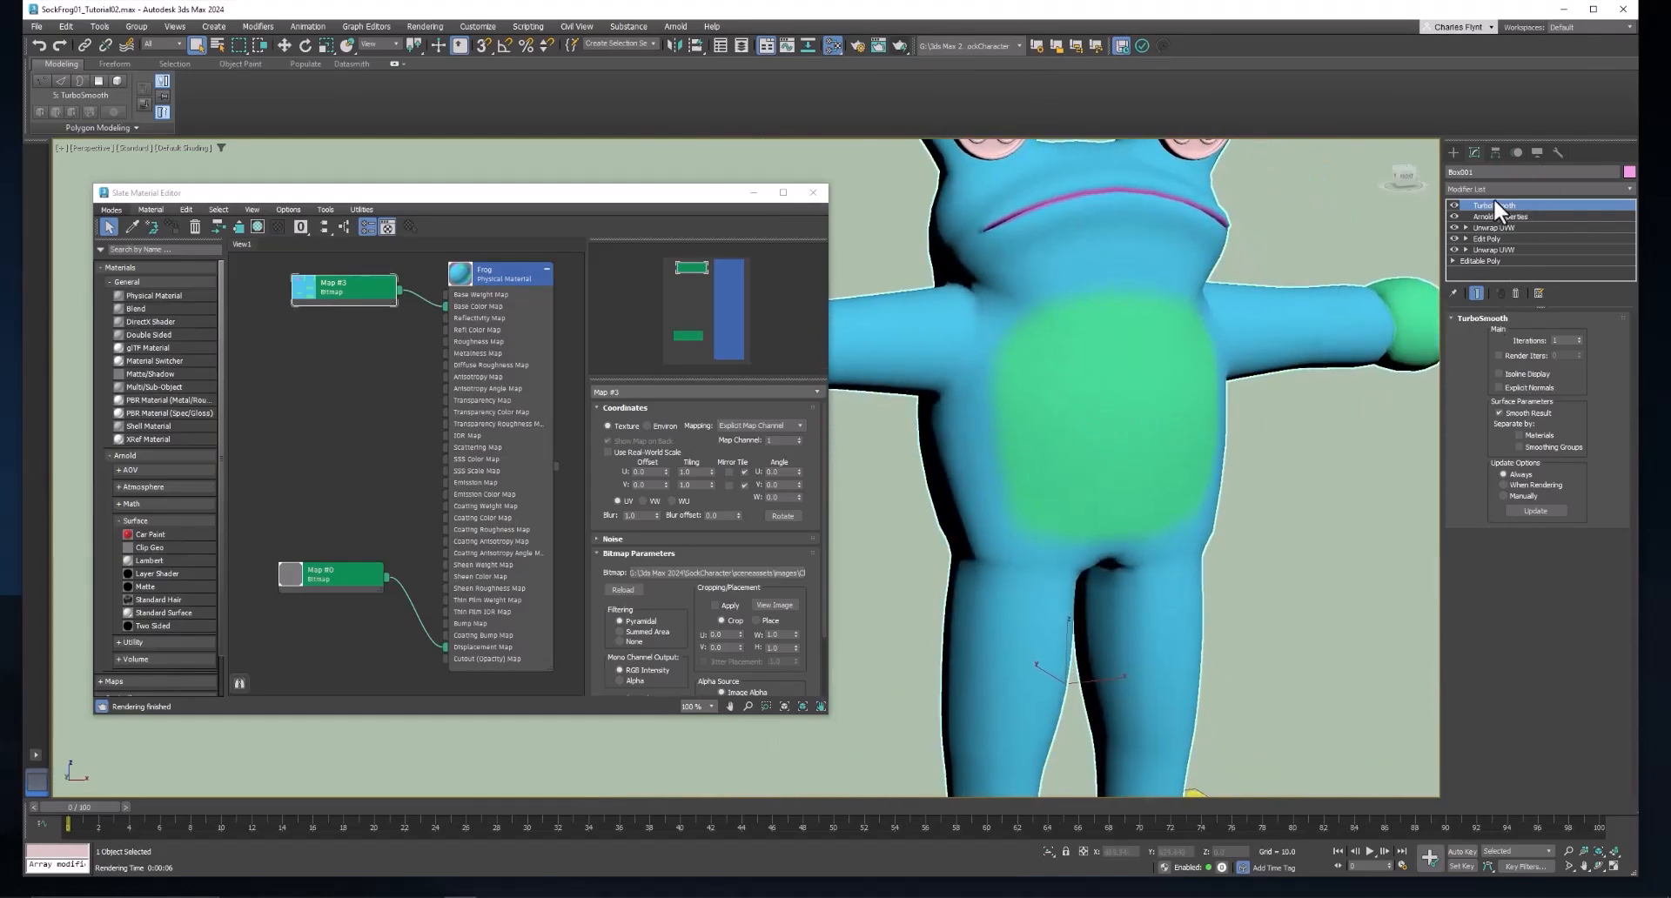
left_click(1454, 205)
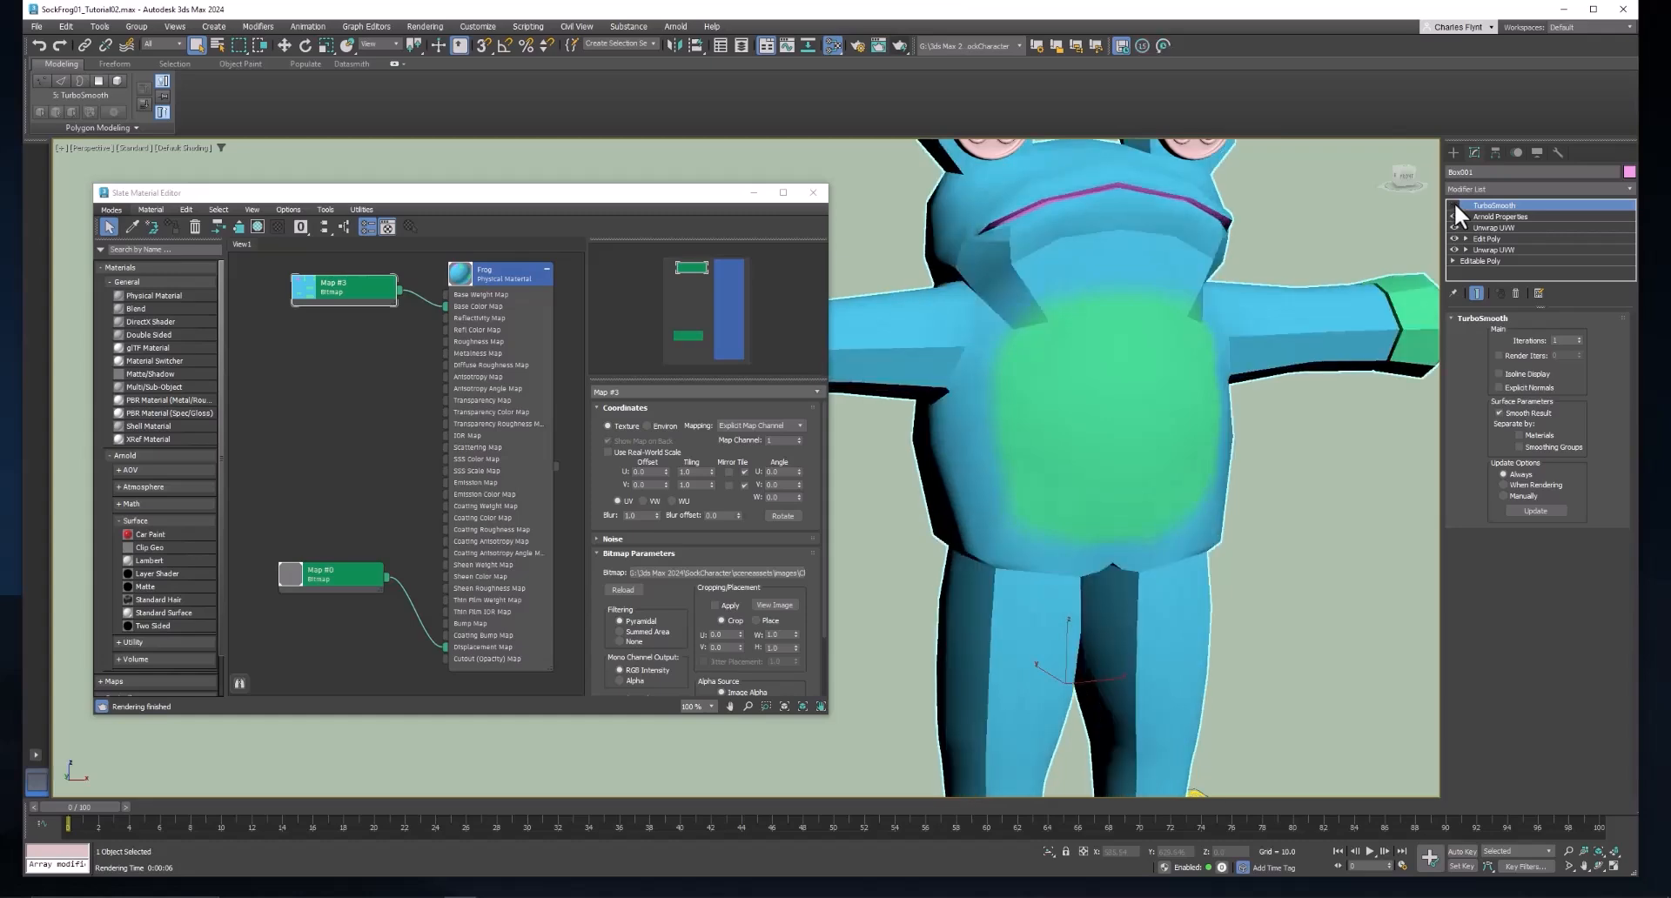
left_click(1454, 205)
left_click(1454, 205)
left_click(1454, 205)
left_click(1455, 205)
left_click(1454, 205)
left_click(1454, 205)
left_click(1454, 205)
scroll(1018, 432, "down", 3)
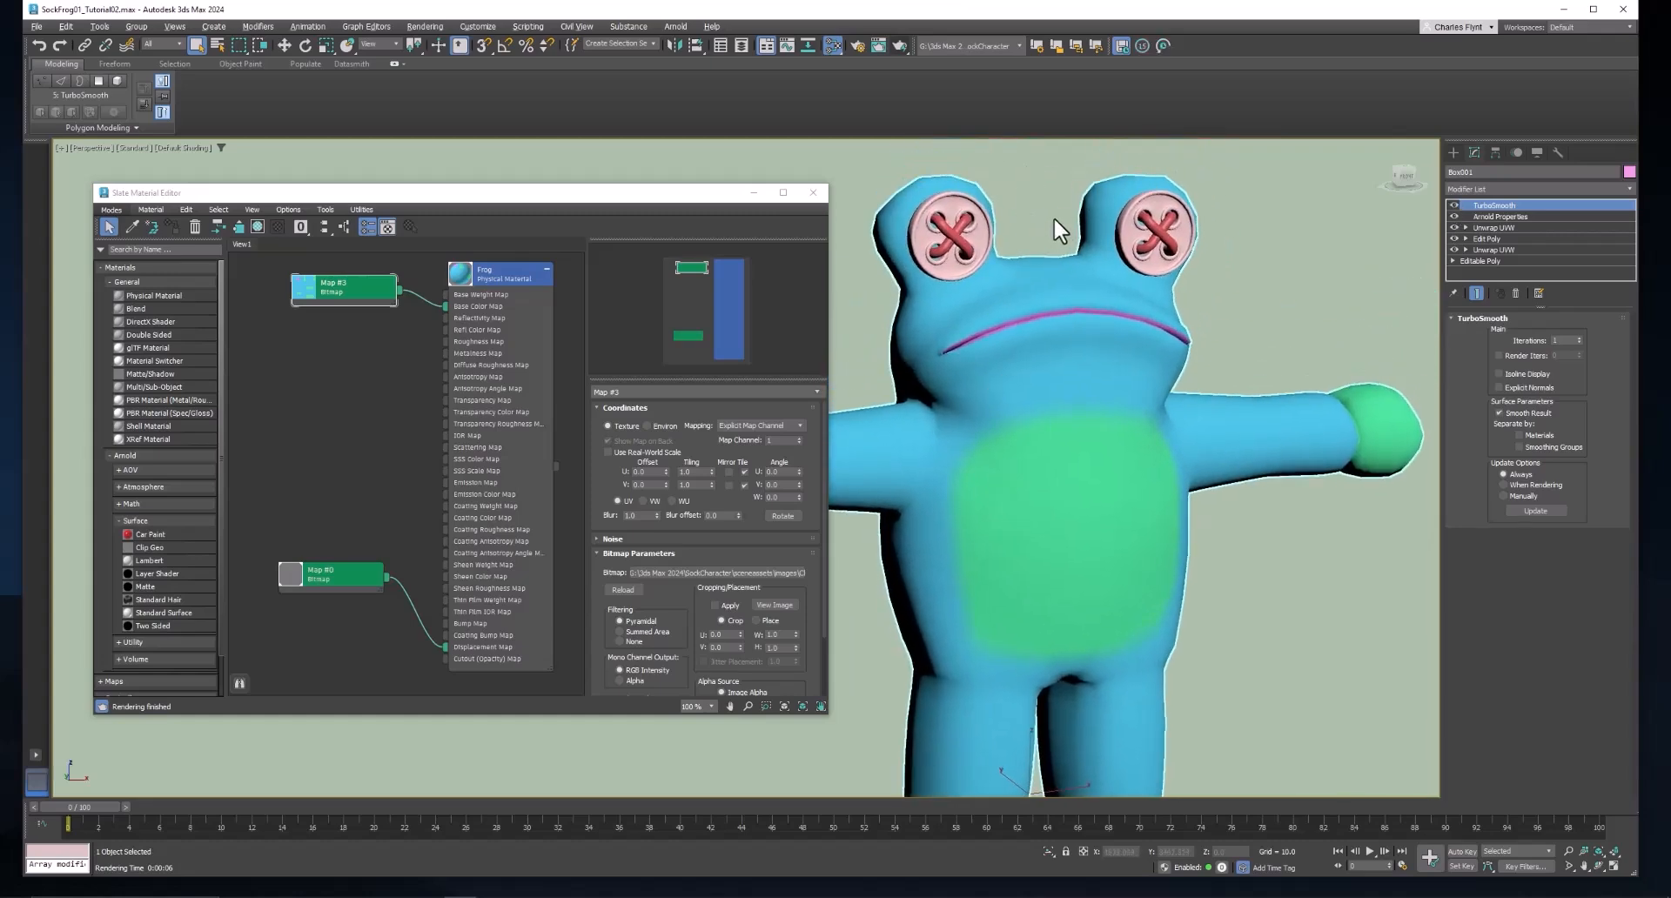
left_click_drag(1053, 217, 1056, 197)
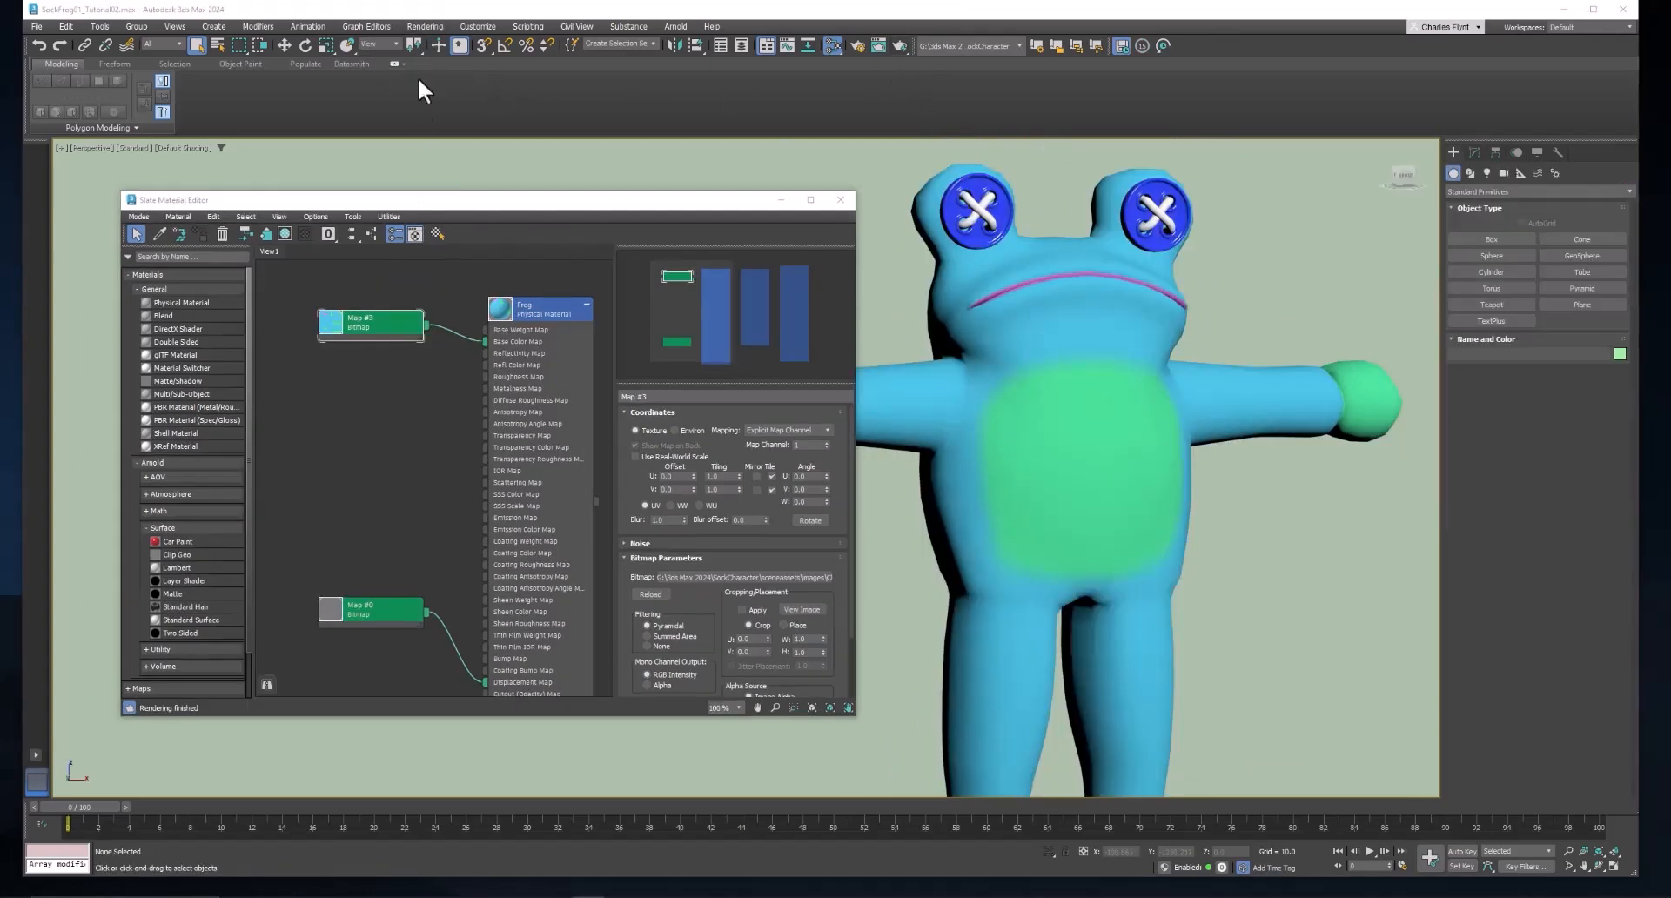
Check the scene's background color in the Environment and Effects settings, keeping the color as it is.
left_click(425, 26)
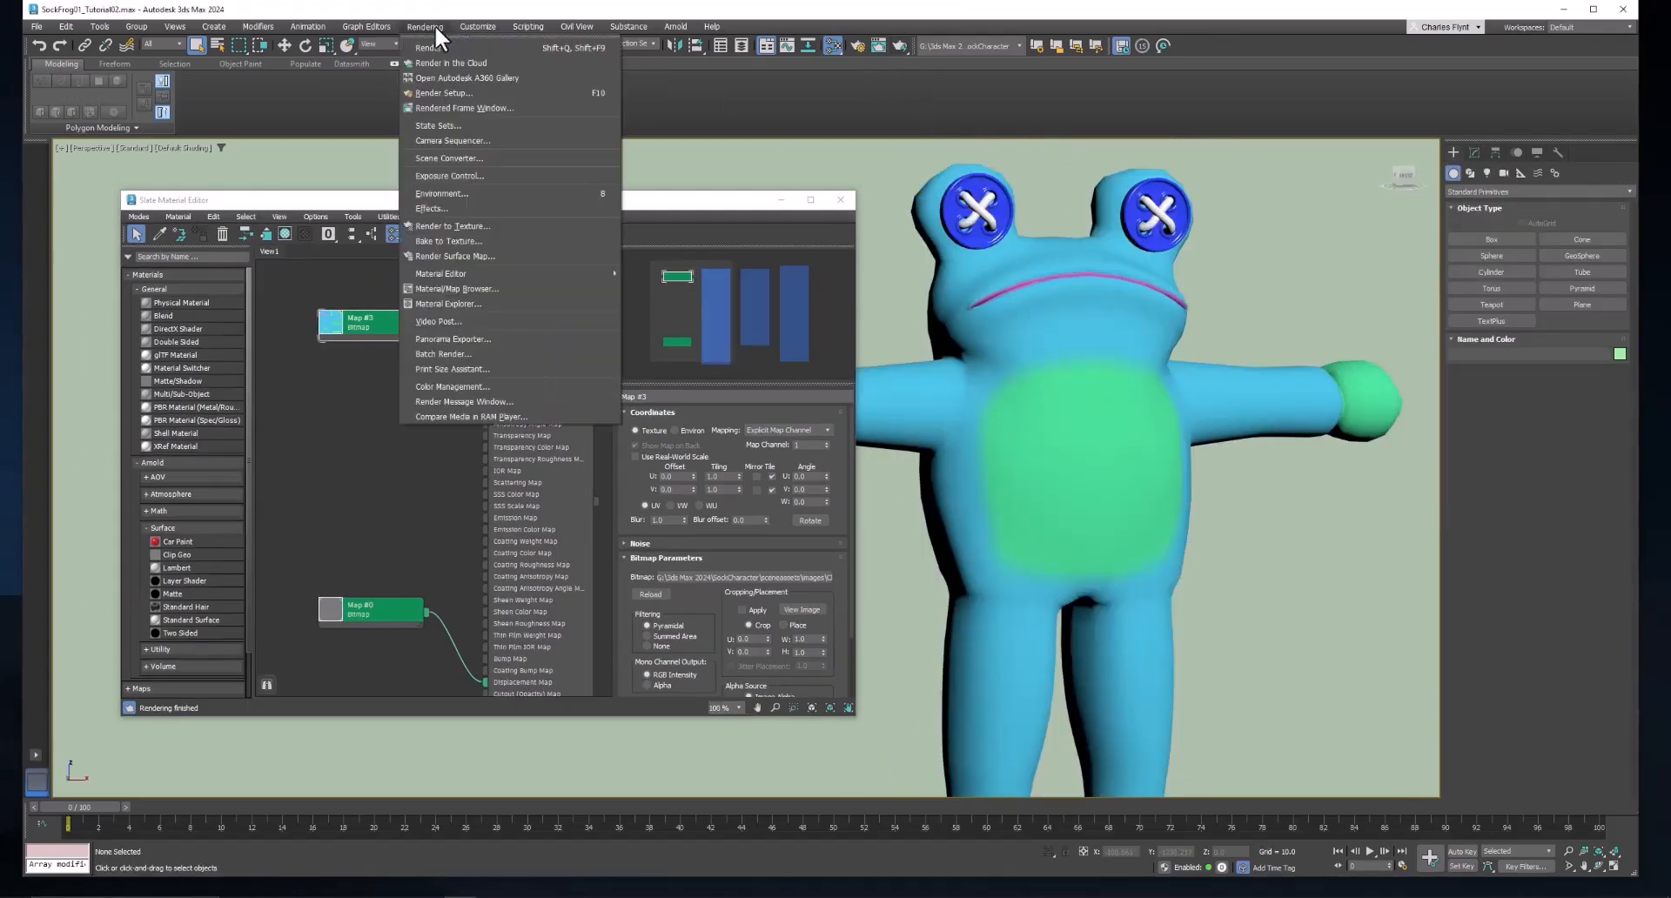
left_click(461, 192)
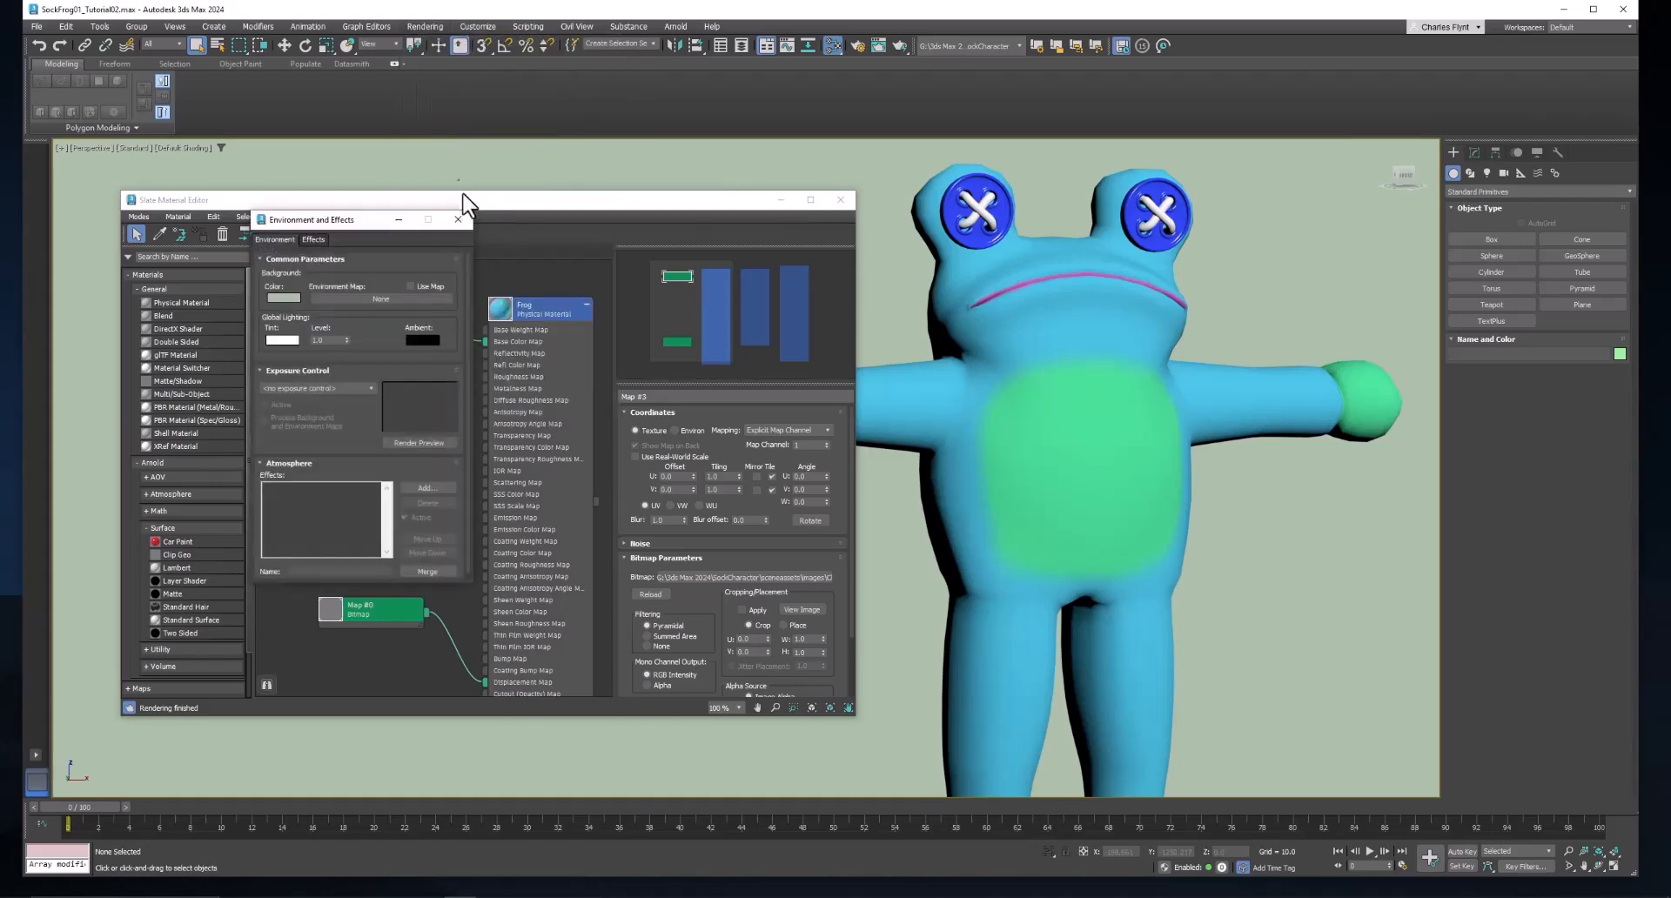
left_click(284, 297)
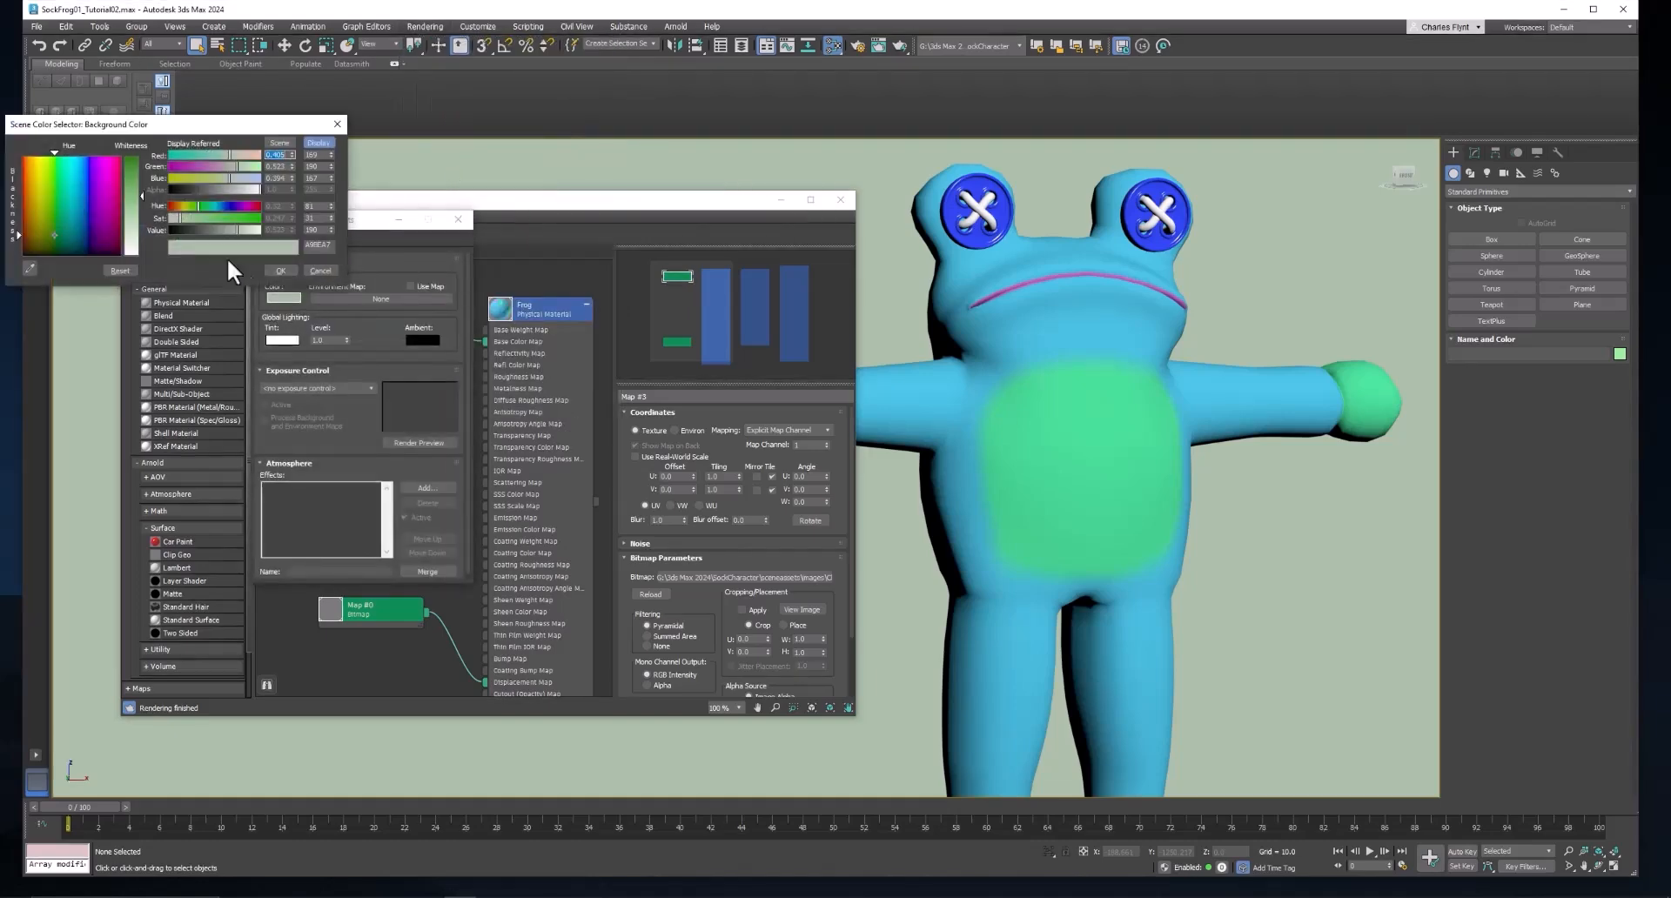
left_click(279, 269)
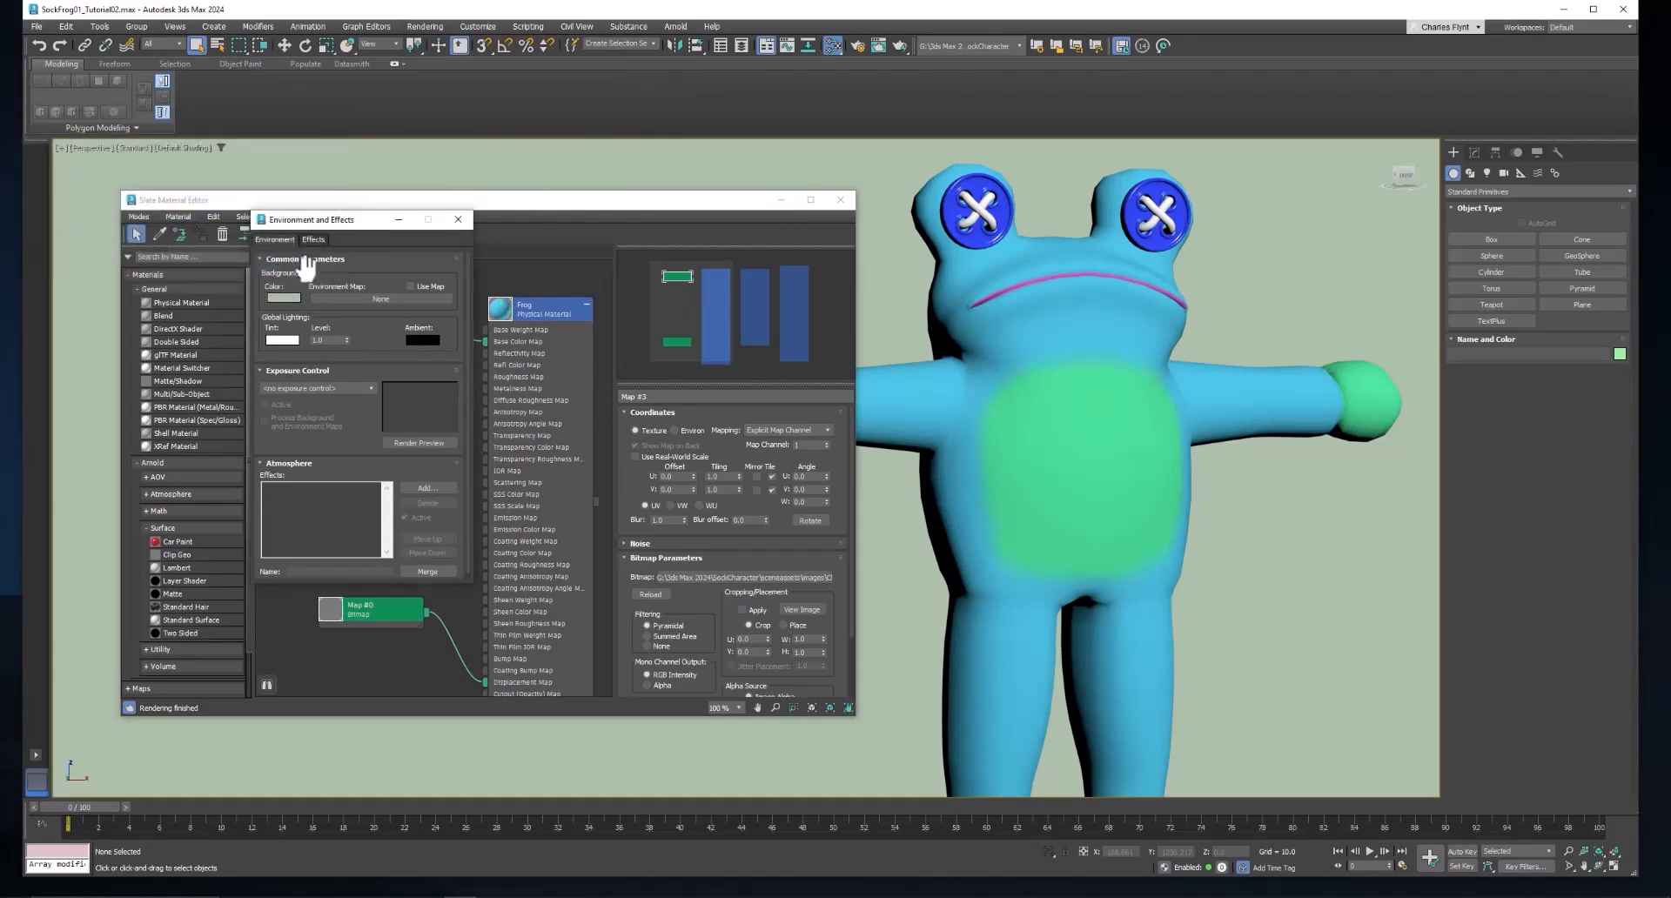
left_click(460, 217)
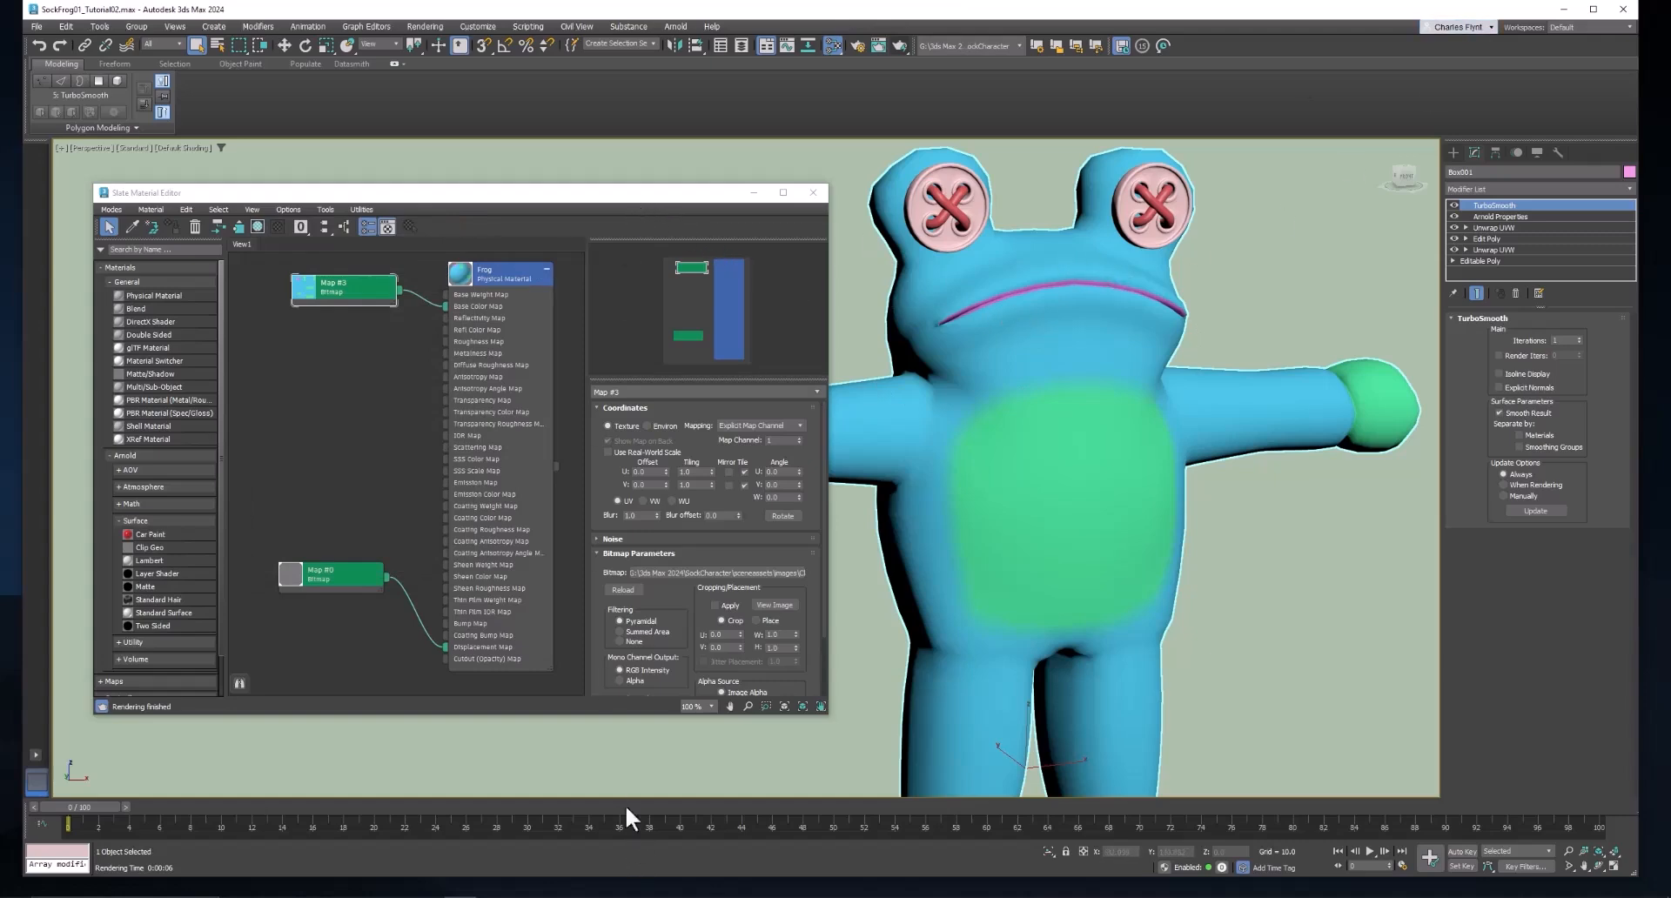
Switch to Photoshop and add a new empty layer above Layer 2 in the character texture document.
mouse_move(606, 894)
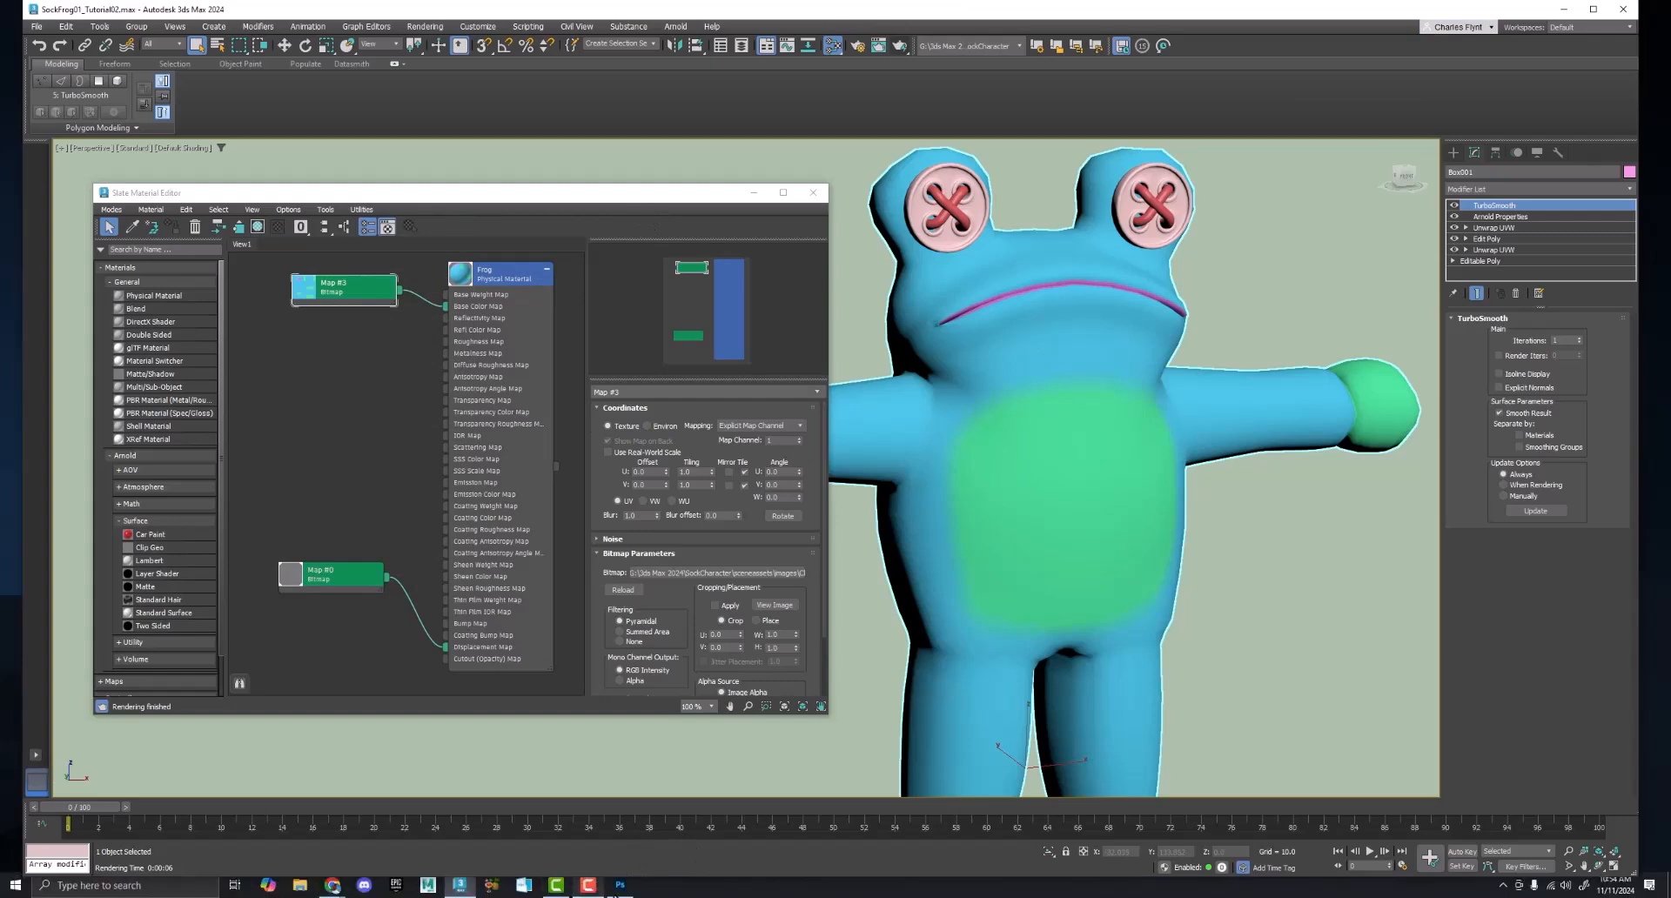
left_click(622, 886)
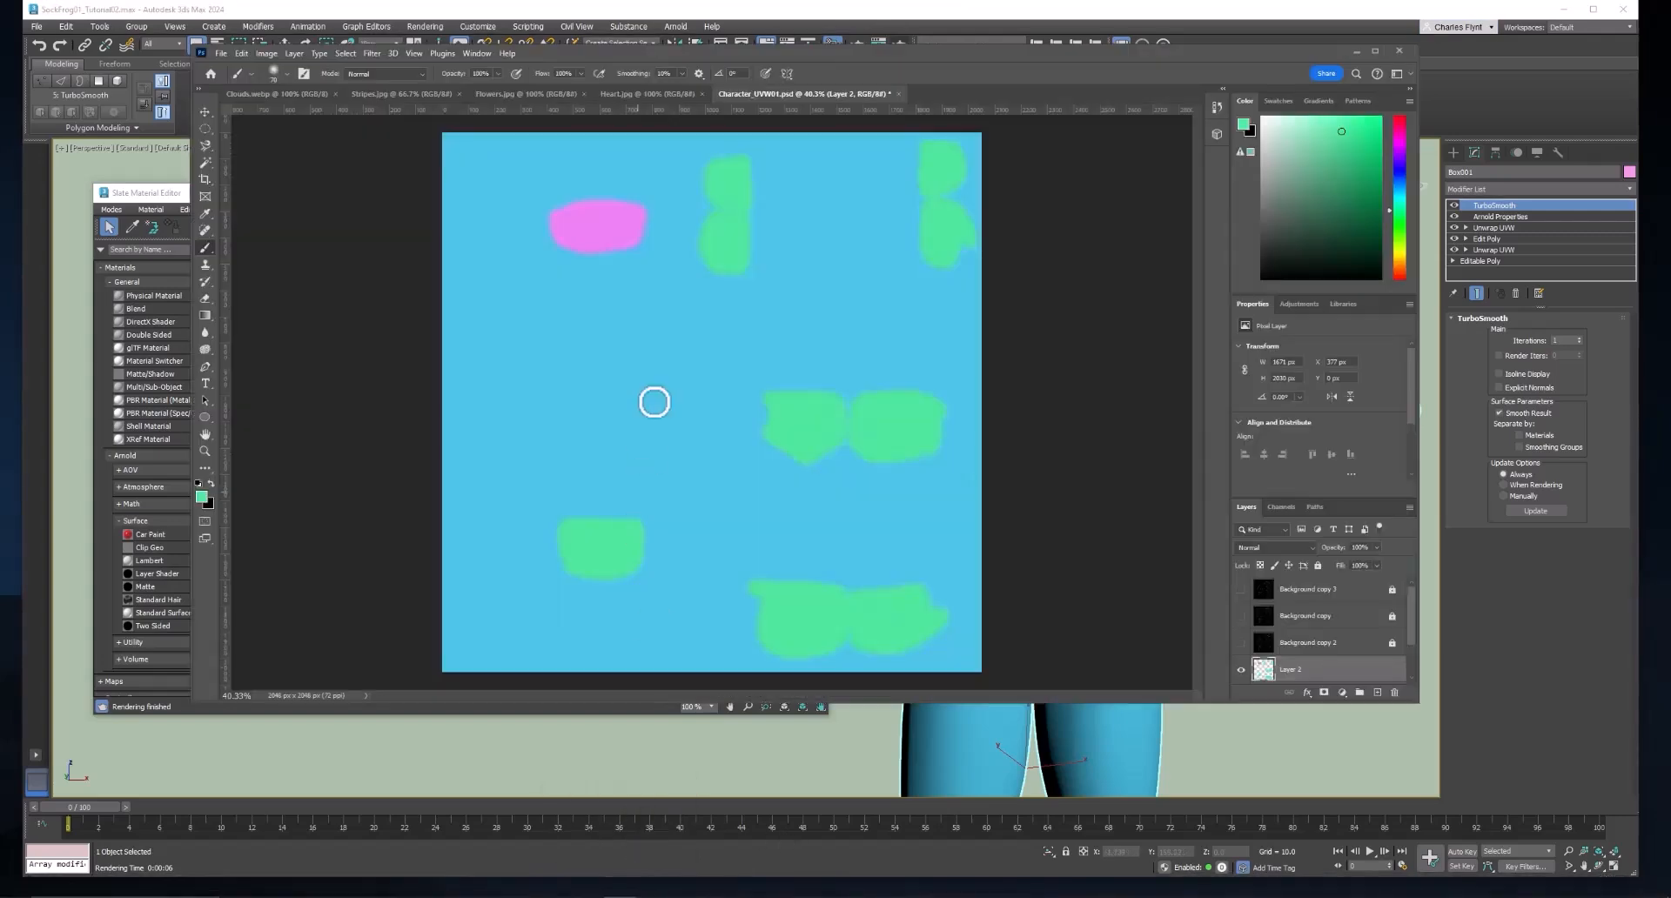
left_click_drag(985, 49, 985, 83)
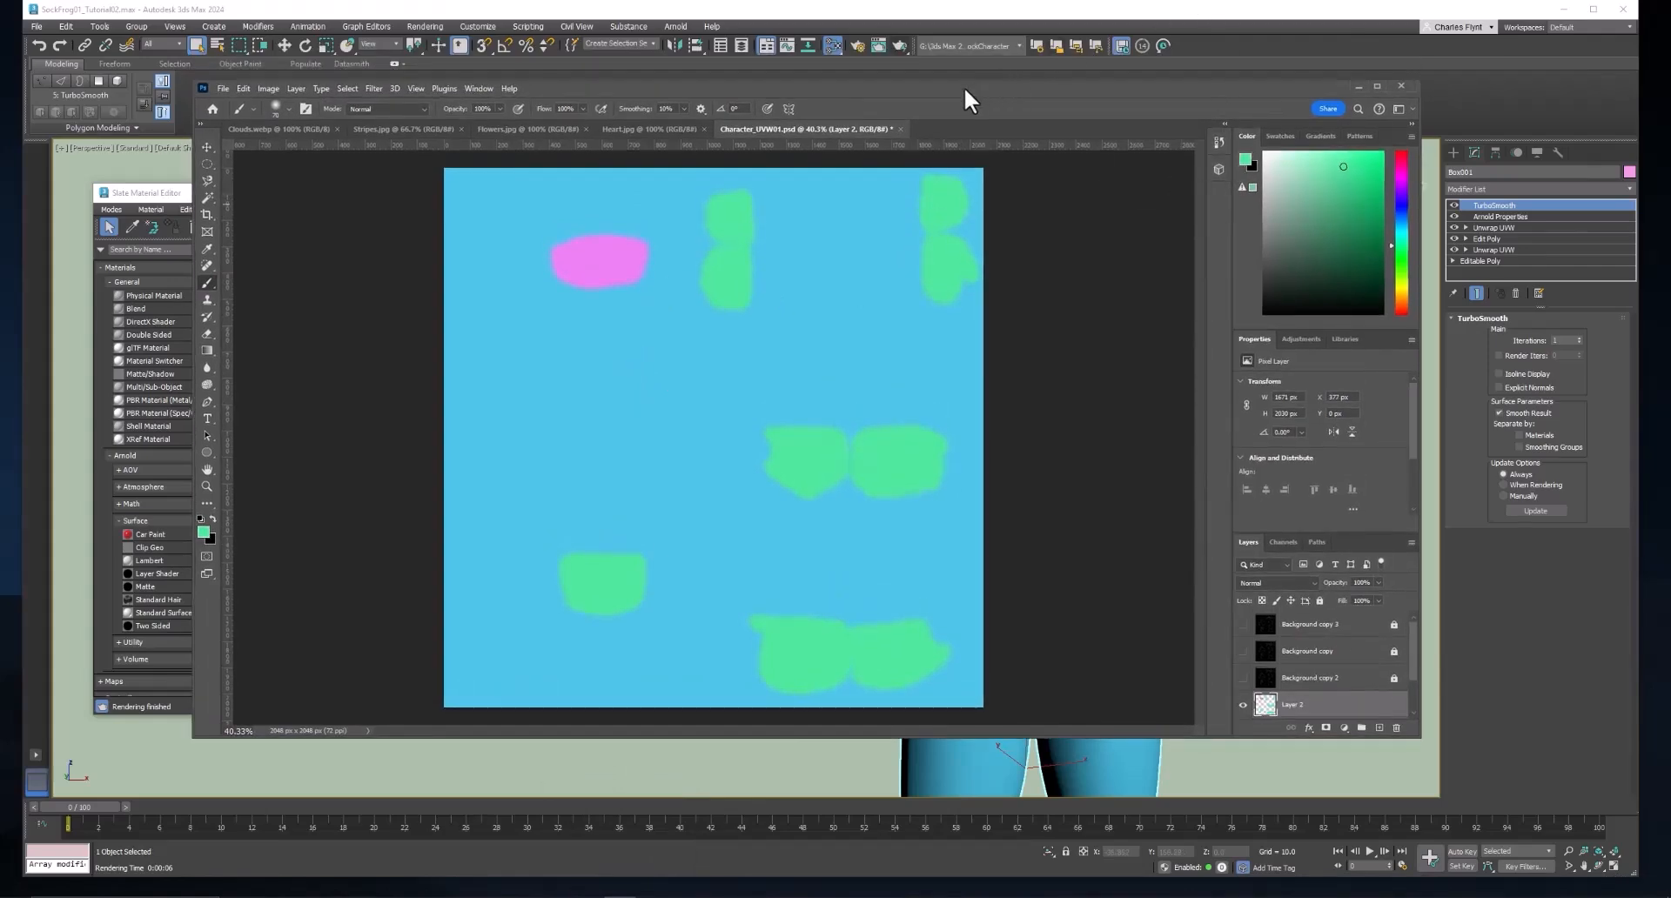
left_click_drag(964, 90, 963, 97)
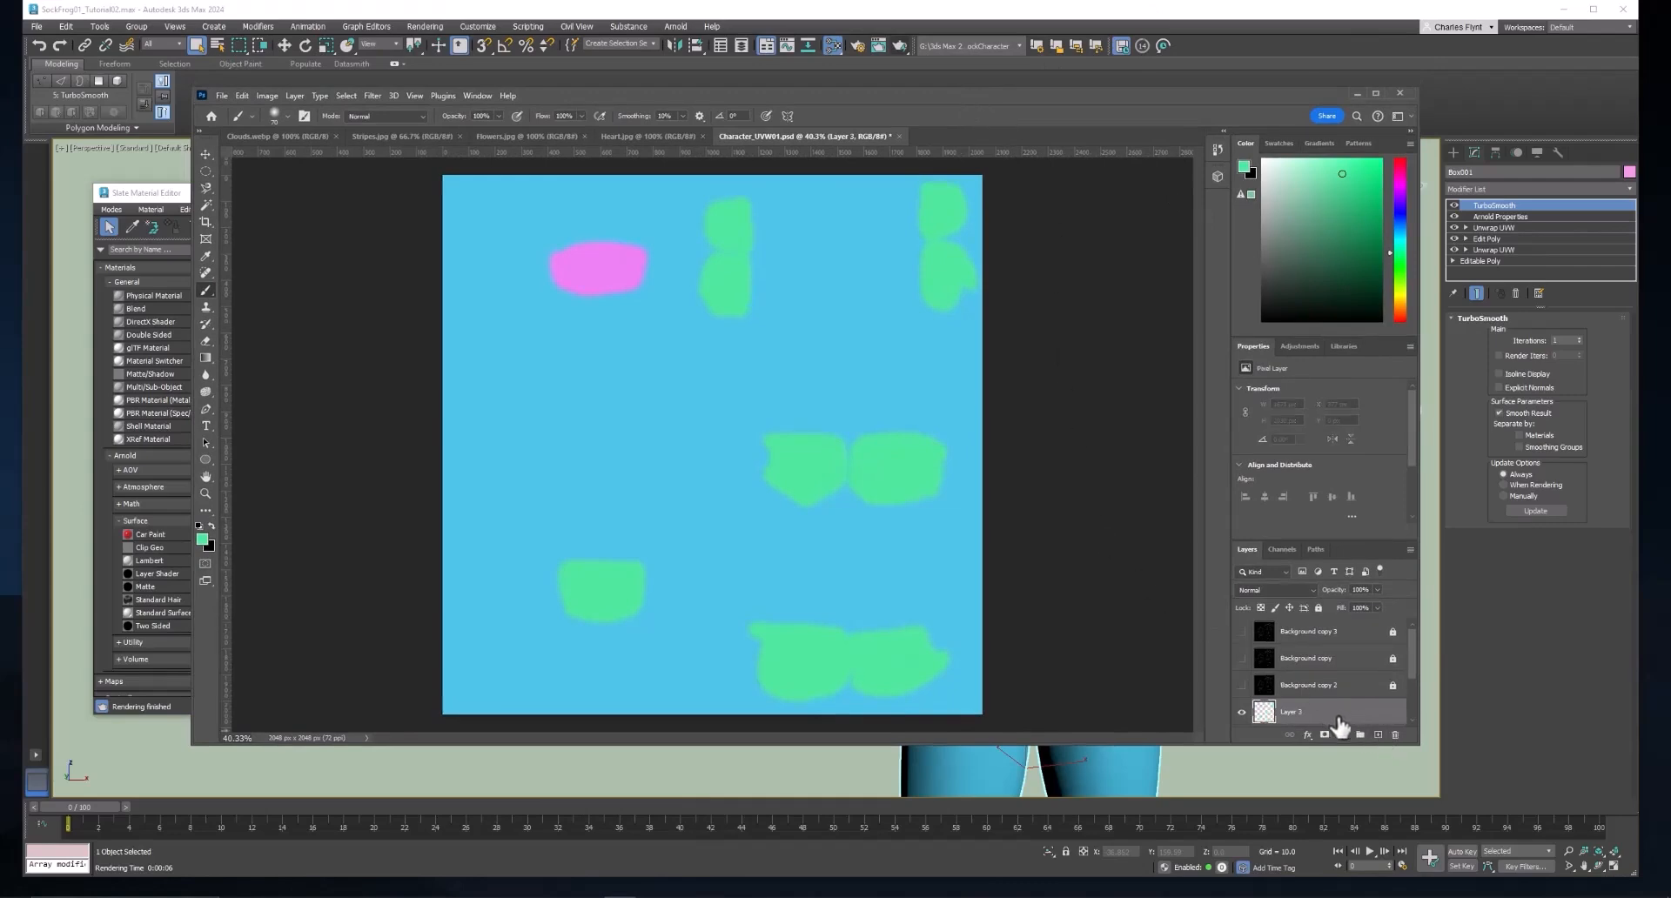
scroll(1341, 722, "down", 2)
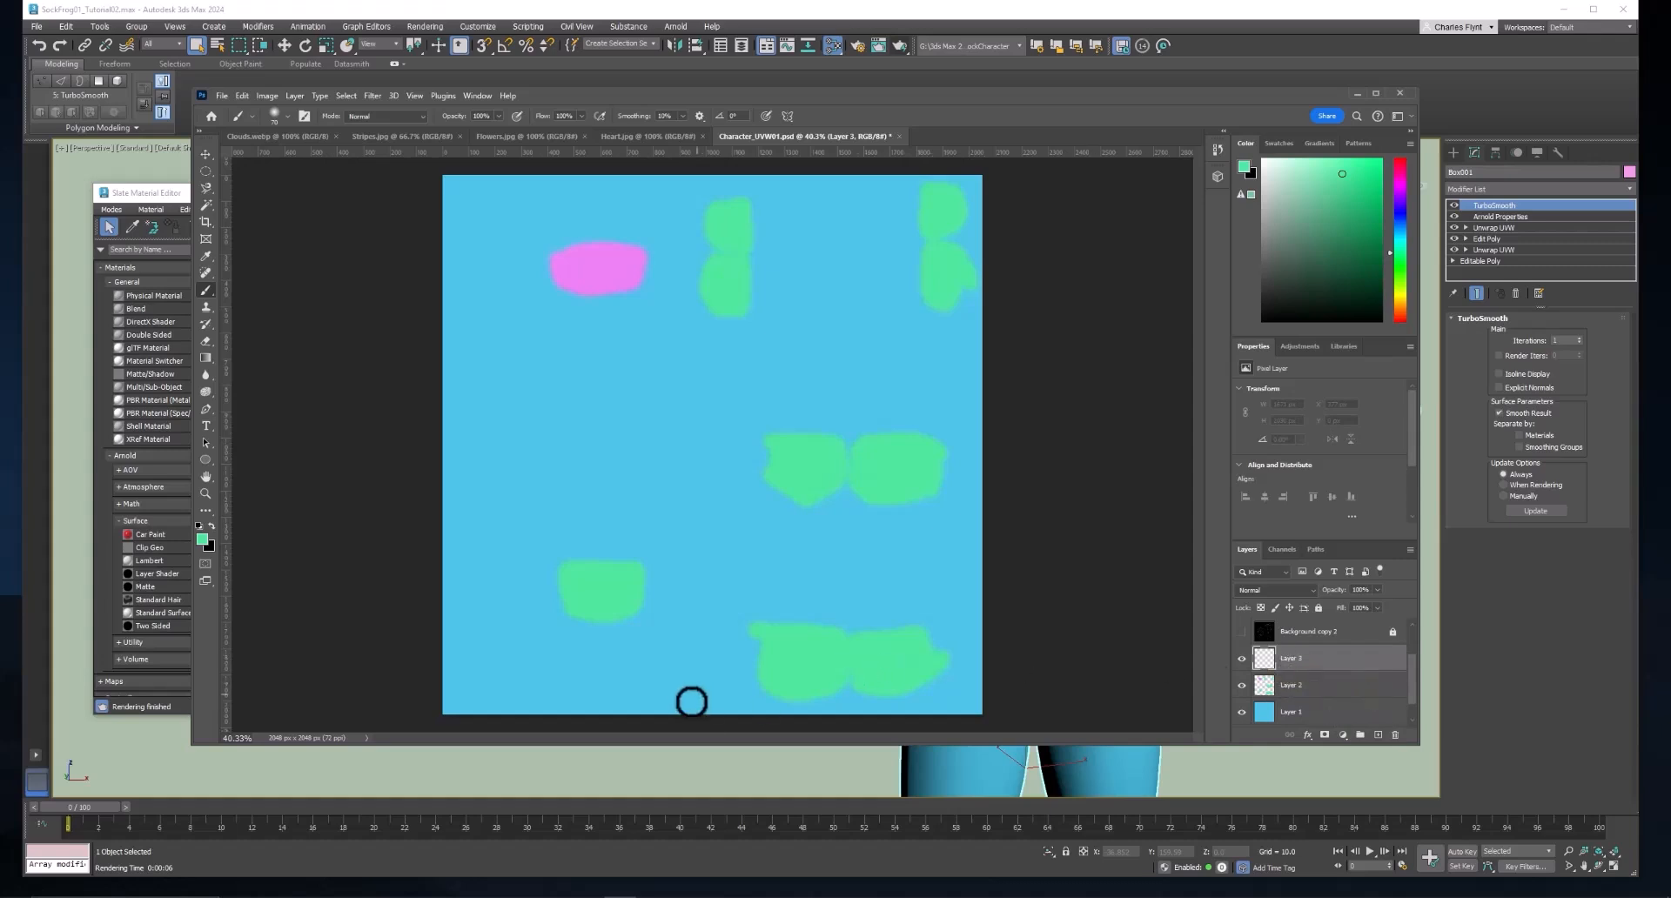
Switch to the browser and examine the "cute patterns" image results, previewing hearts, abstract shapes, checkered and retro flower patterns.
left_click(427, 884)
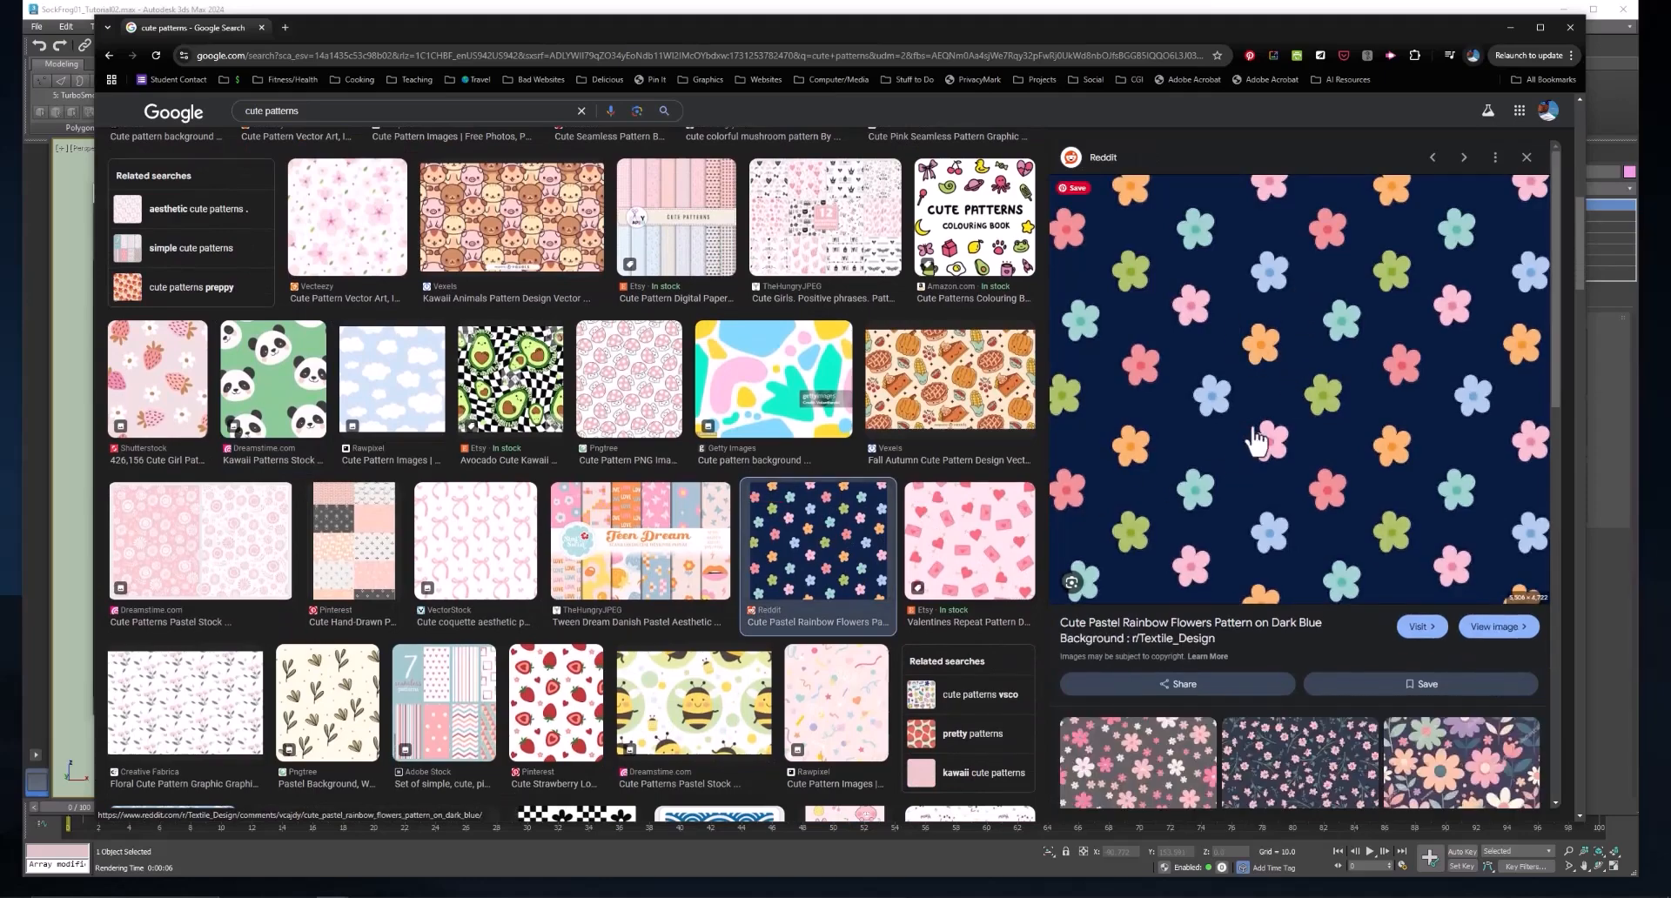
left_click(995, 540)
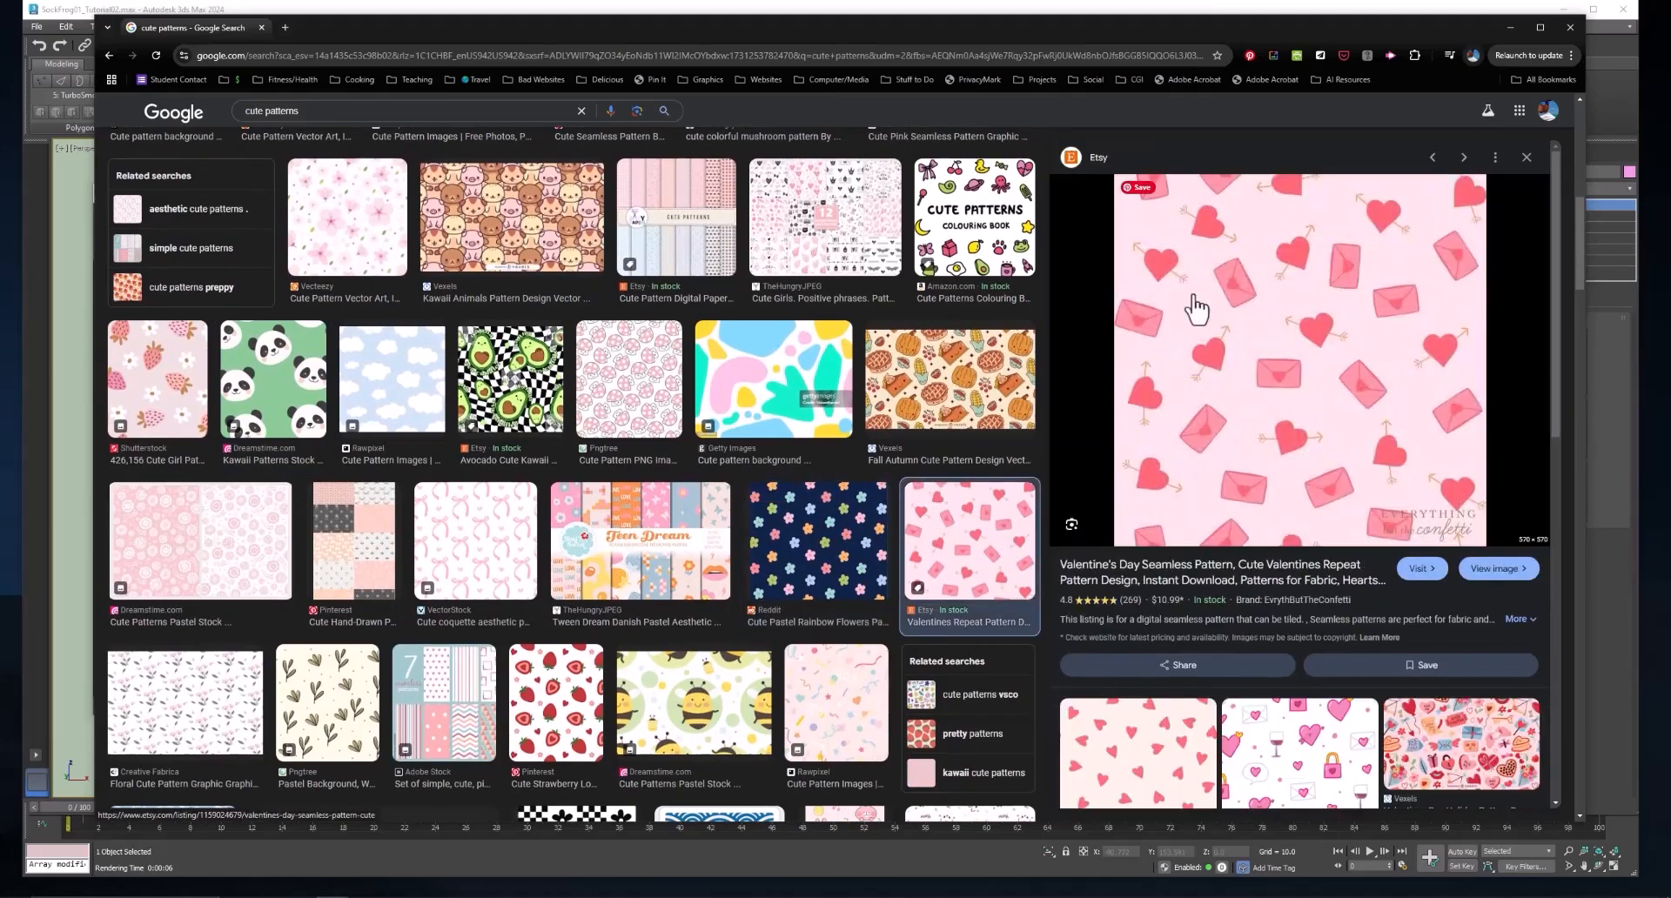
left_click(794, 413)
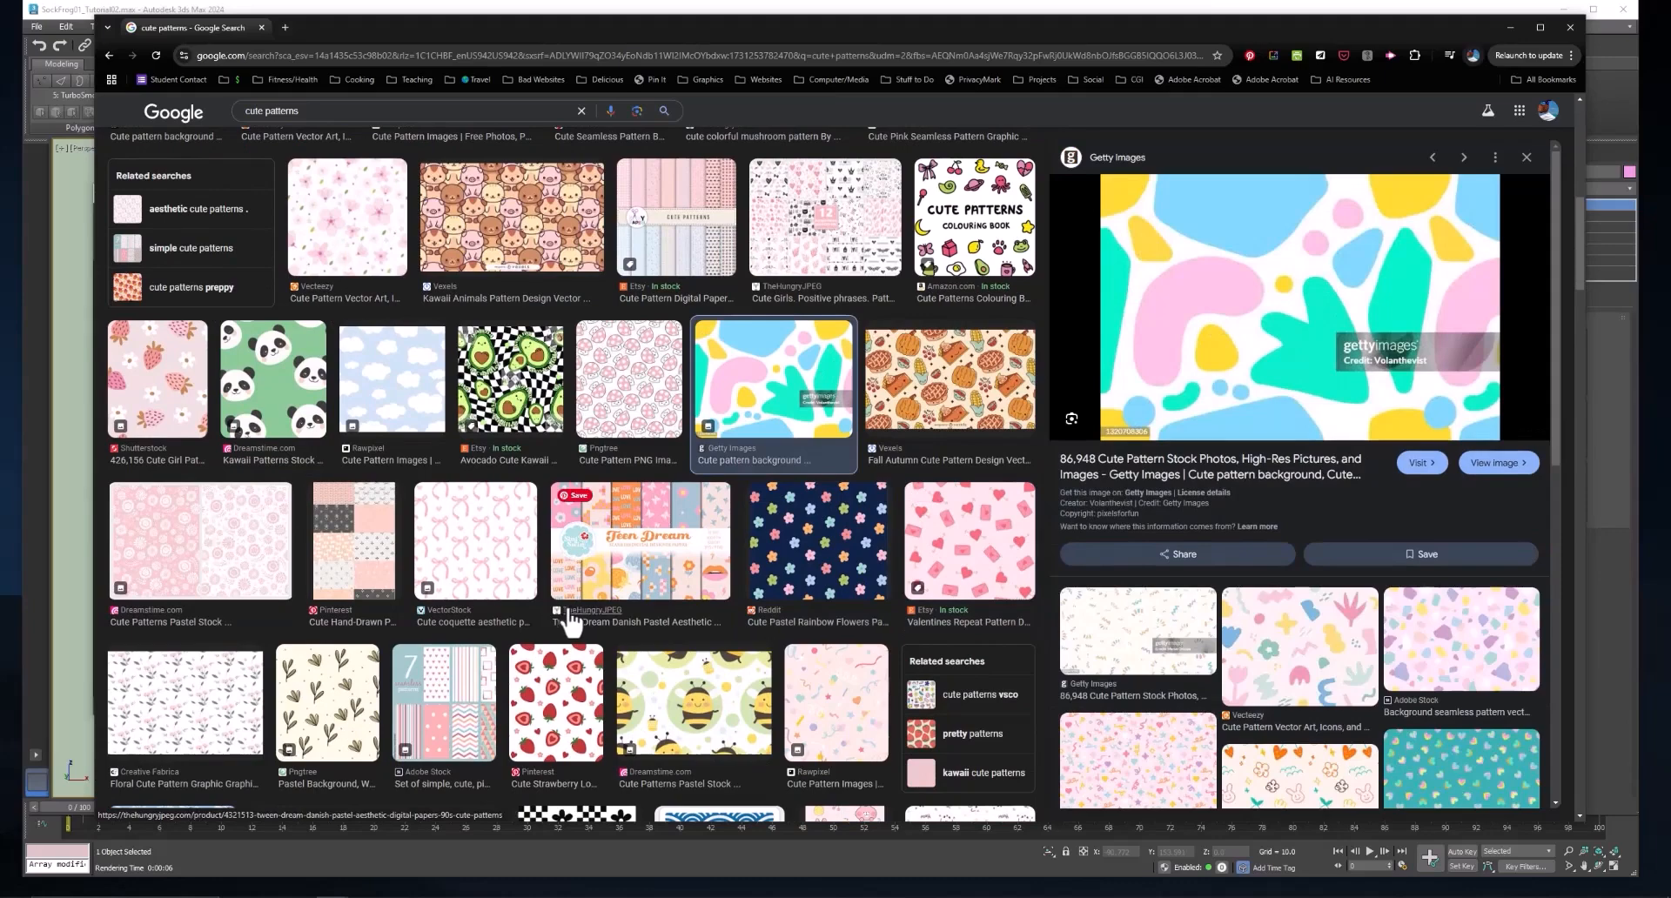
scroll(567, 620, "down", 5)
scroll(568, 620, "down", 2)
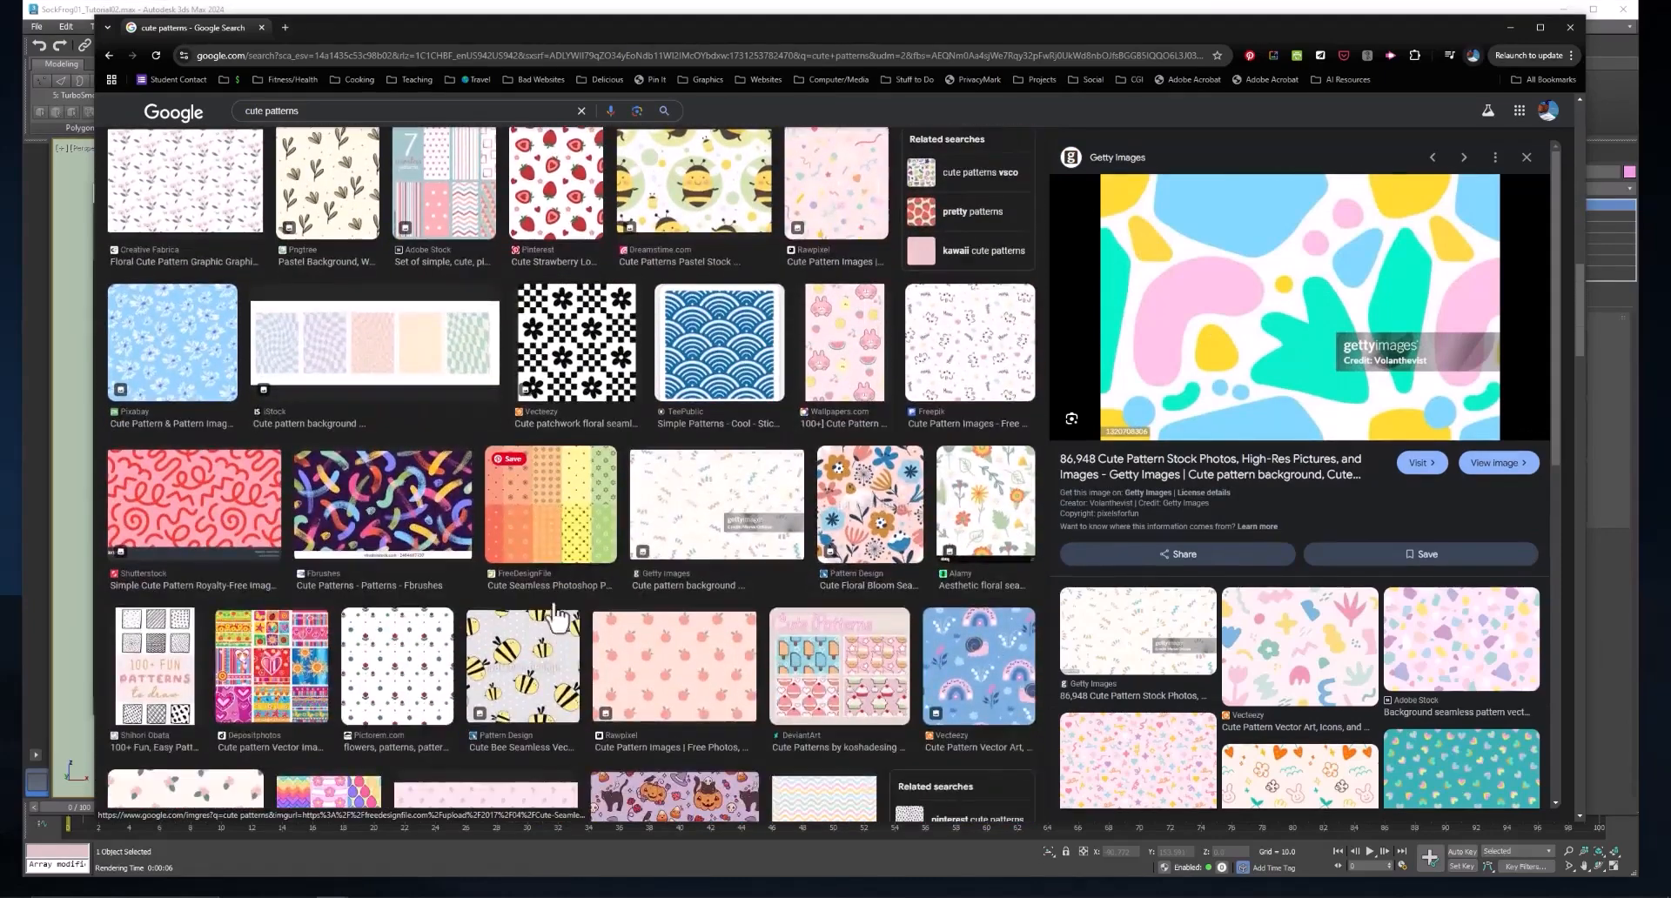
left_click(354, 362)
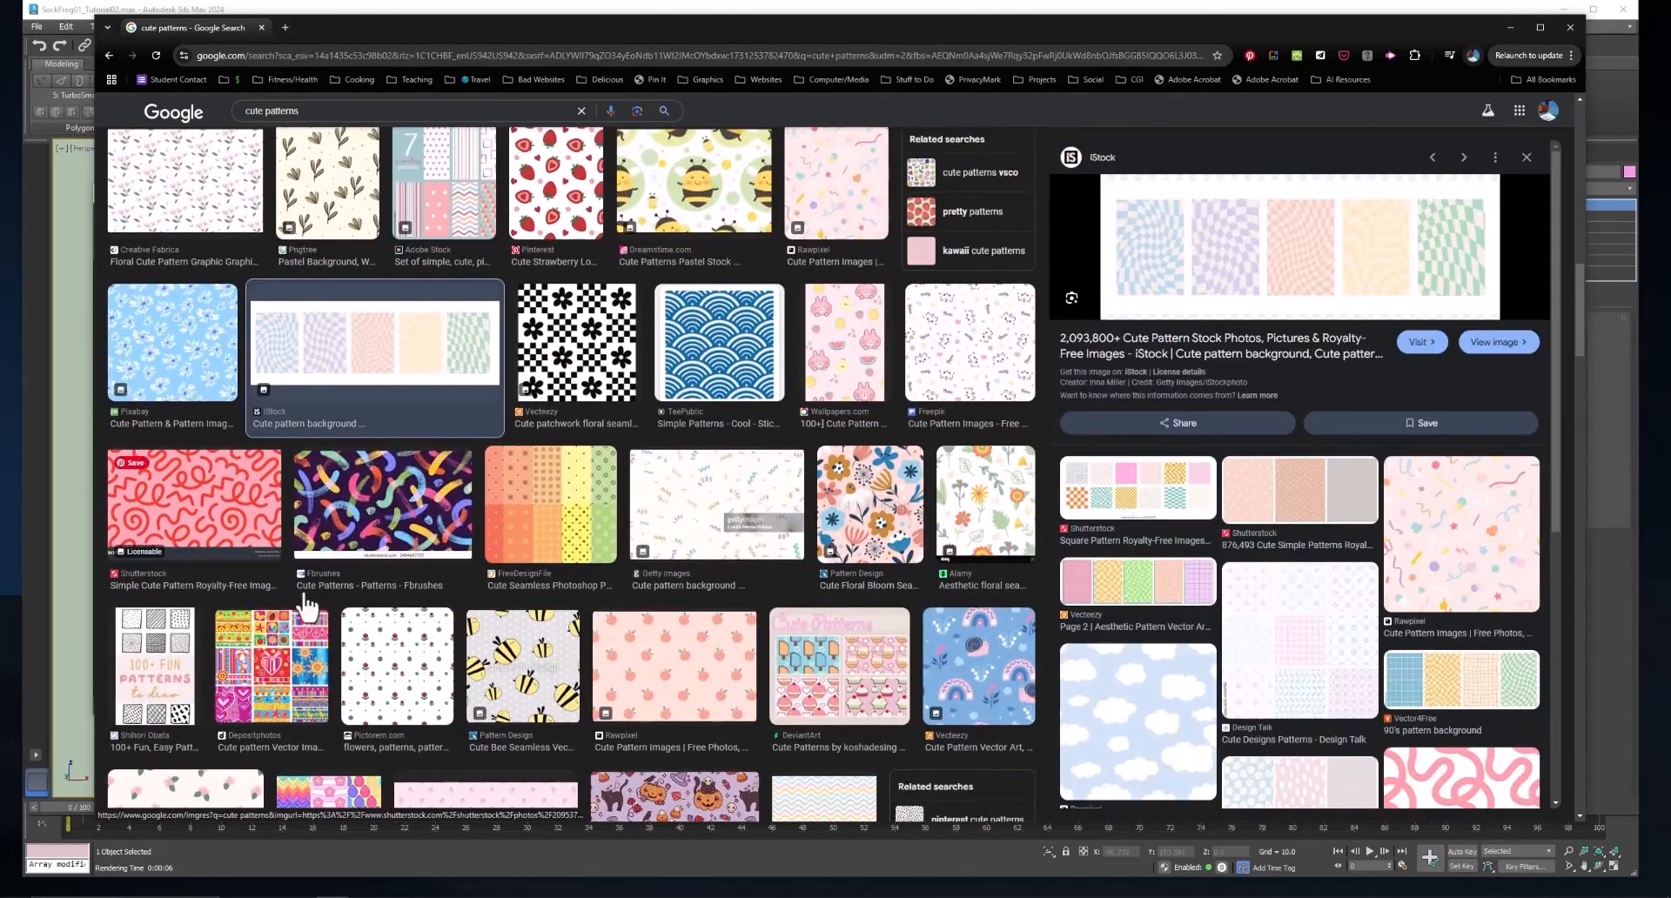
scroll(870, 649, "down", 5)
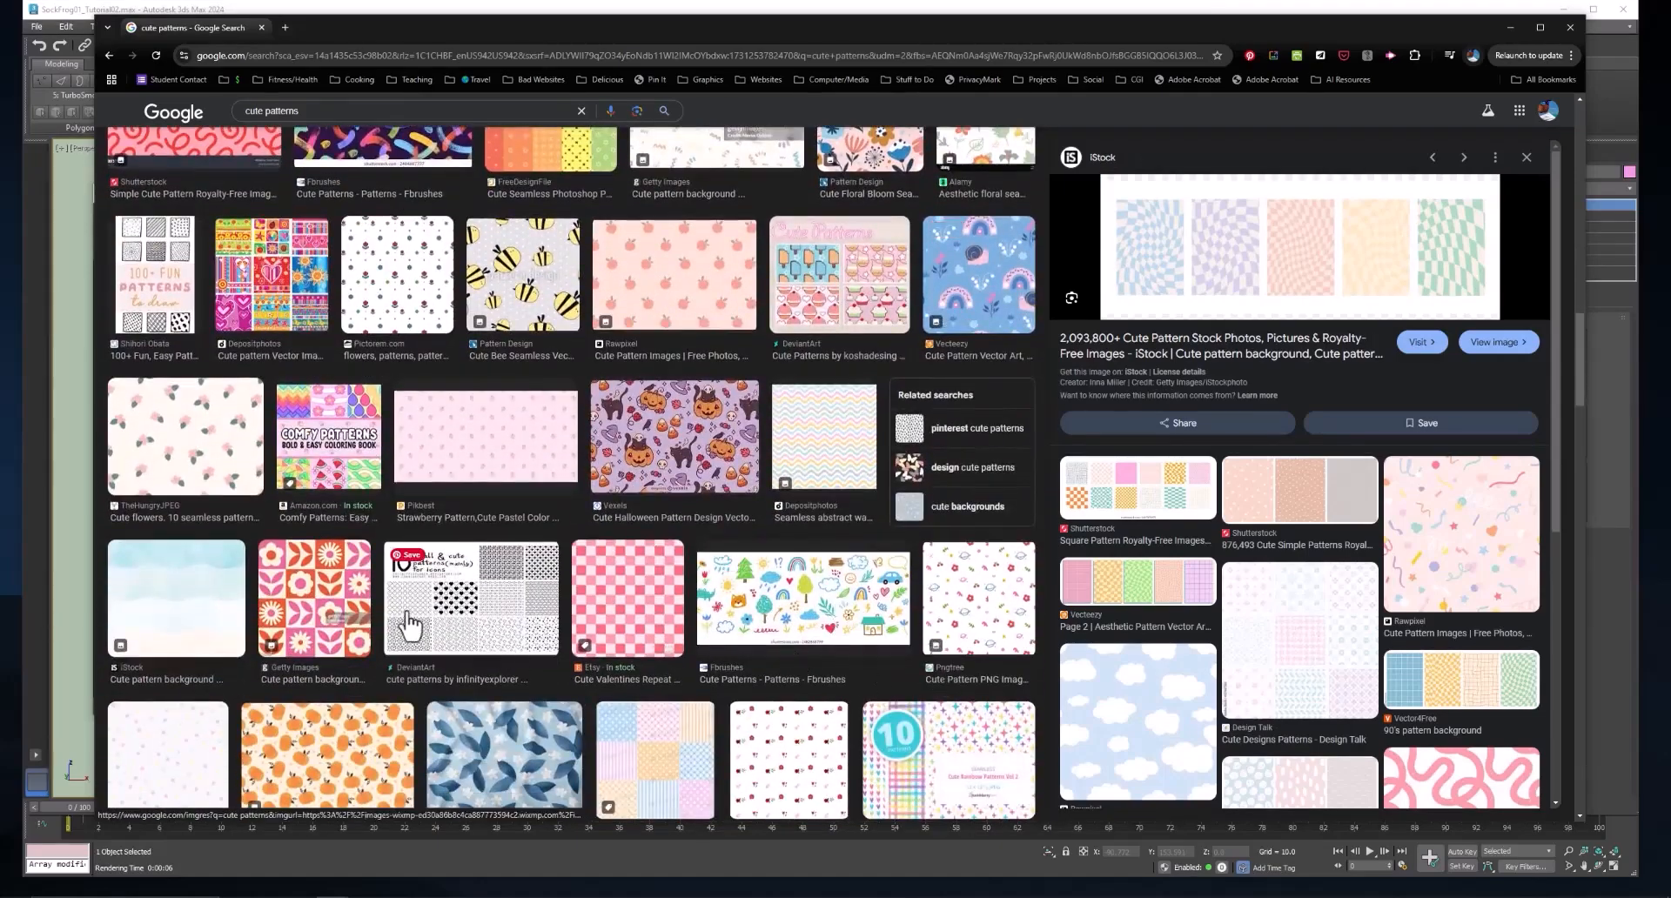
left_click(369, 619)
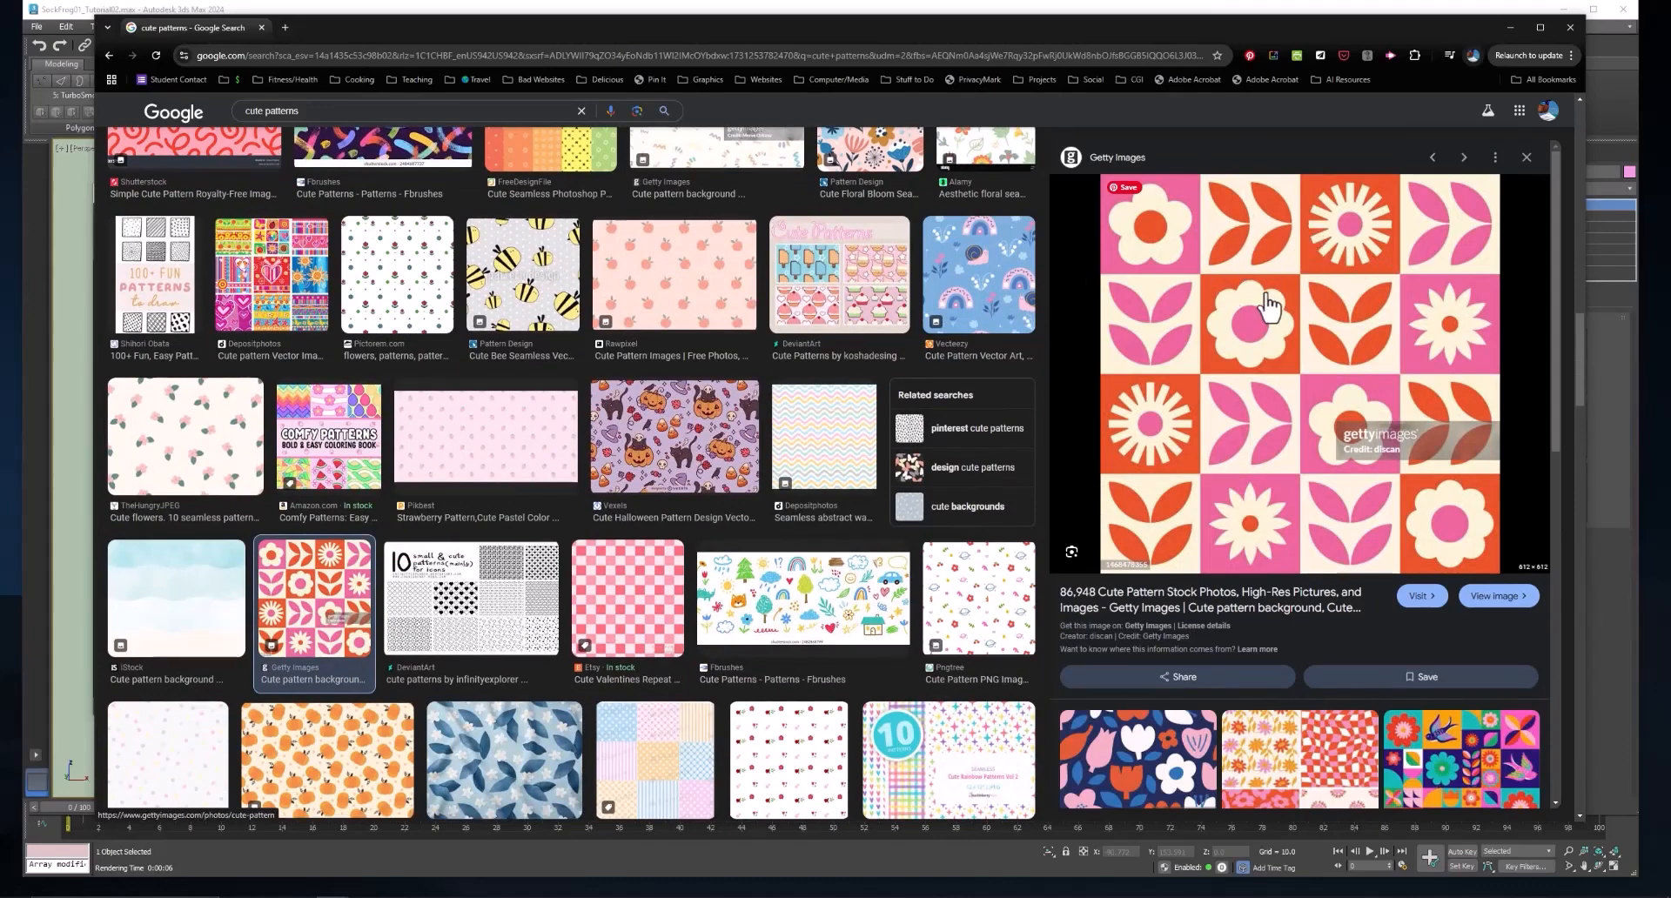
right_click(1285, 273)
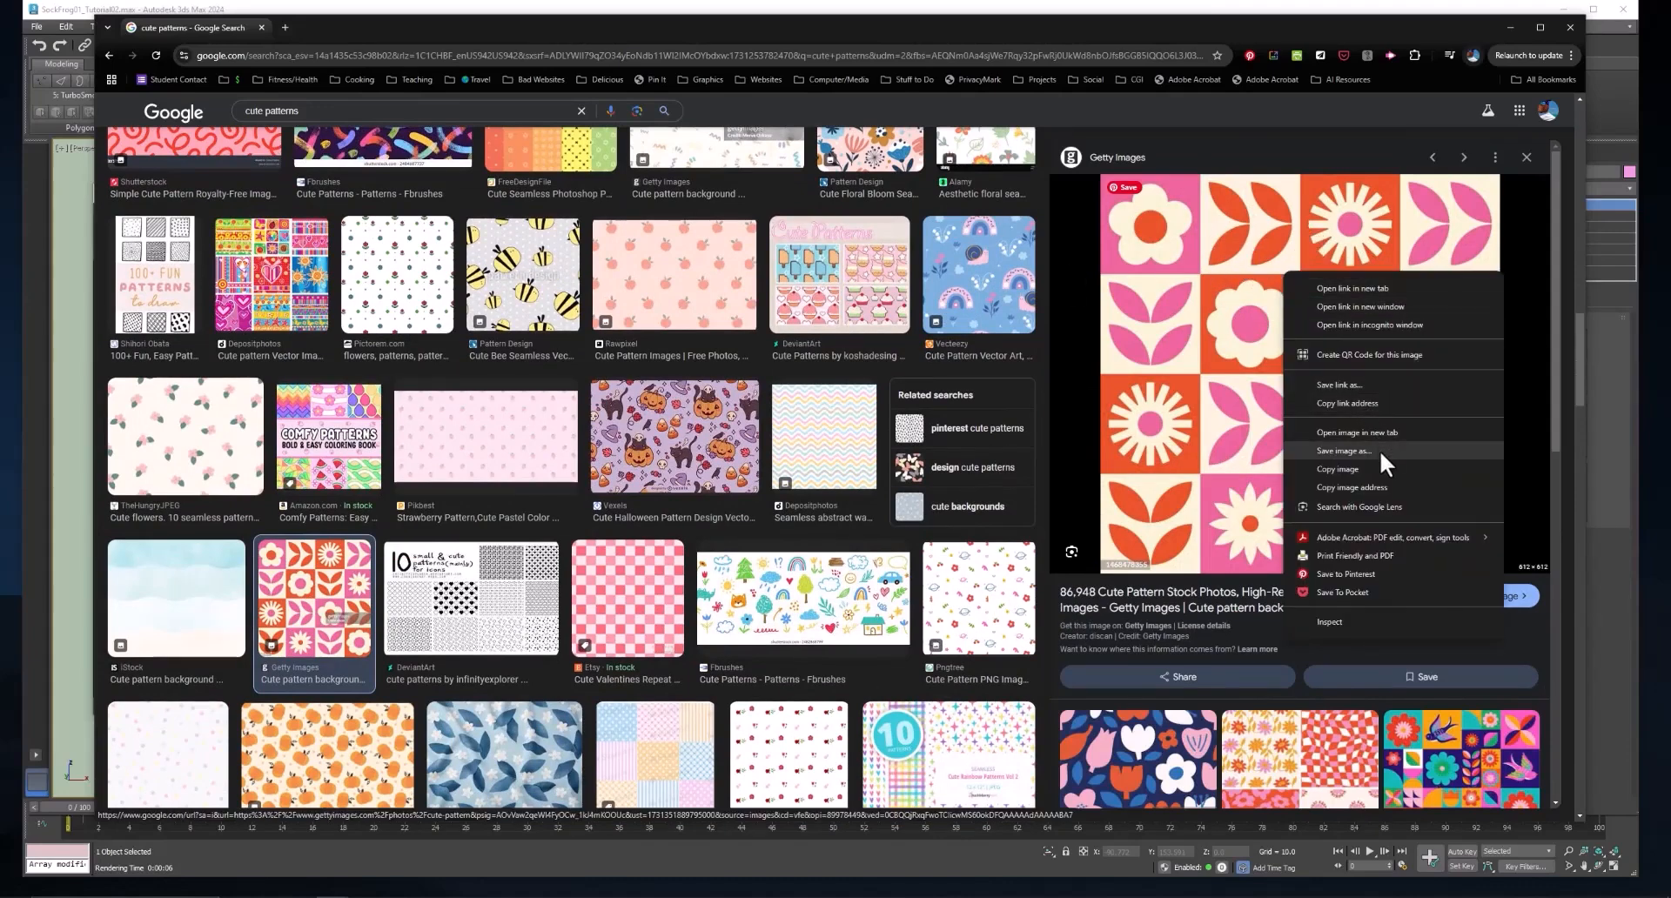
left_click(1381, 451)
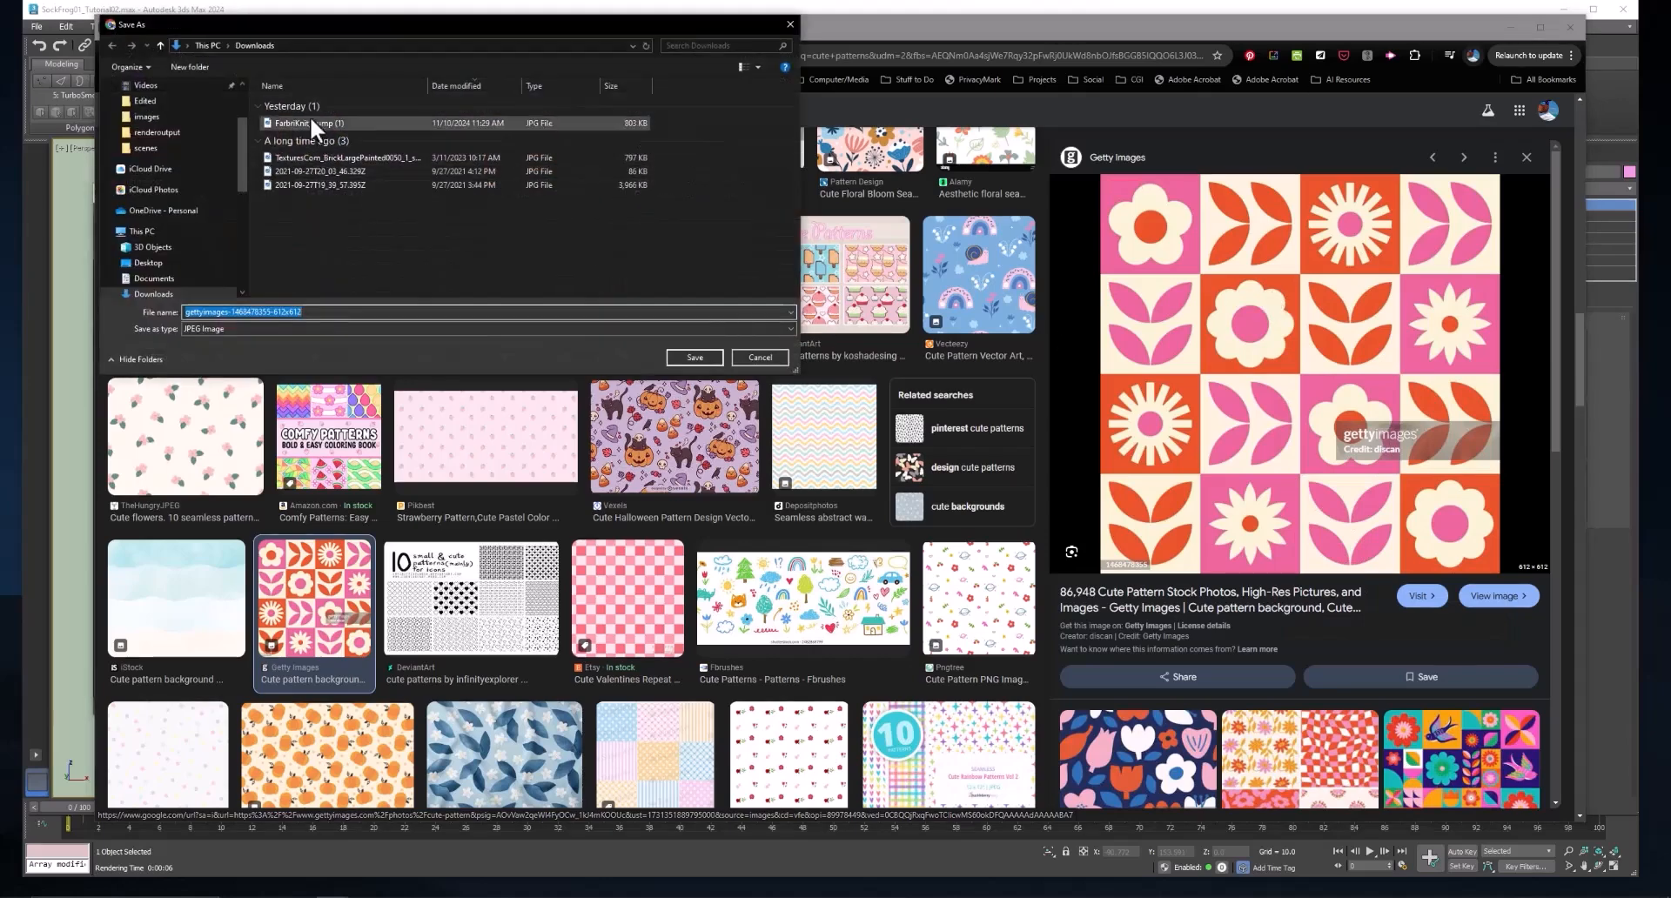
left_click(772, 354)
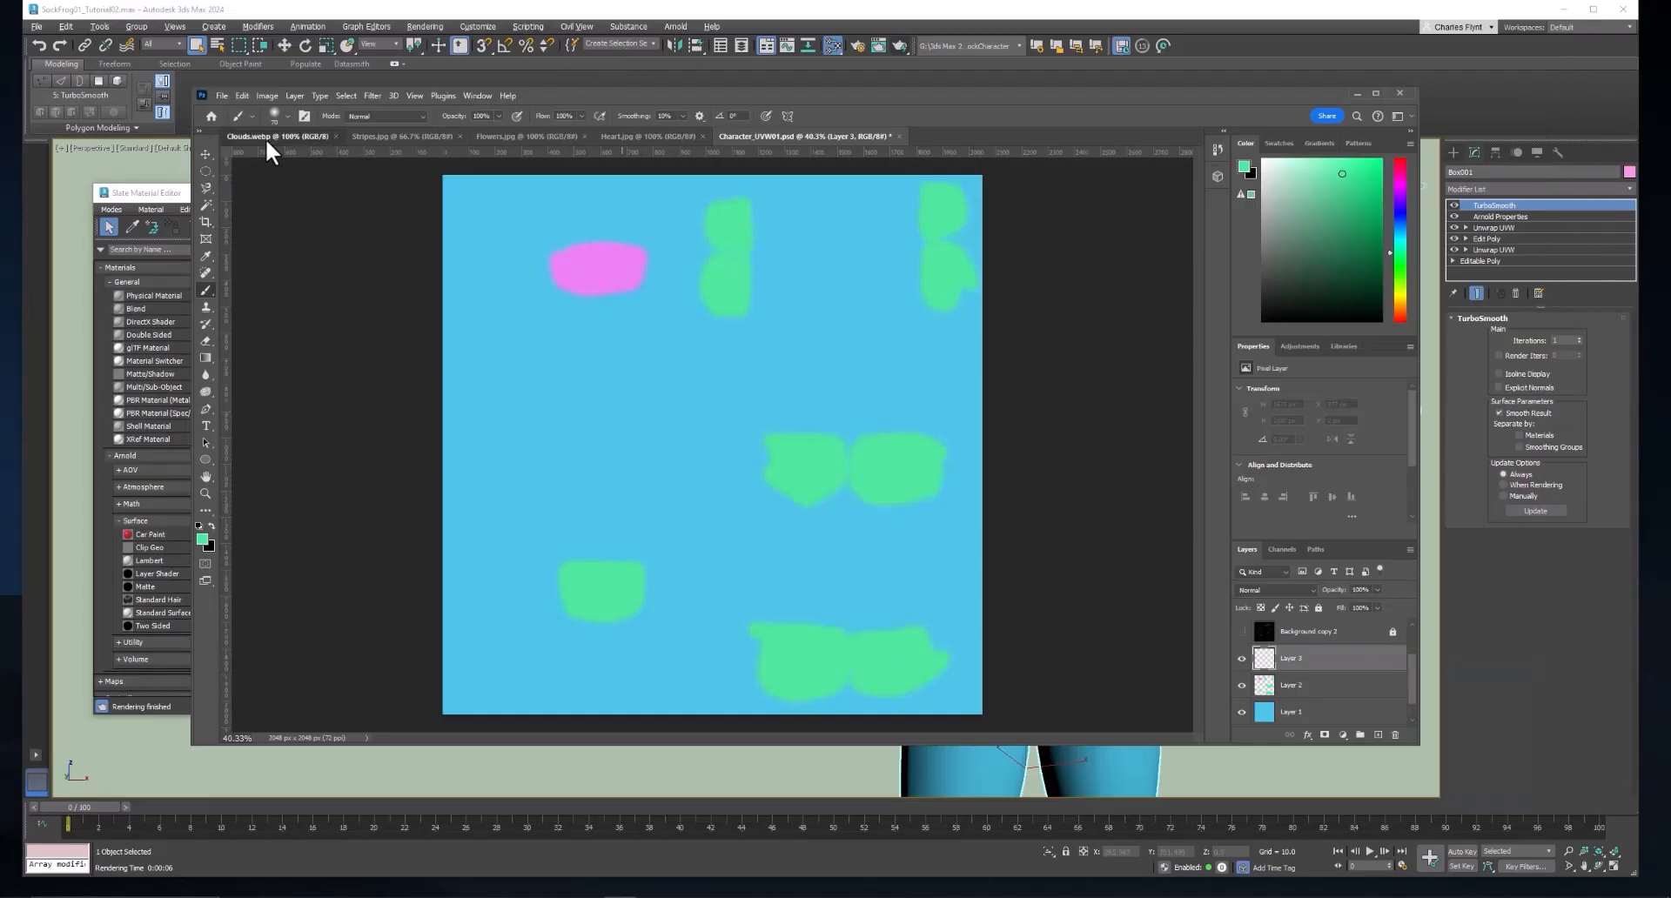
Review the open pattern images Clouds.webp, Stripes.jpg, Flowers.jpg and Heart.jpg in Photoshop.
left_click(265, 138)
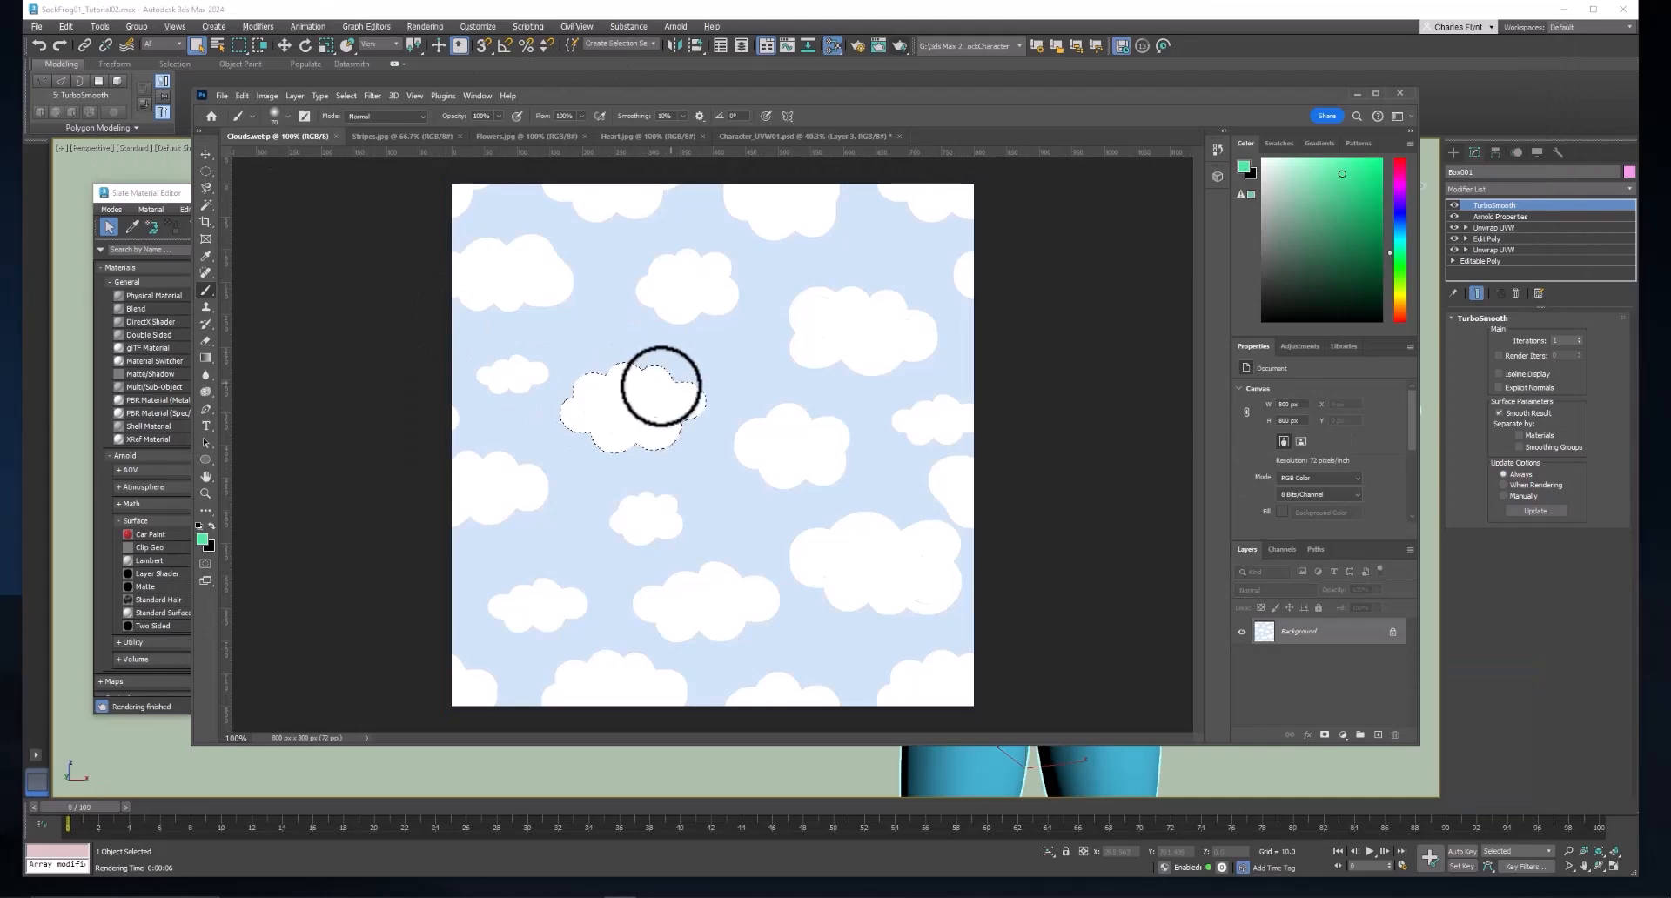
left_click(409, 136)
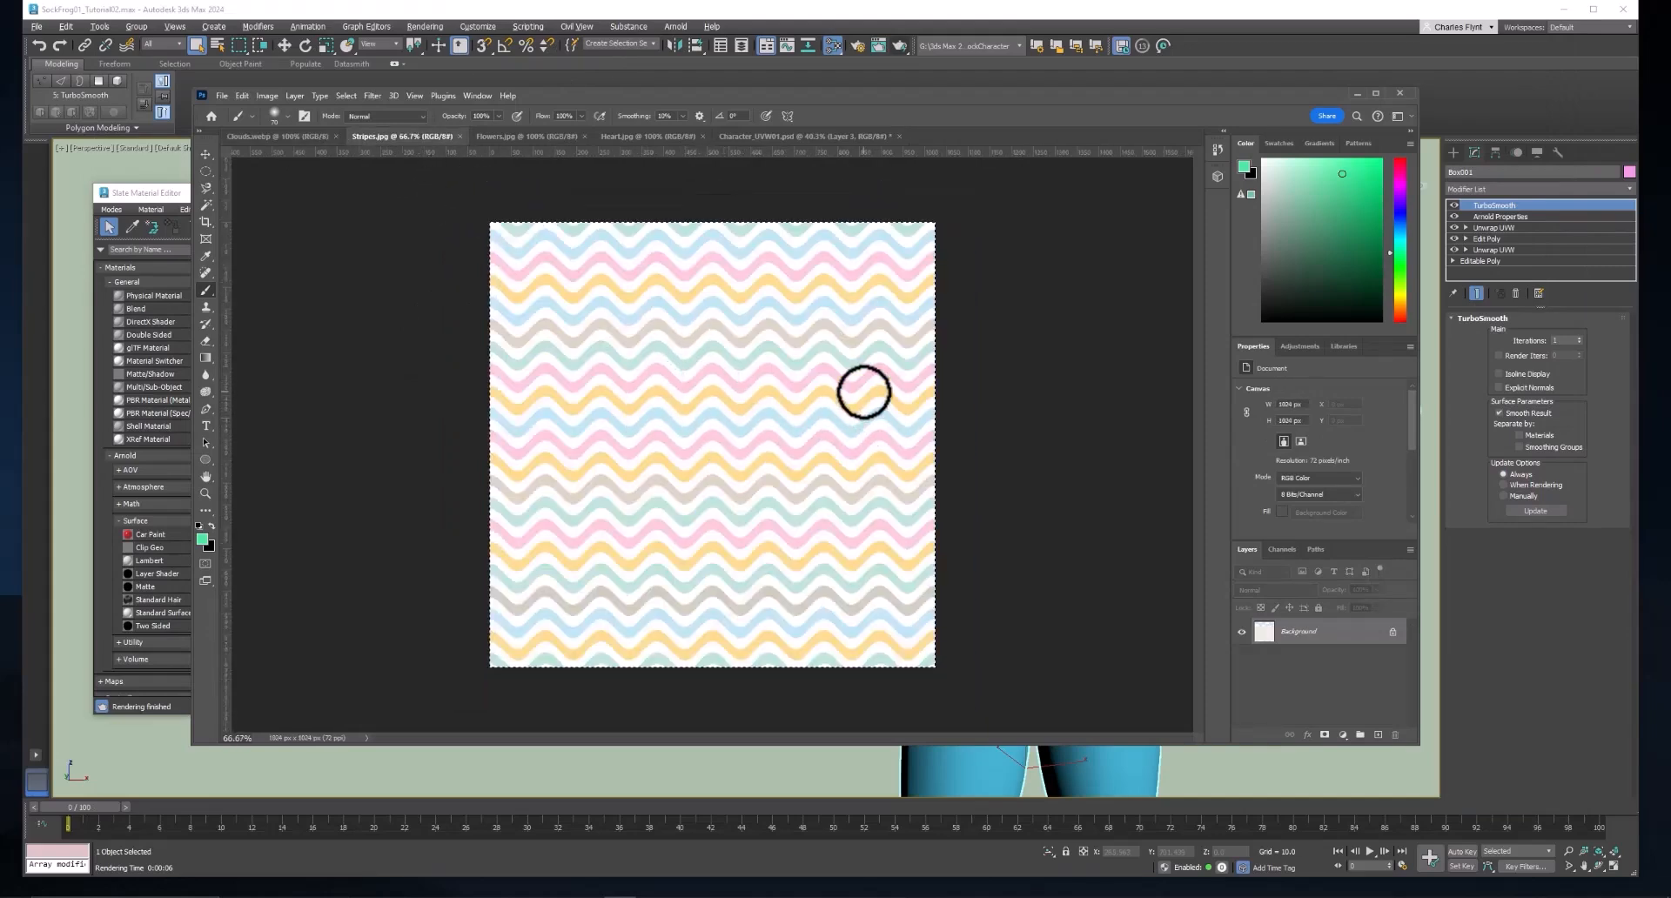
left_click(545, 138)
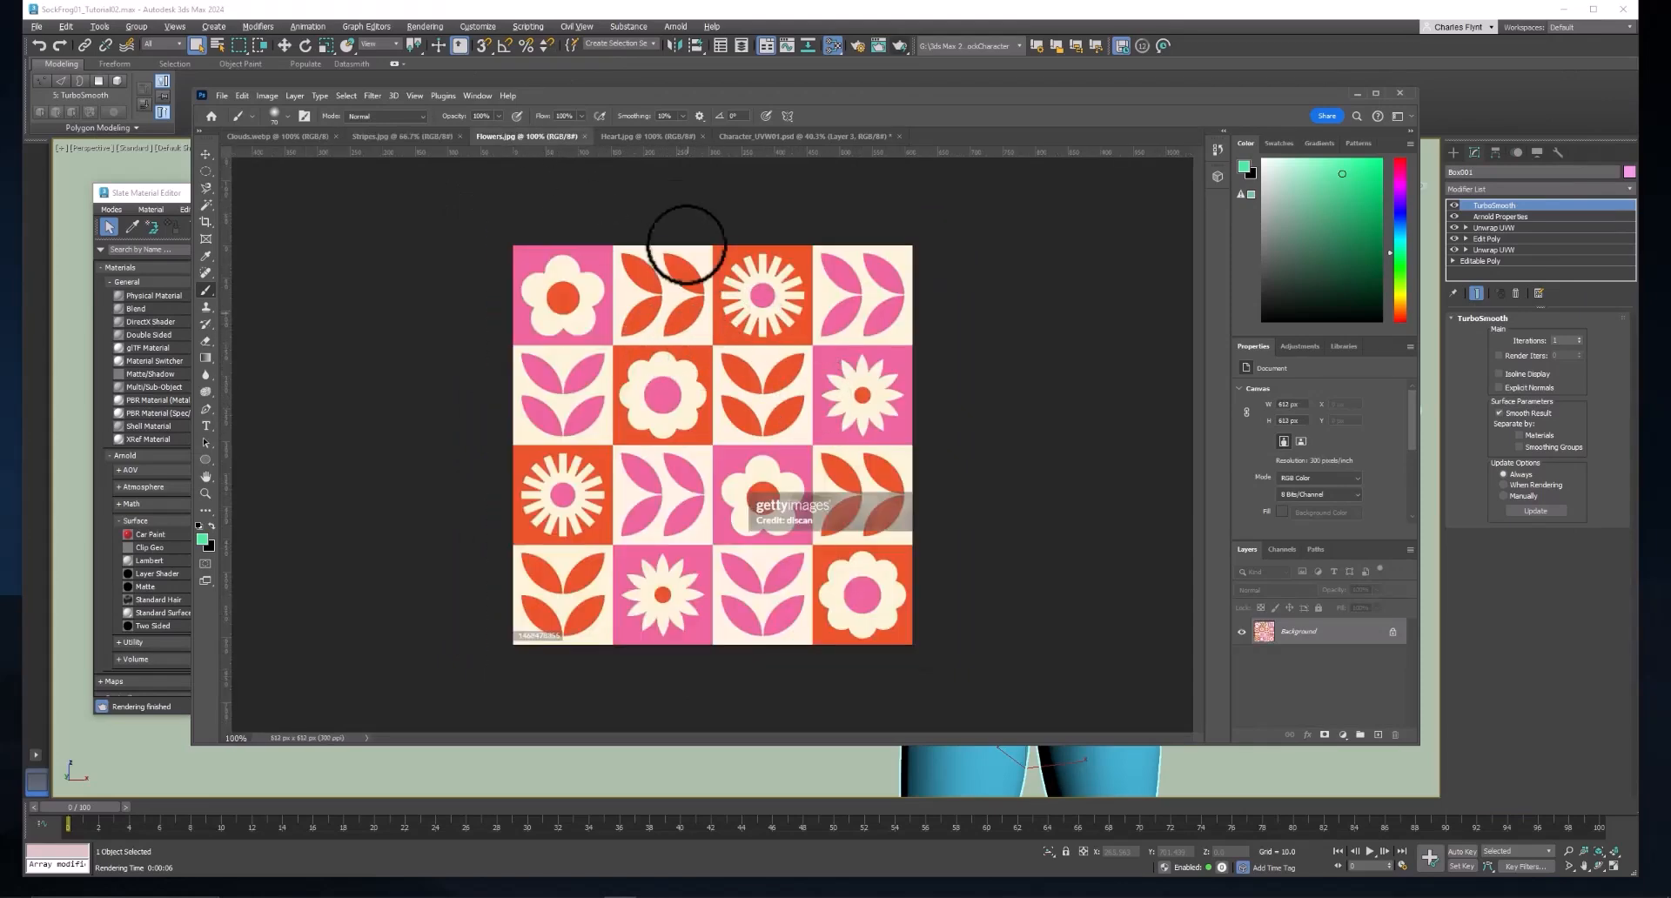
left_click(649, 137)
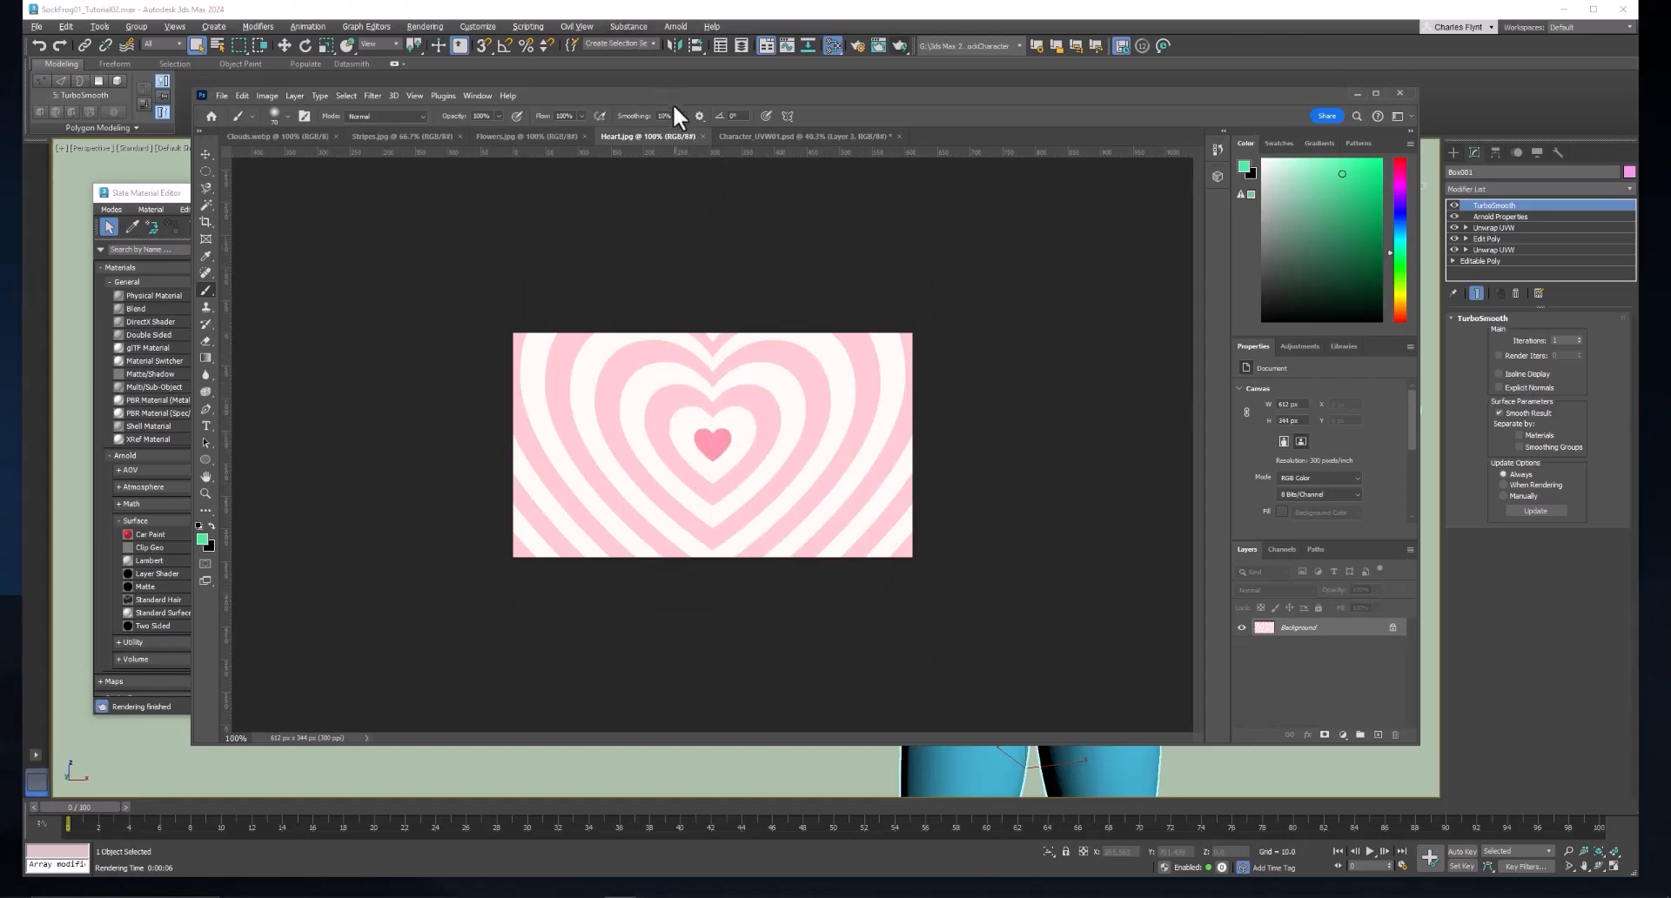
left_click_drag(674, 96, 672, 94)
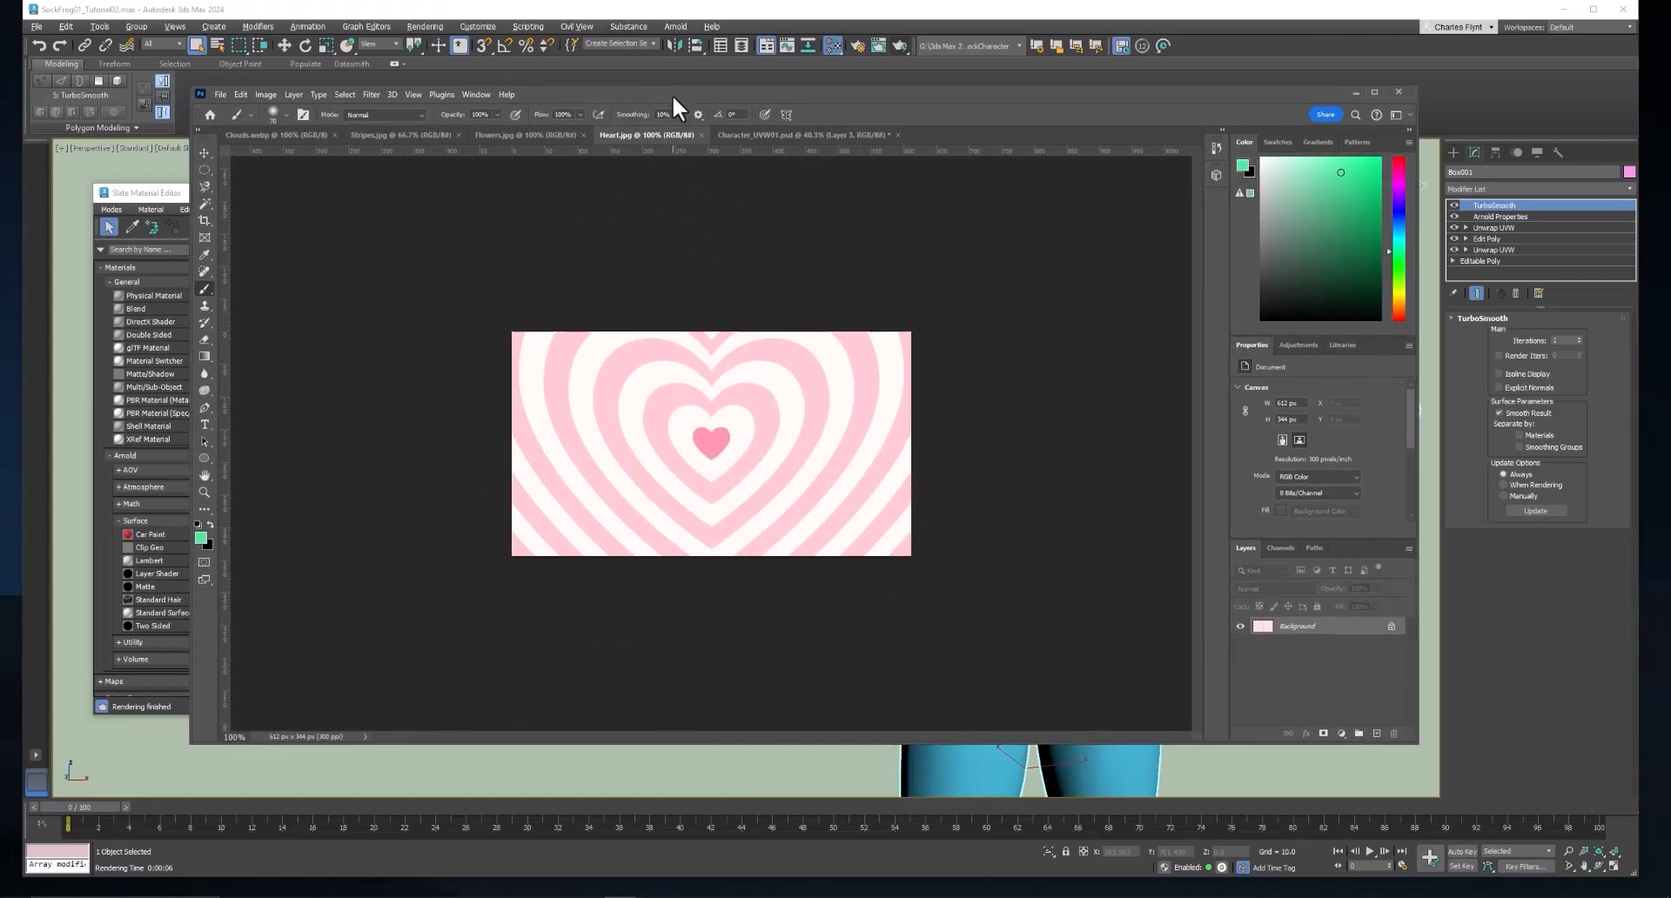
left_click(513, 135)
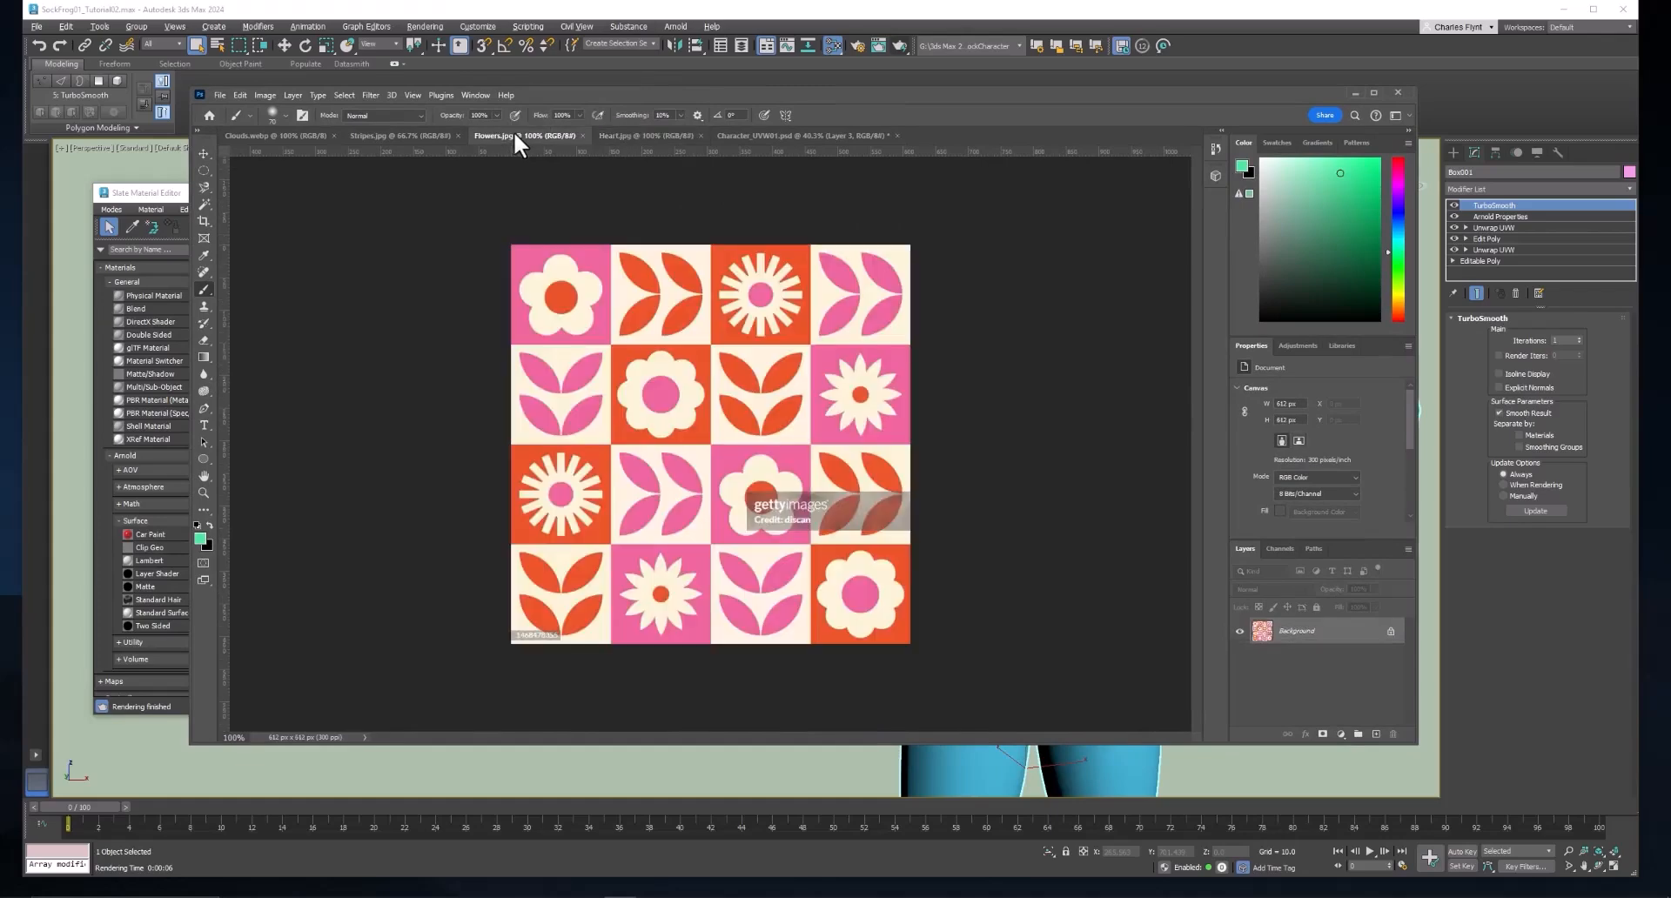
Copy the whole wavy pattern from Stripes.jpg and paste it into Layer 3 of Character_UVW01.psd.
left_click(433, 135)
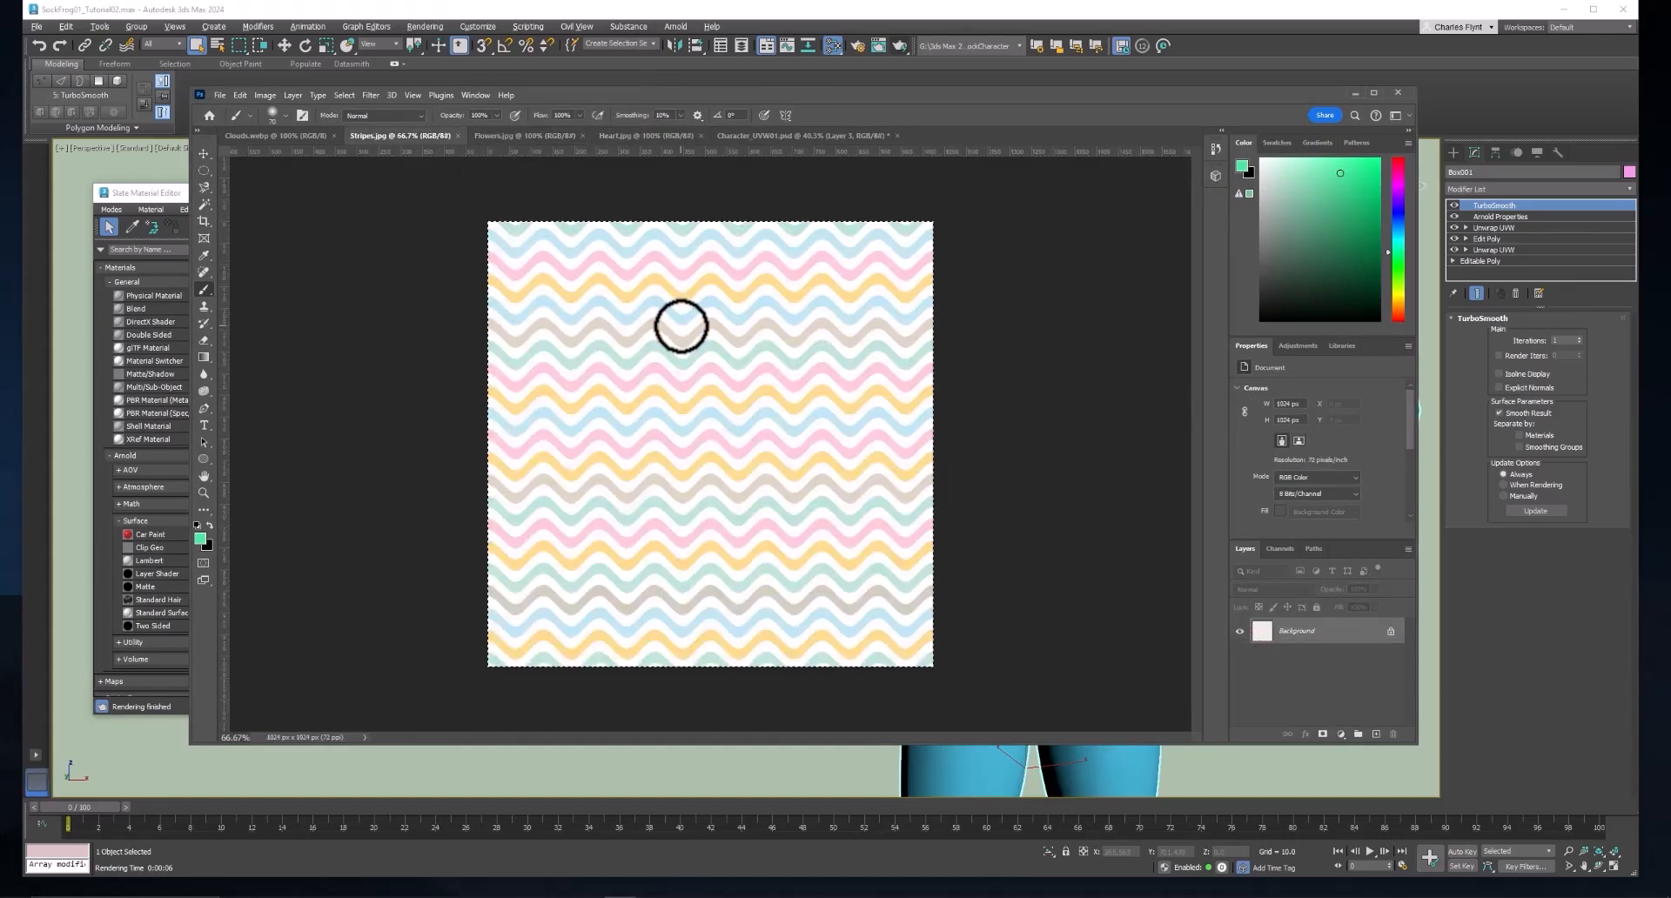
key("ctrl+c")
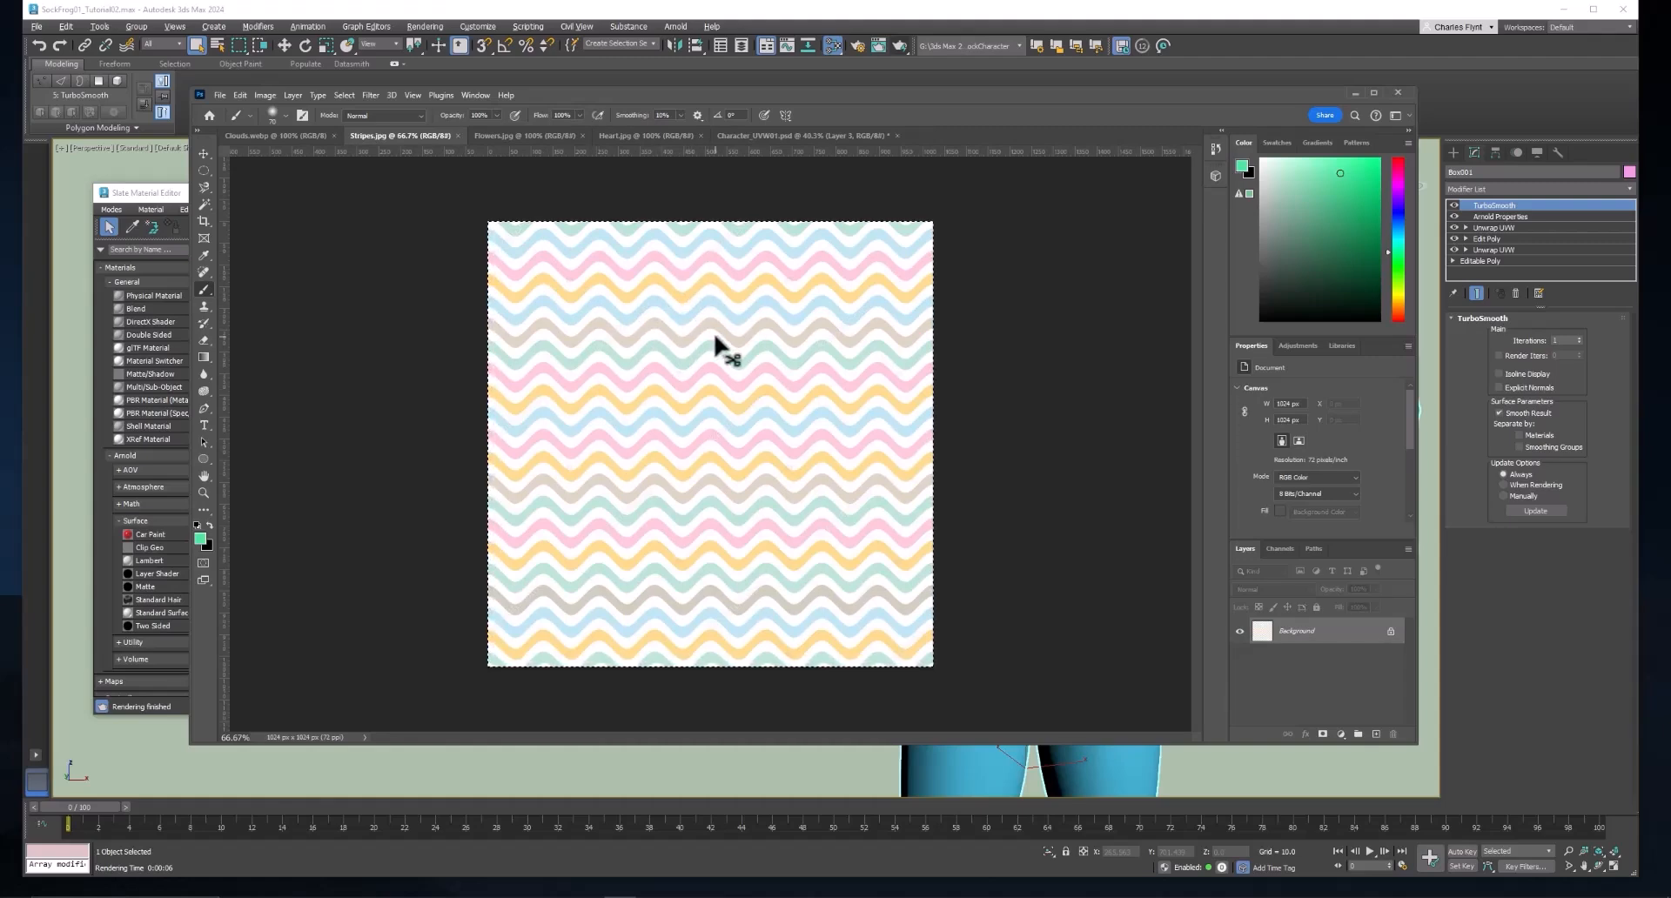
left_click(784, 135)
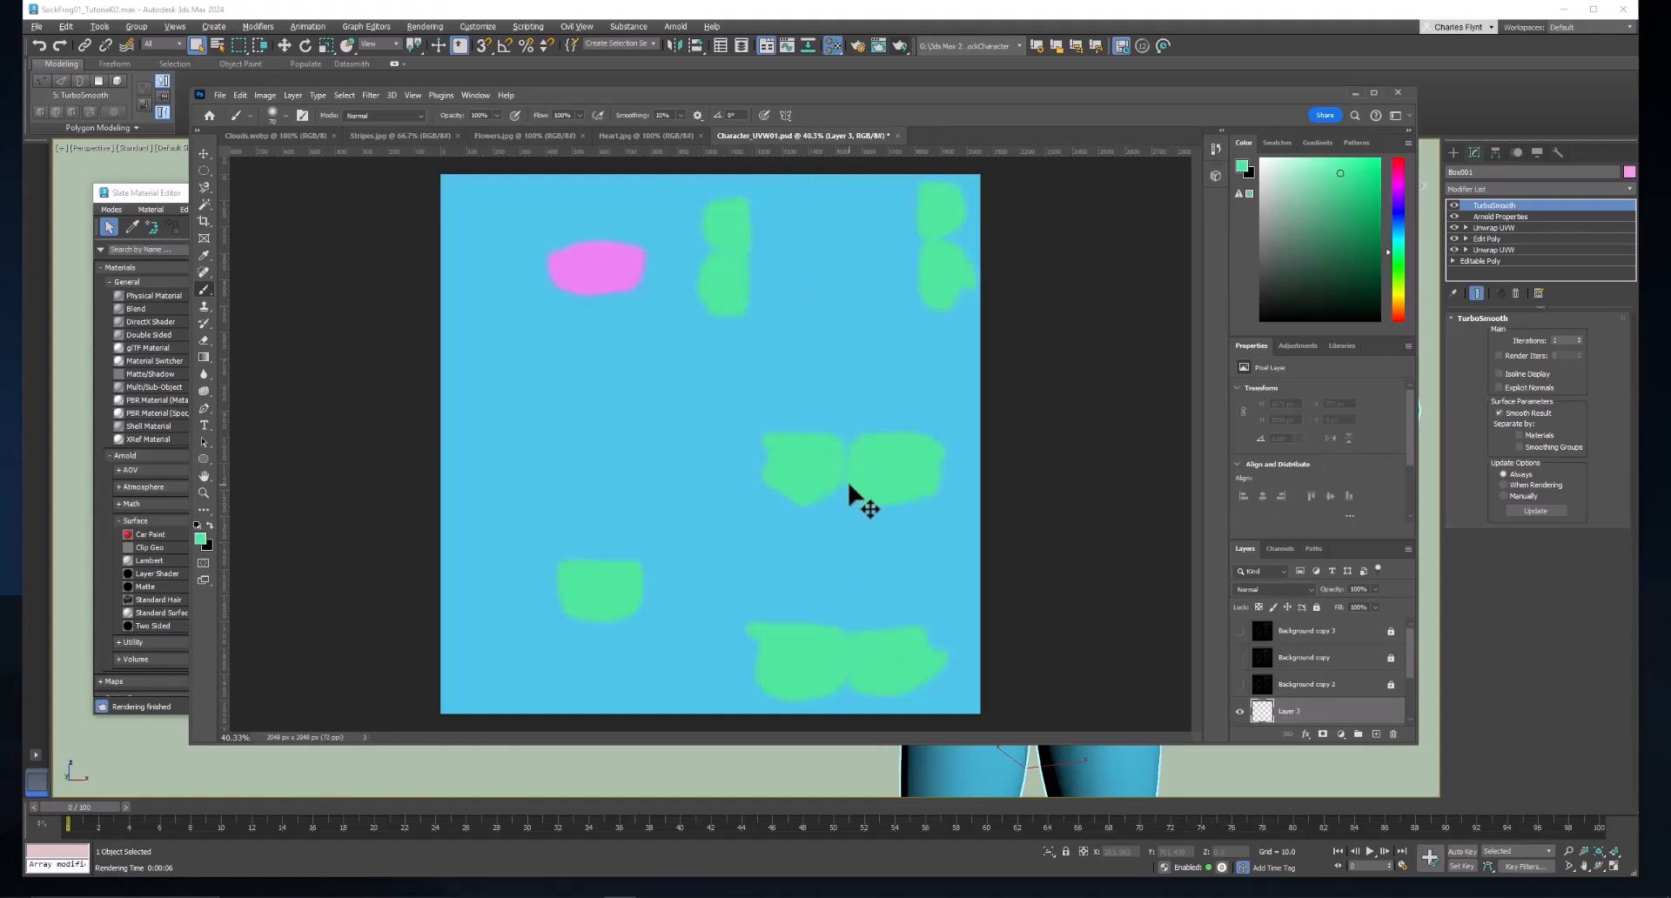
left_click_drag(848, 492, 806, 458)
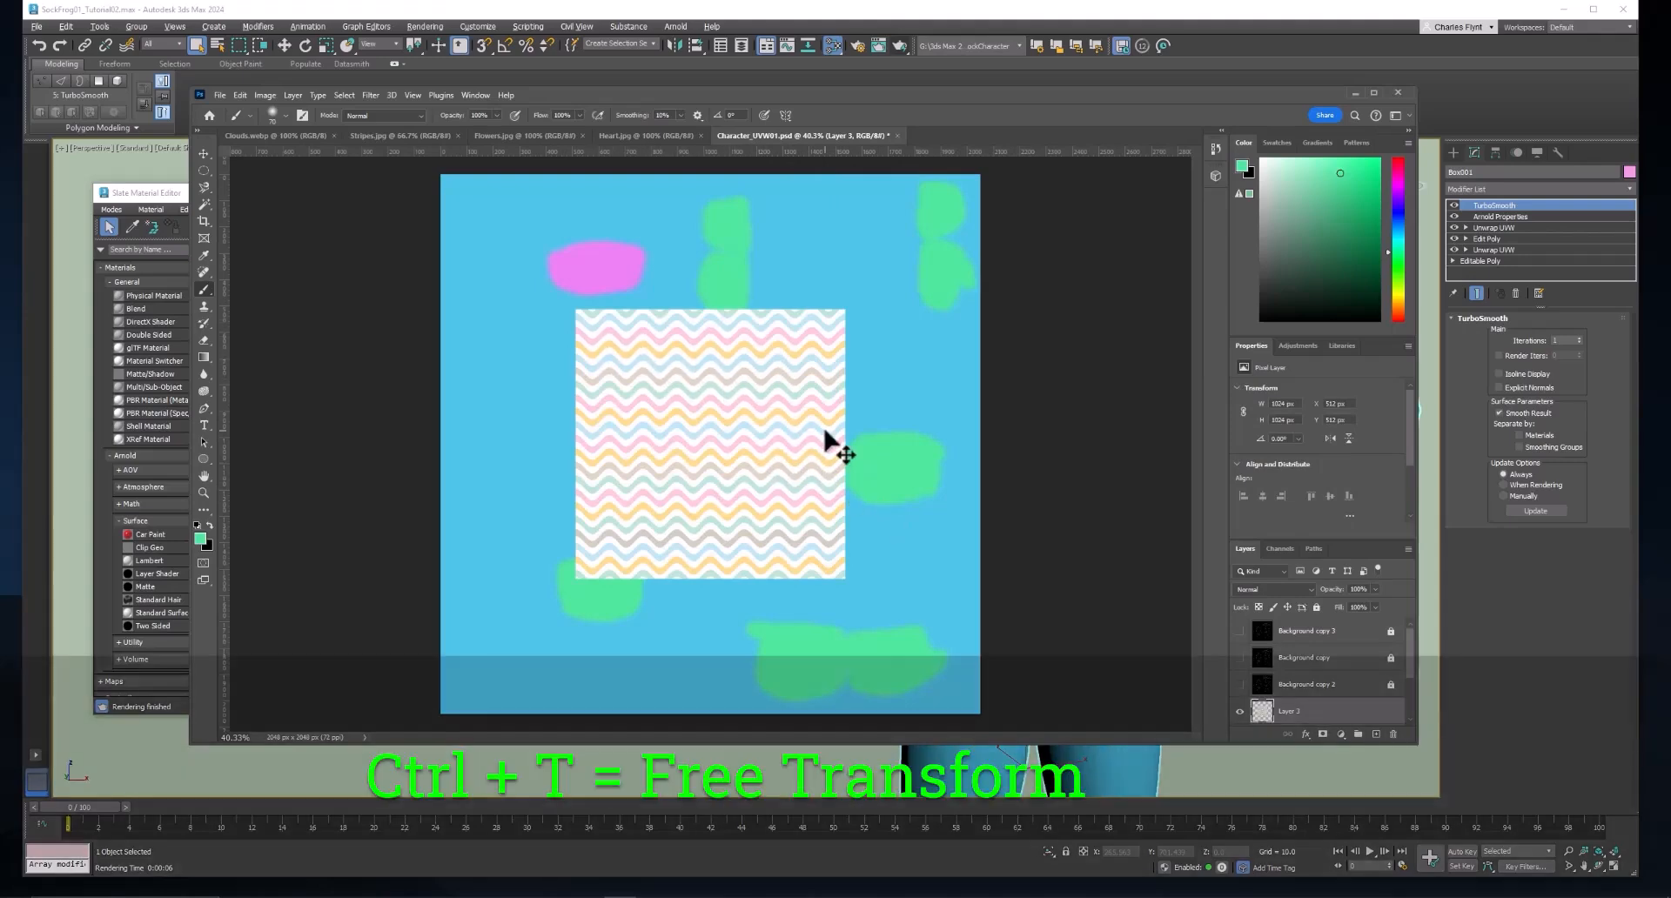
Scale the pasted stripe pattern with Free Transform until it covers the entire texture canvas.
key("ctrl+t")
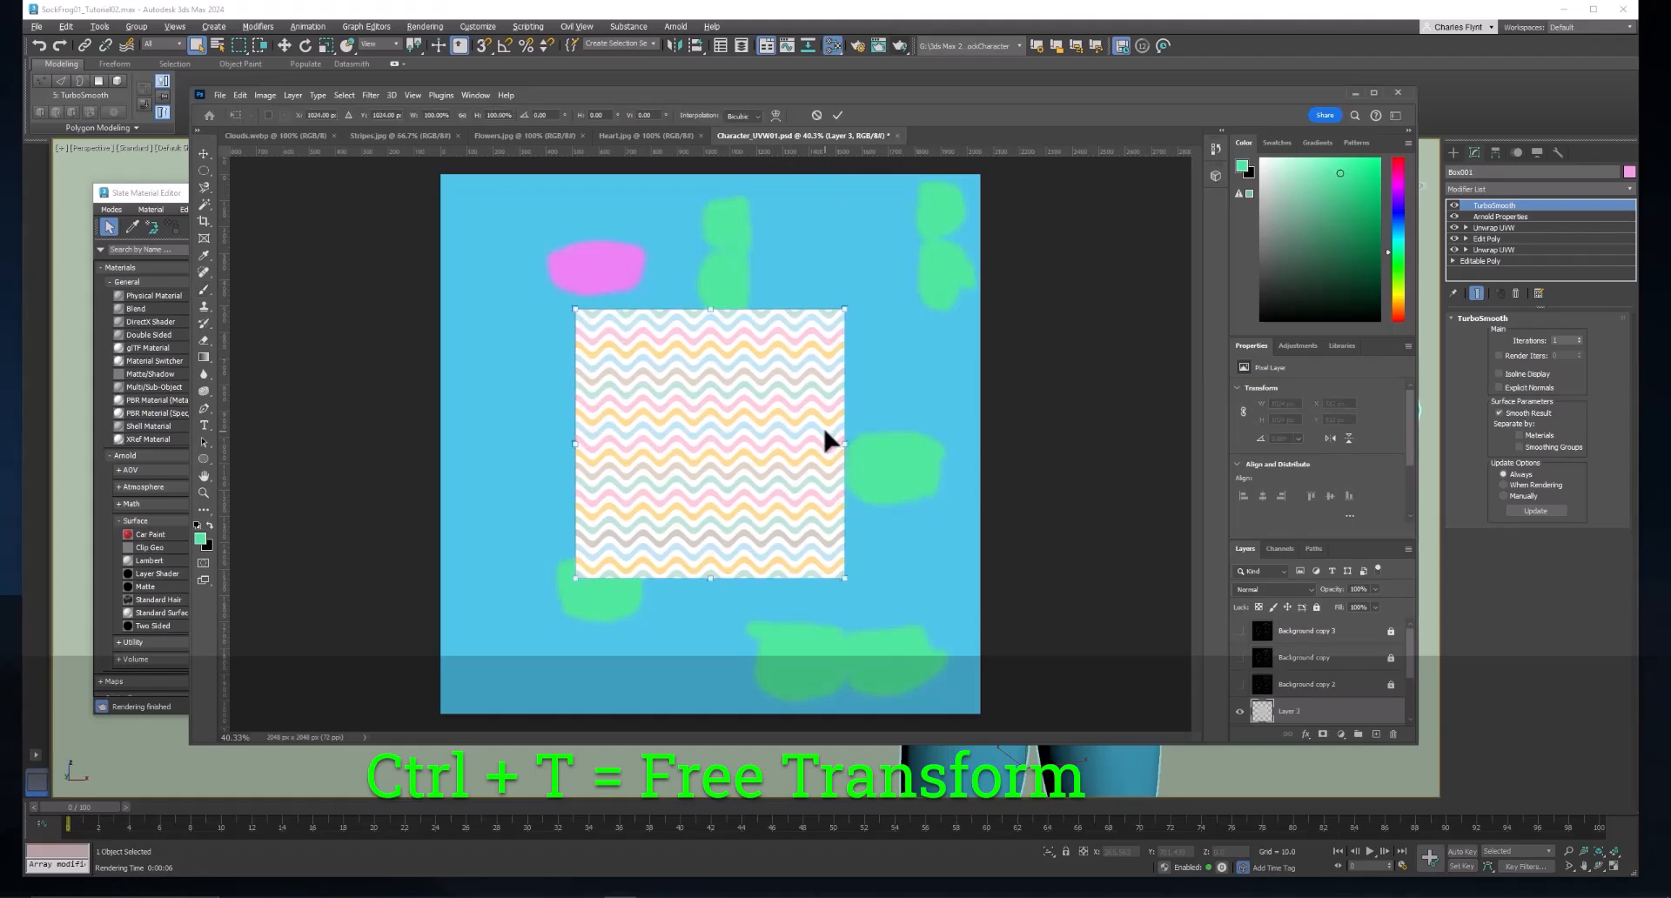
left_click_drag(845, 581, 999, 711)
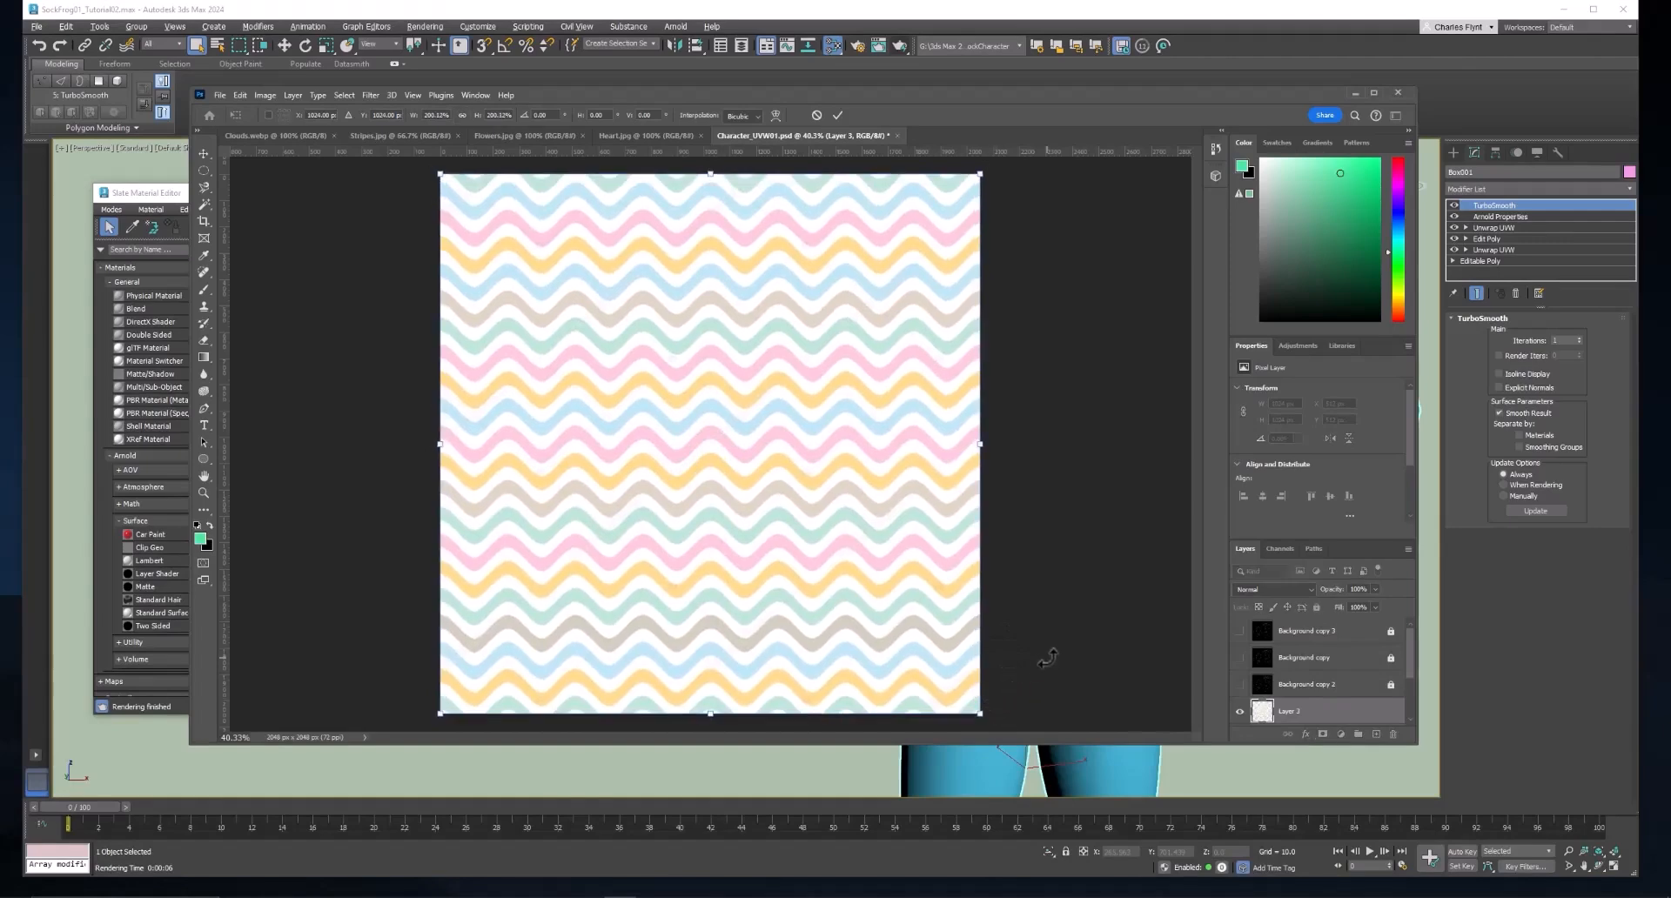
key("Return")
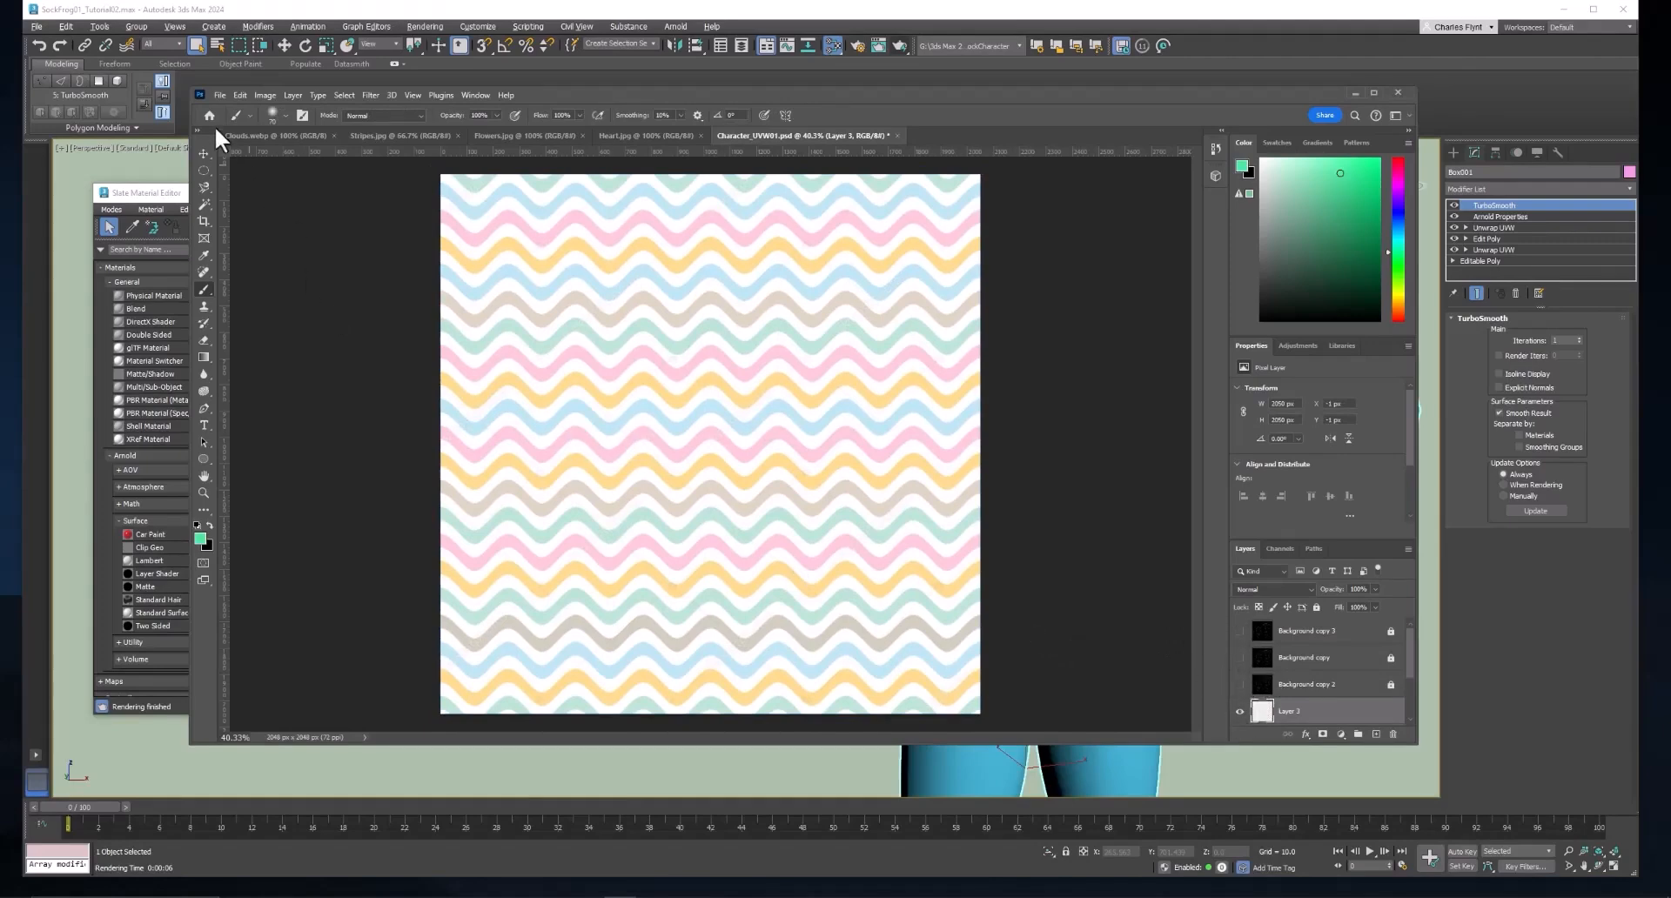
Export the striped texture as a 2048 x 2048 PNG, overwriting Character_BaseColor01 in the images folder.
left_click(221, 94)
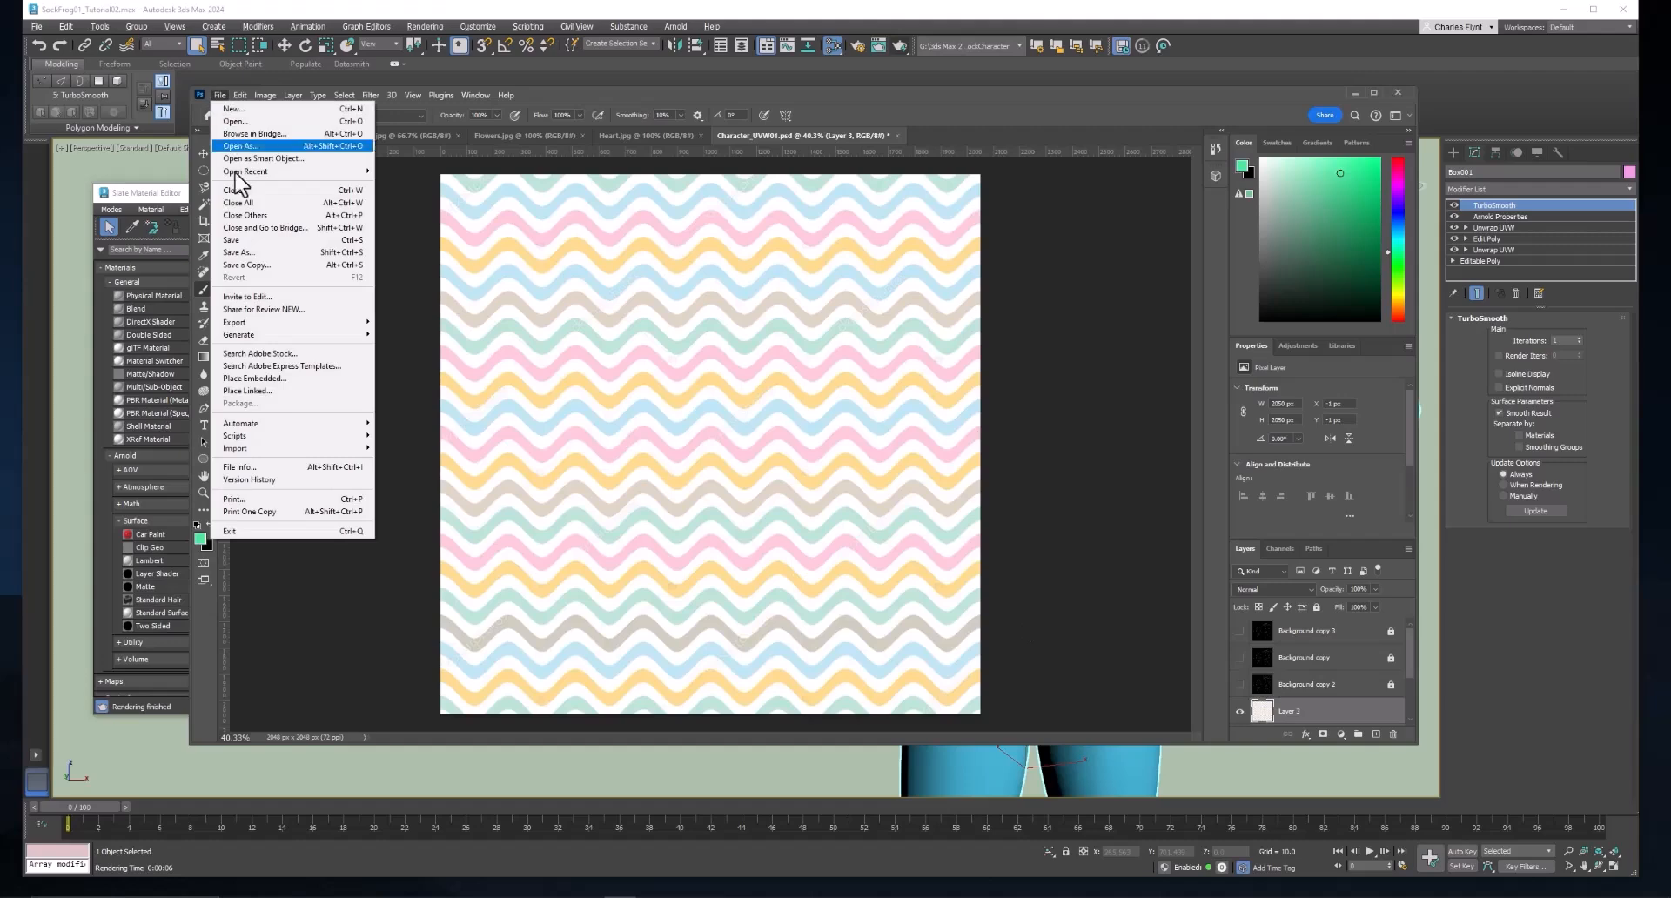
mouse_move(312, 324)
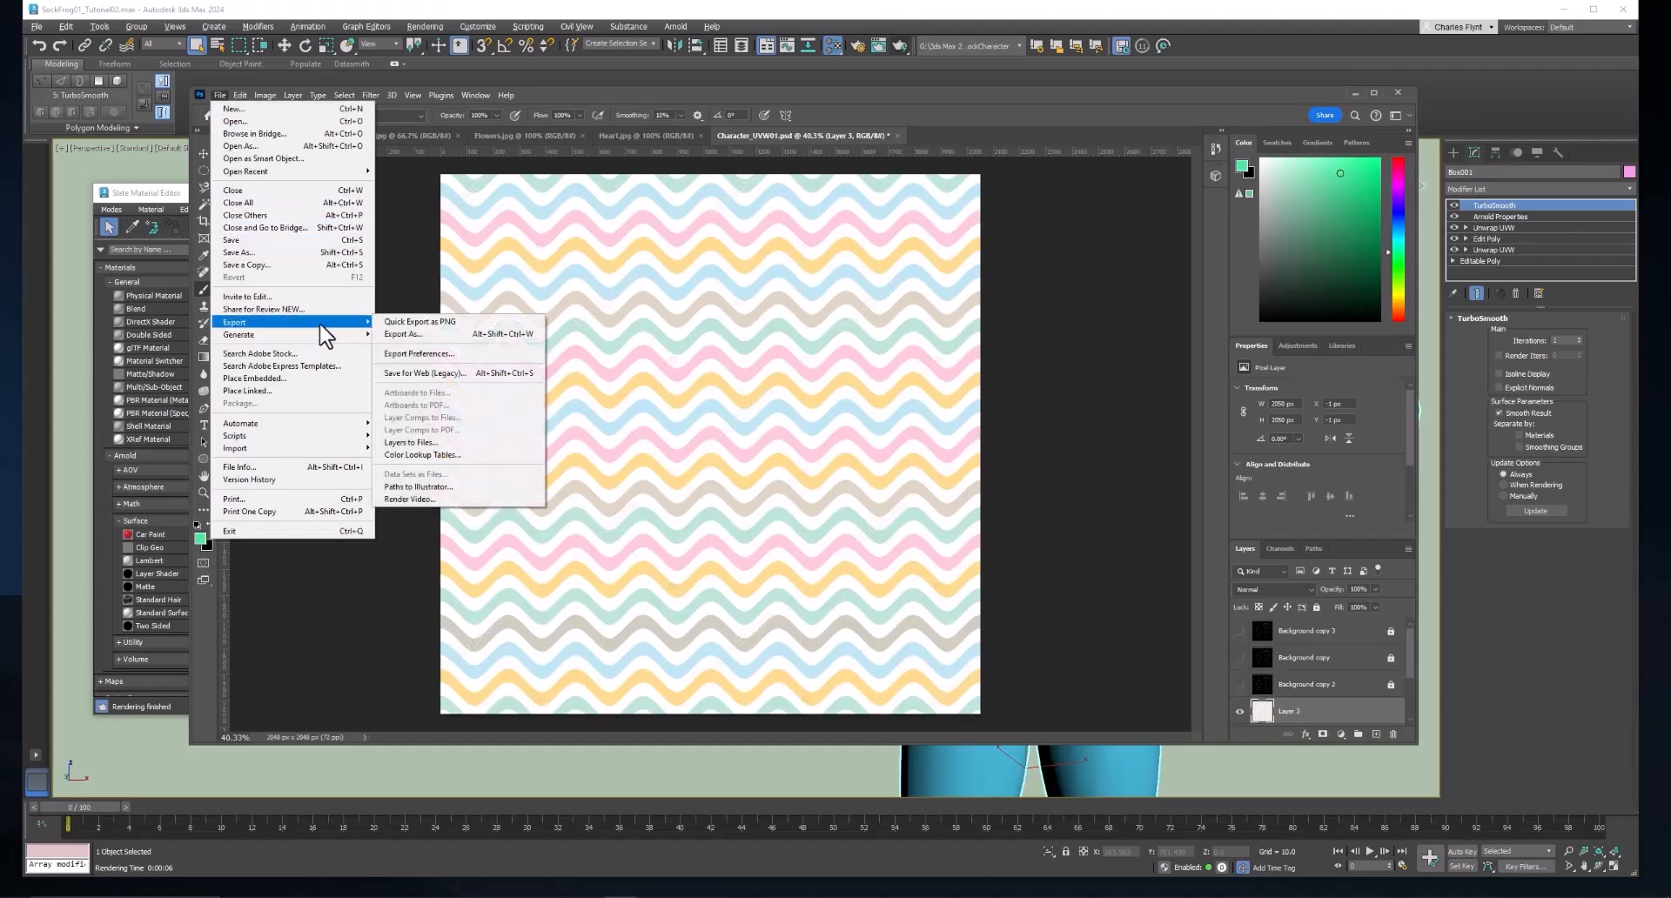
left_click(439, 335)
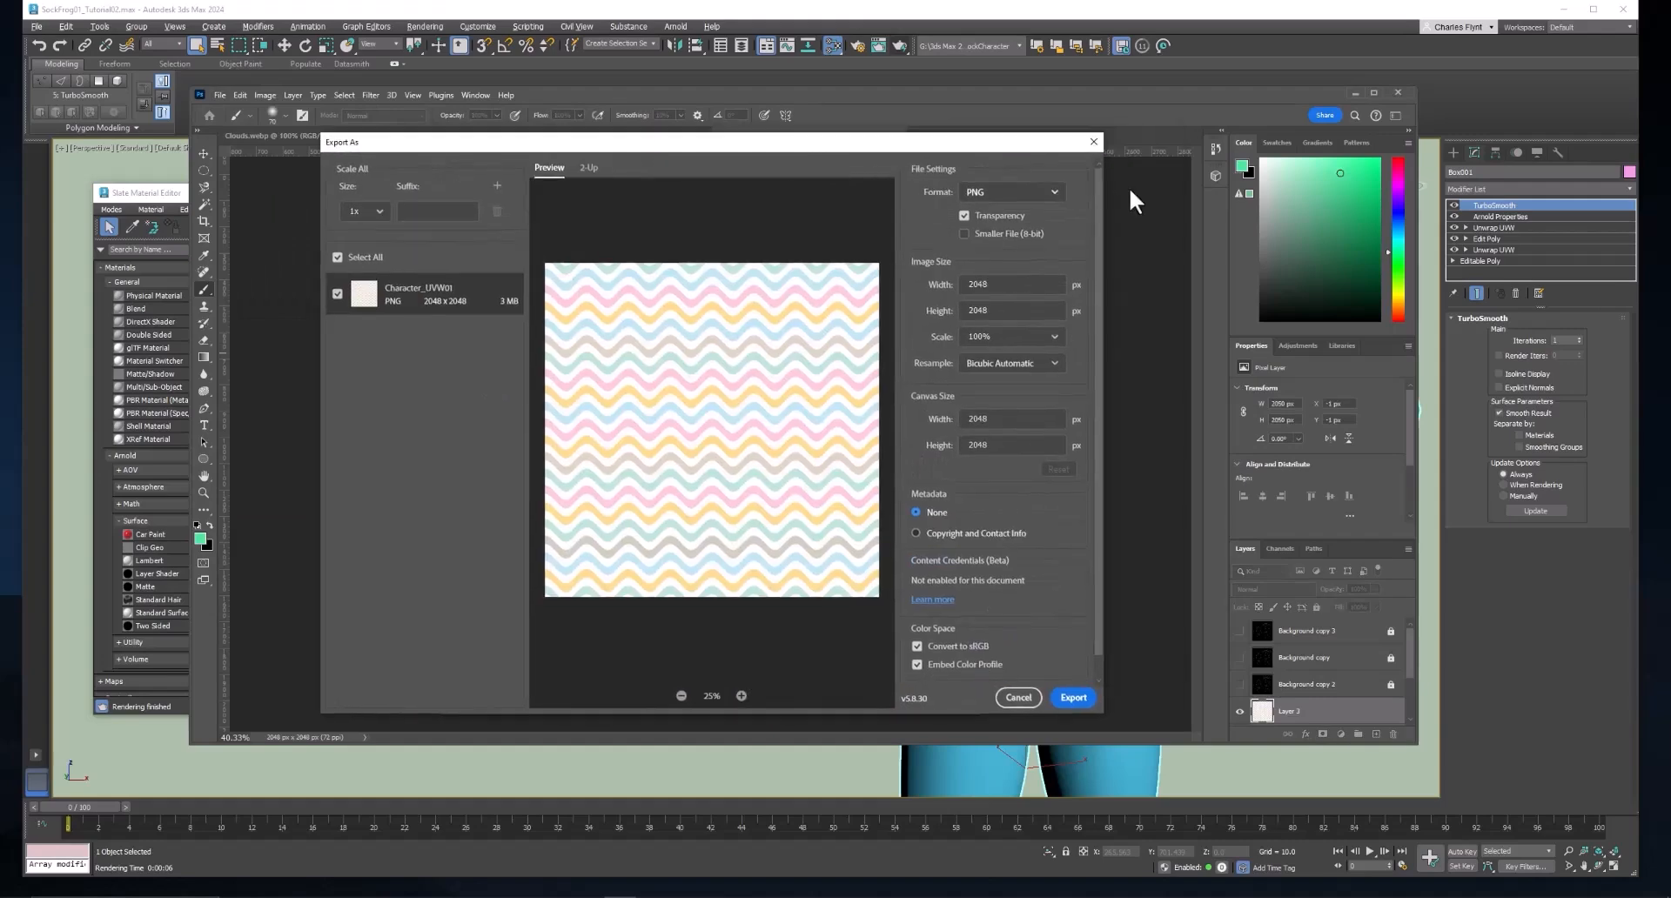
left_click(1082, 694)
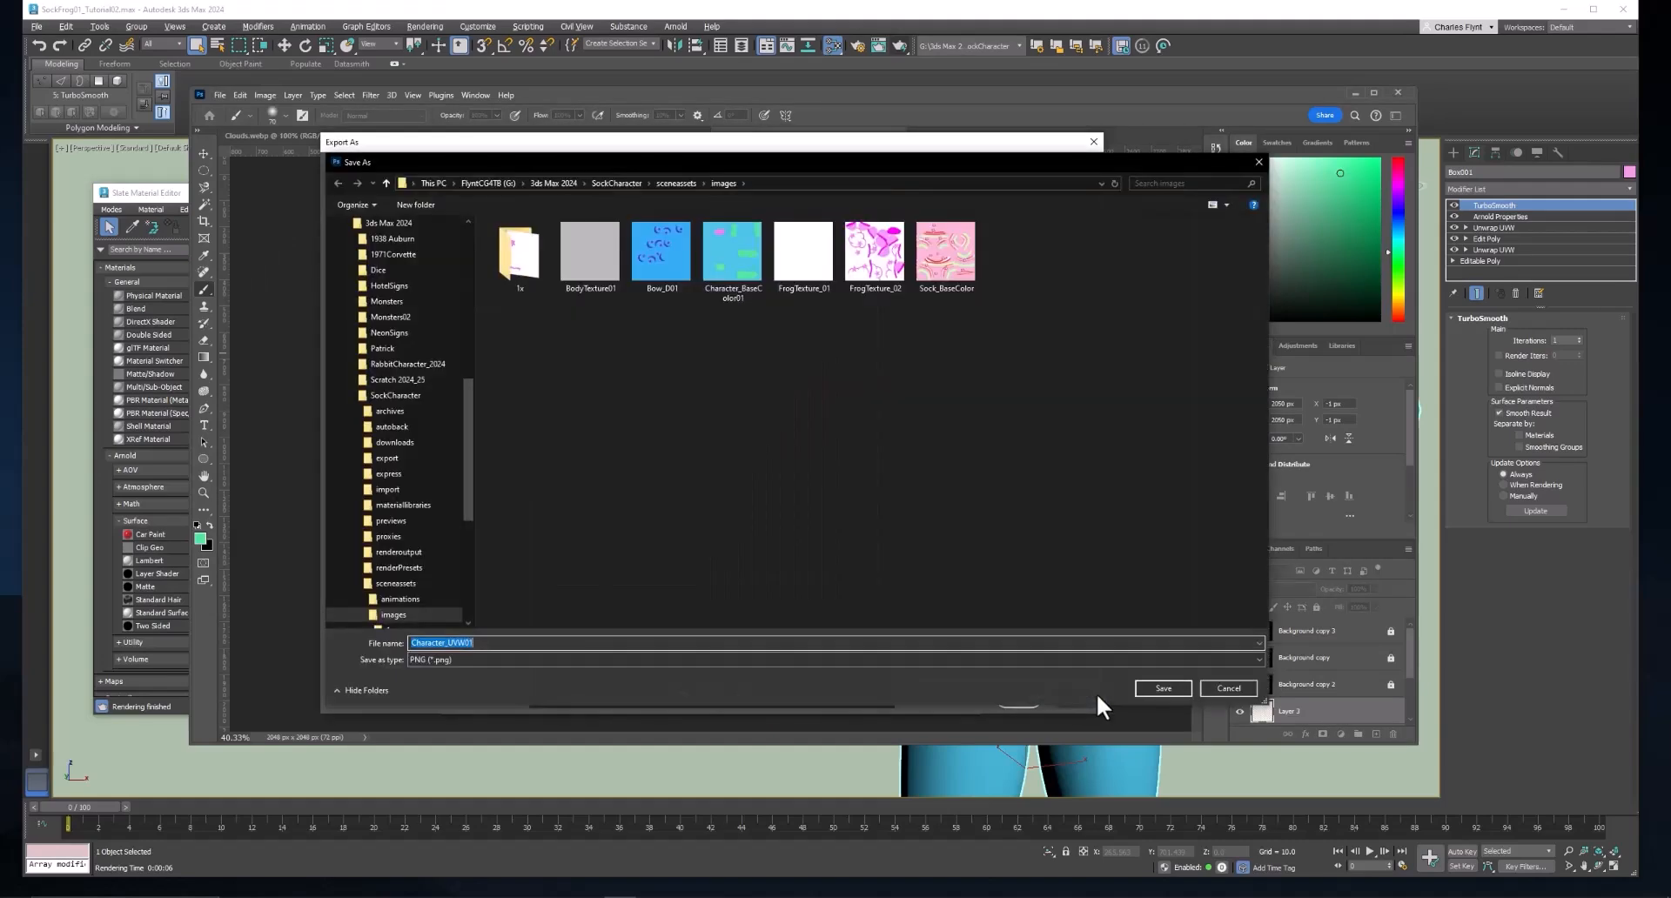
left_click(749, 254)
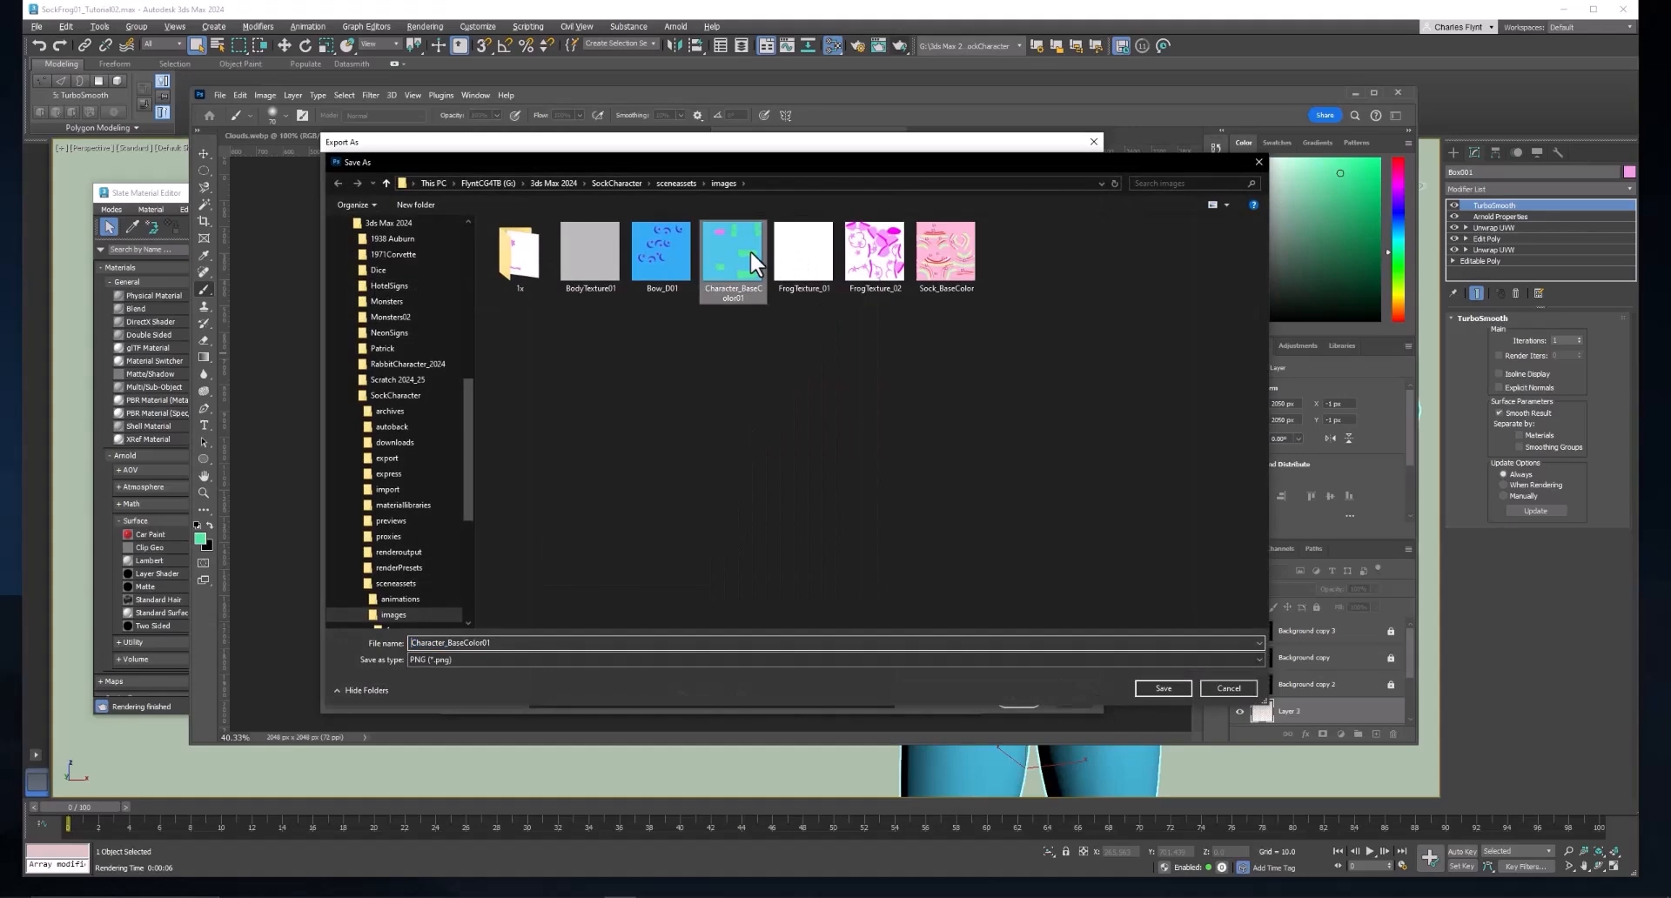
left_click(1171, 684)
left_click(861, 436)
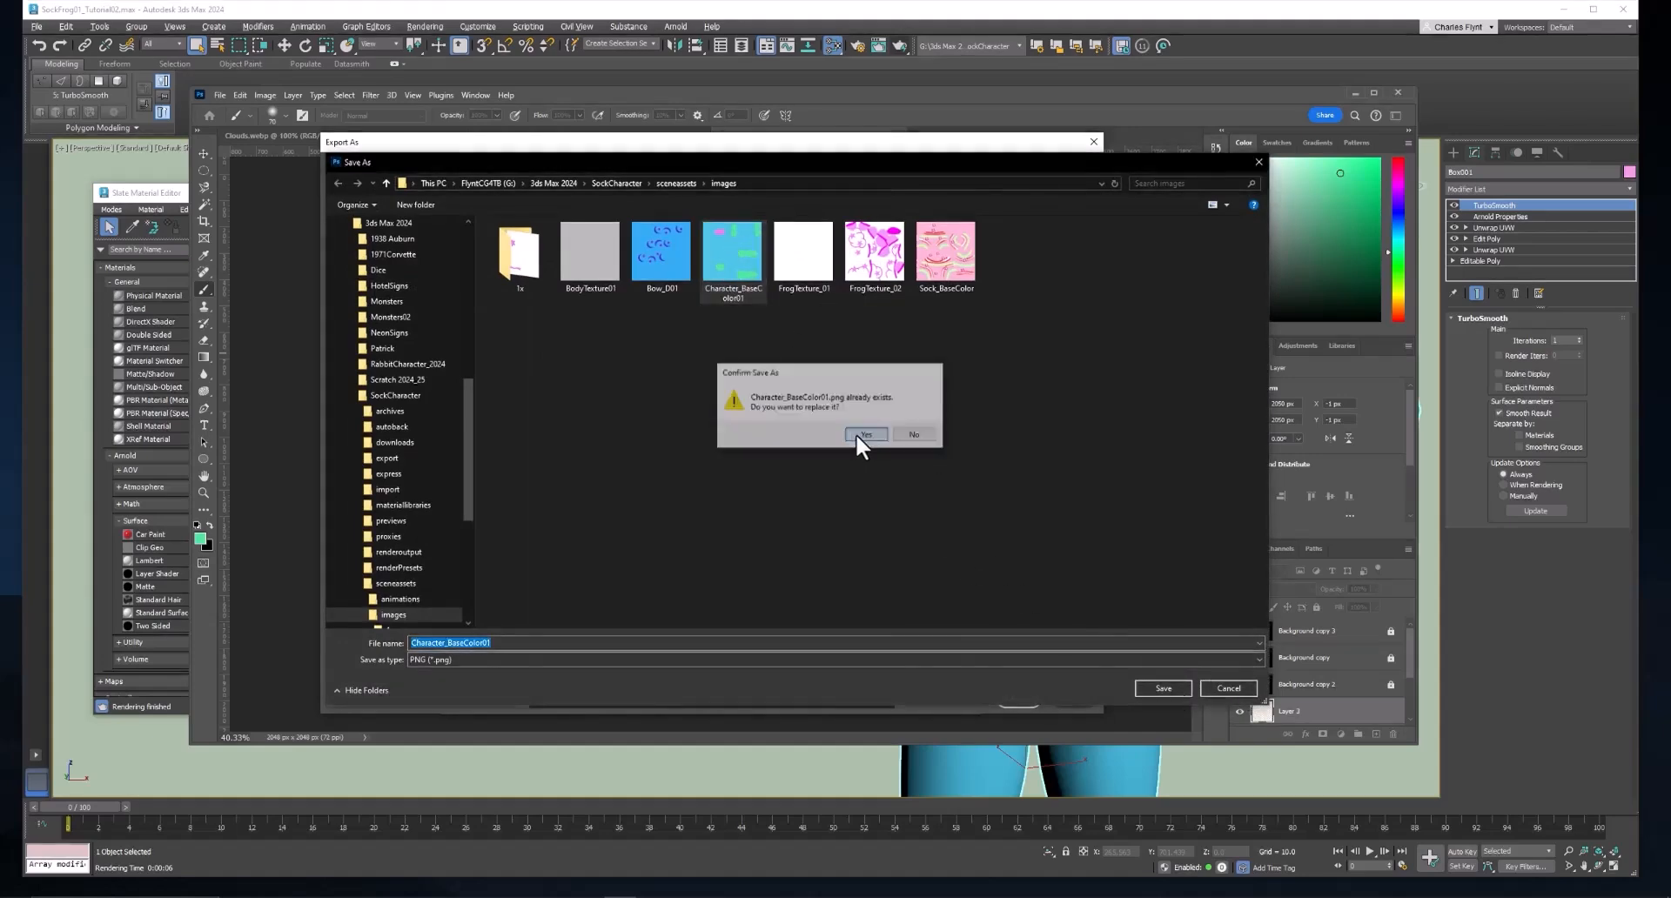
Switch to 3ds Max, dismiss the Arnold render message and reload the bitmap feeding the Frog material's Base Color Map.
left_click(983, 767)
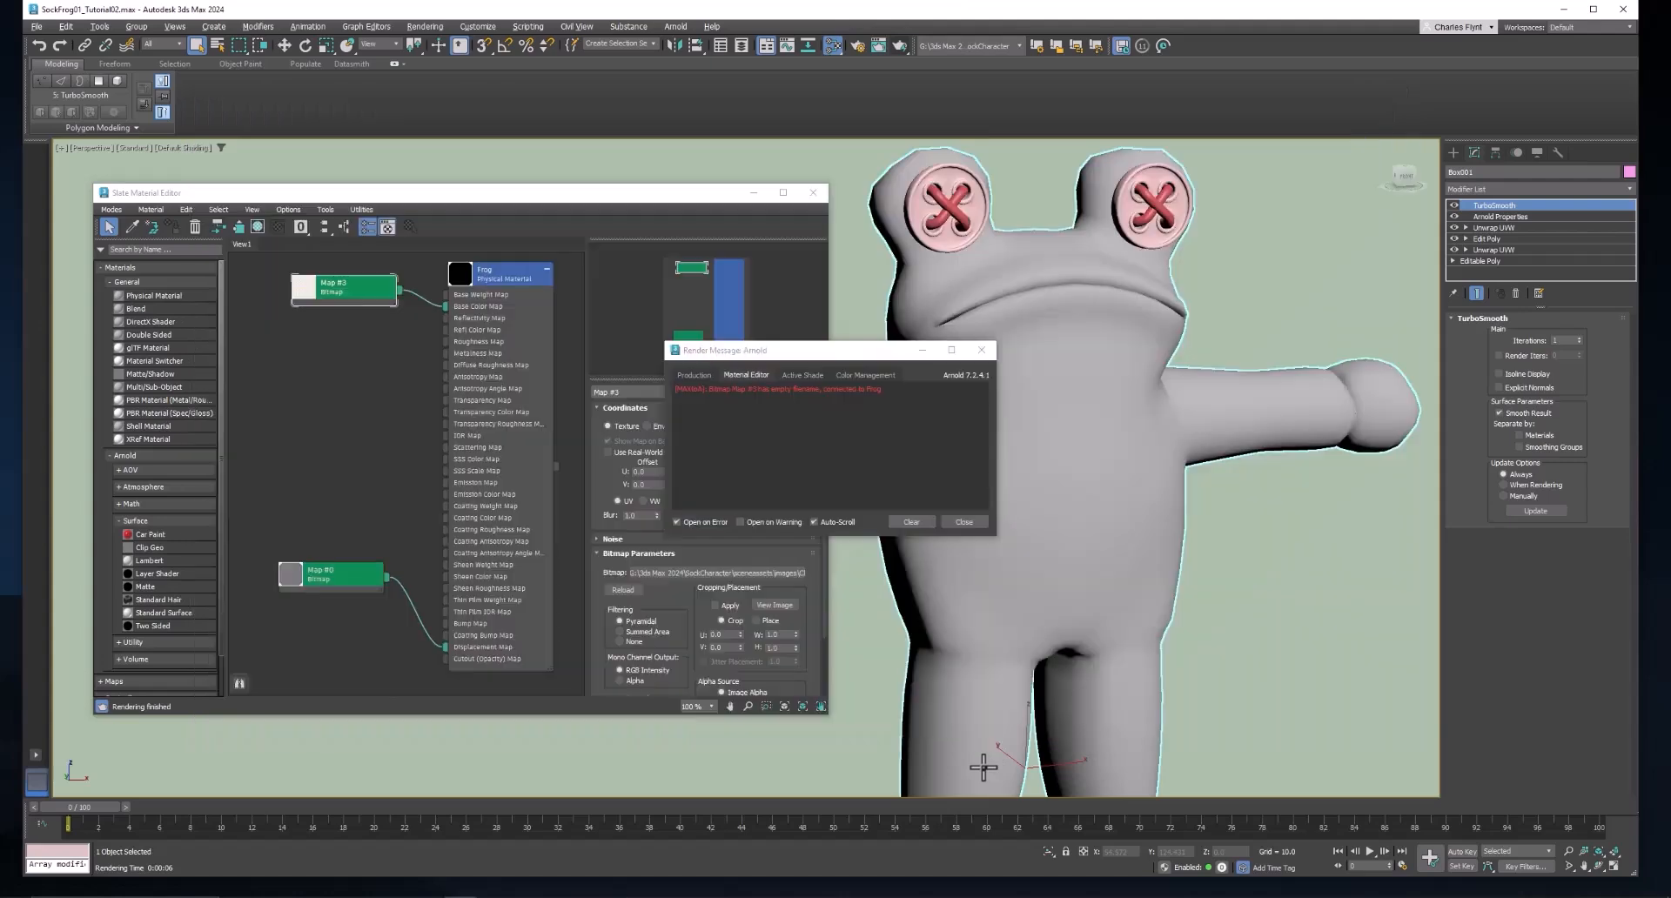
left_click(990, 347)
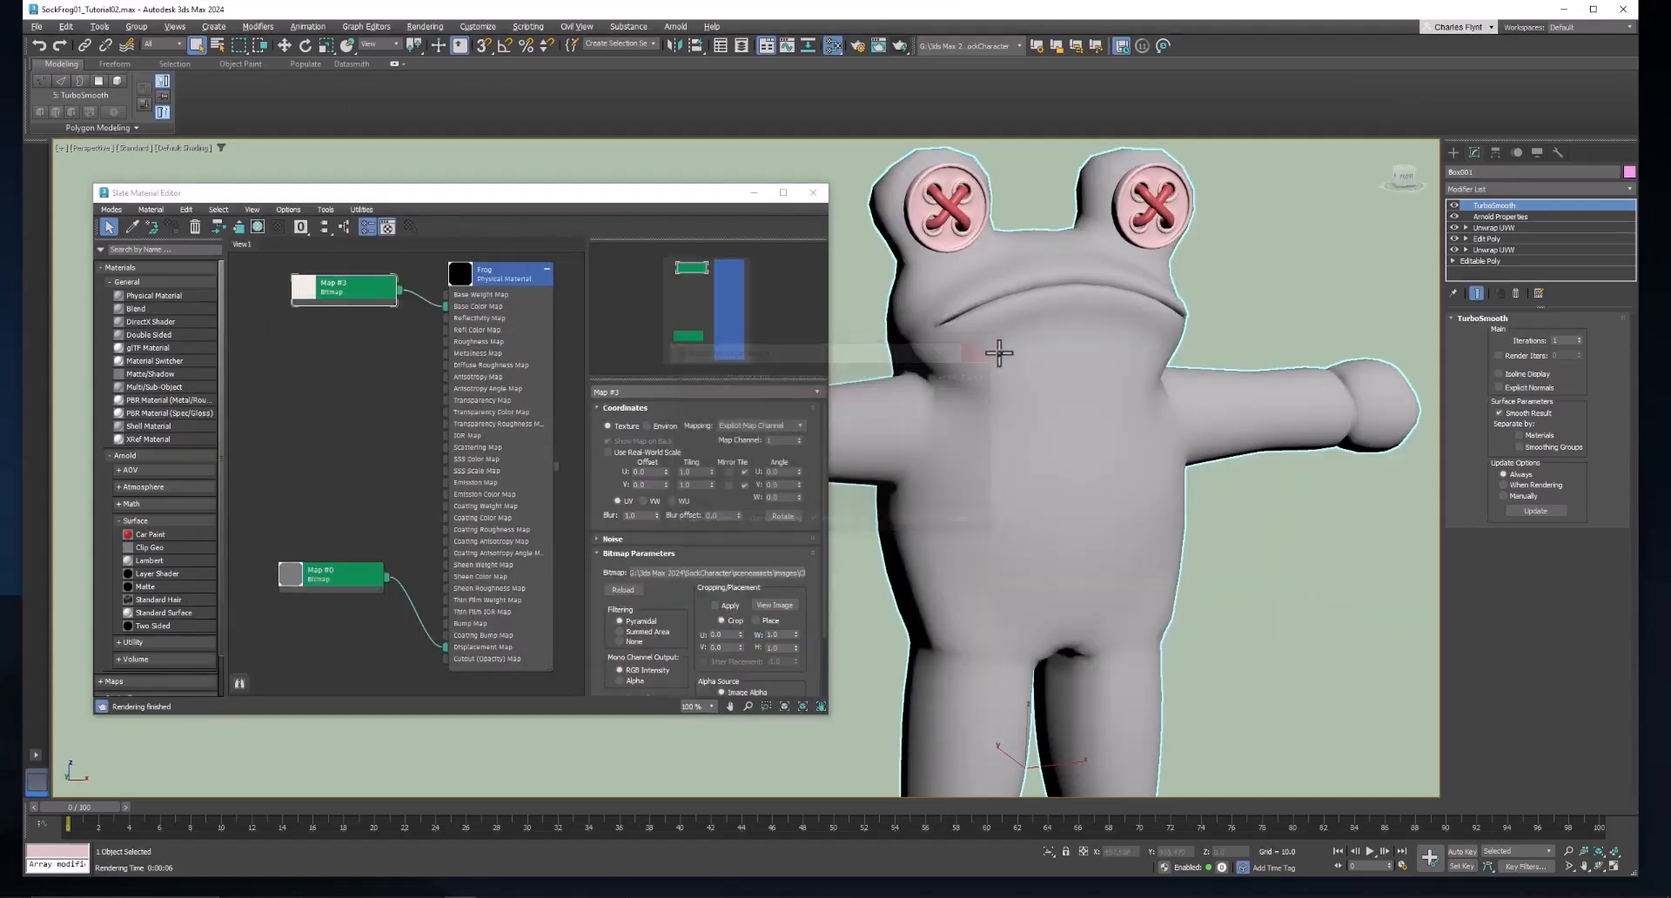
mouse_move(352, 289)
left_mouse_down()
mouse_move(338, 289)
mouse_move(370, 276)
left_mouse_up()
double_click(309, 285)
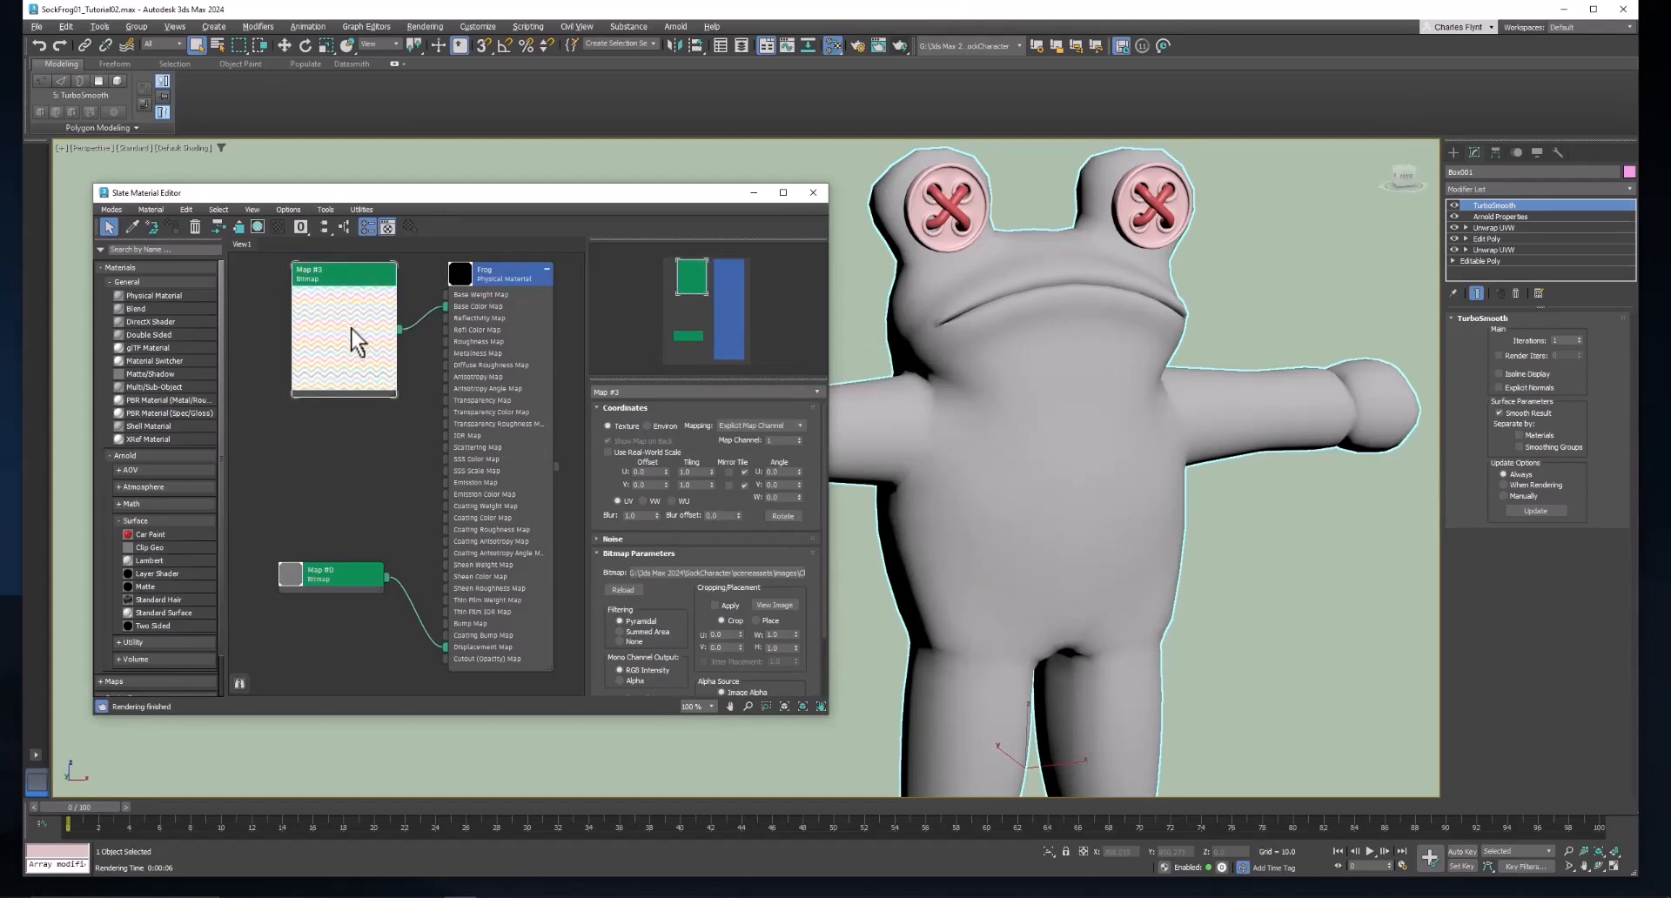
double_click(357, 341)
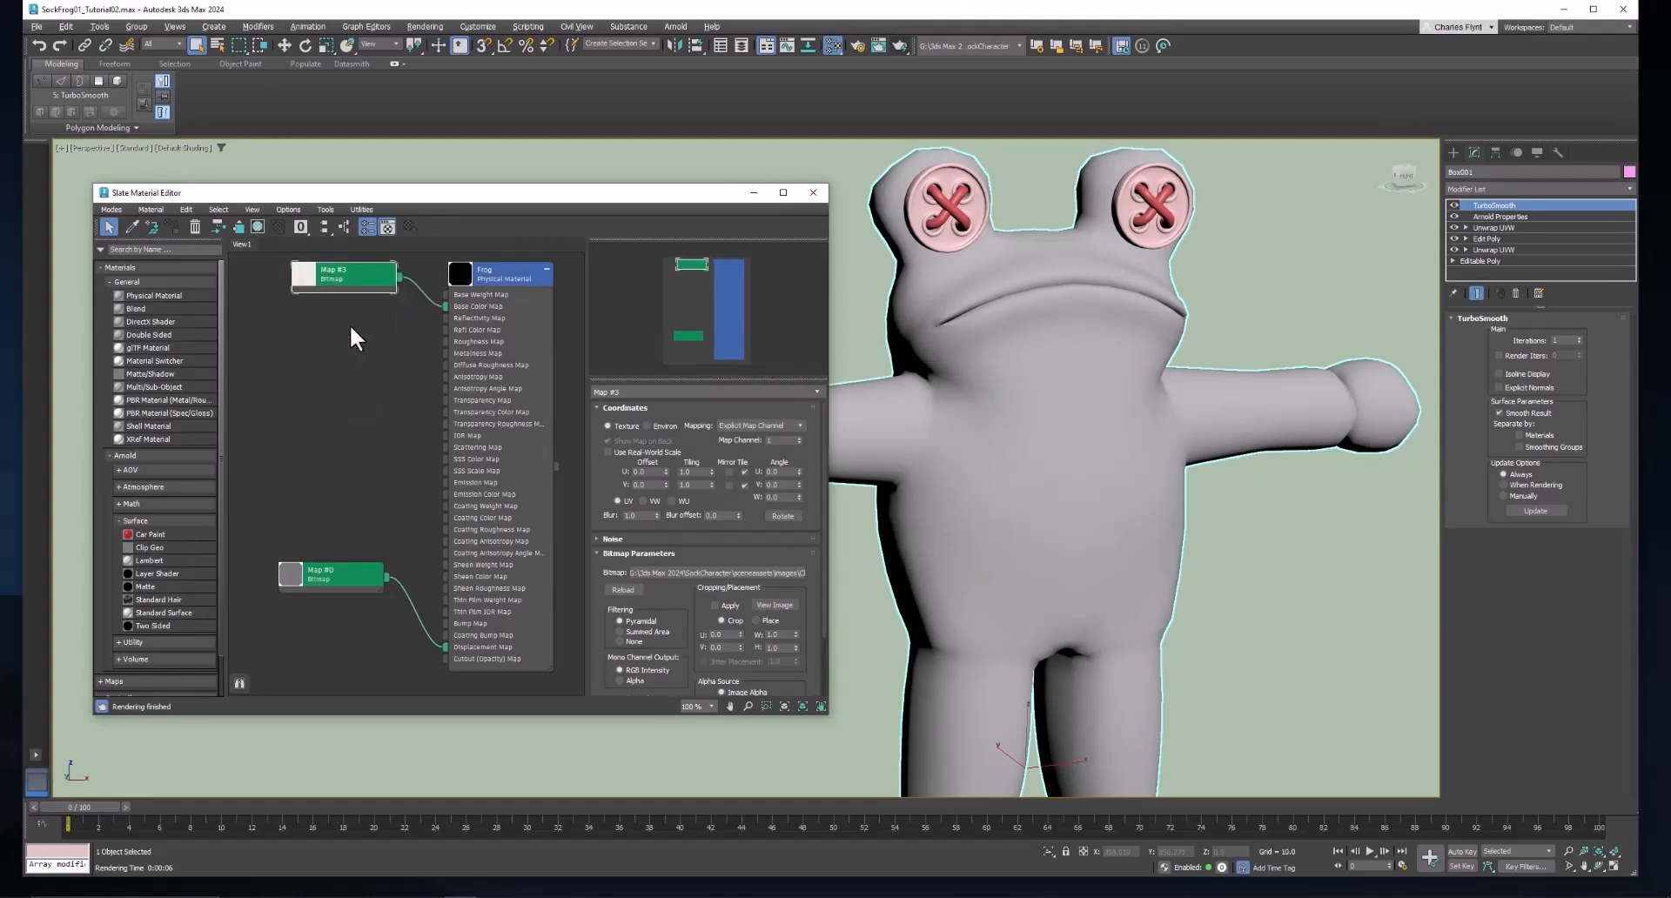
left_click(618, 587)
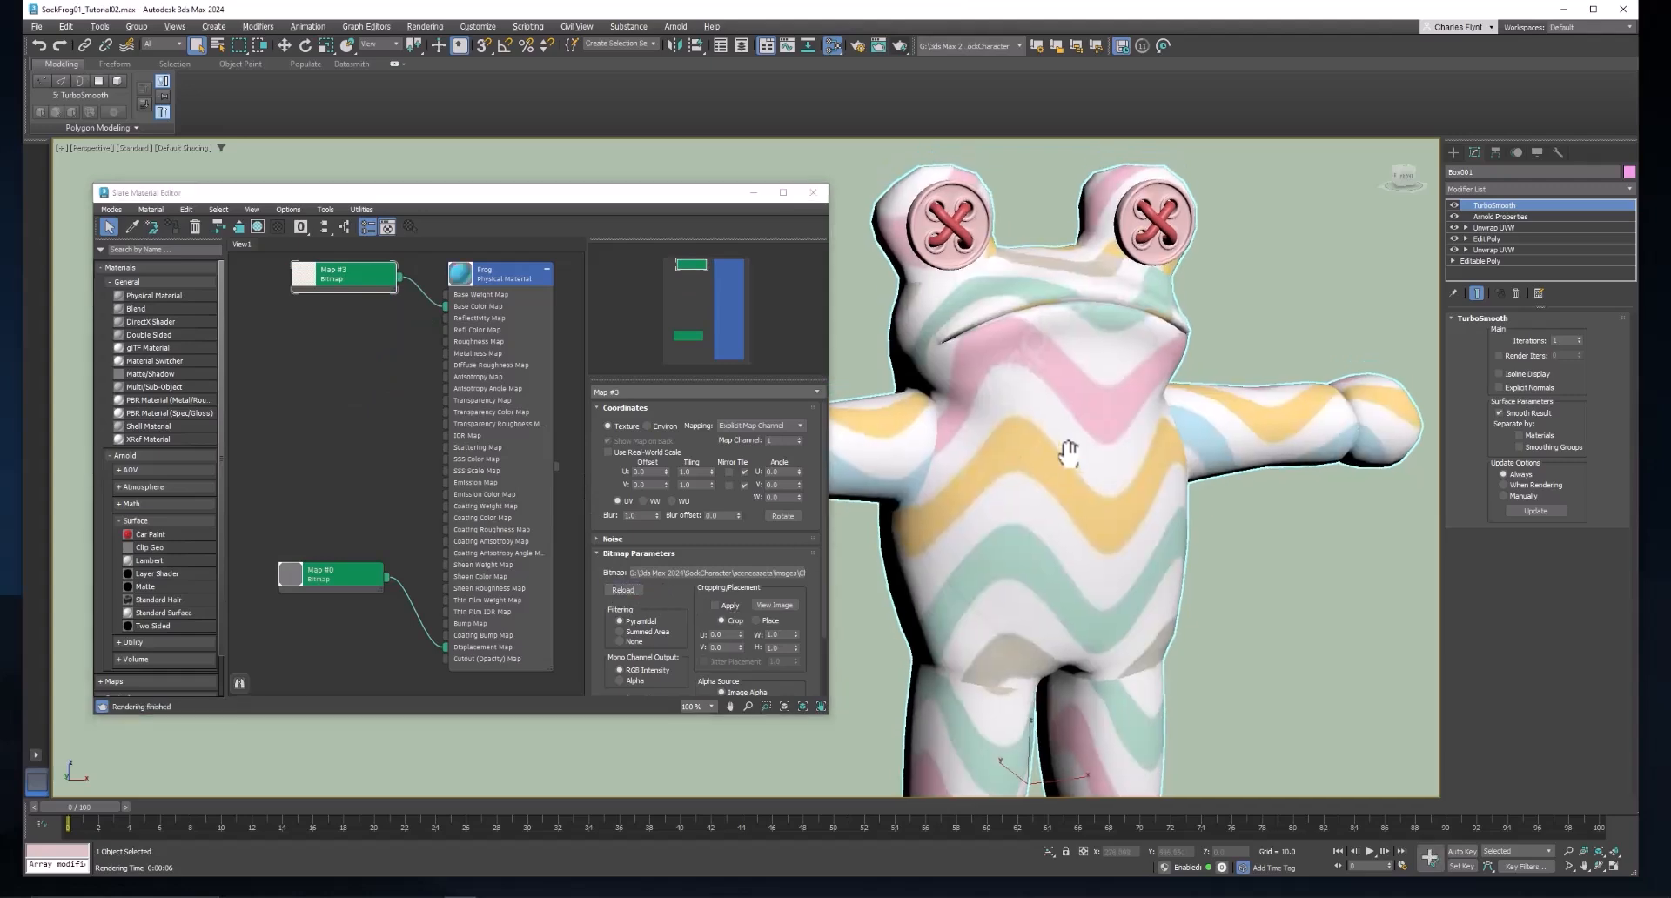
Examine how the stripe pattern wraps around the frog's face, body, arms and legs, including the side seams.
left_click_drag(1069, 454, 1070, 445)
left_click_drag(1100, 675, 1109, 622)
left_click_drag(1117, 554, 1047, 376)
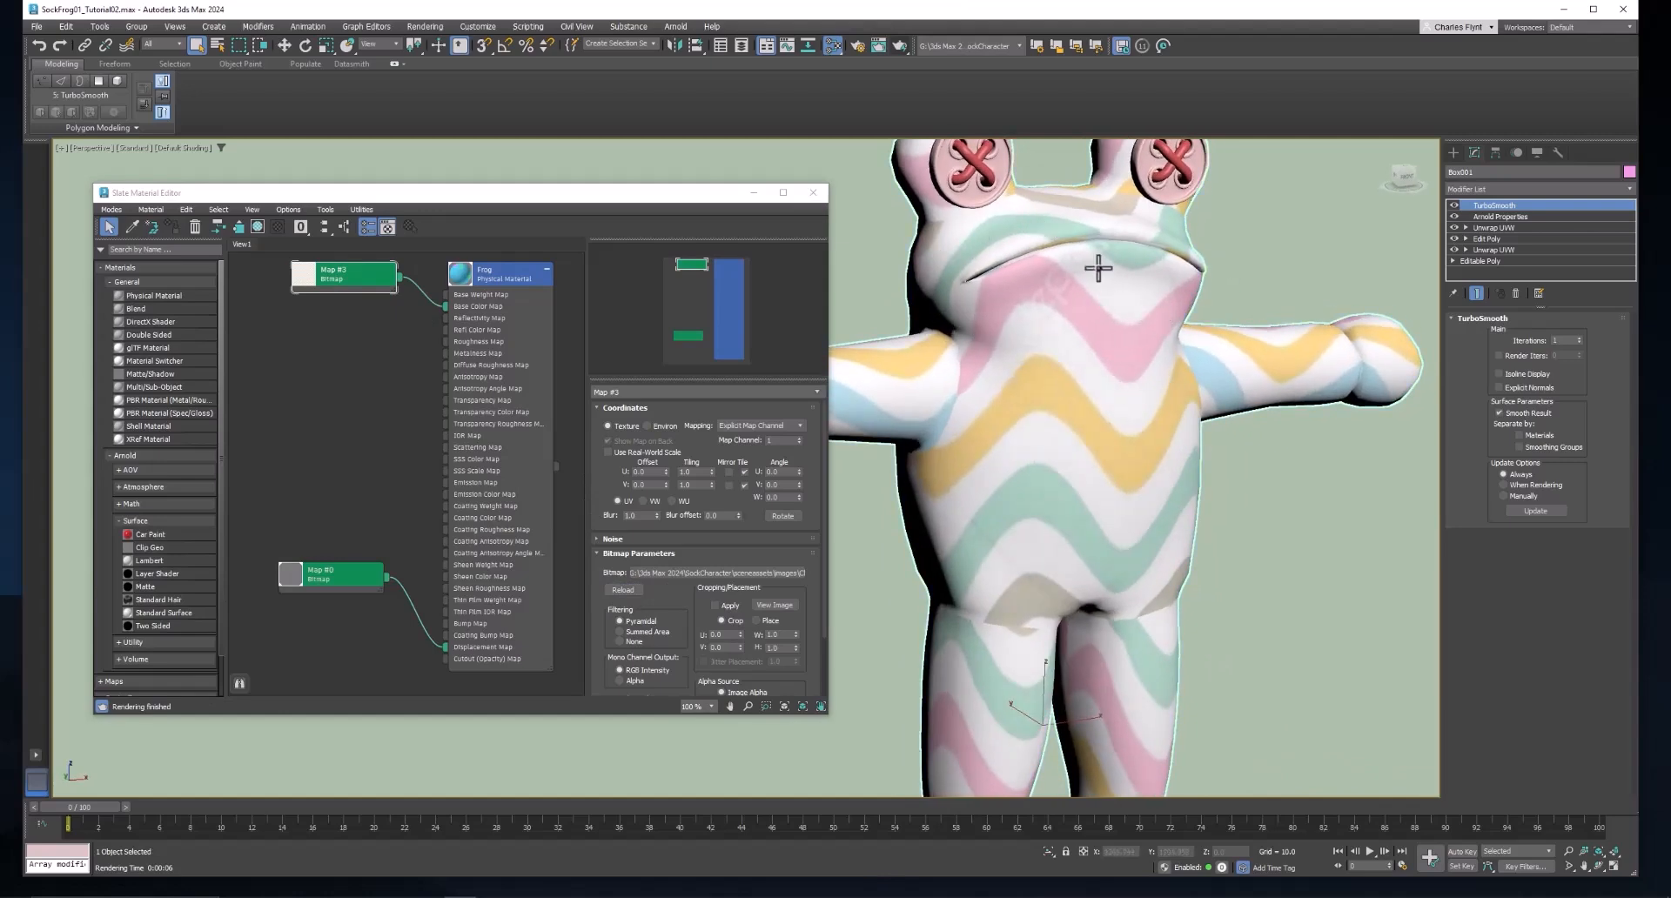
left_click_drag(1129, 423, 1209, 183)
left_click_drag(1115, 529, 1145, 529)
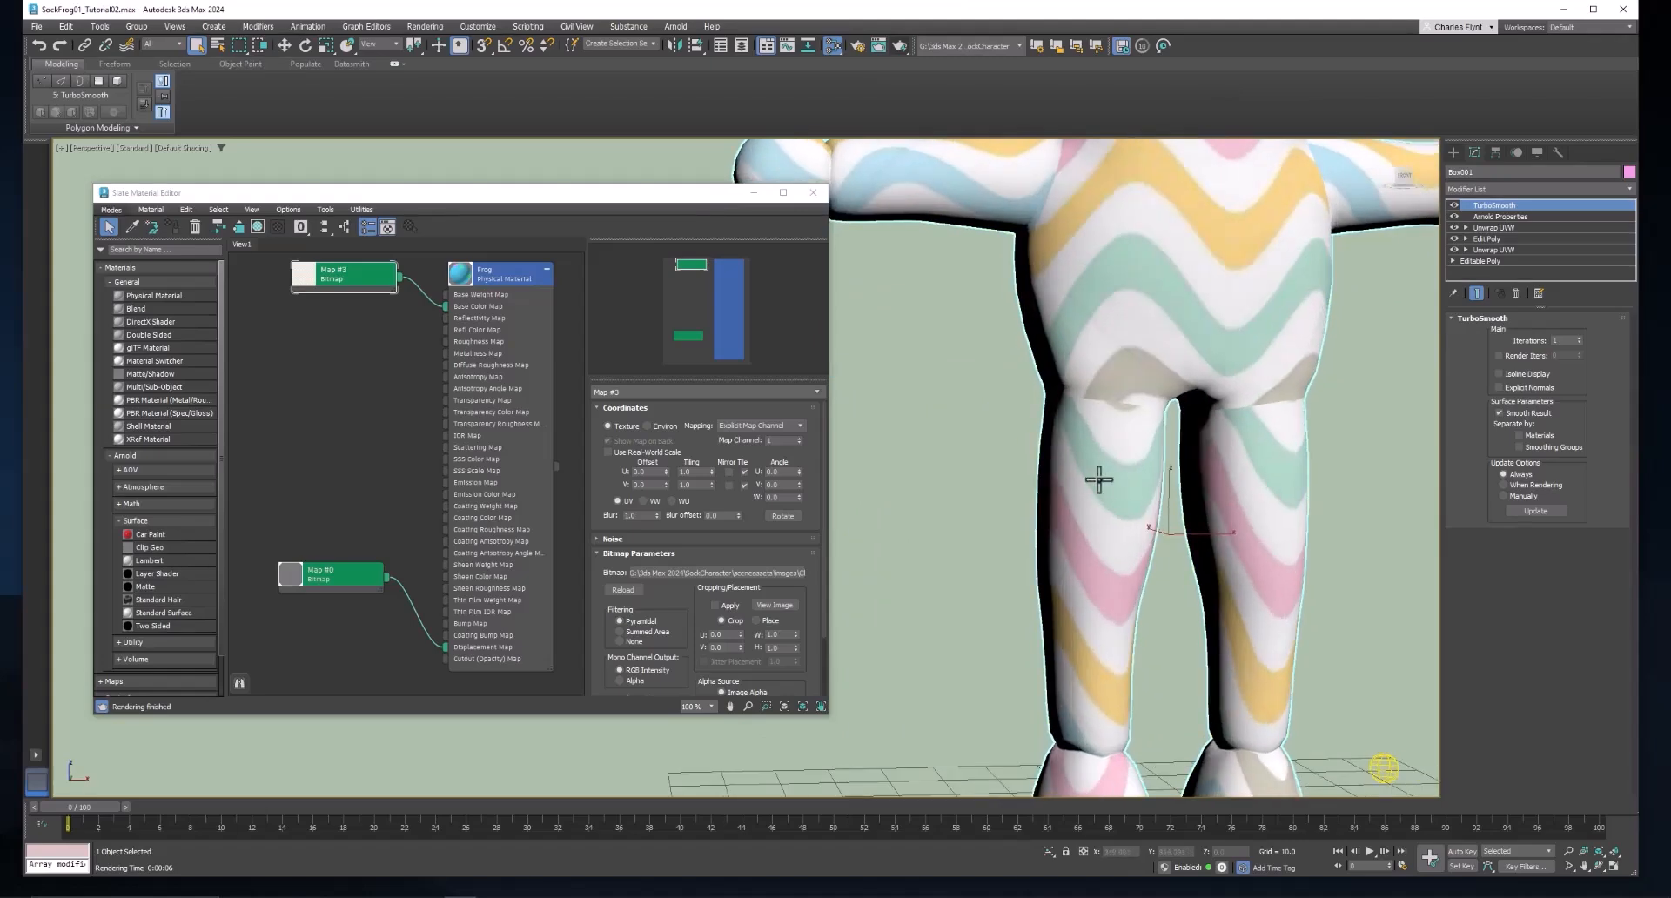
left_click_drag(1100, 480, 1148, 333)
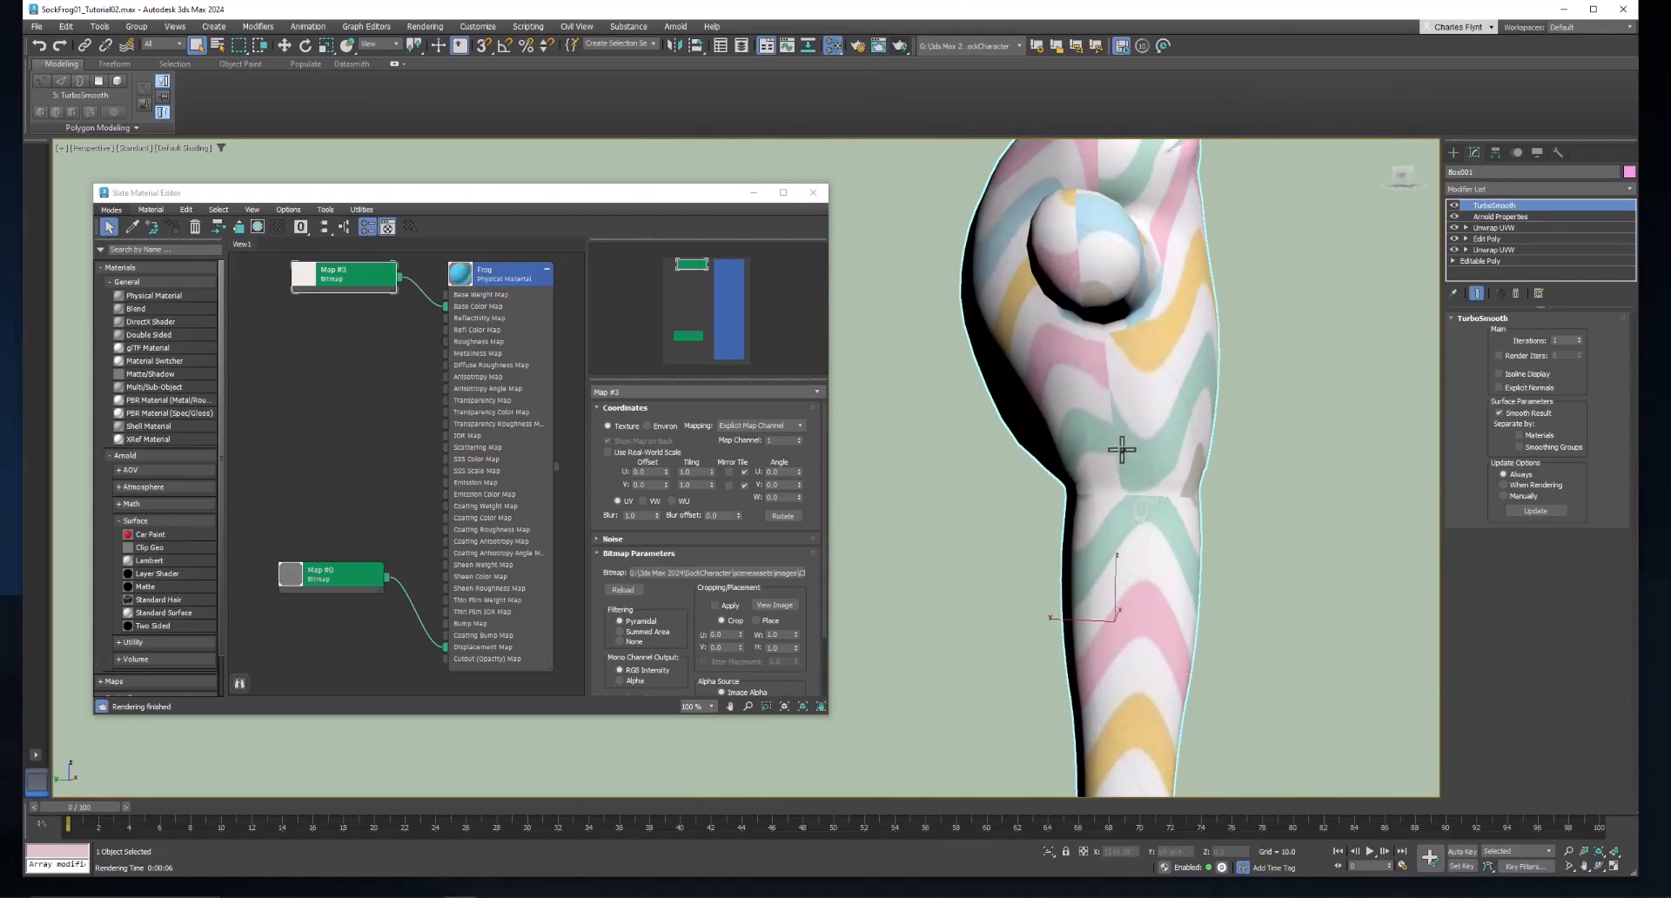
left_click_drag(1167, 373, 1125, 584)
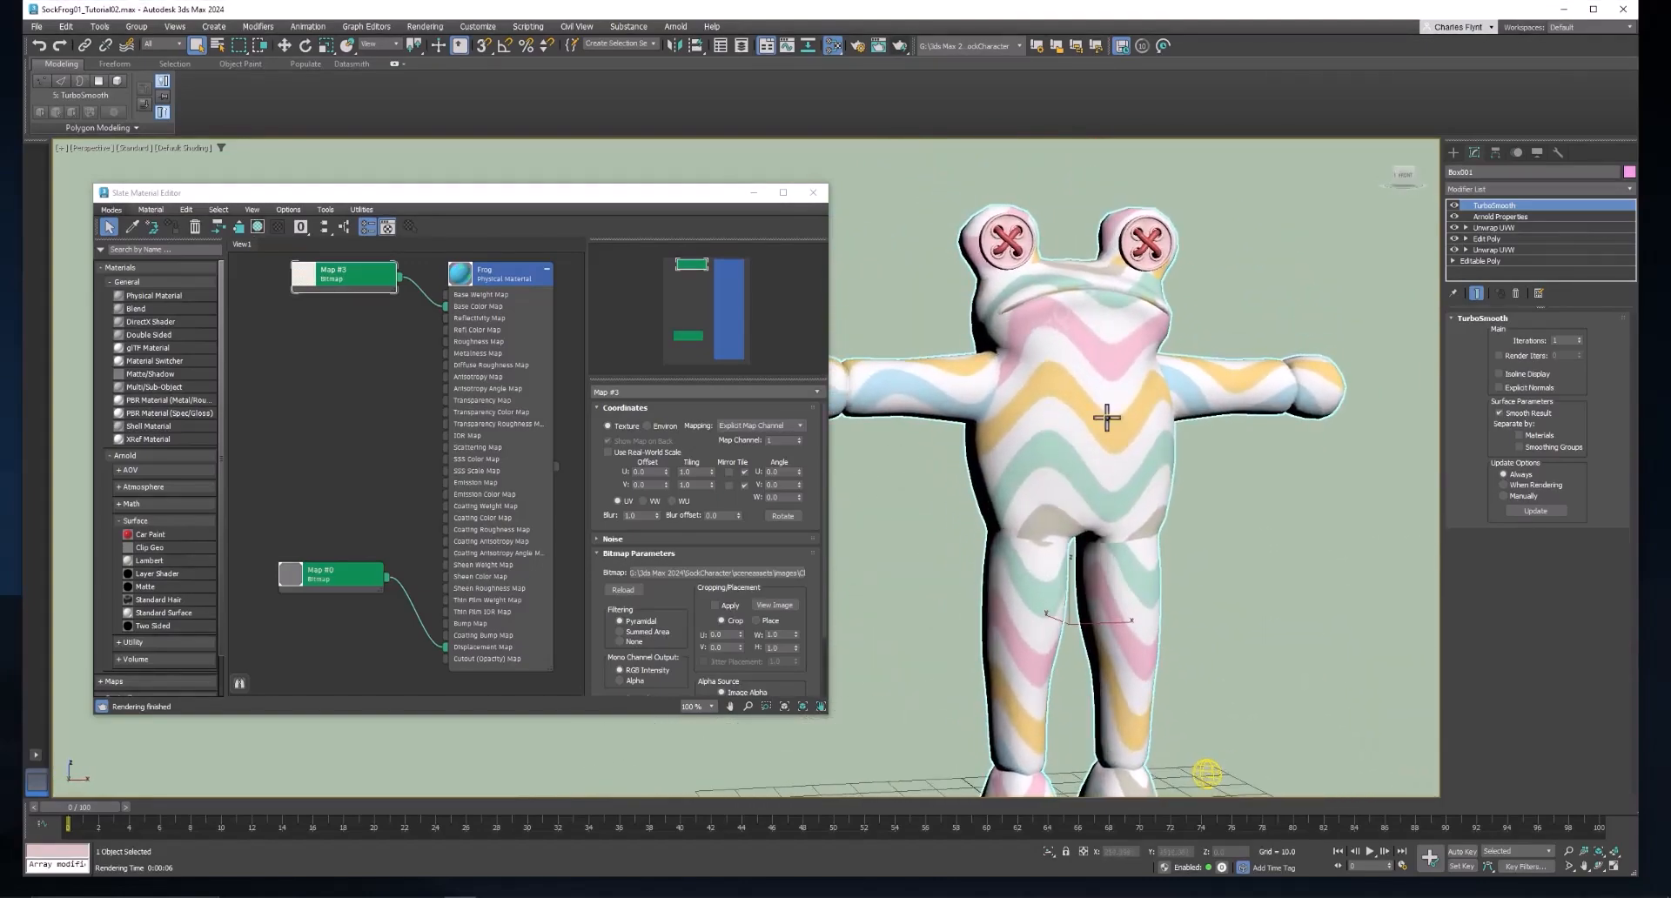
left_click_drag(1163, 426, 1145, 392)
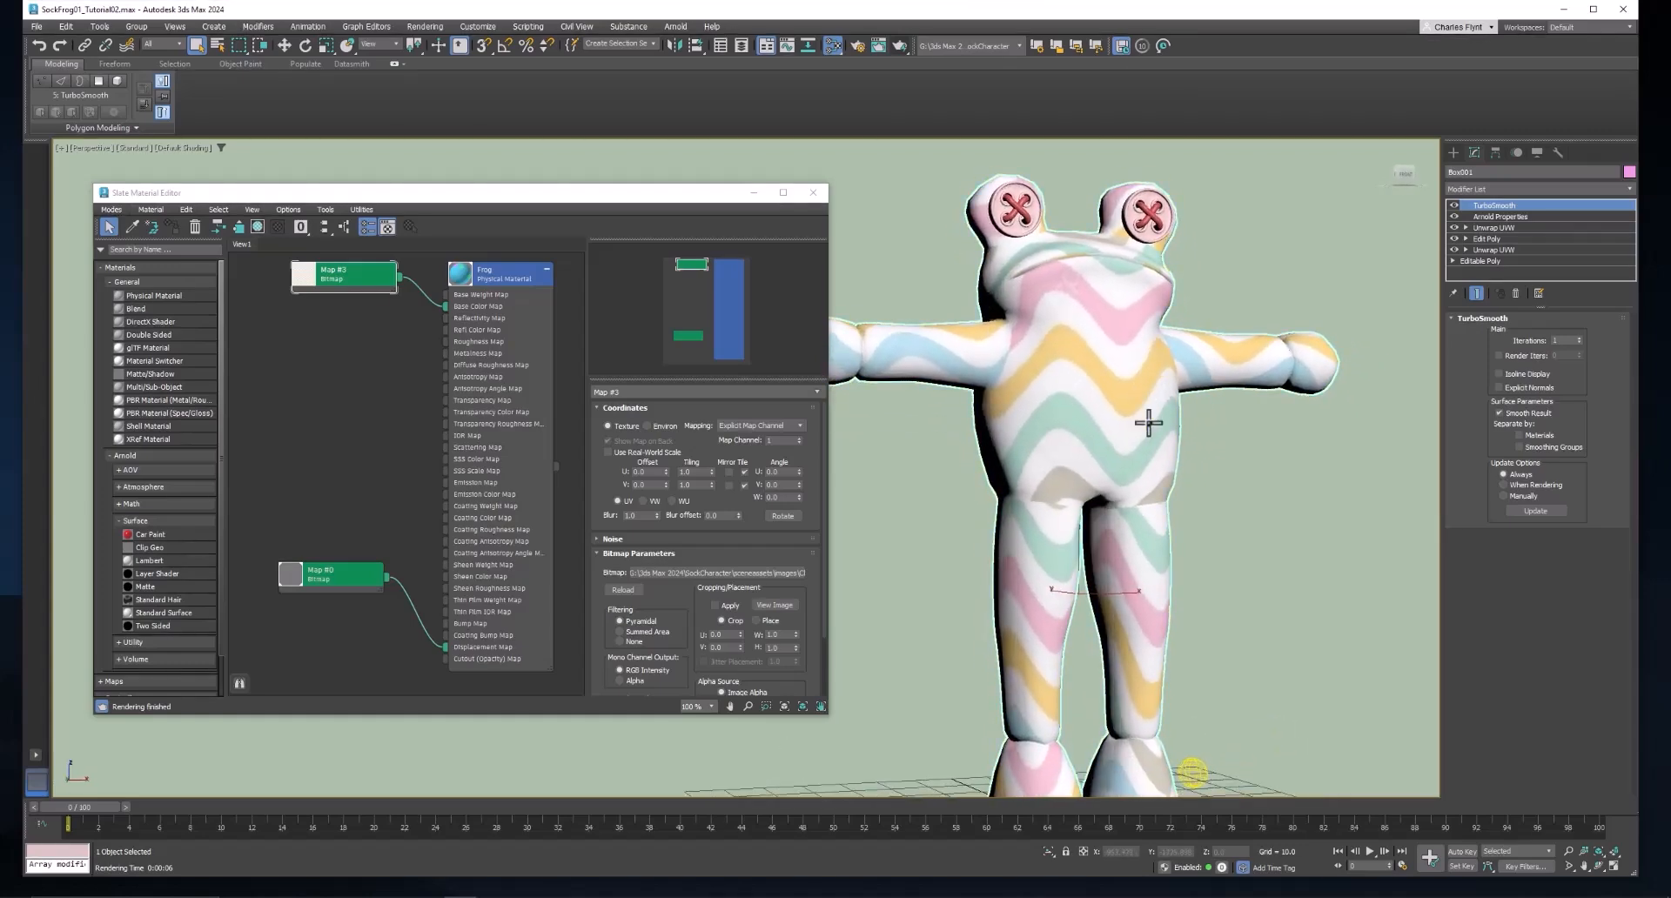
Switch to Photoshop and show the UV wireframe layers Background copy and Background copy 2.
key("alt+Tab")
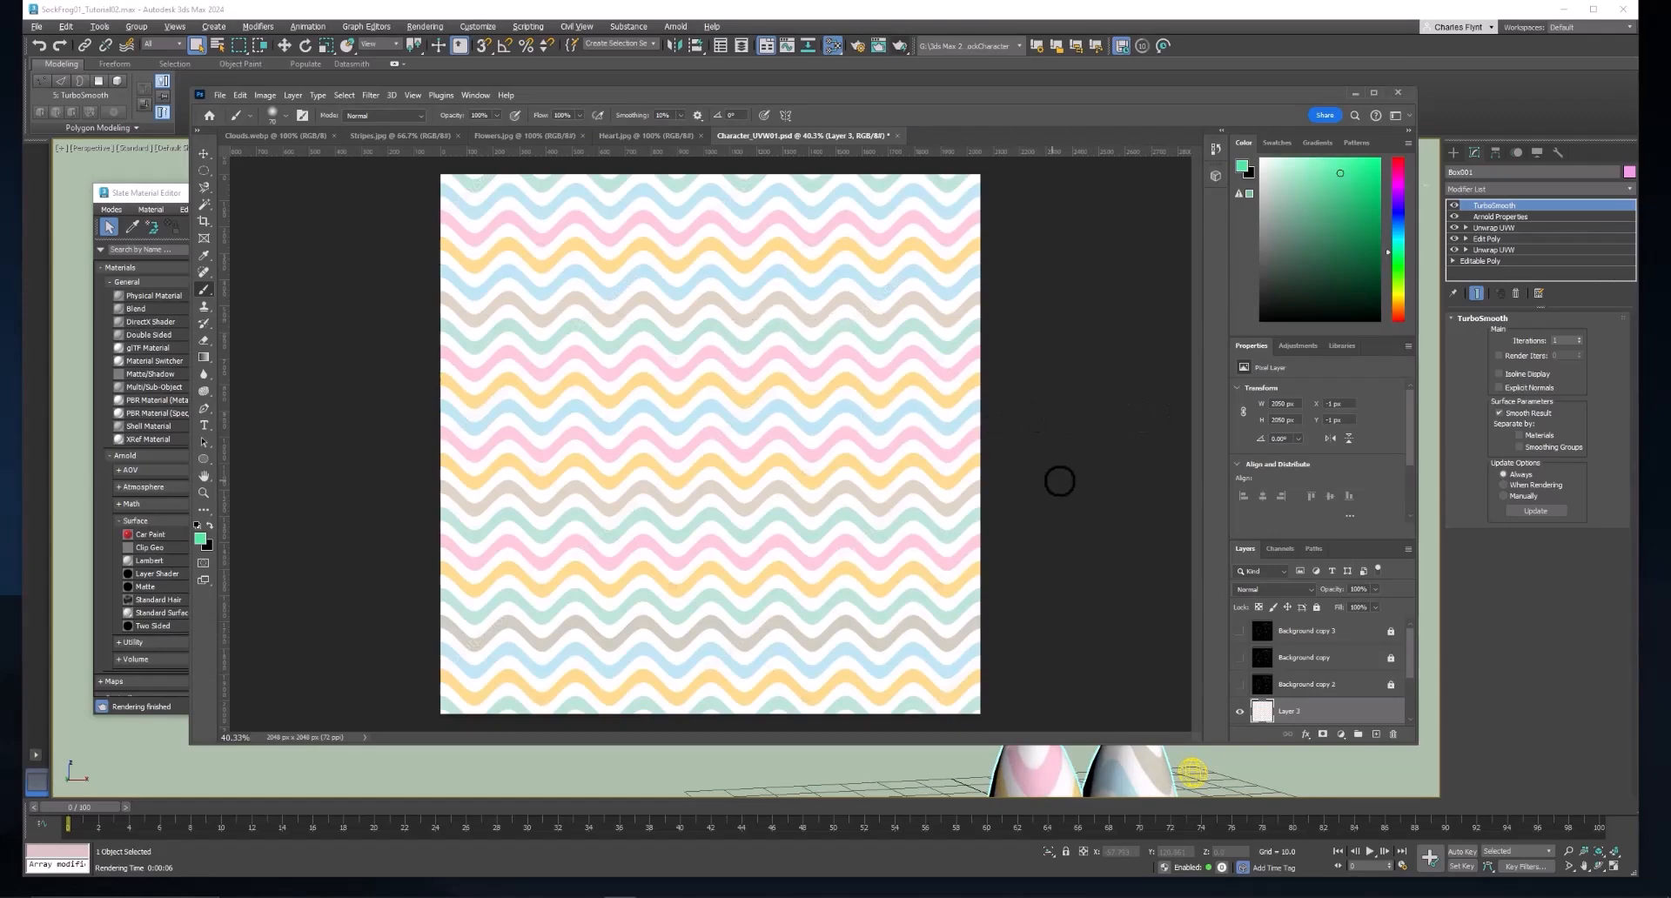
left_click(1241, 658)
scroll(1348, 718, "down", 1)
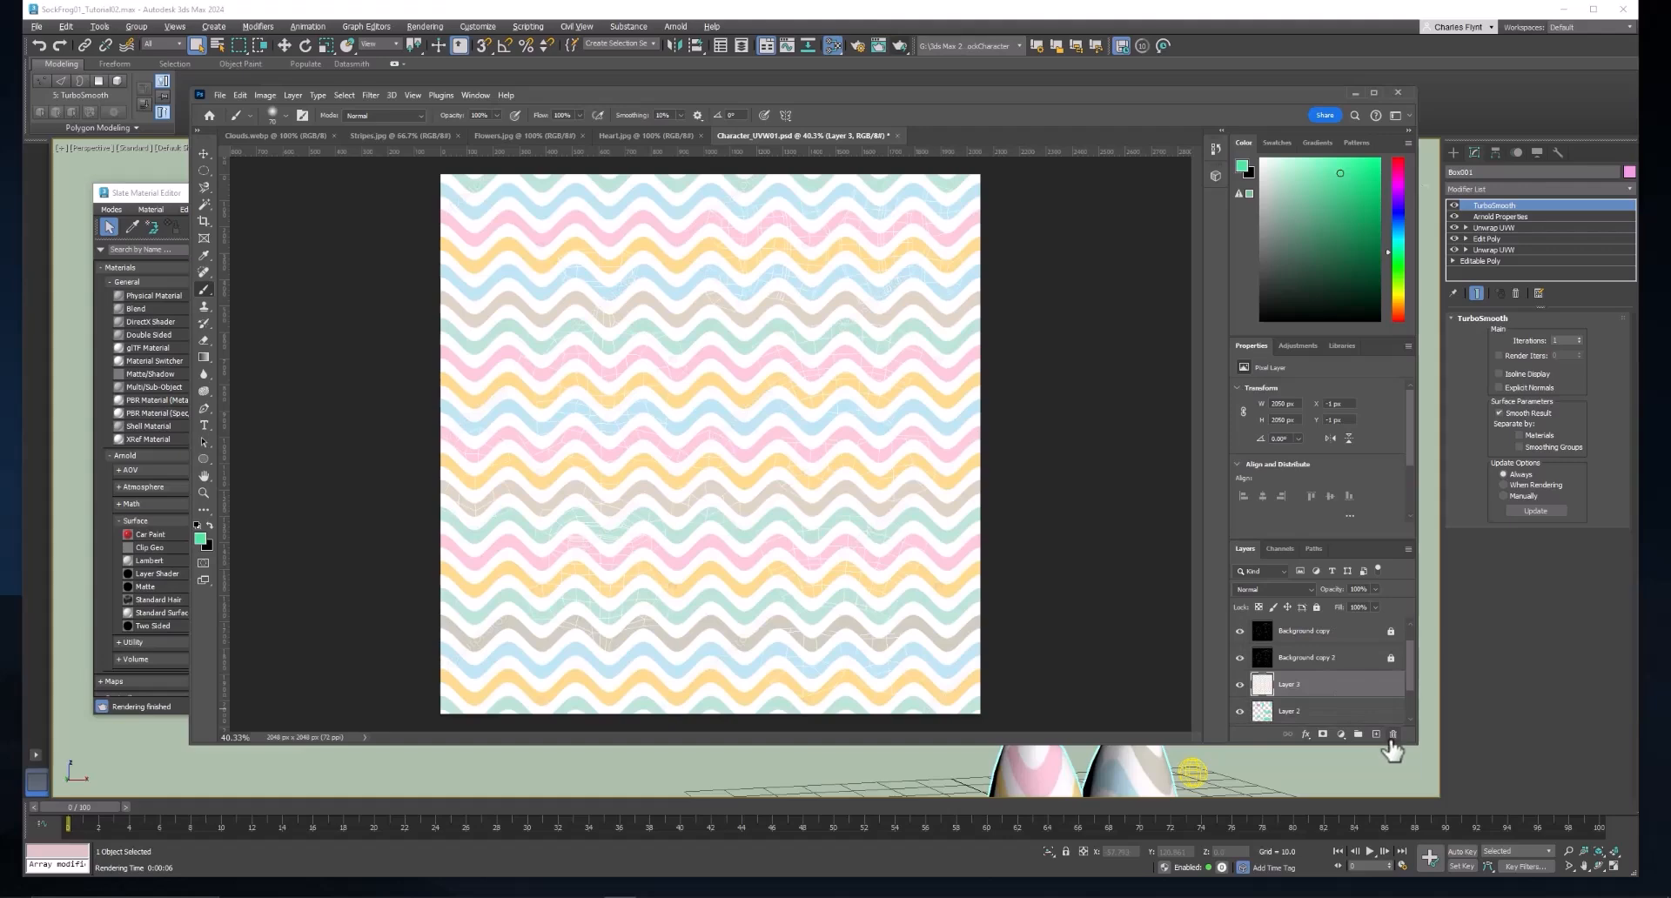
Delete the striped Layer 3 and add a new empty layer above Layer 2.
left_click(1393, 734)
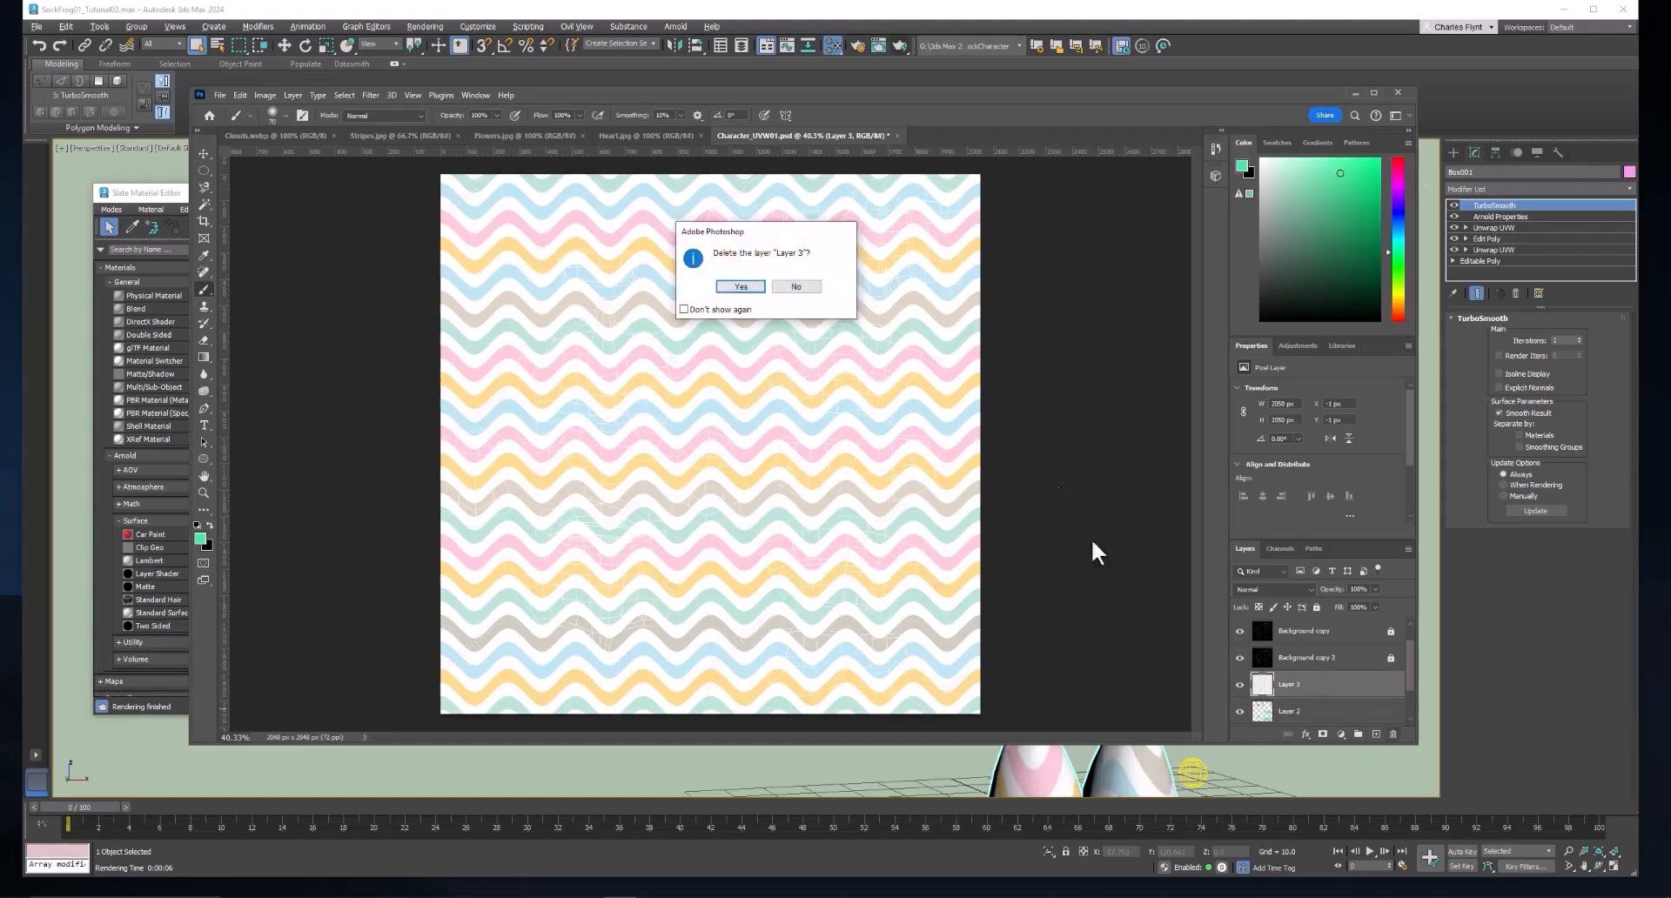
left_click(744, 289)
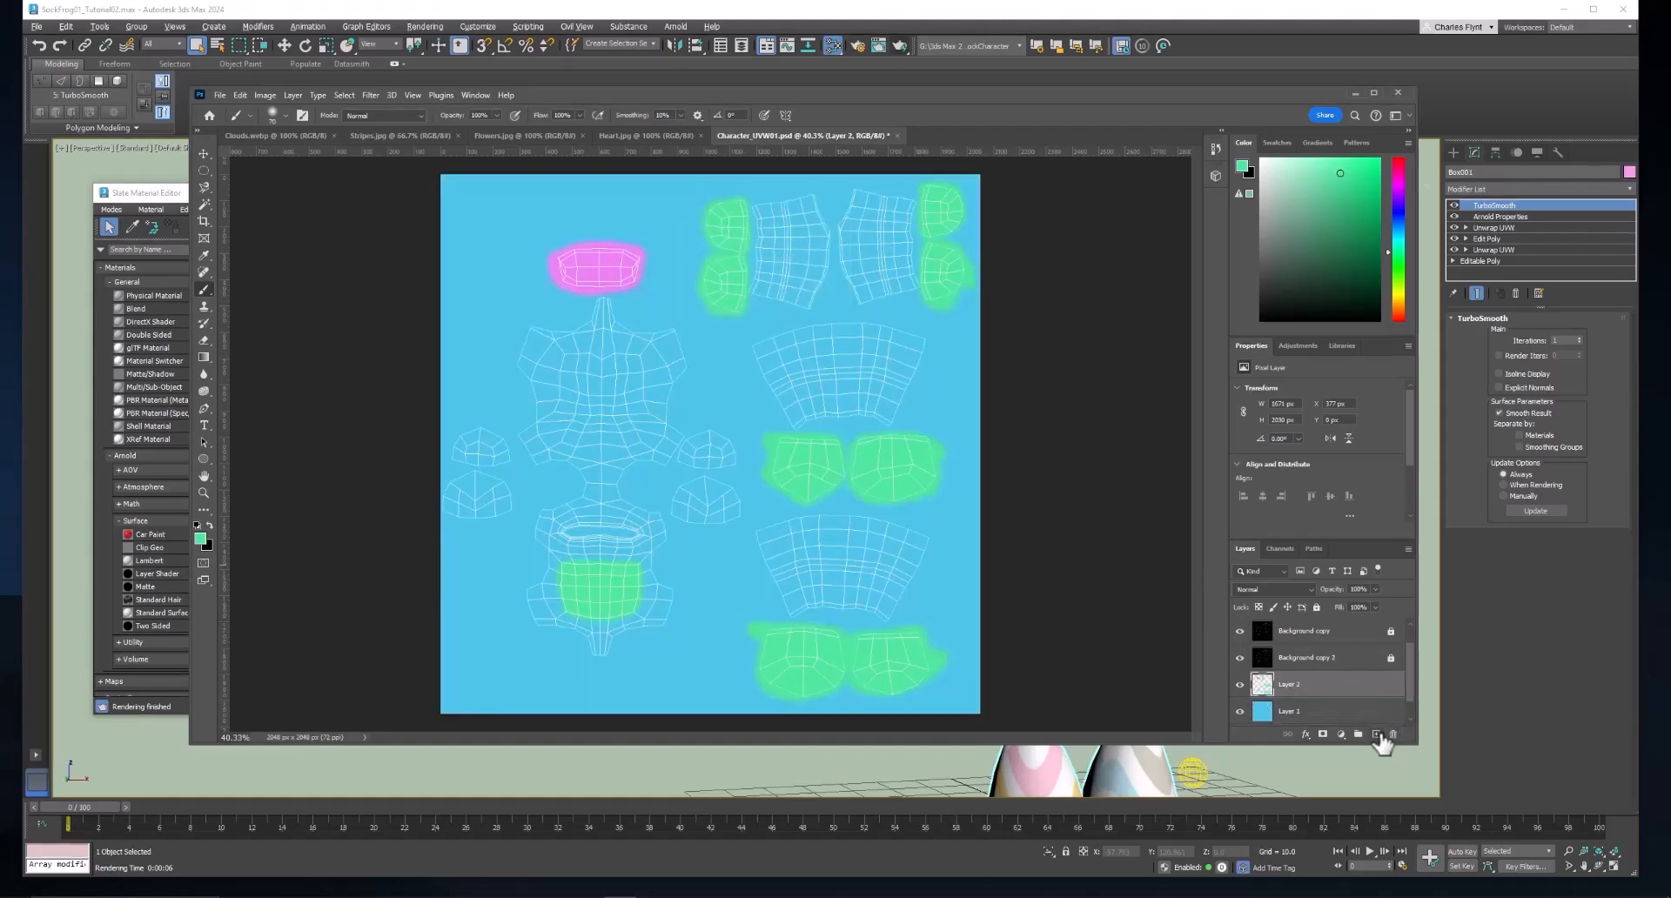
left_click(1376, 735)
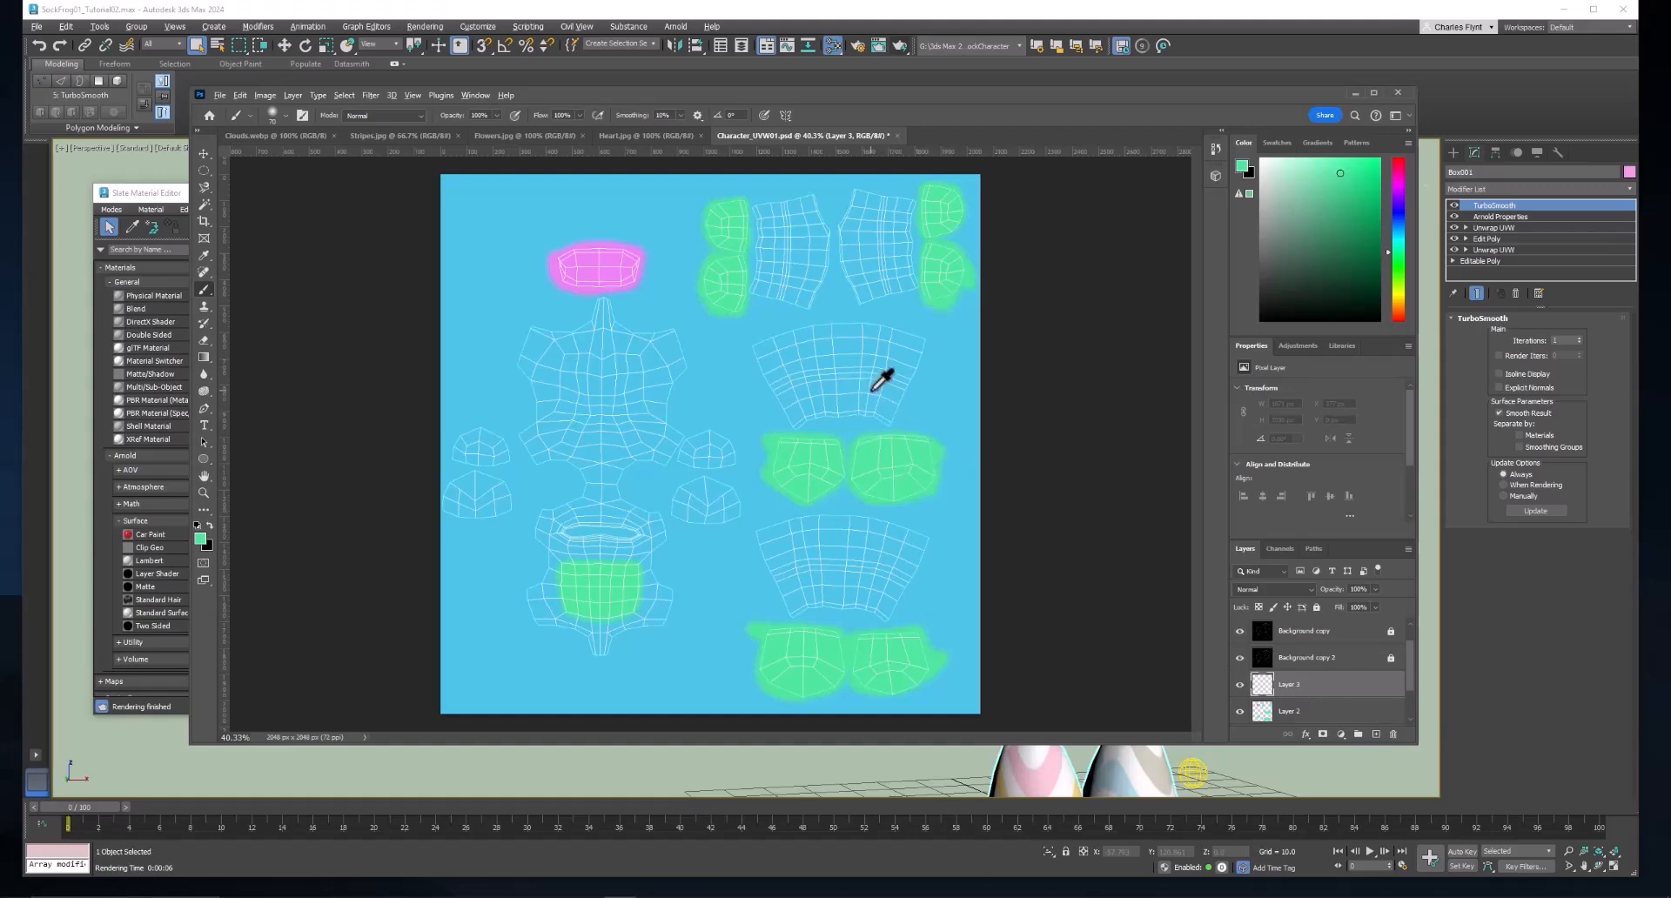
scroll(877, 383, "up", 3, "alt")
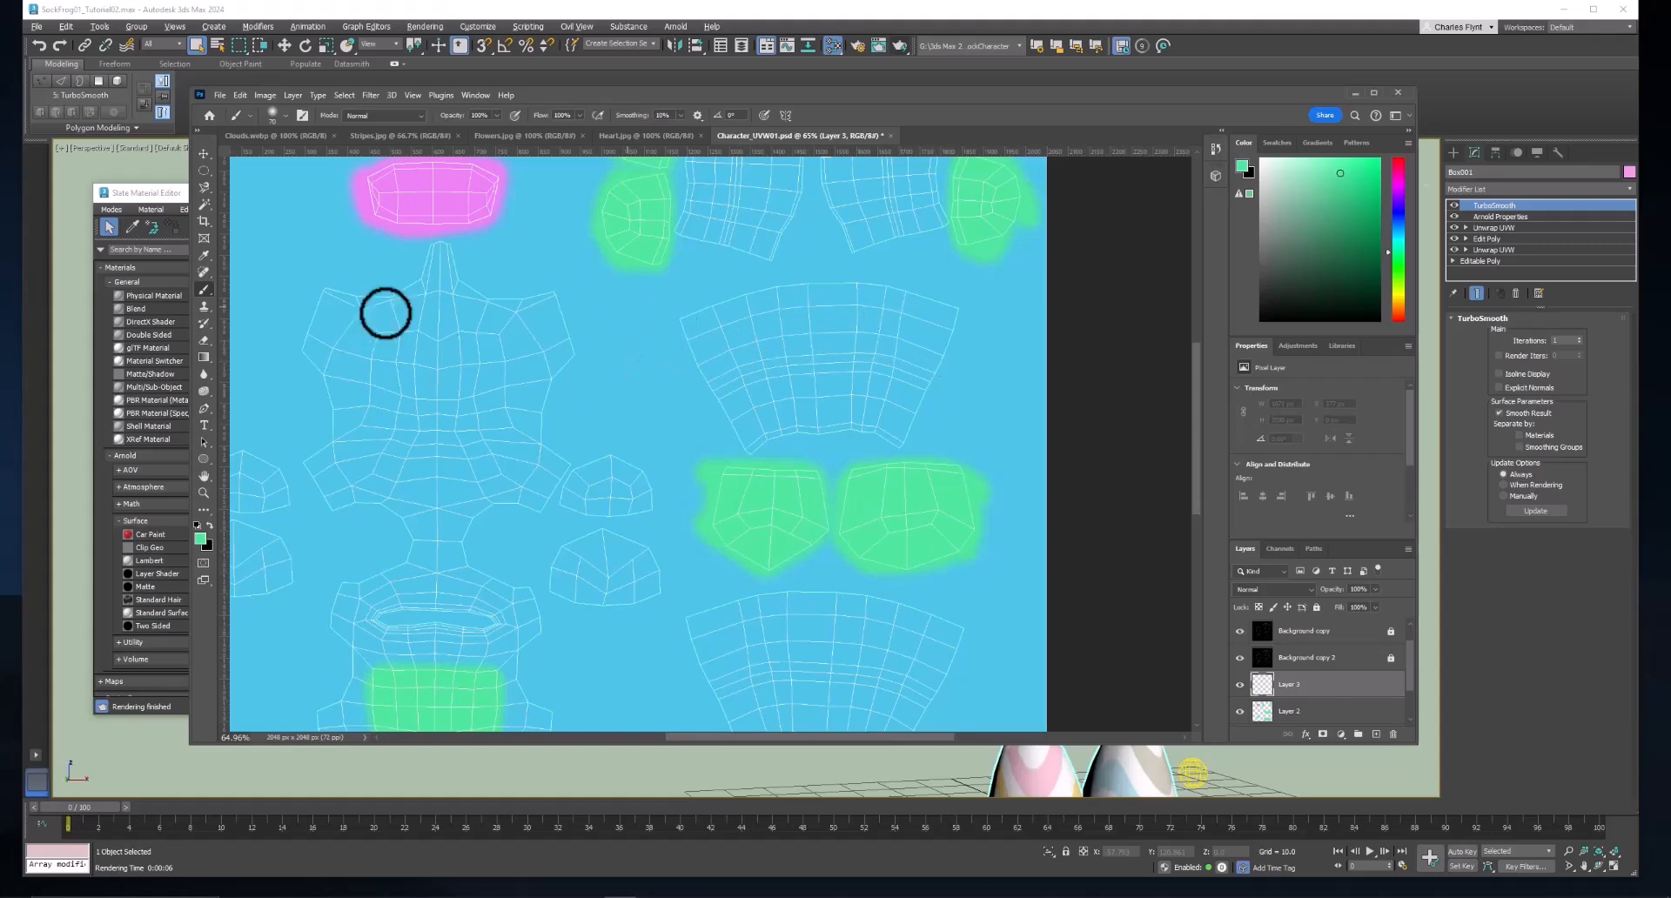
Select the small dark pink center heart in Heart.jpg with the Magic Wand tool and return to the Character_UVW01.psd document.
left_click(628, 135)
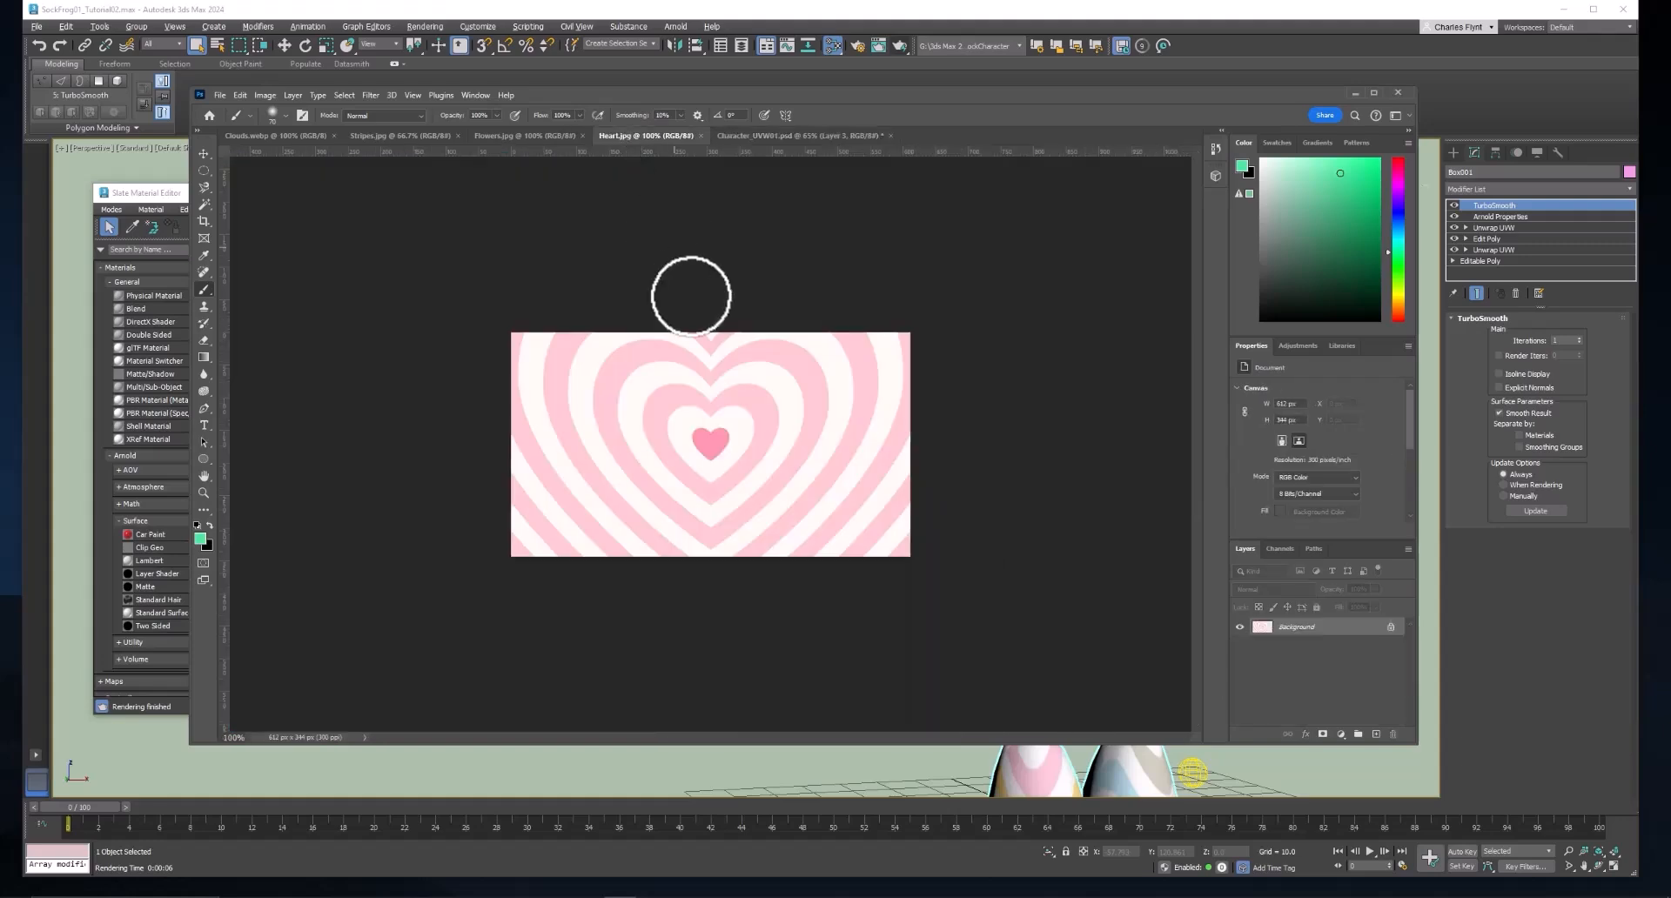
scroll(747, 433, "up", 3)
scroll(747, 432, "up", 5)
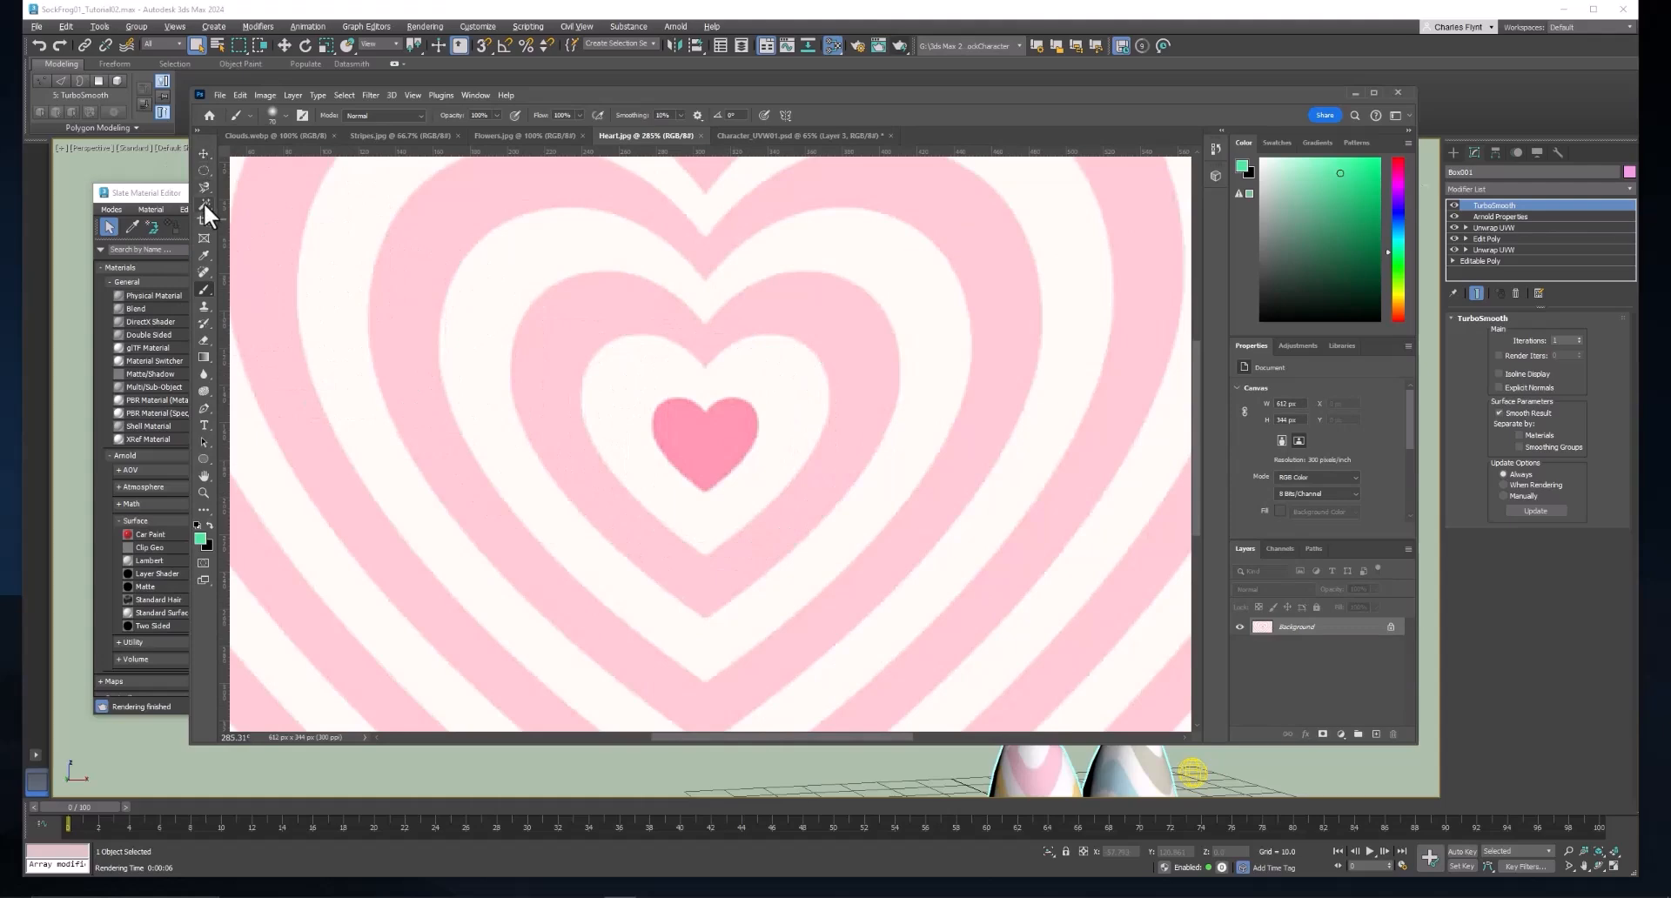
left_click_drag(204, 202, 248, 199)
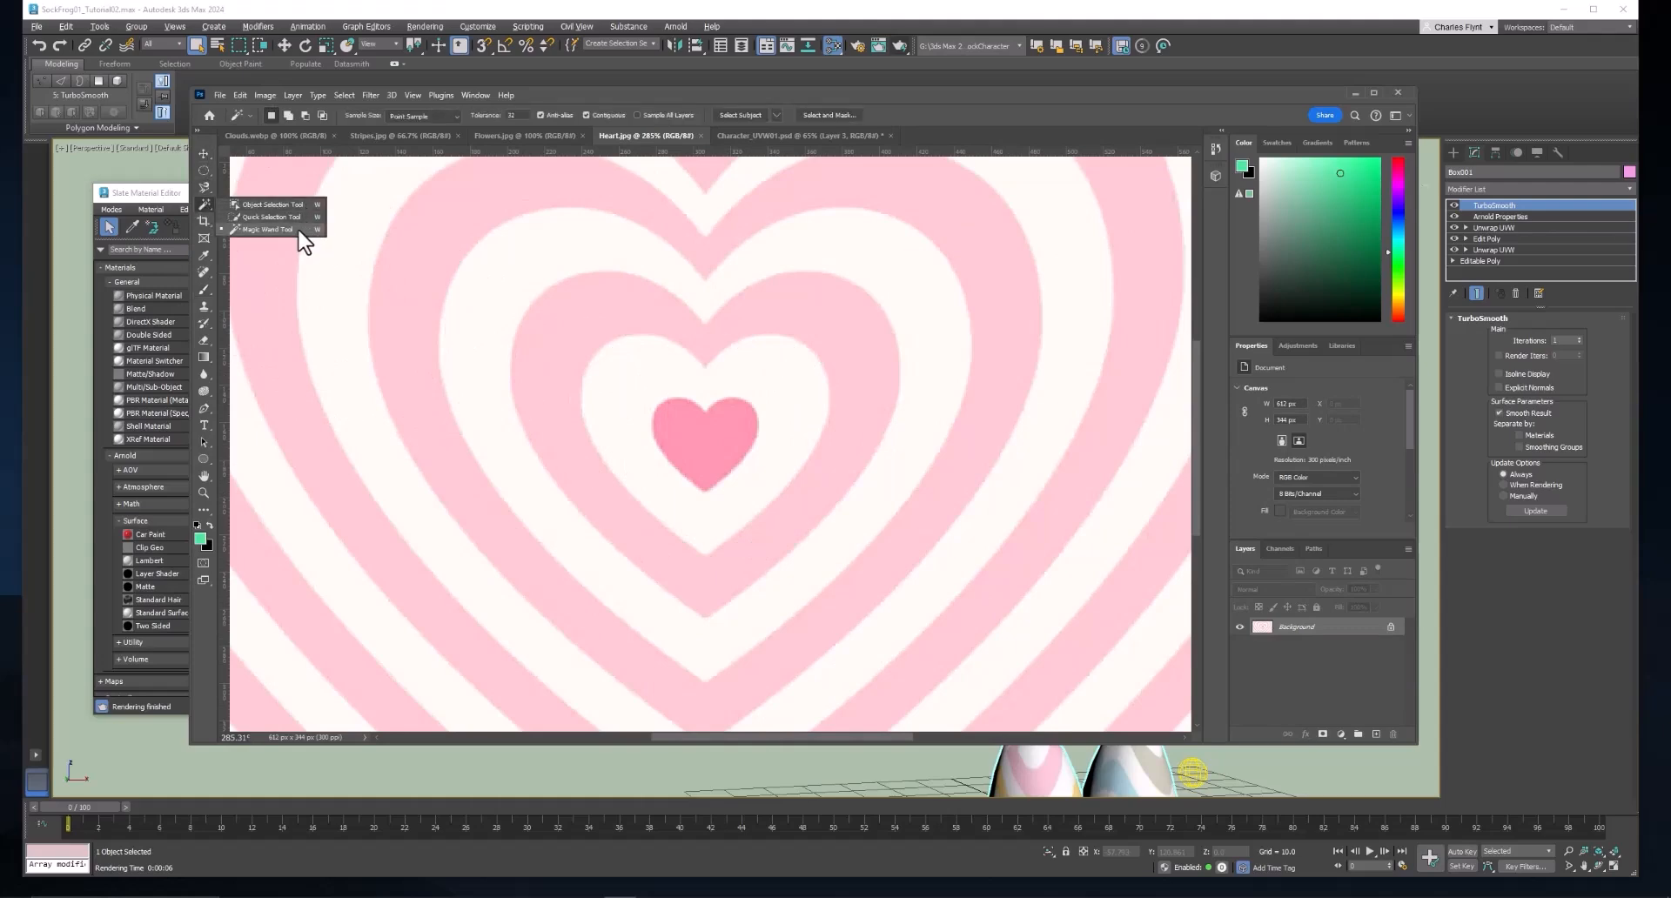
left_click(265, 231)
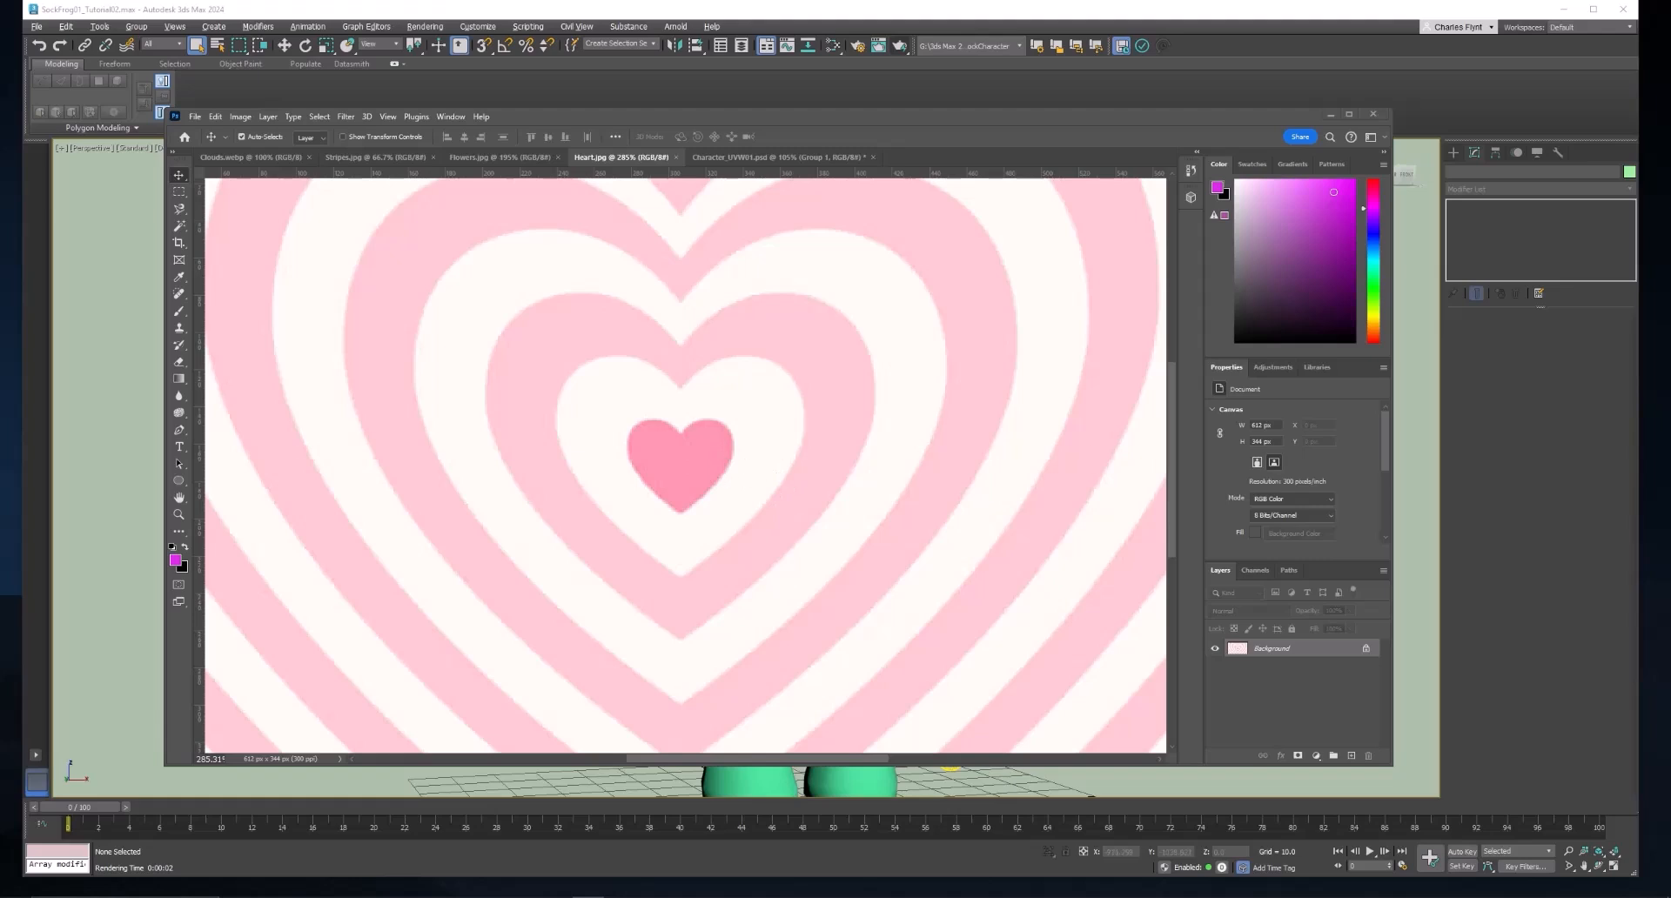
key("alt+Tab")
left_click_drag(943, 113, 951, 111)
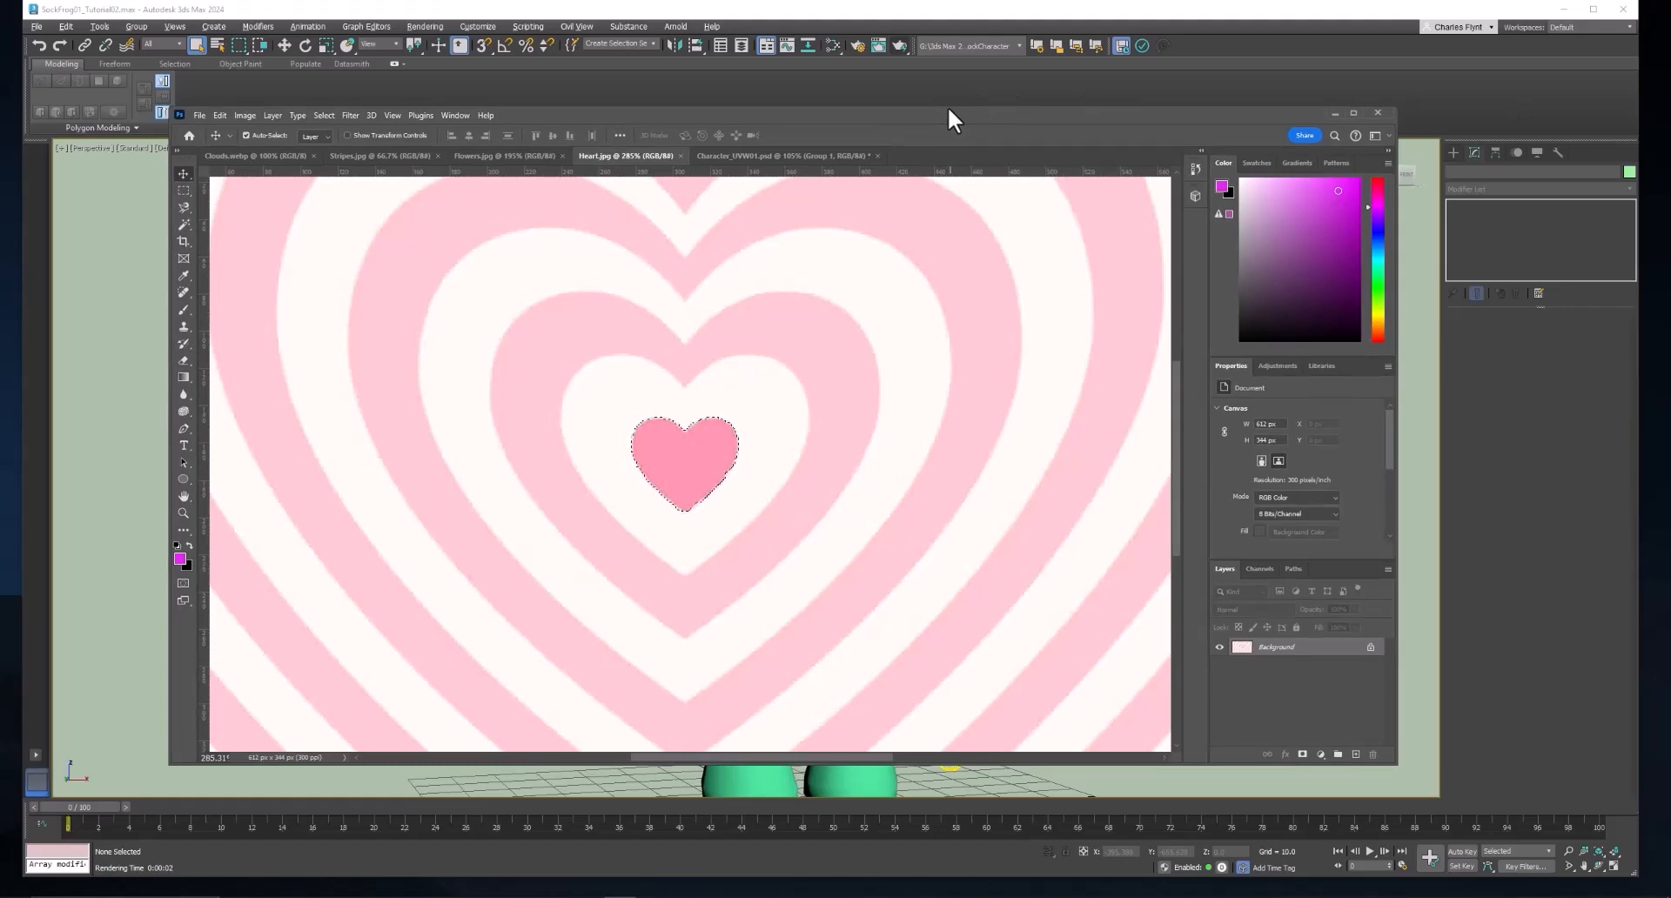
left_click(760, 155)
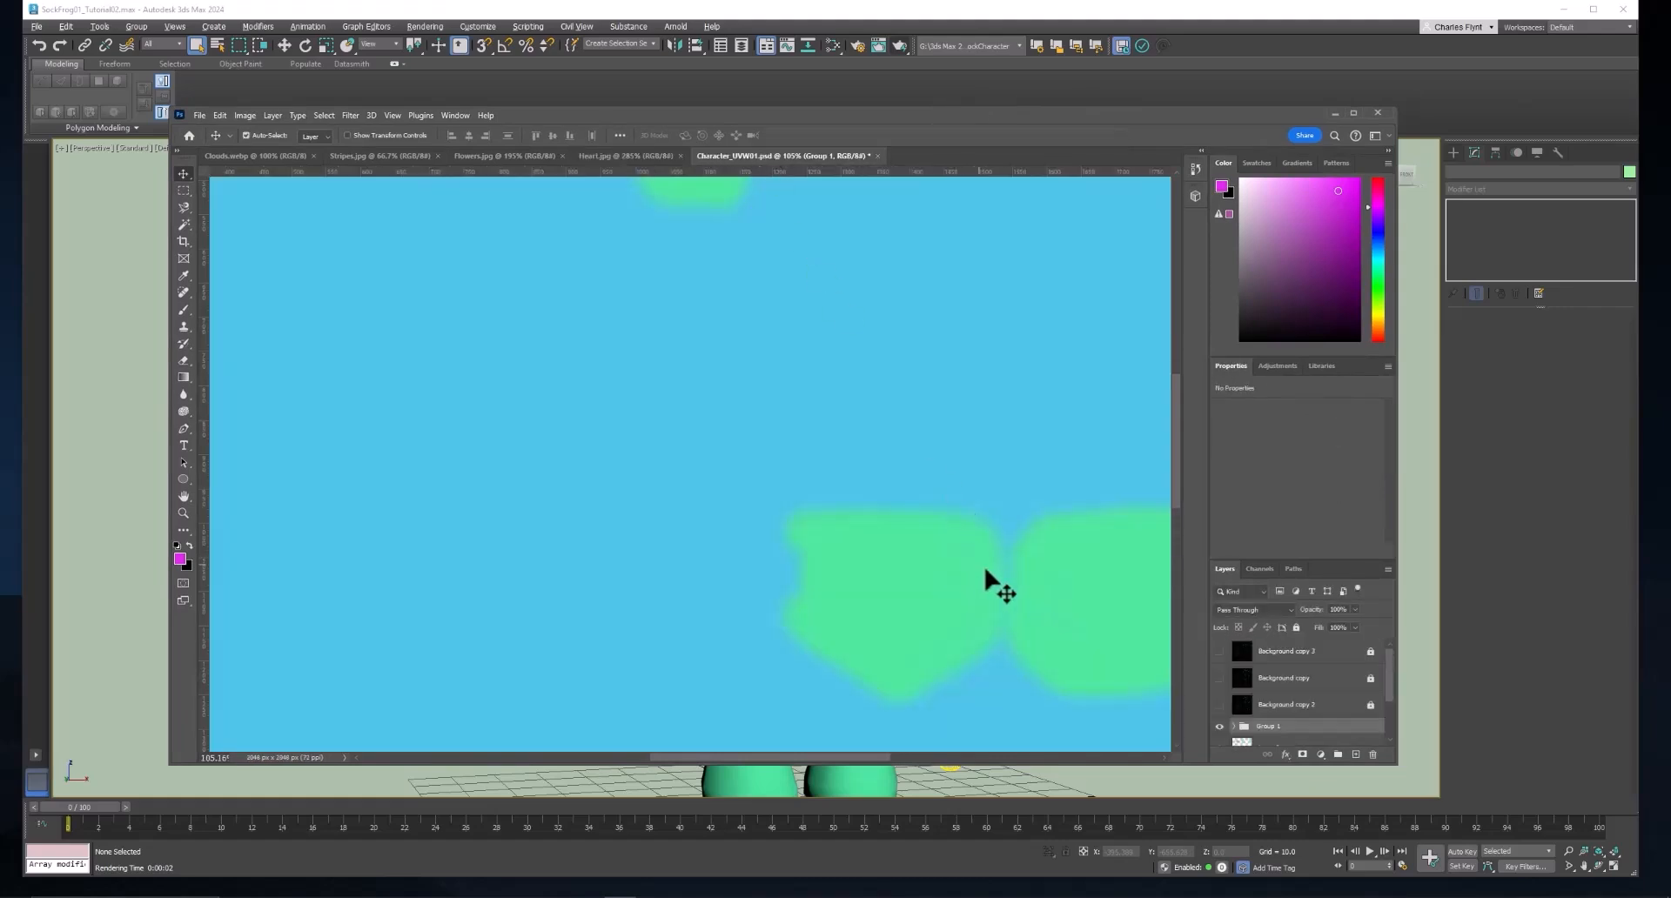
Add a new empty layer above Layer 2 and paste the copied heart onto it.
scroll(1310, 733, "down", 2)
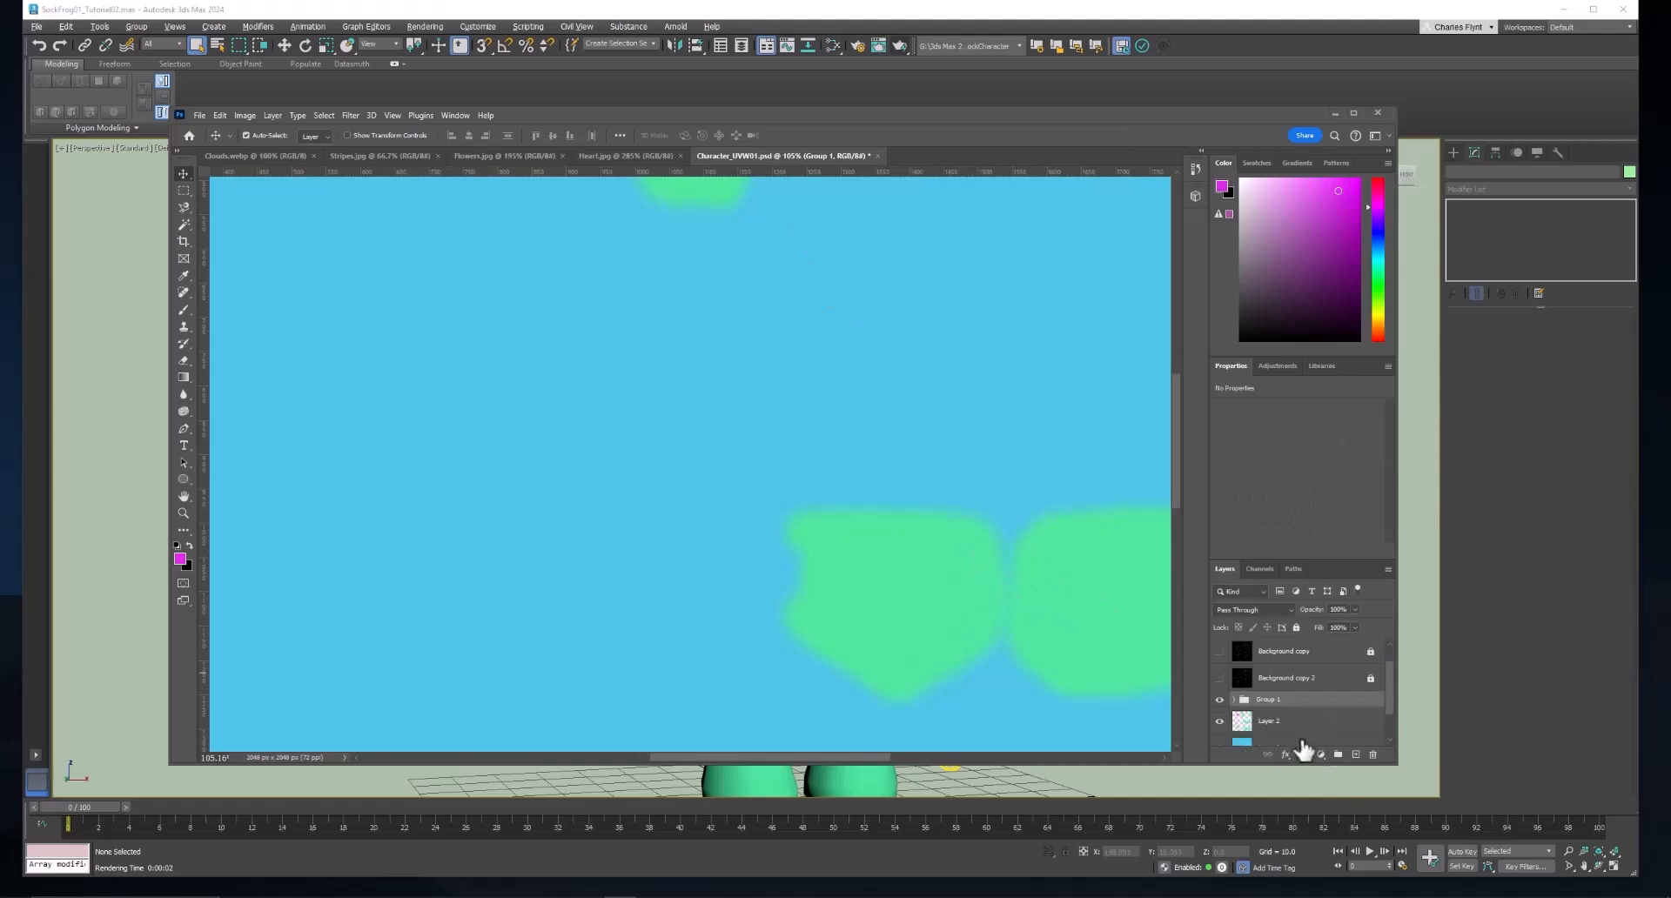
left_click(1329, 700)
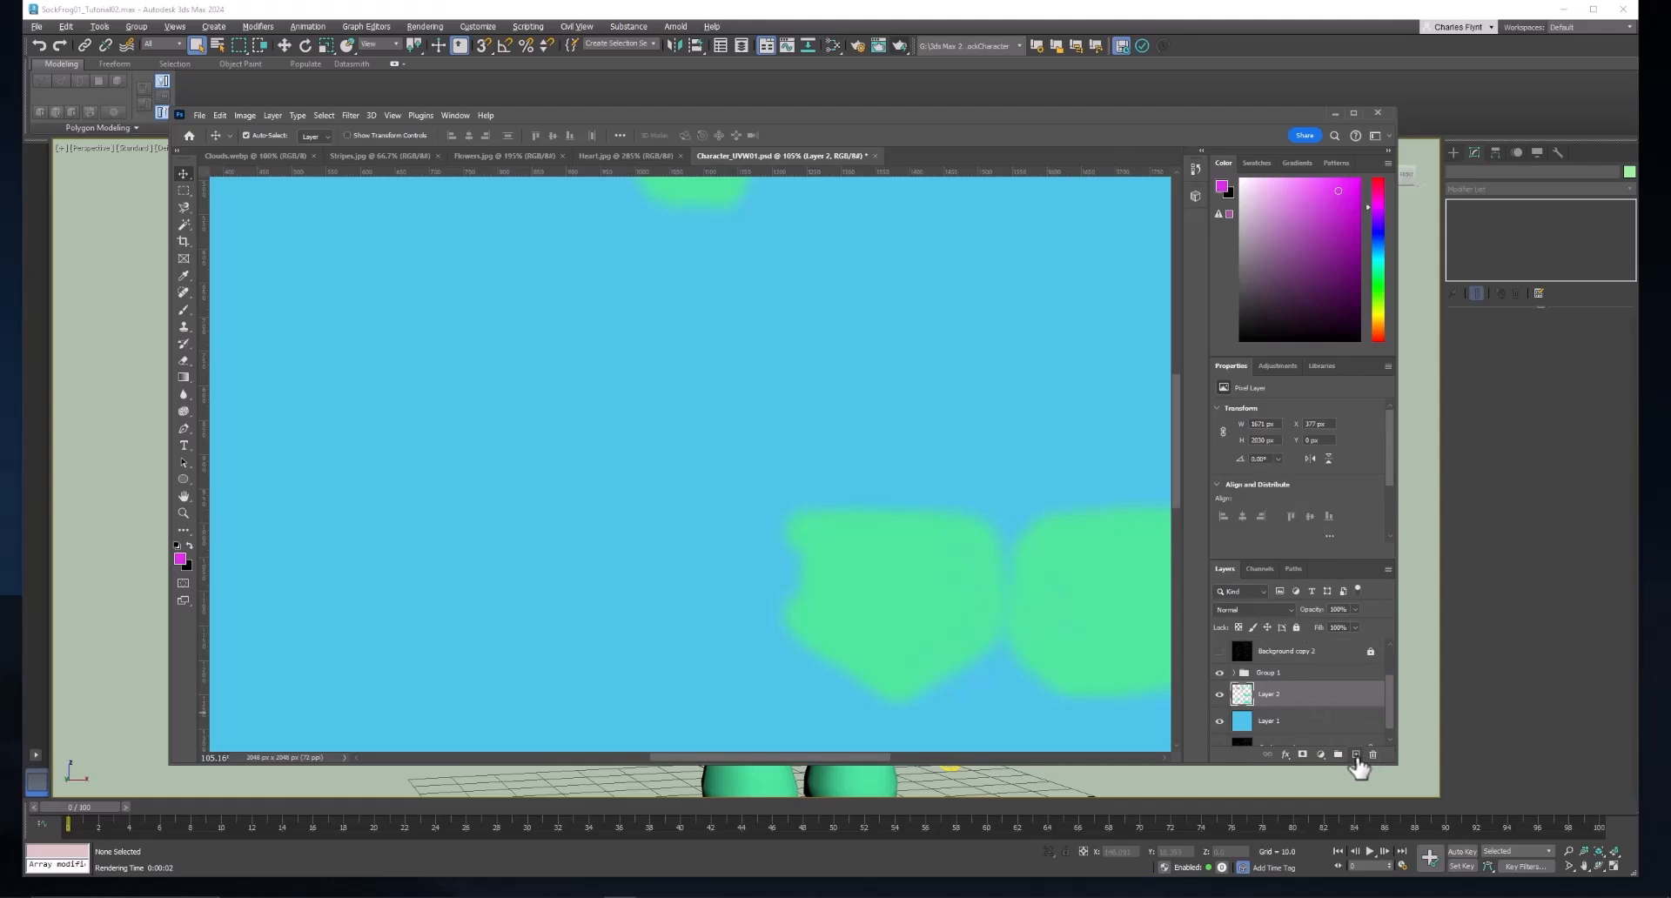
left_click(1355, 755)
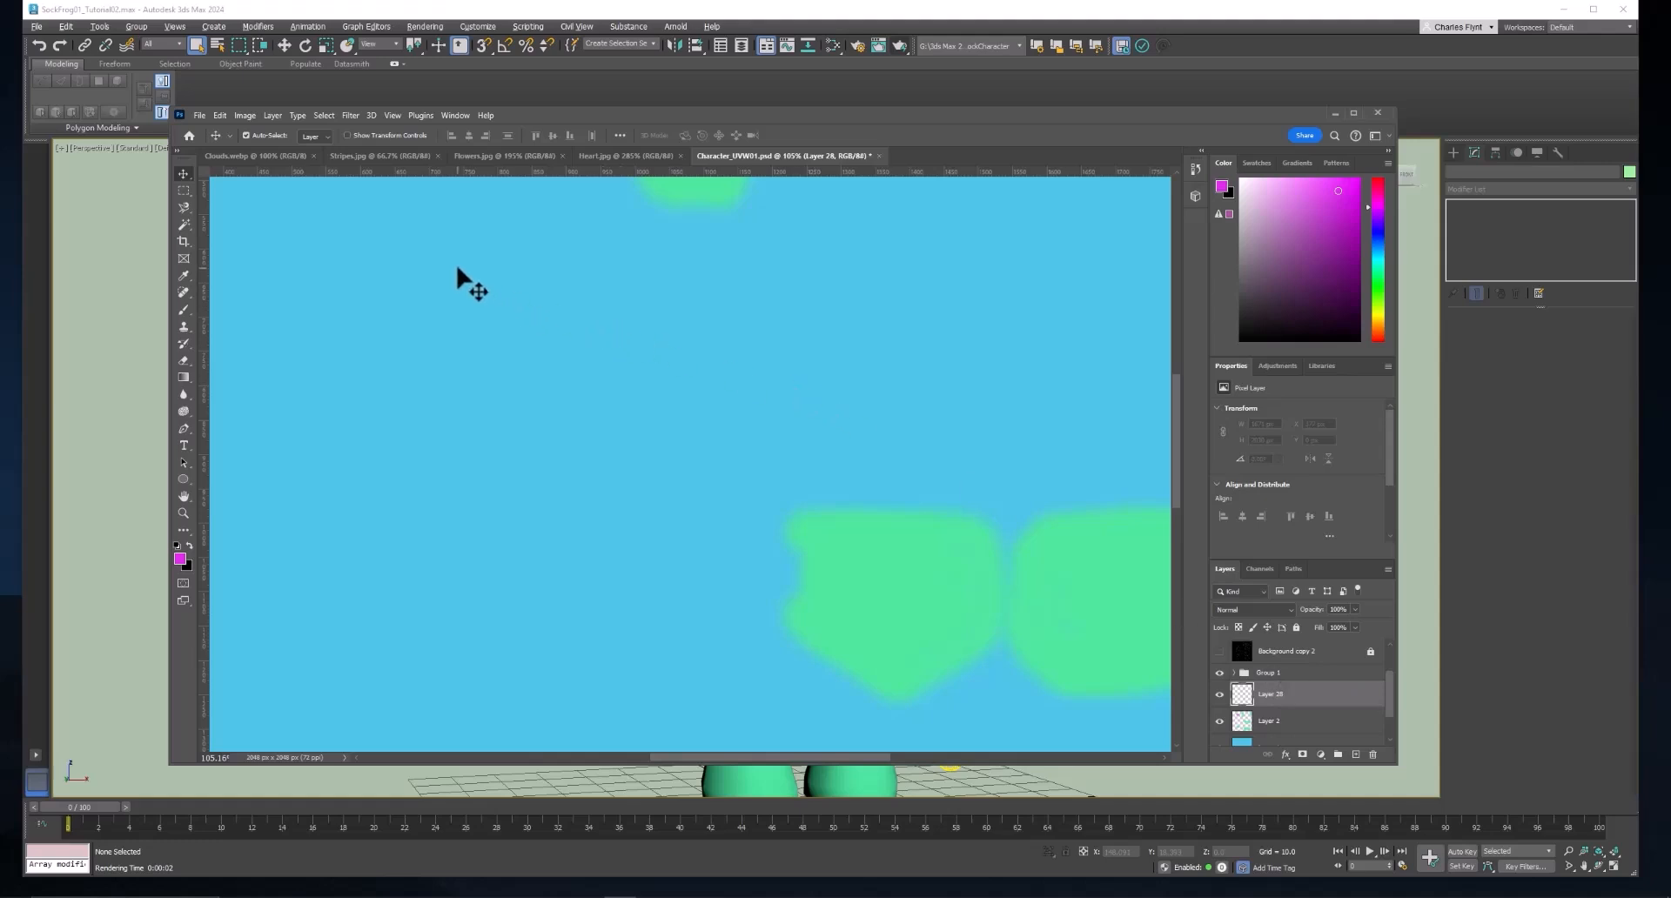
key("ctrl+v")
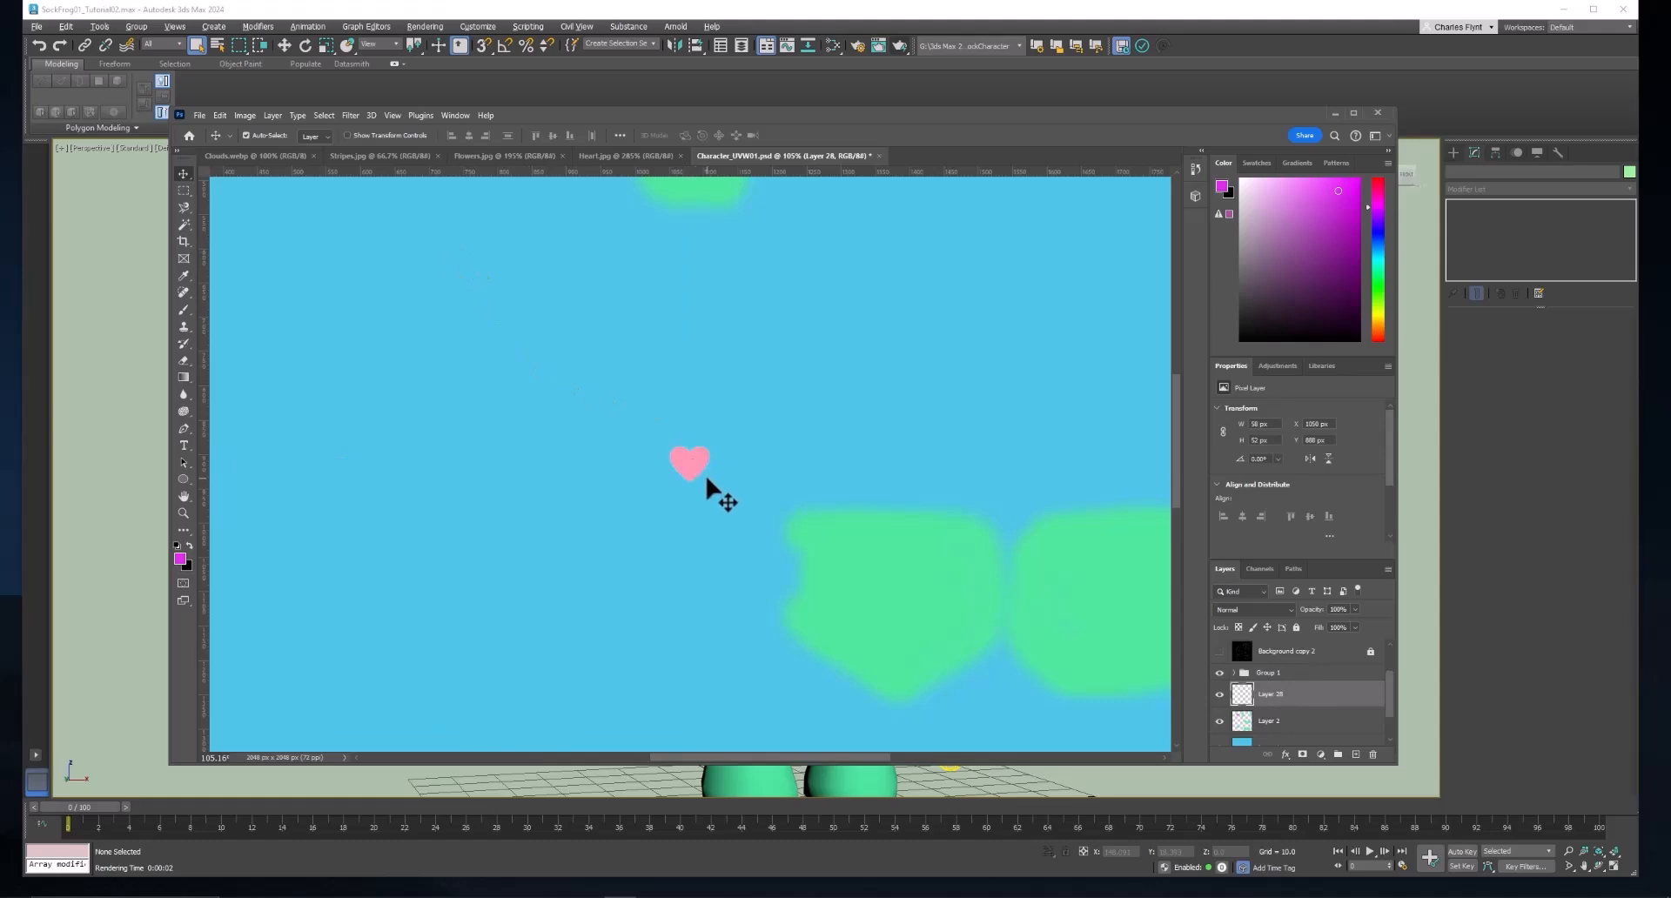
Enlarge the pasted heart proportionally with Free Transform to about four times its size and apply the transformation.
key("ctrl")
key("ctrl")
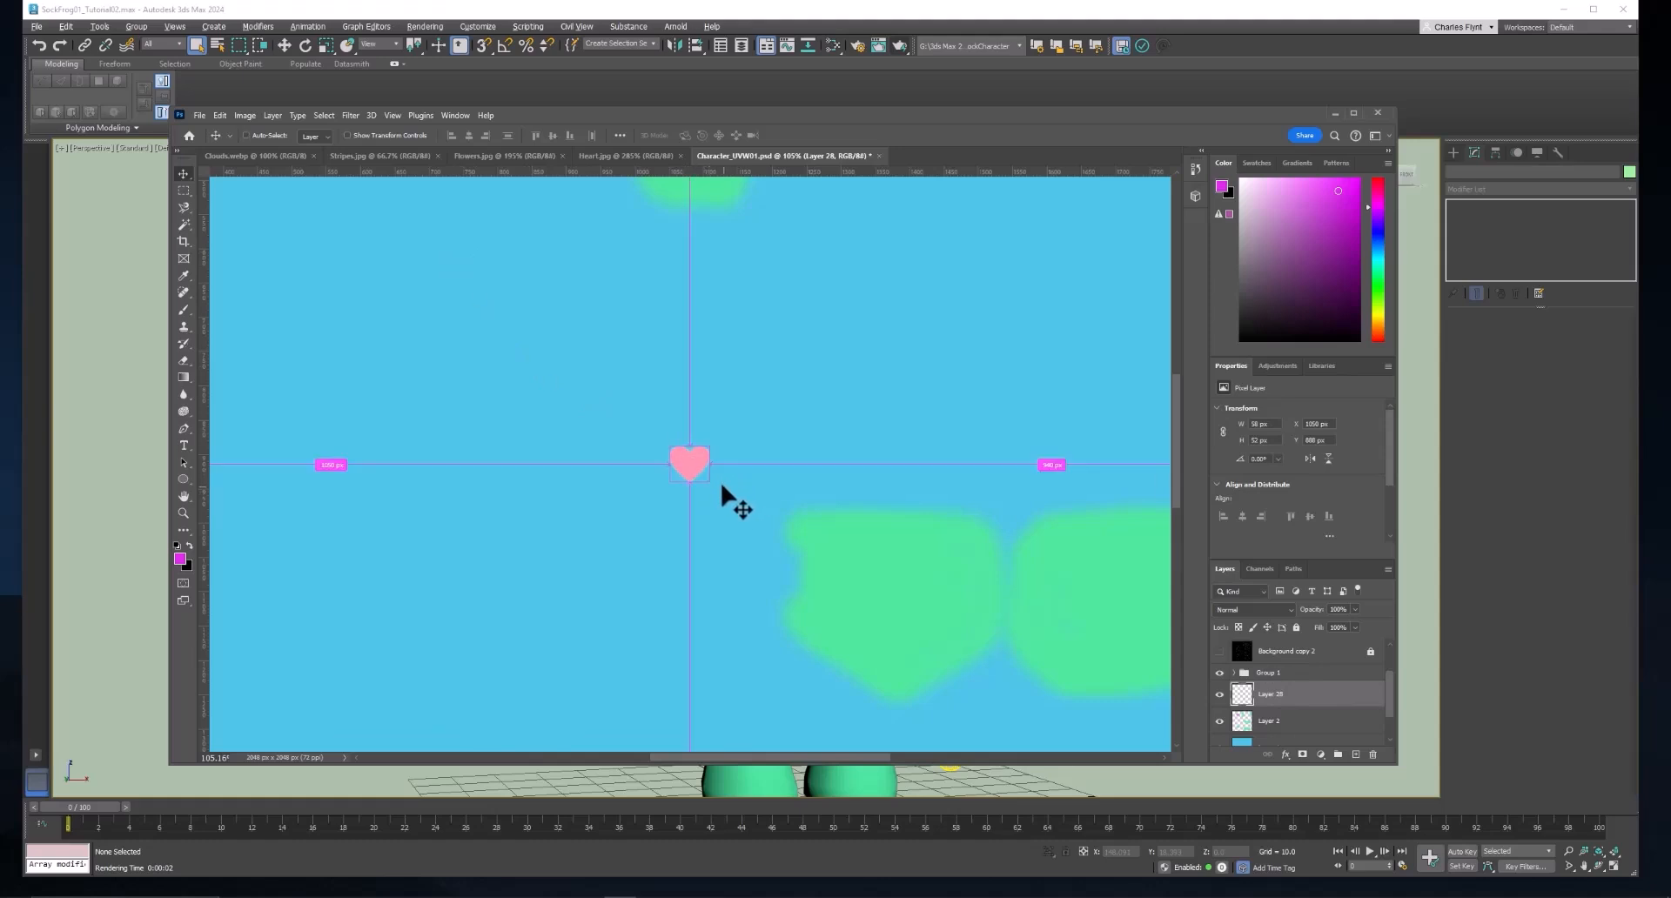
key("ctrl+t")
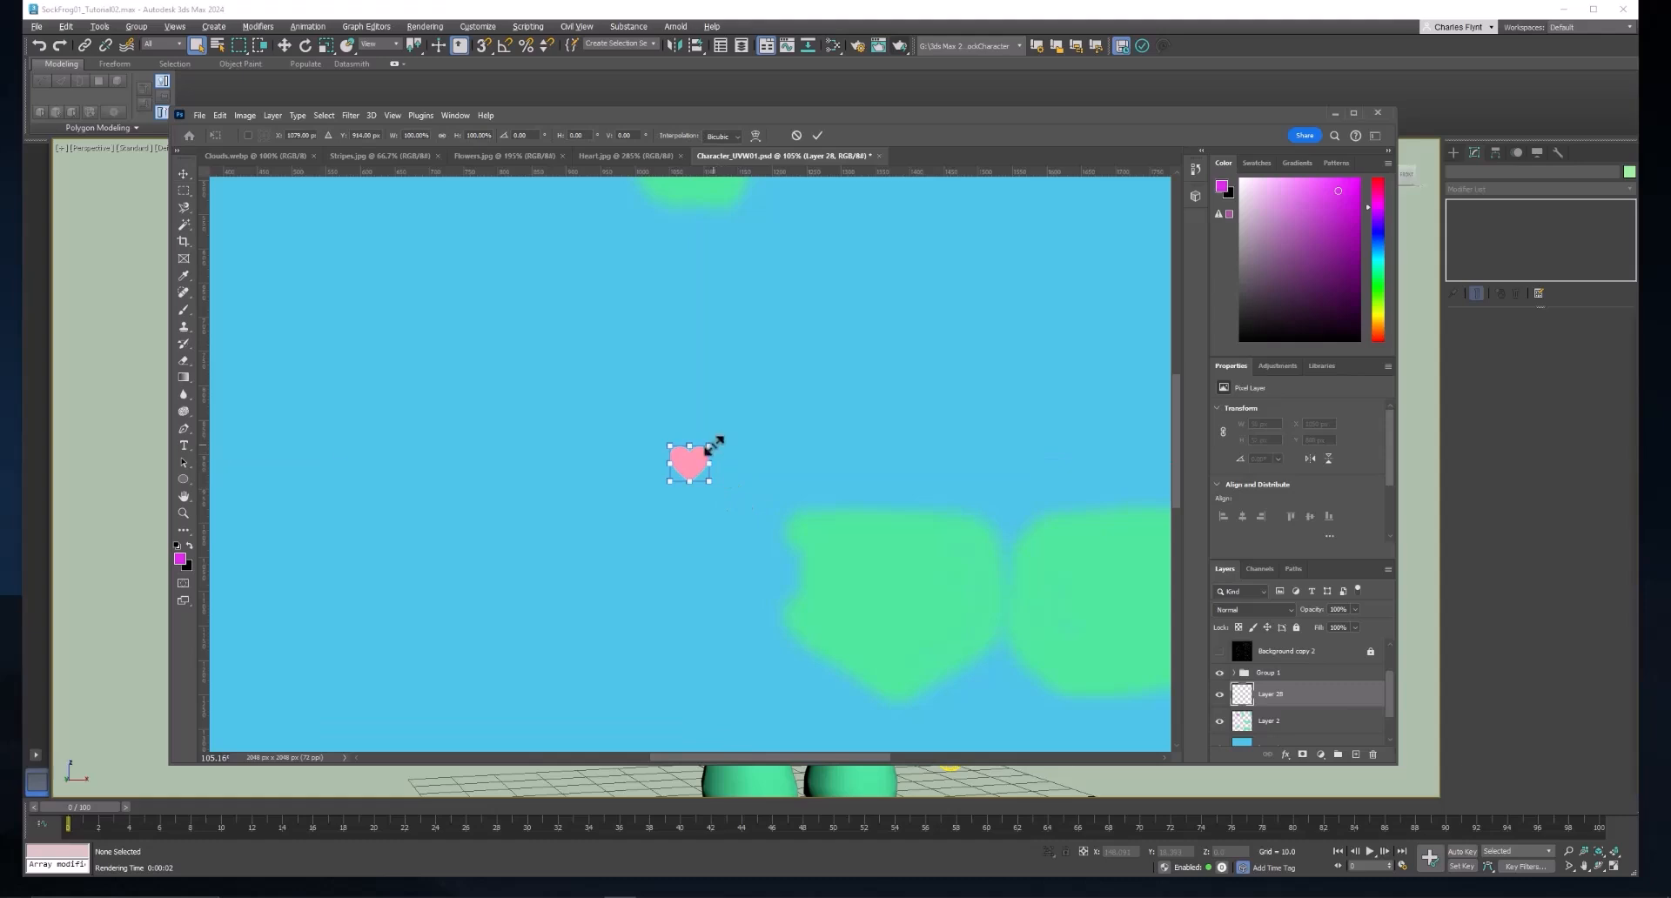
left_click_drag(715, 444, 826, 341)
left_click_drag(777, 413, 718, 441)
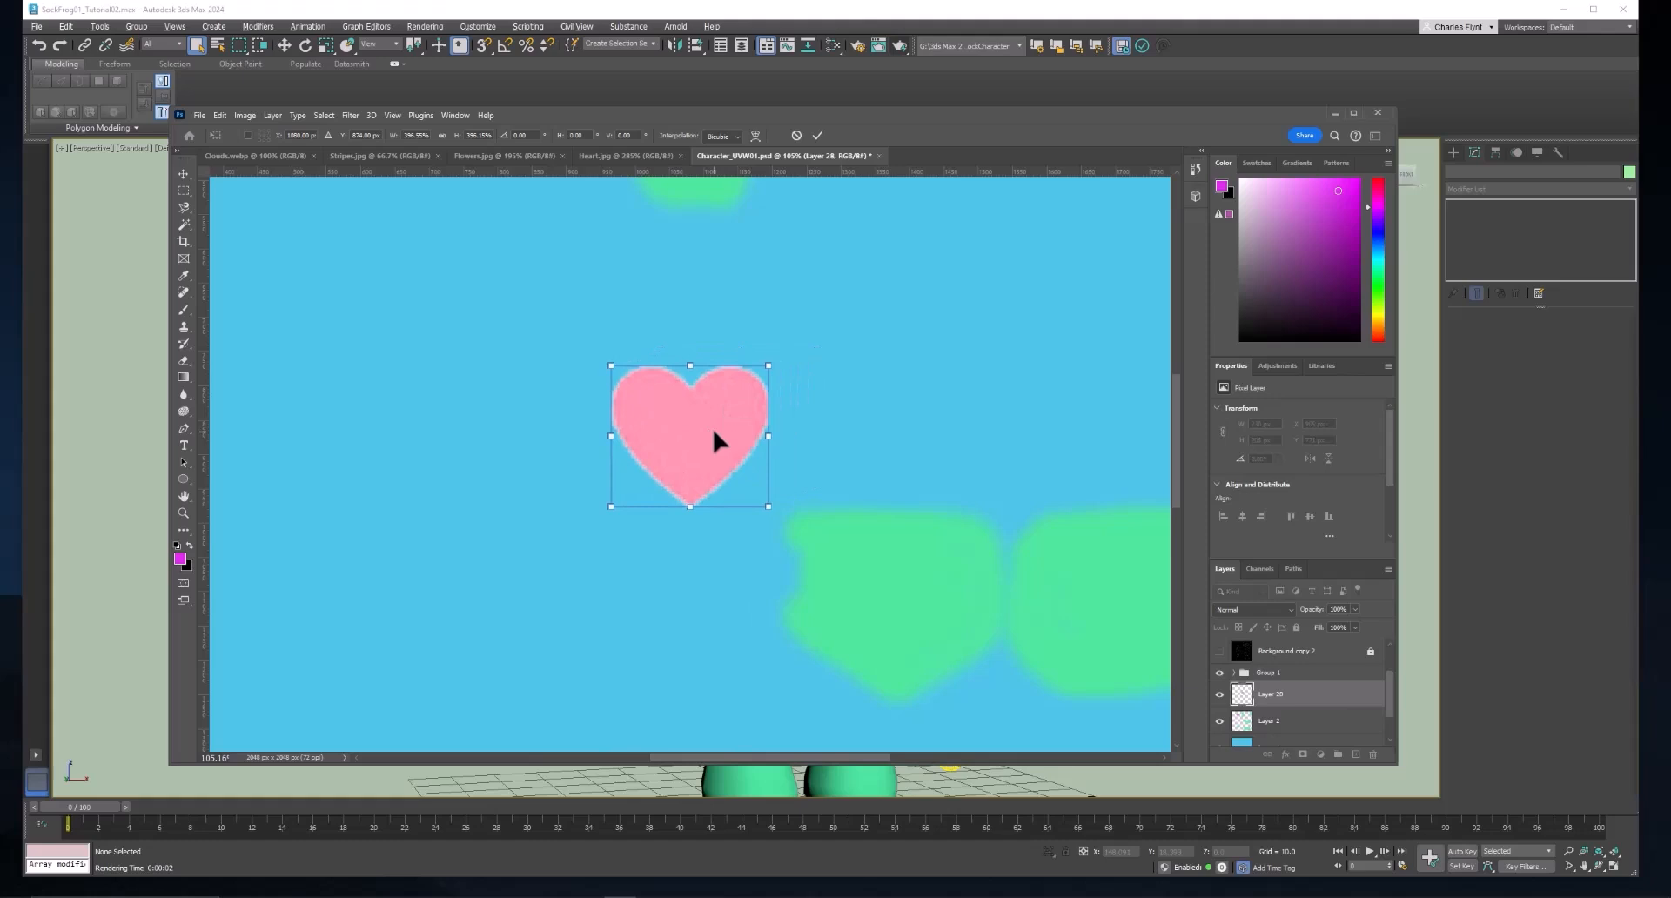
key("Return")
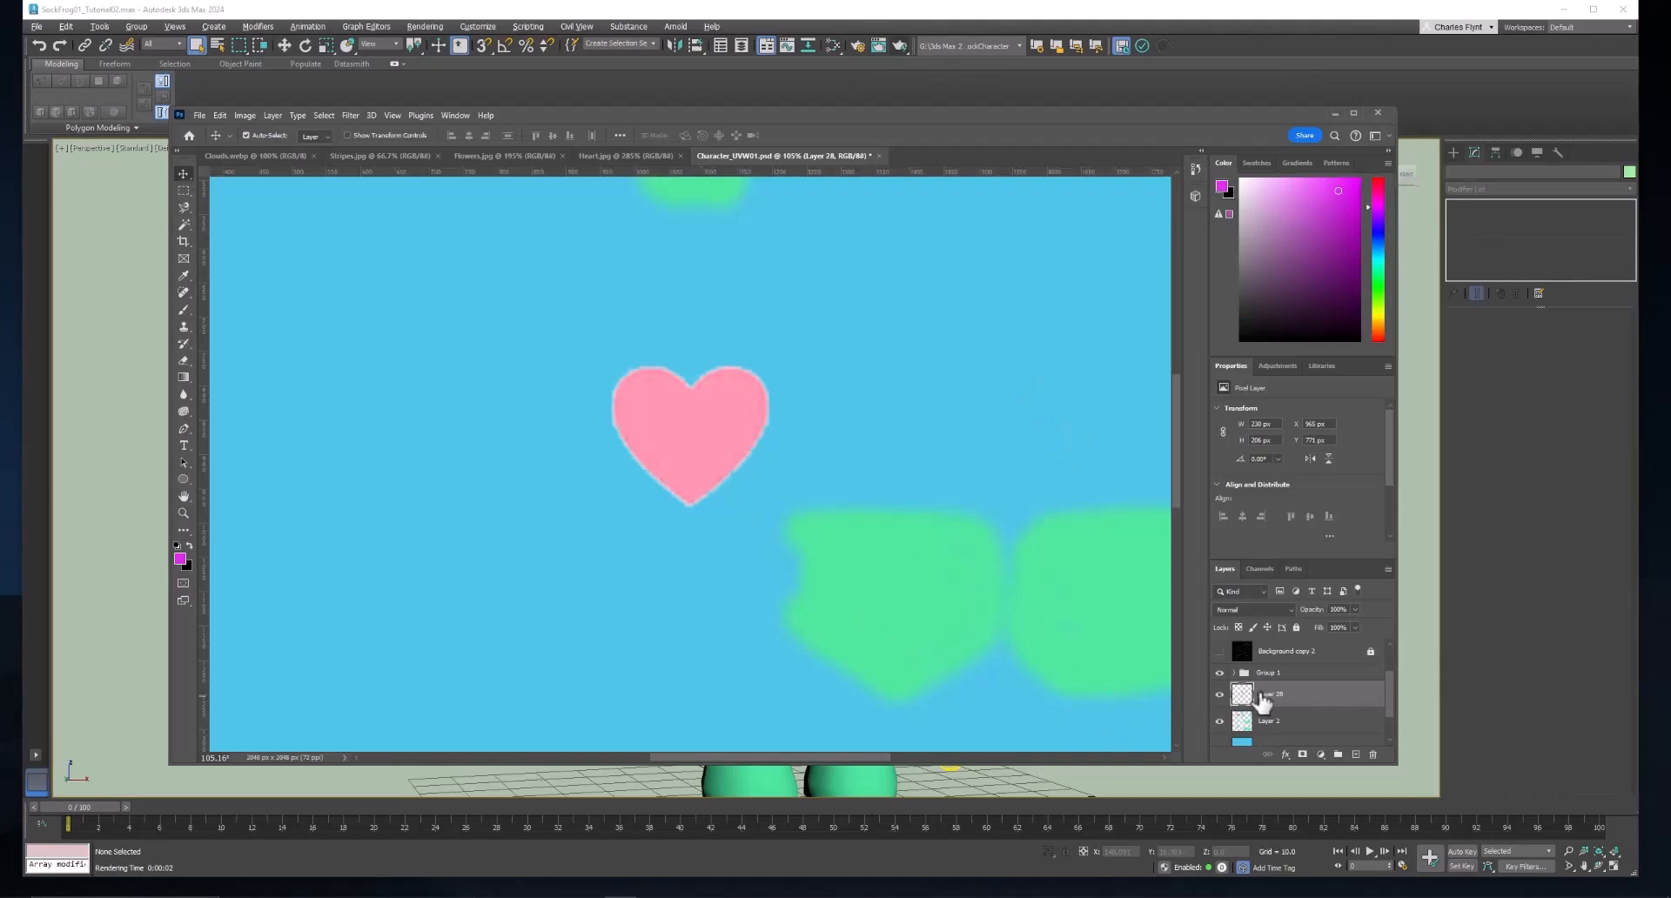
Load the heart layer's outline as a selection and smooth it with a sample radius of 12 pixels.
left_click_drag(1247, 688, 1246, 694)
left_click(324, 117)
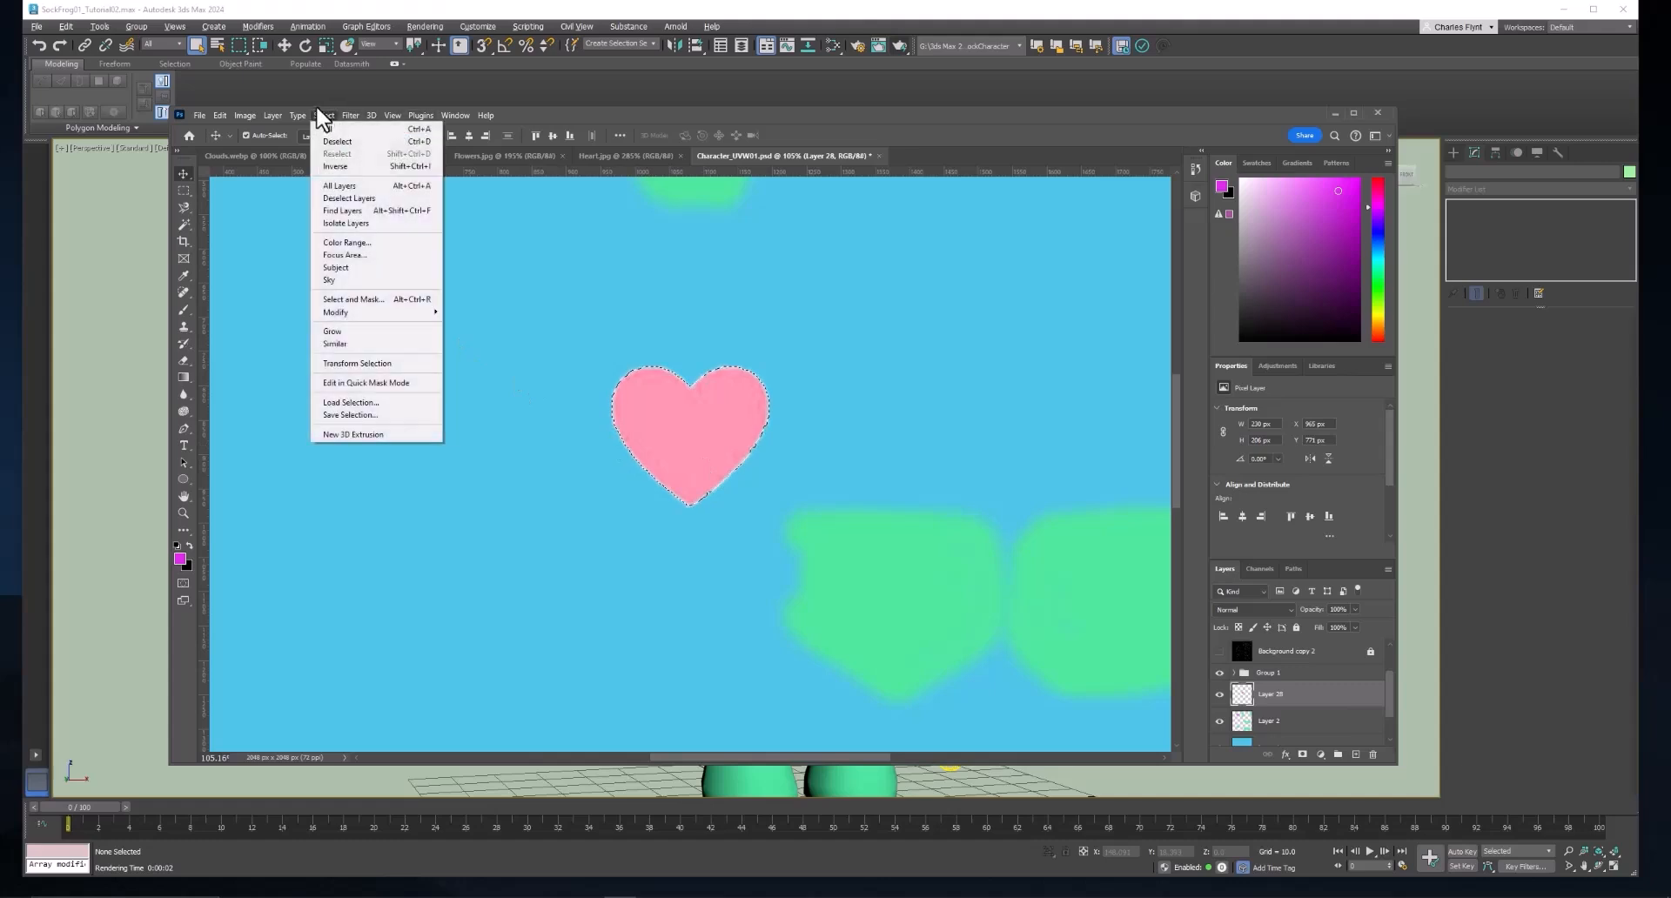
mouse_move(365, 313)
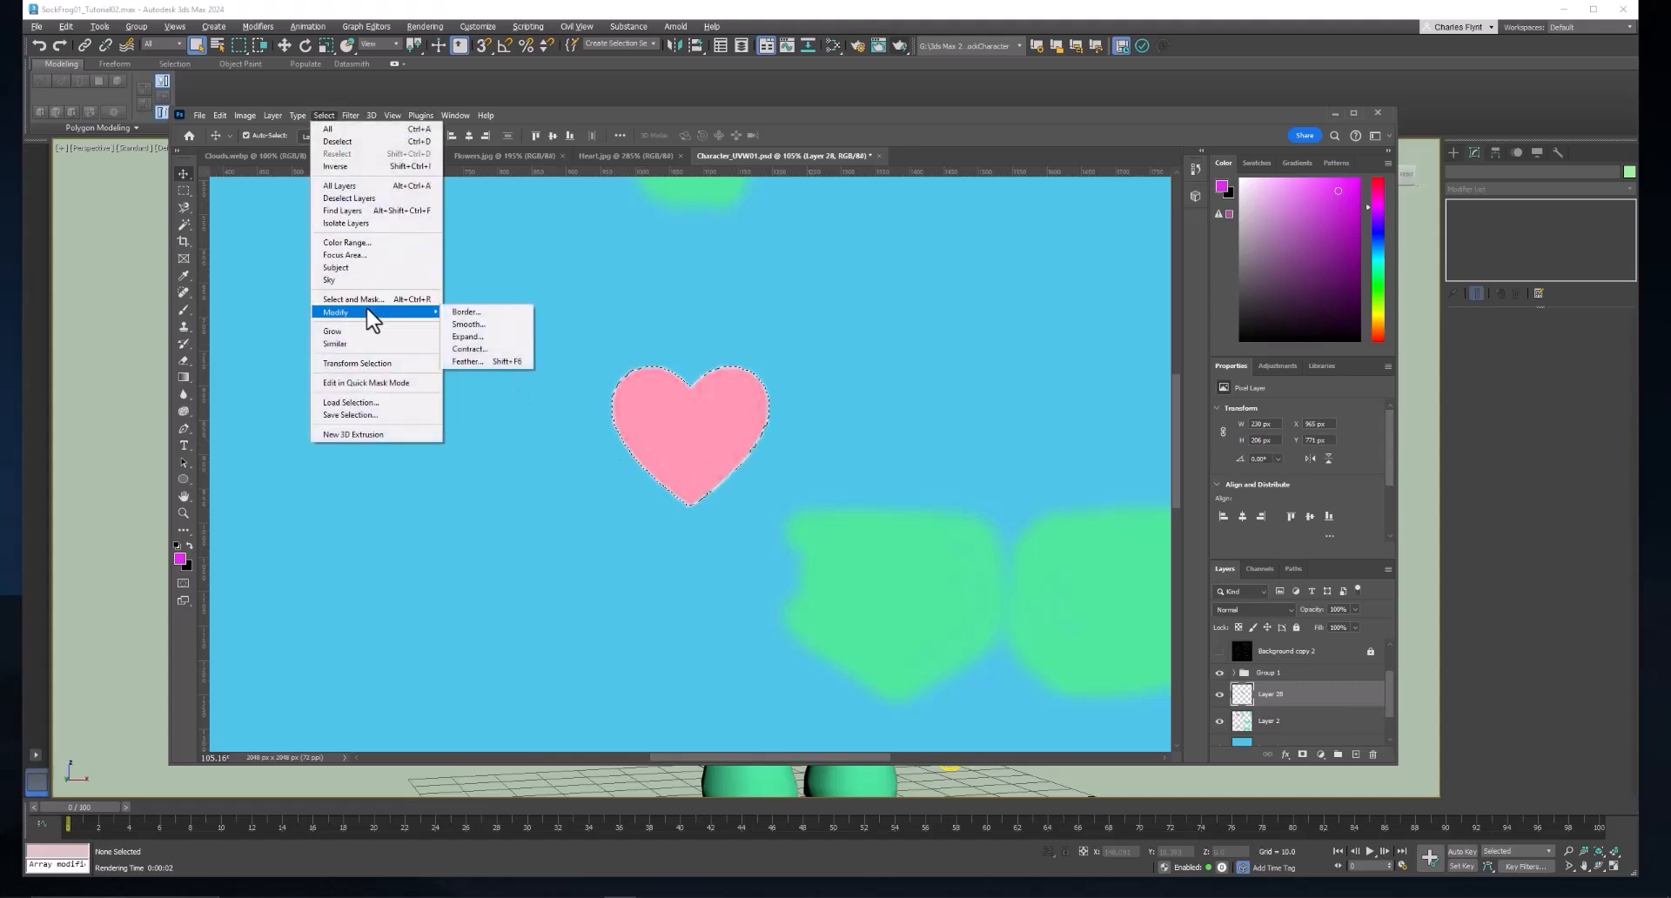
left_click(487, 325)
left_click_drag(604, 237, 923, 288)
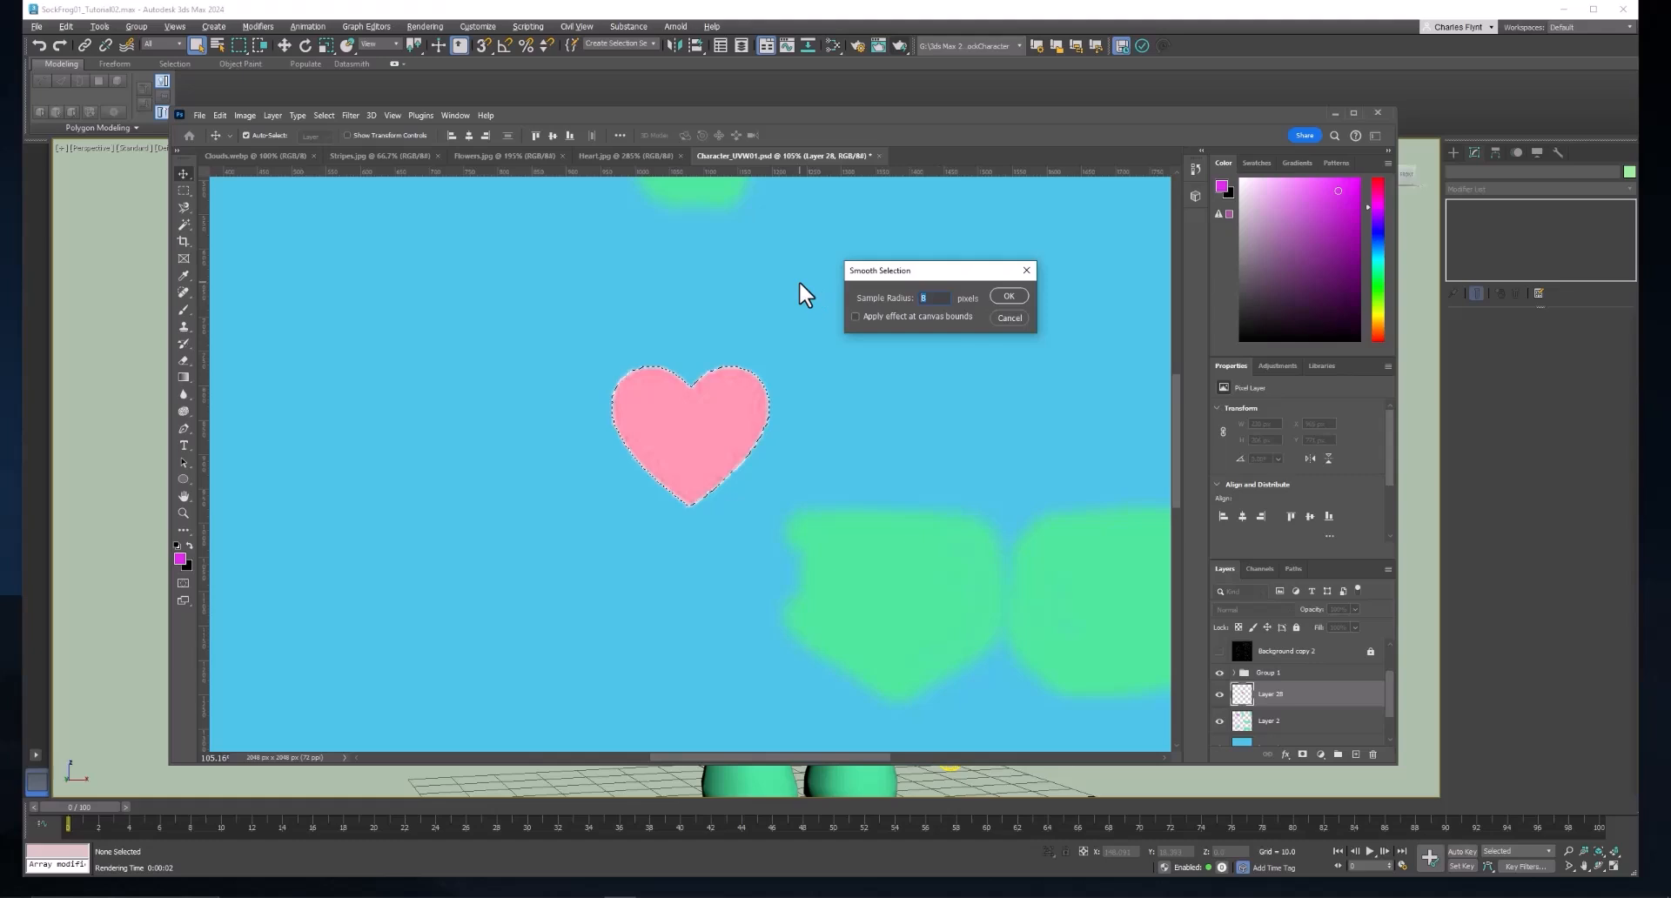
type("12")
left_click(1008, 297)
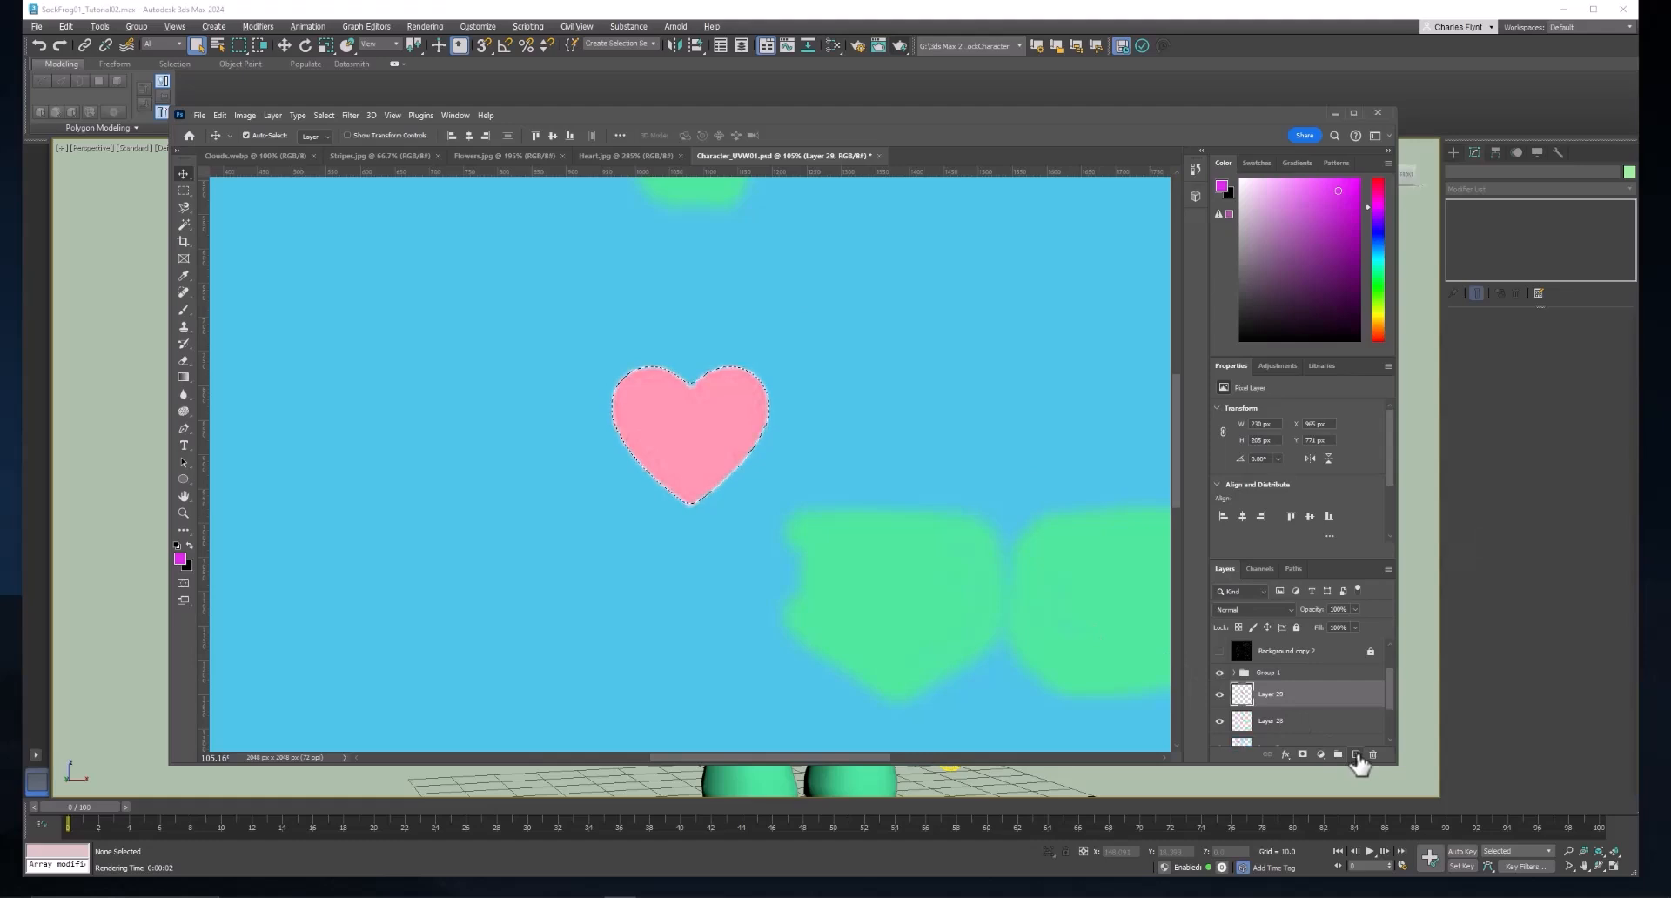
Fill the heart selection with bright pink on a new layer, with the original heart on Layer 28 hidden, and deselect.
left_click(1356, 754)
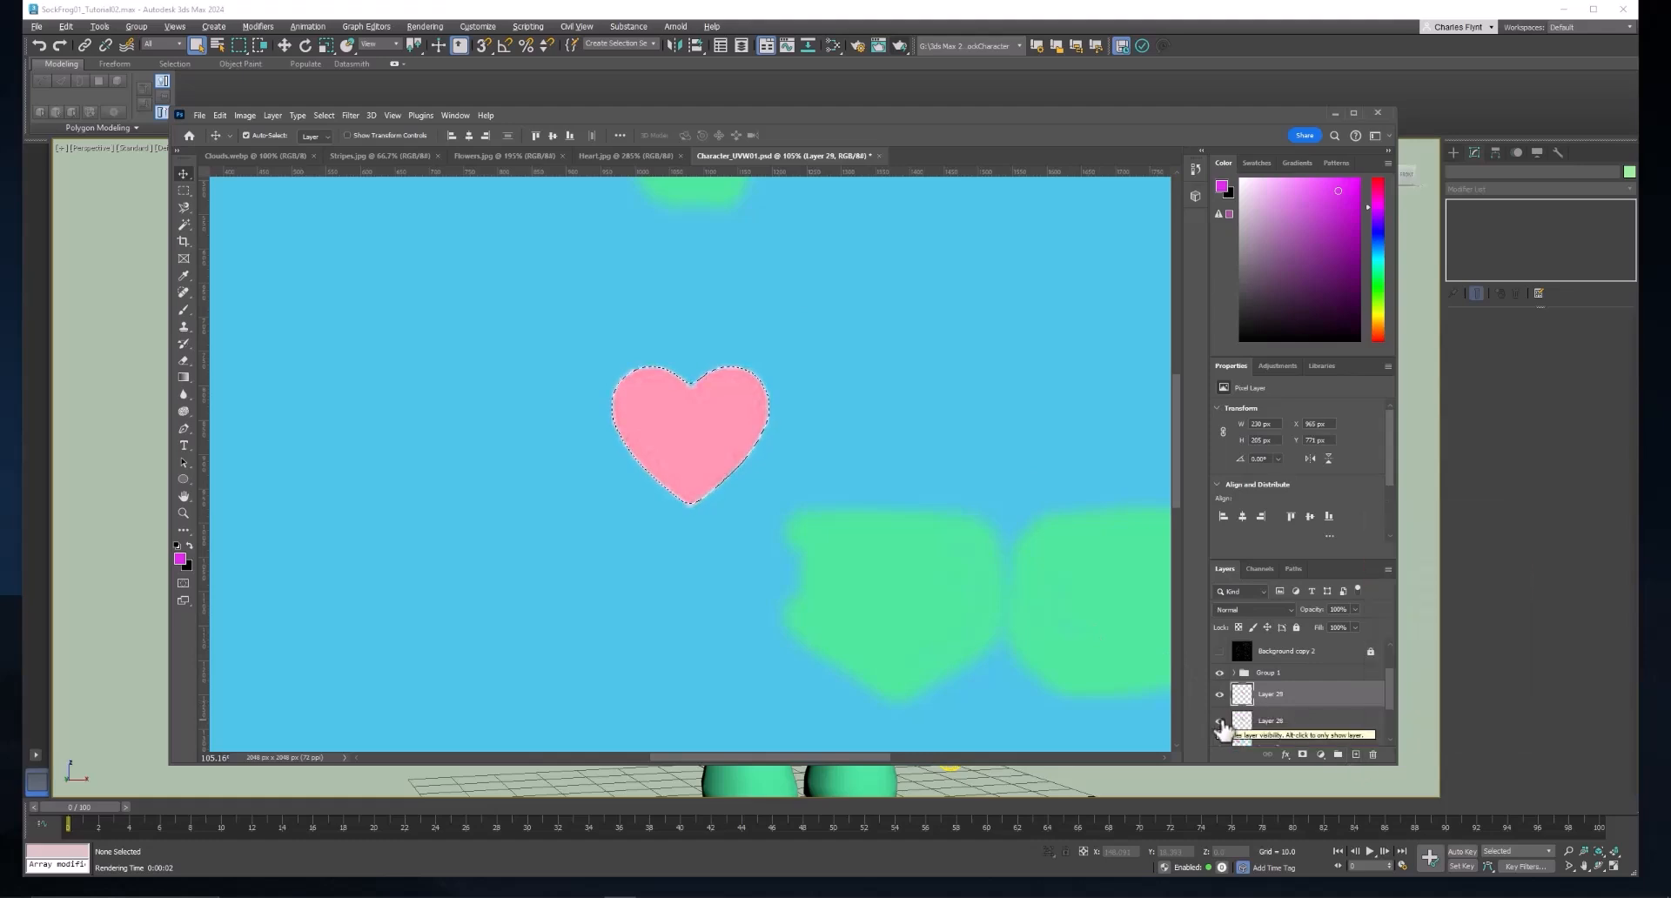
left_click(1219, 722)
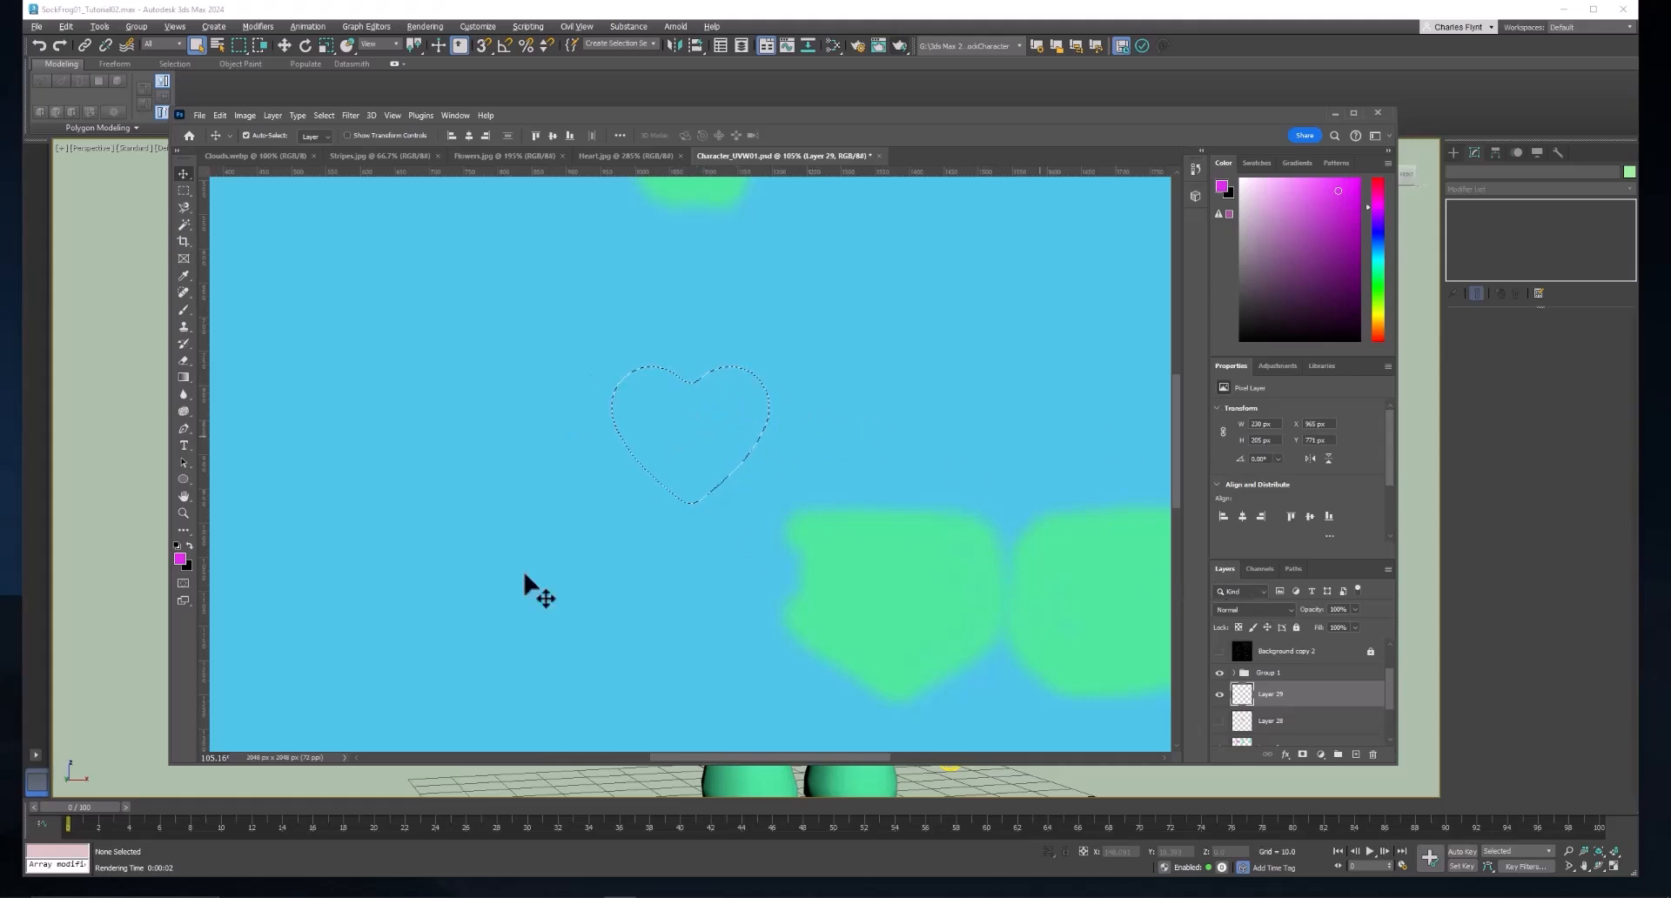
left_click(180, 559)
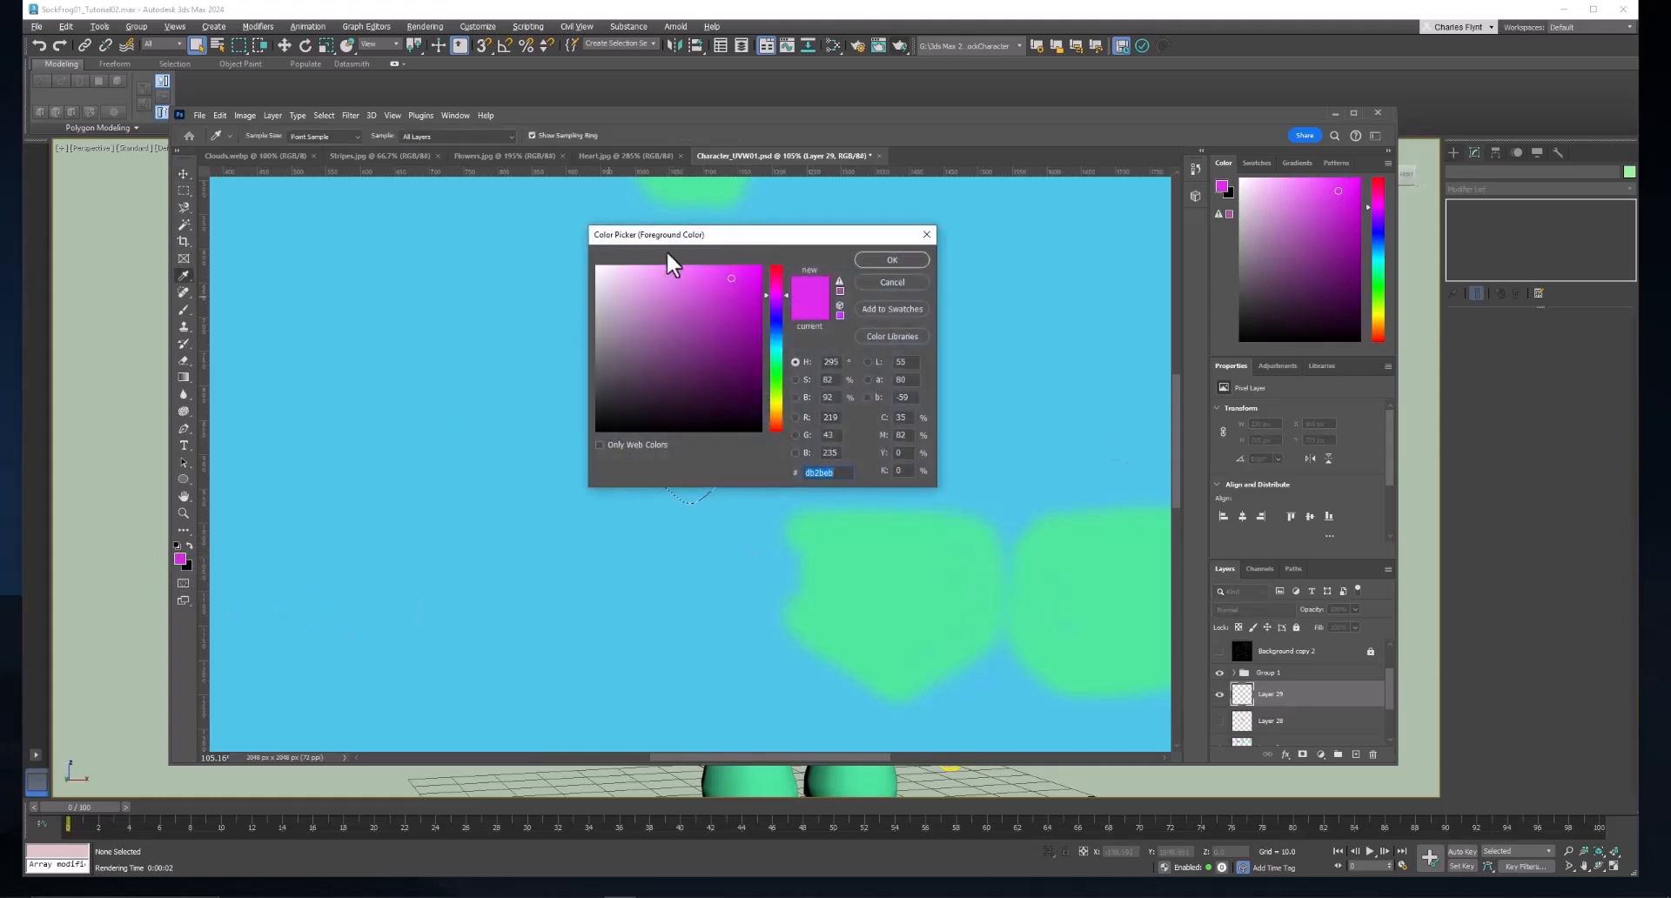
mouse_move(773, 241)
left_mouse_down()
mouse_move(676, 242)
mouse_move(597, 271)
mouse_move(678, 293)
left_mouse_up()
left_click(680, 302)
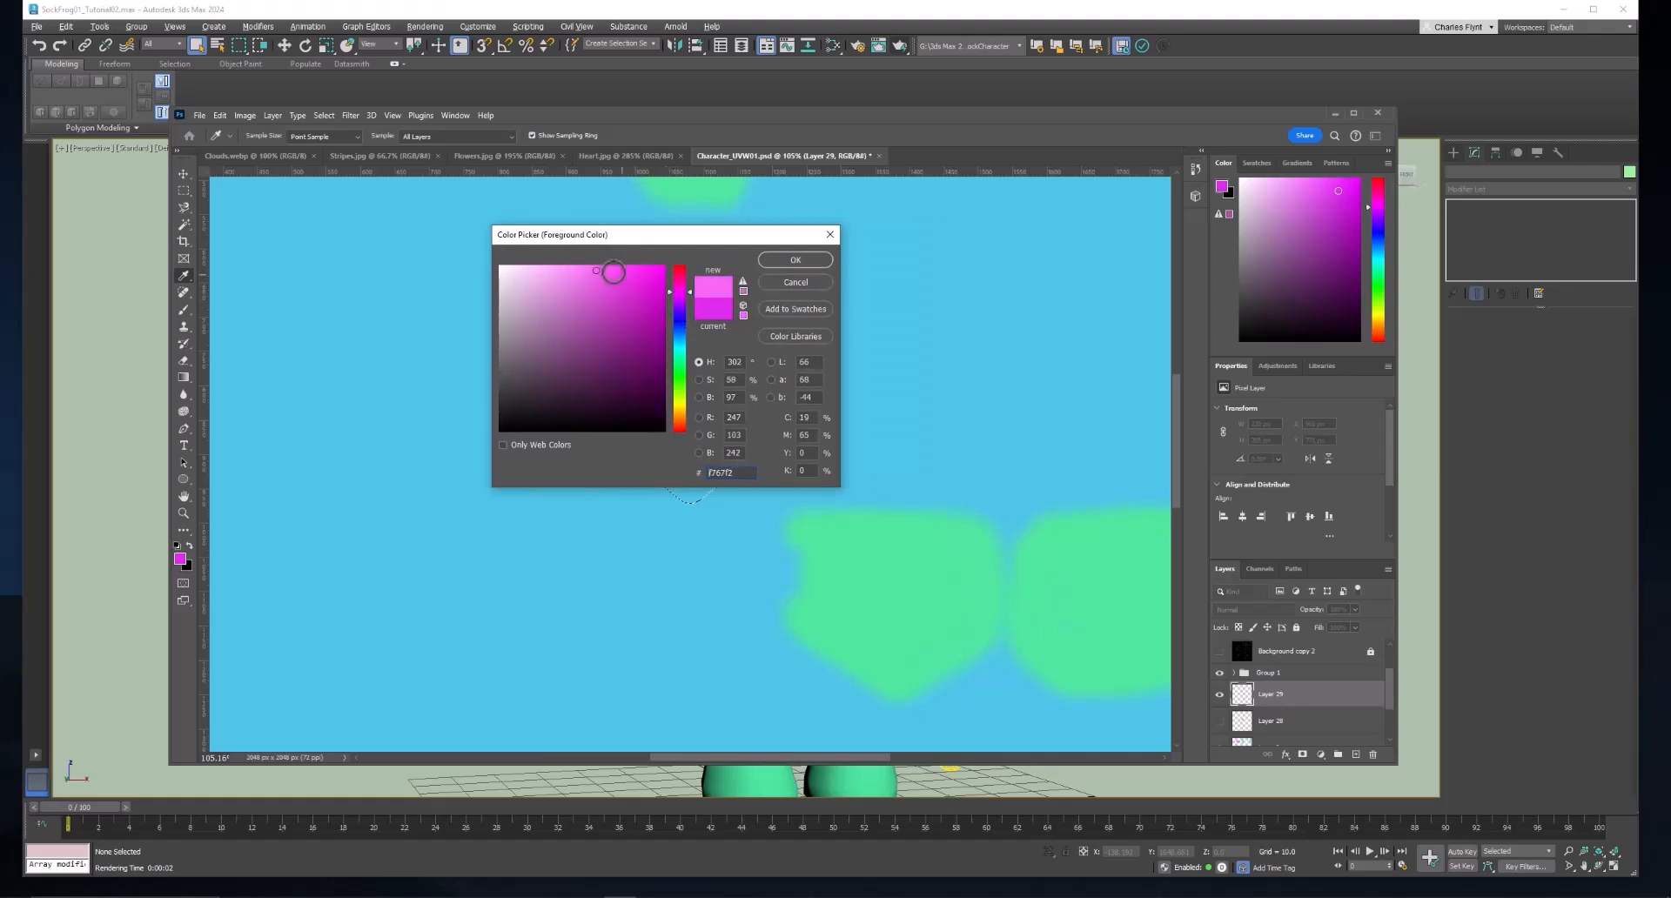
left_click_drag(583, 275, 603, 288)
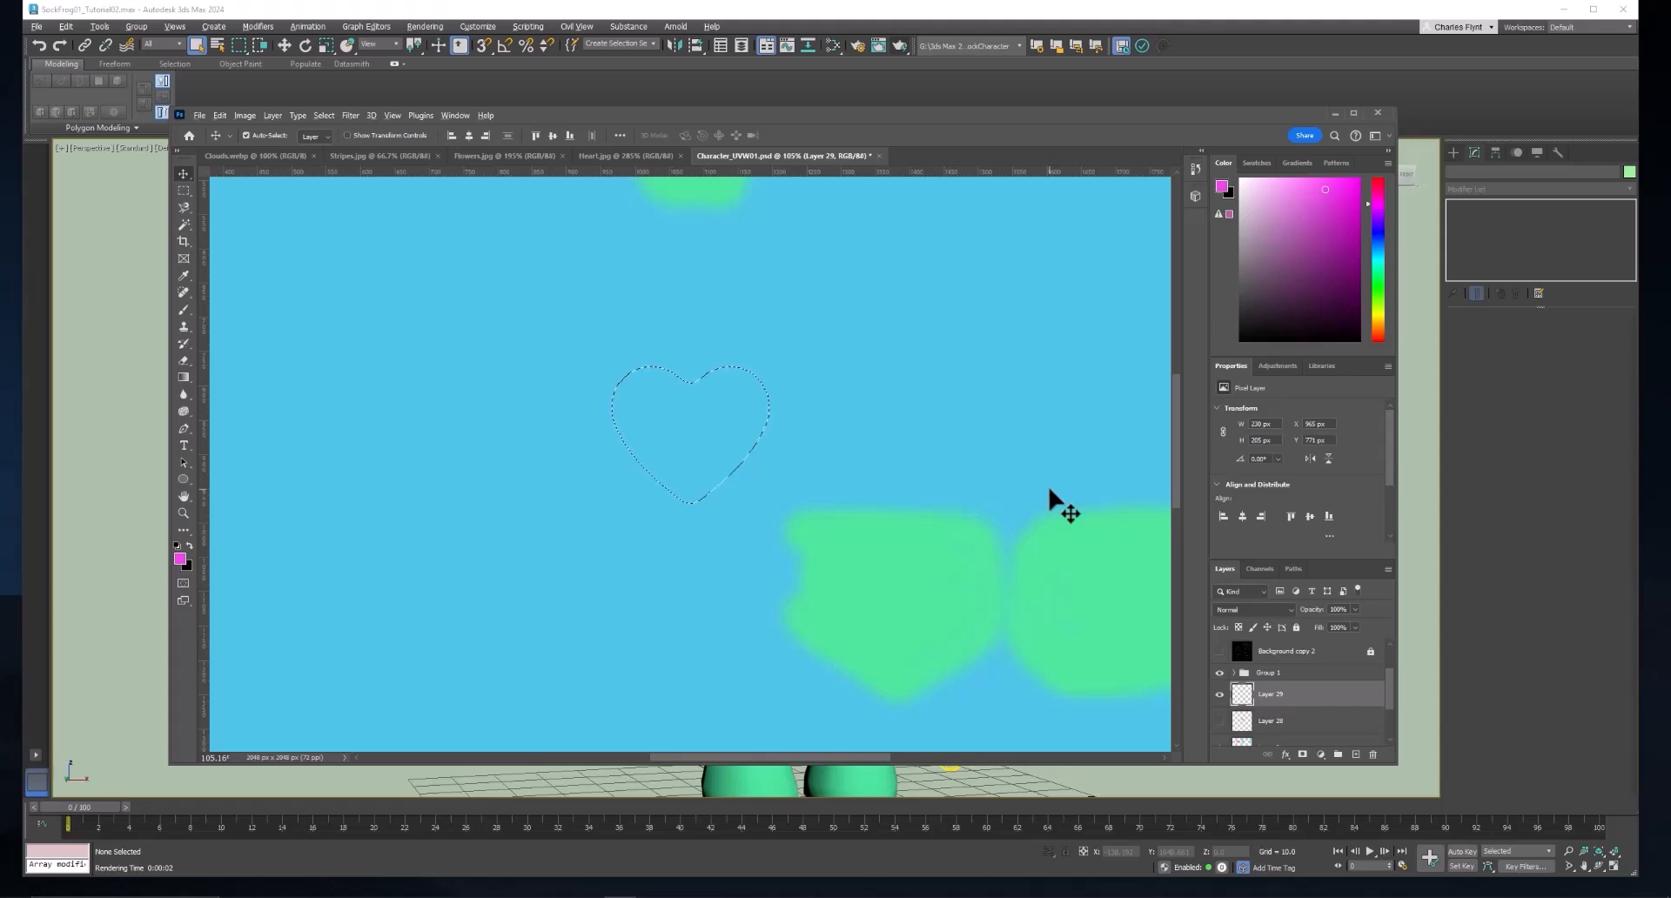
key("alt+BackSpace")
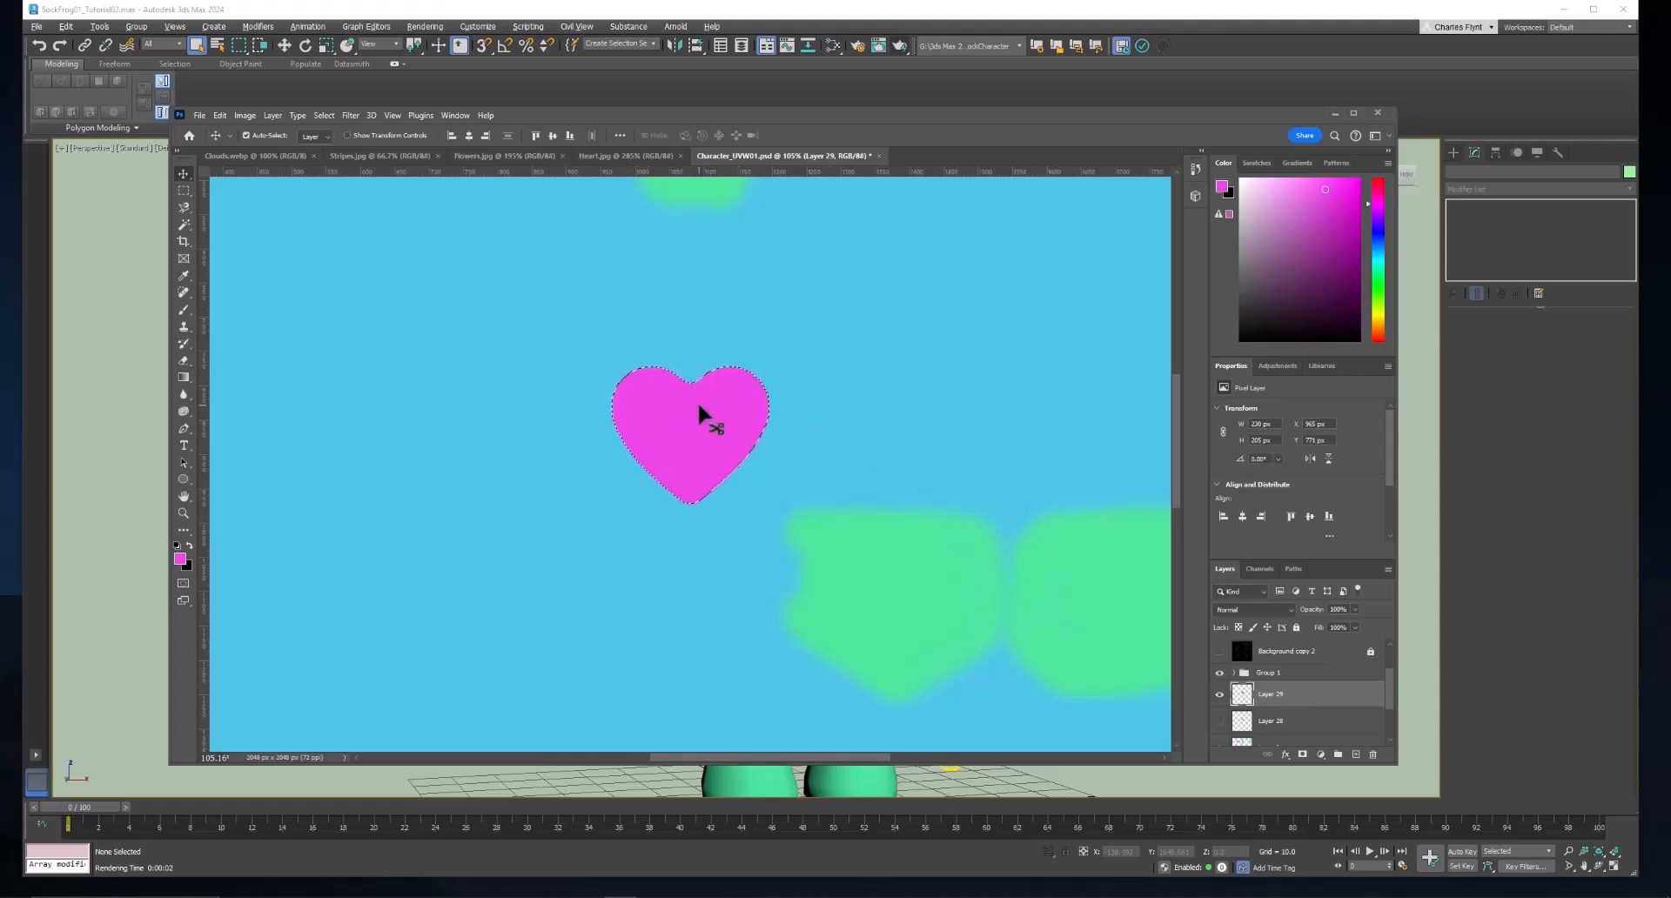
key("ctrl+d")
Add a Stroke layer style to the pink heart on Layer 29 with a size of 10 px.
double_click(1309, 705)
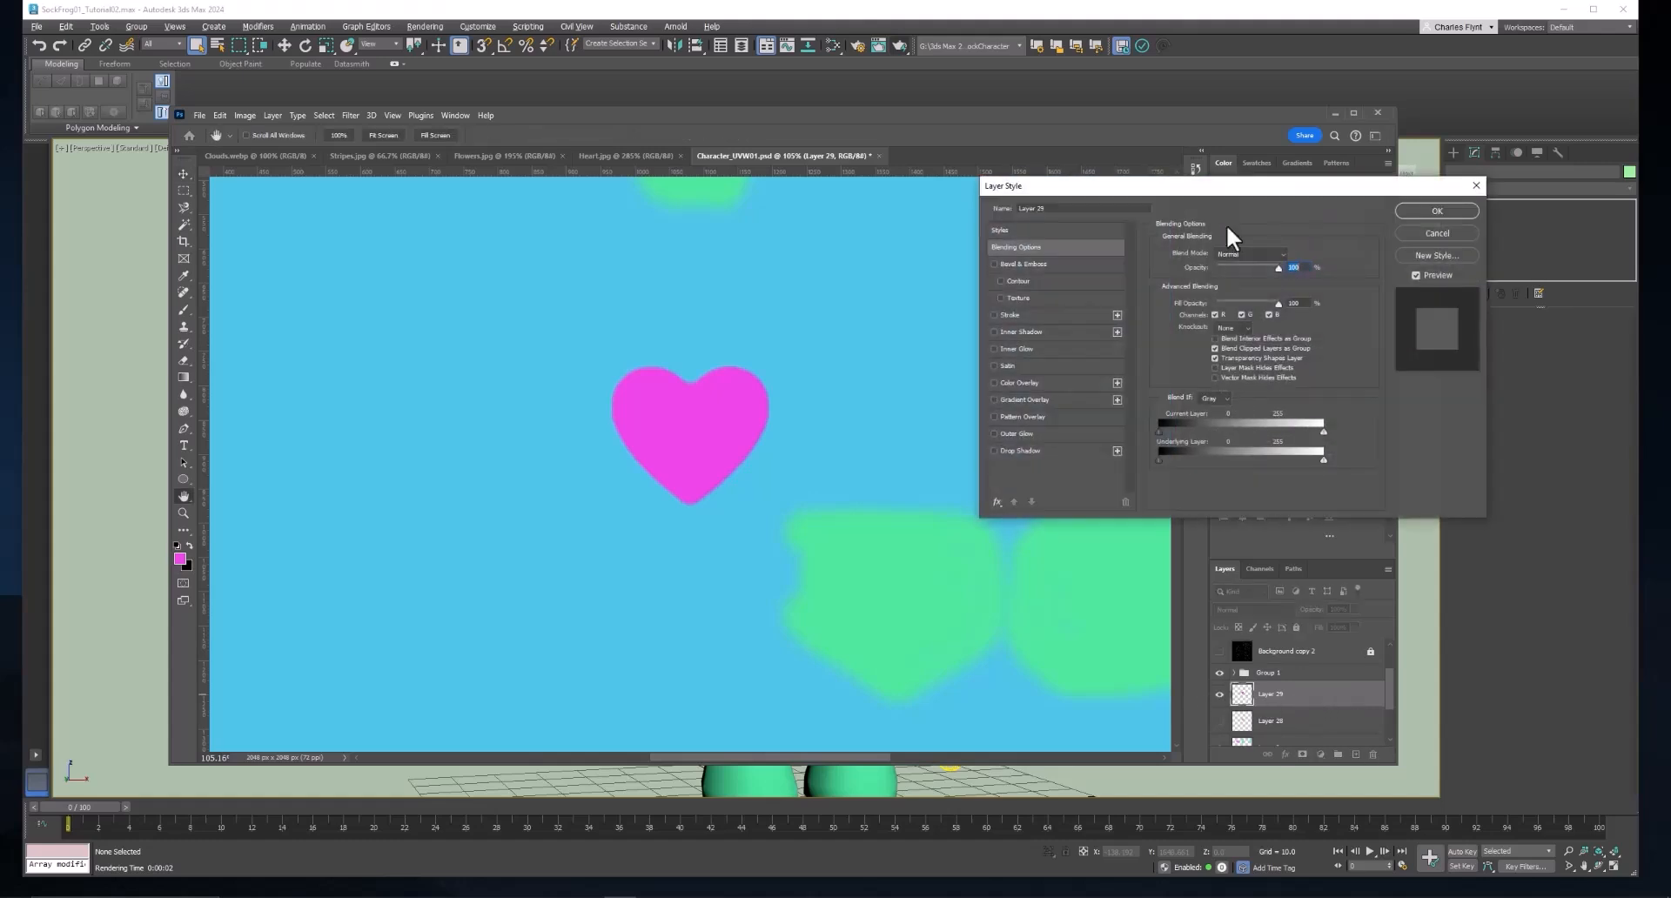
left_click_drag(1240, 196, 1203, 196)
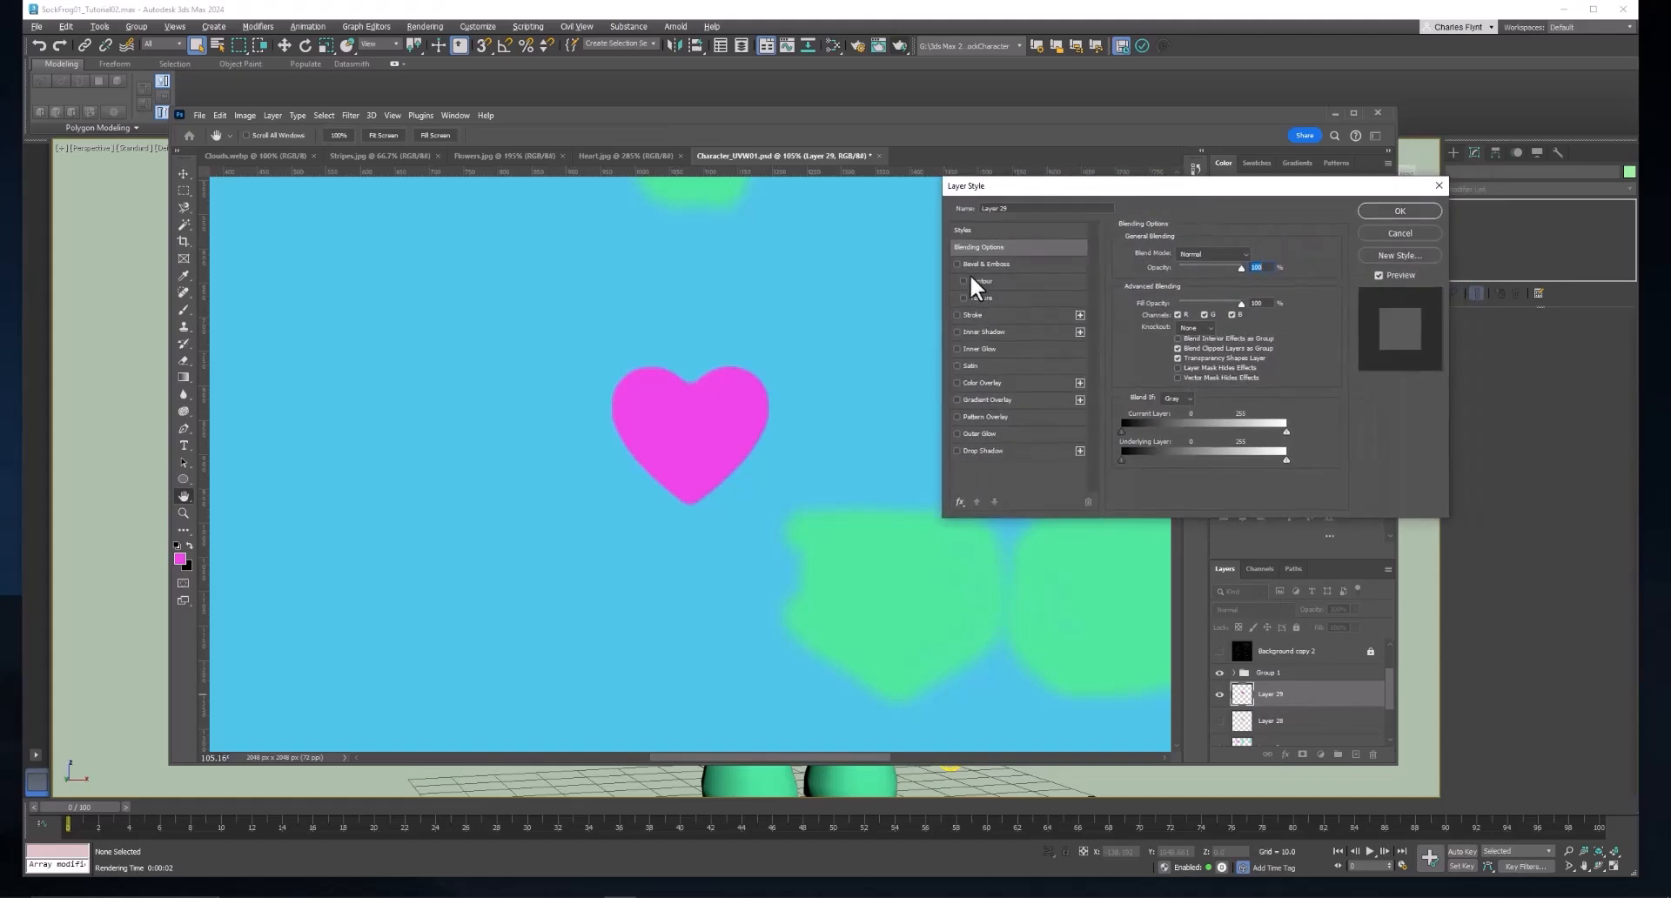
left_click(960, 319)
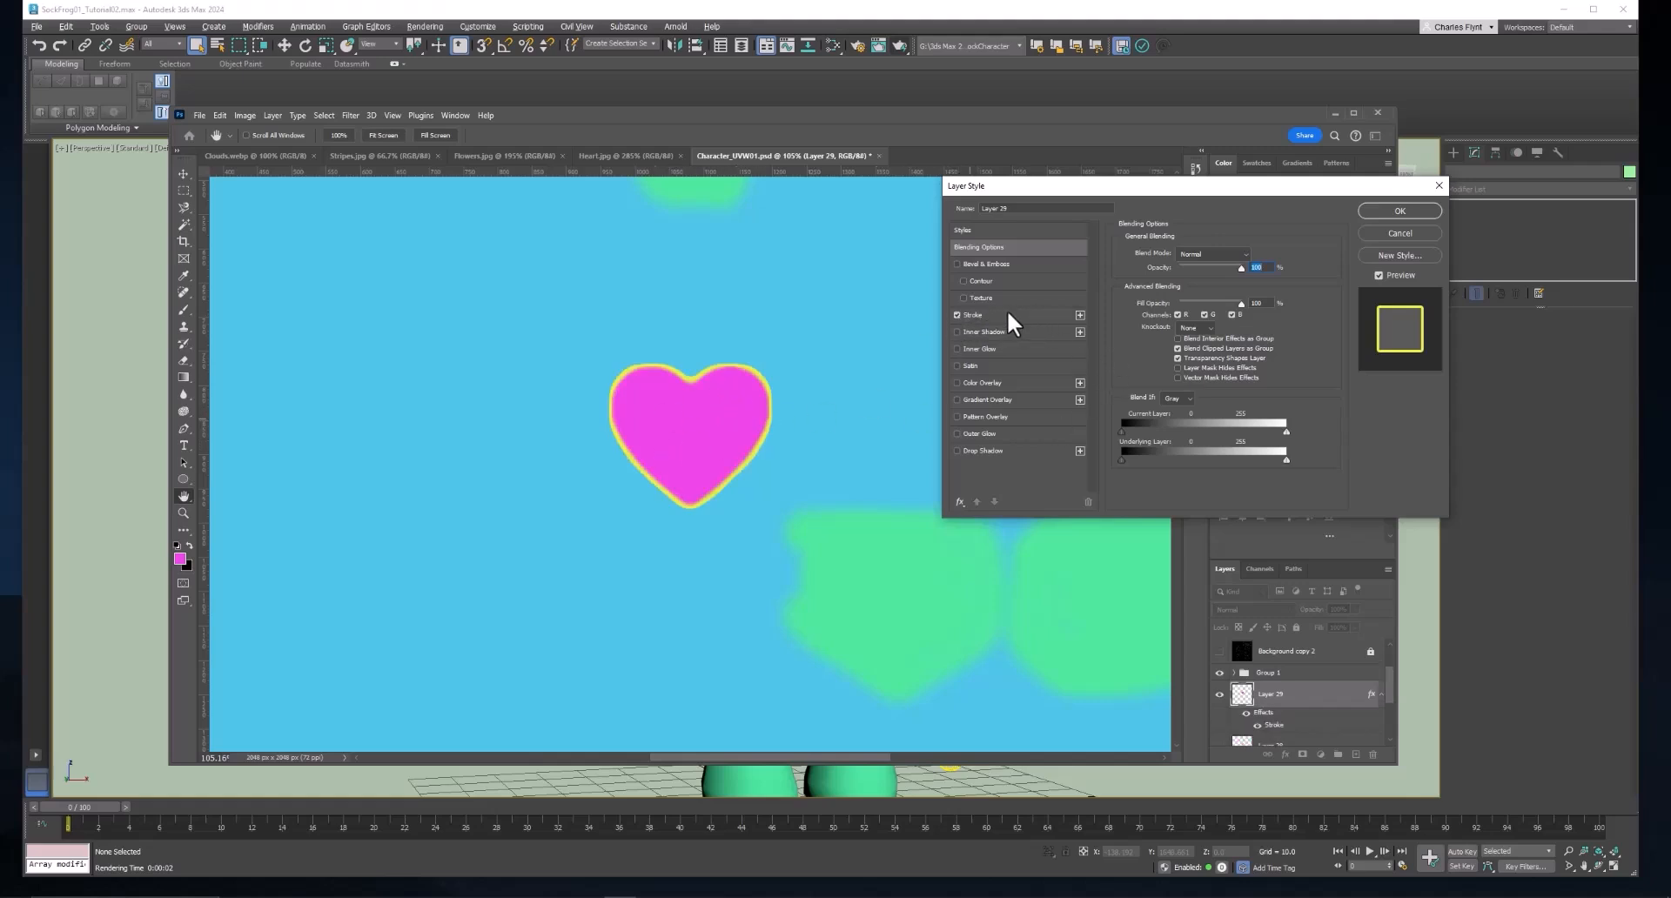
left_click(1013, 316)
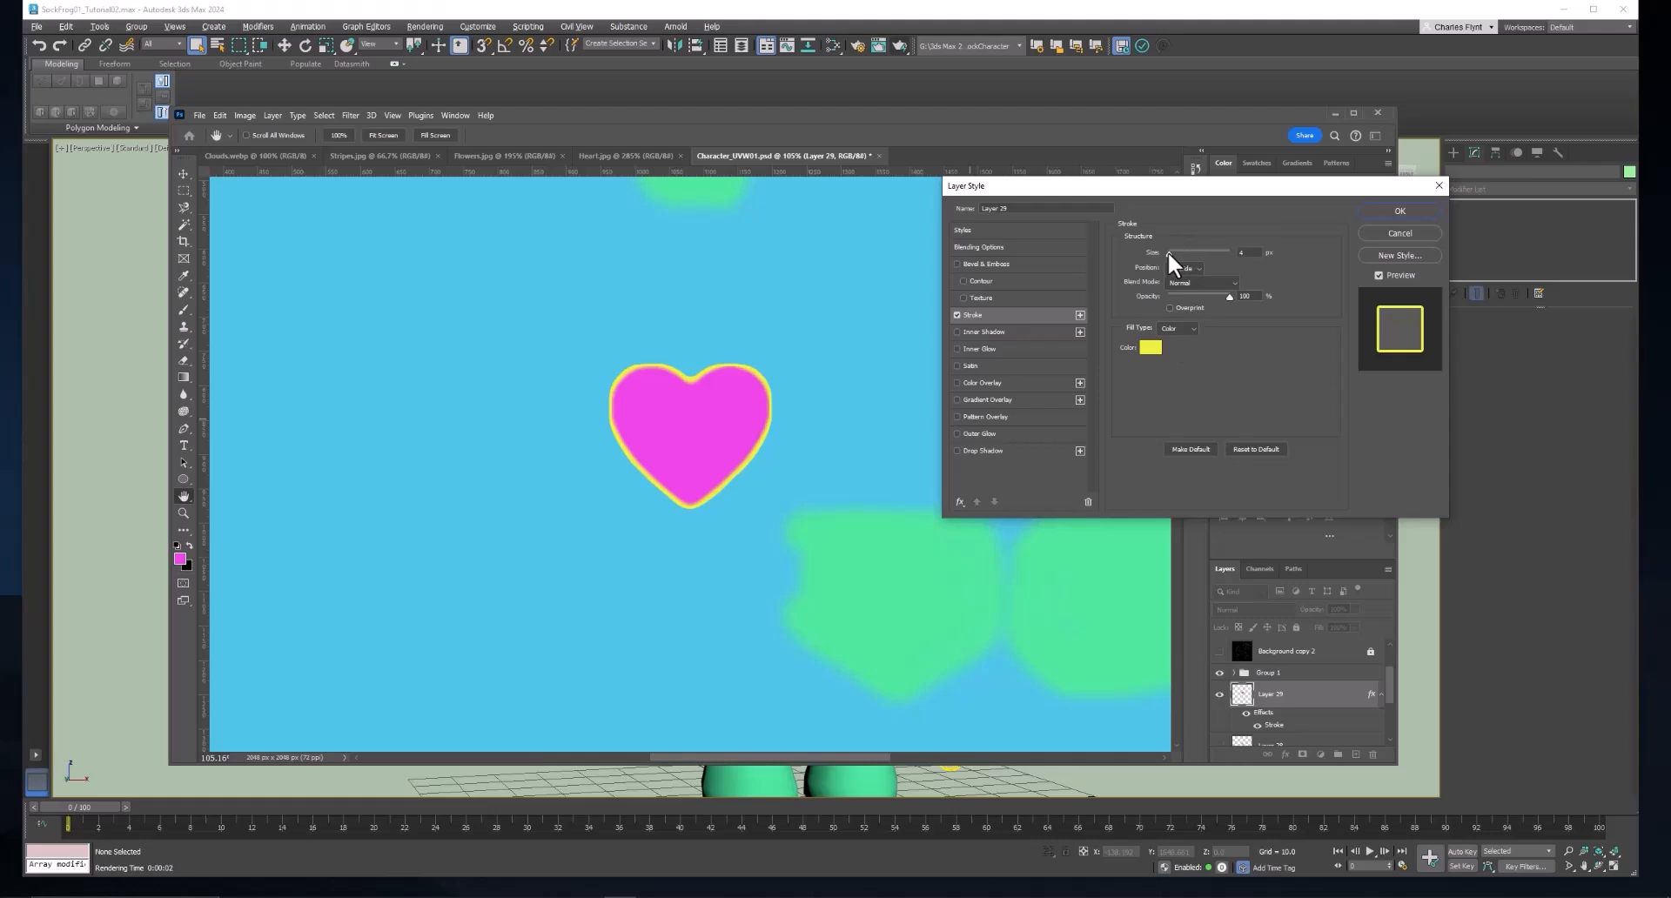
left_click_drag(1169, 253, 1173, 253)
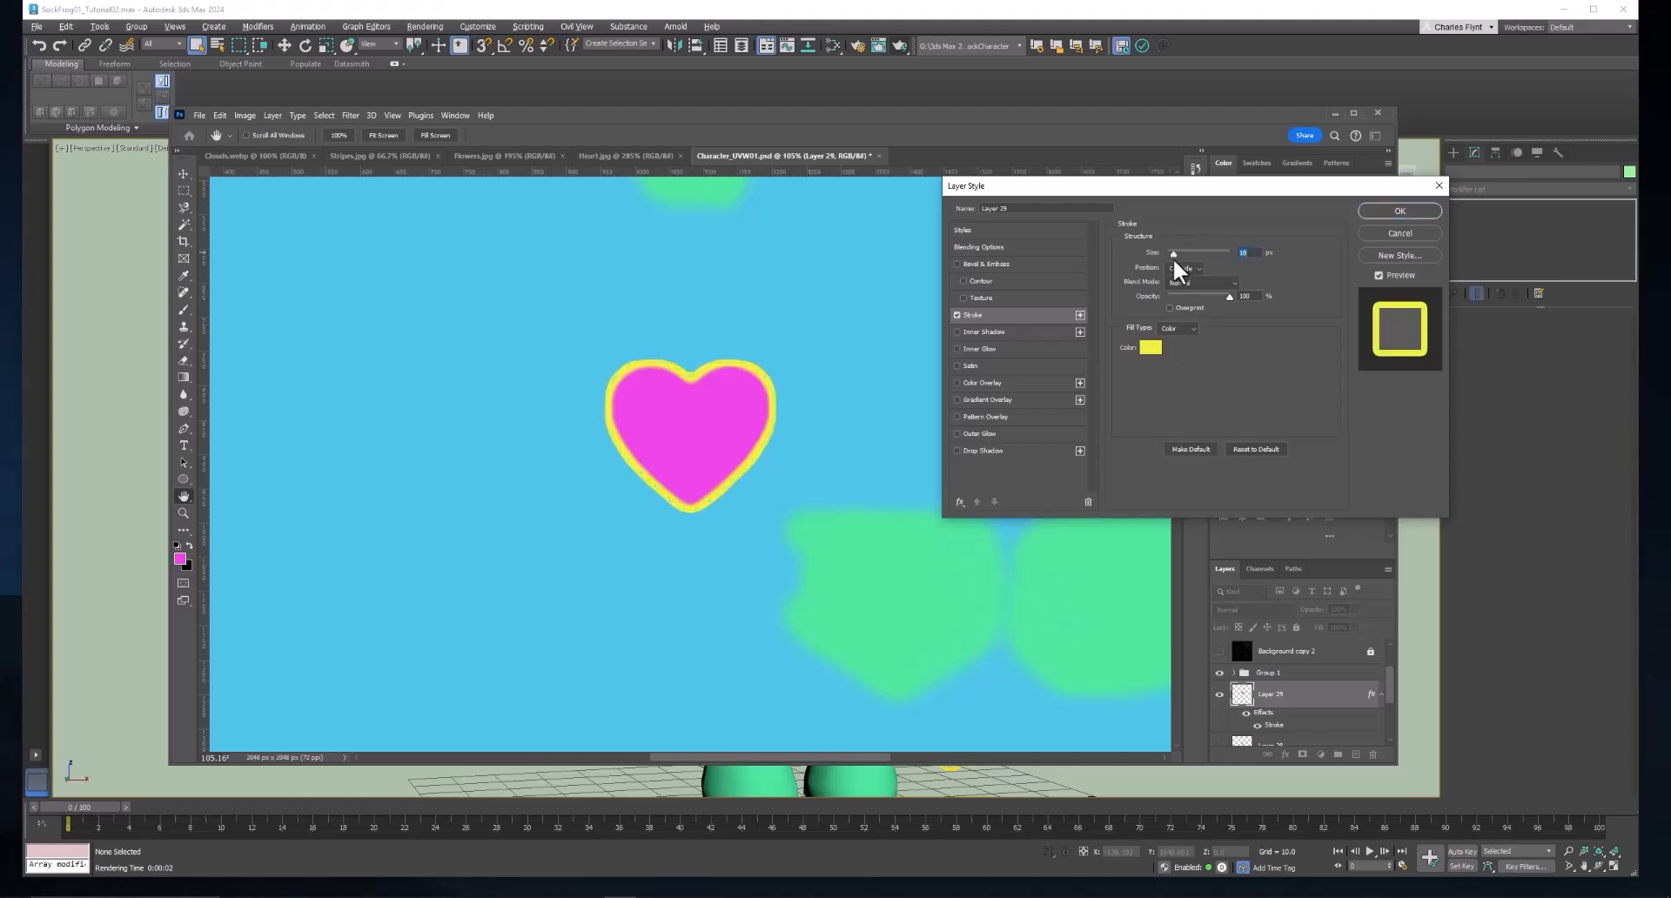
Set the heart's stroke color to a saturated purple and apply the layer style.
left_click(1150, 347)
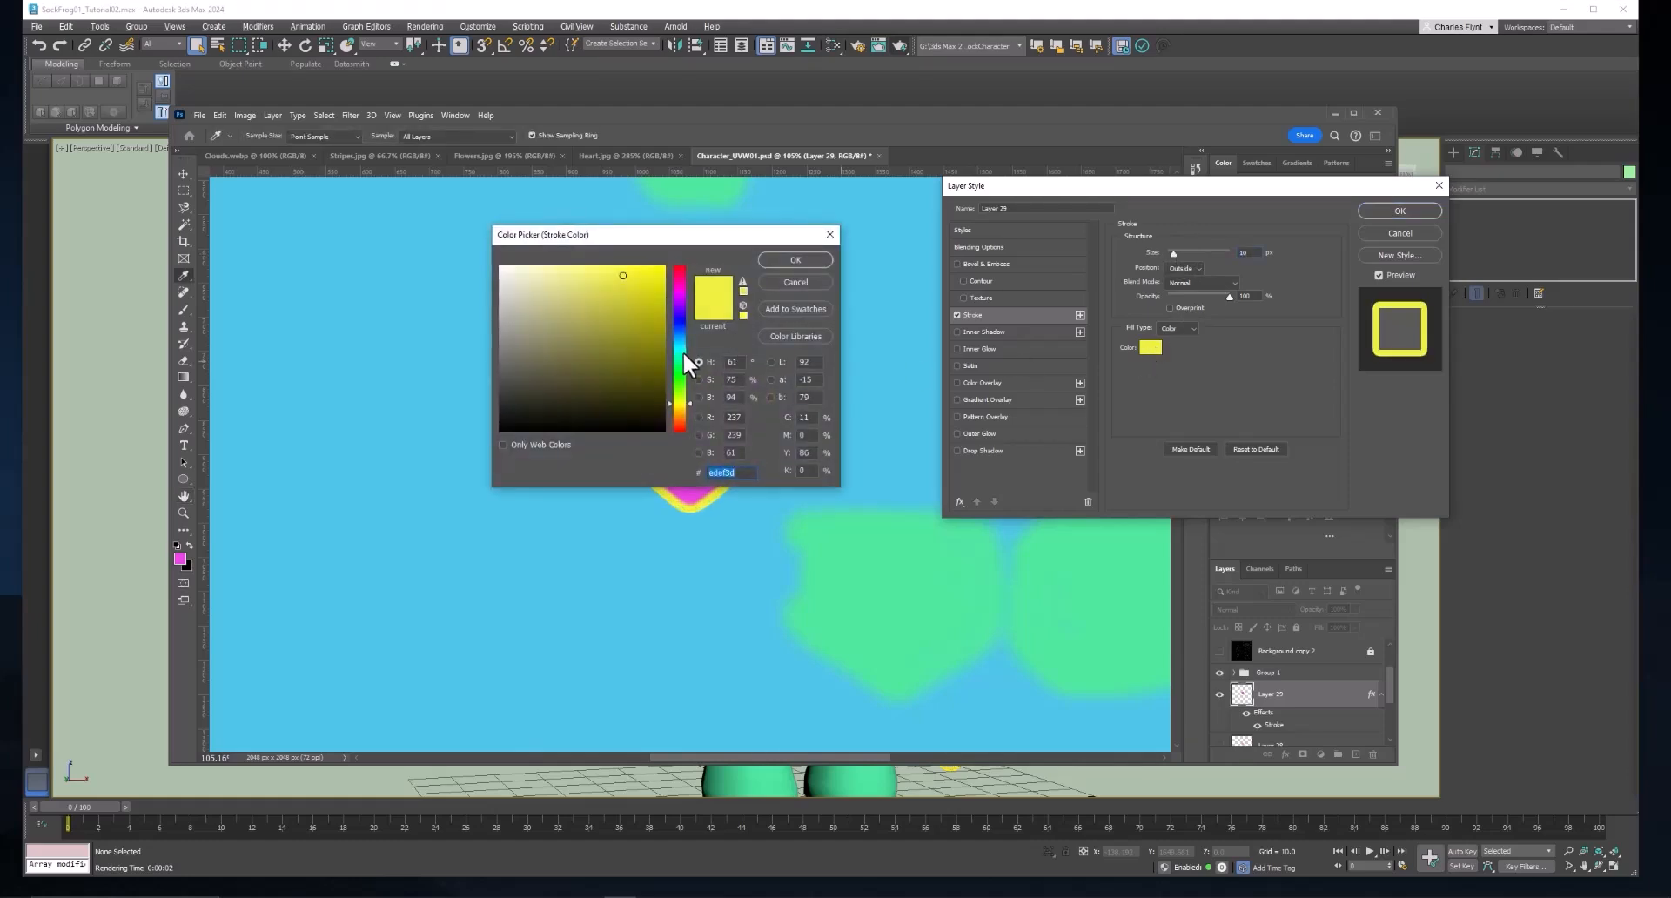
left_click(682, 315)
left_click_drag(681, 316, 681, 310)
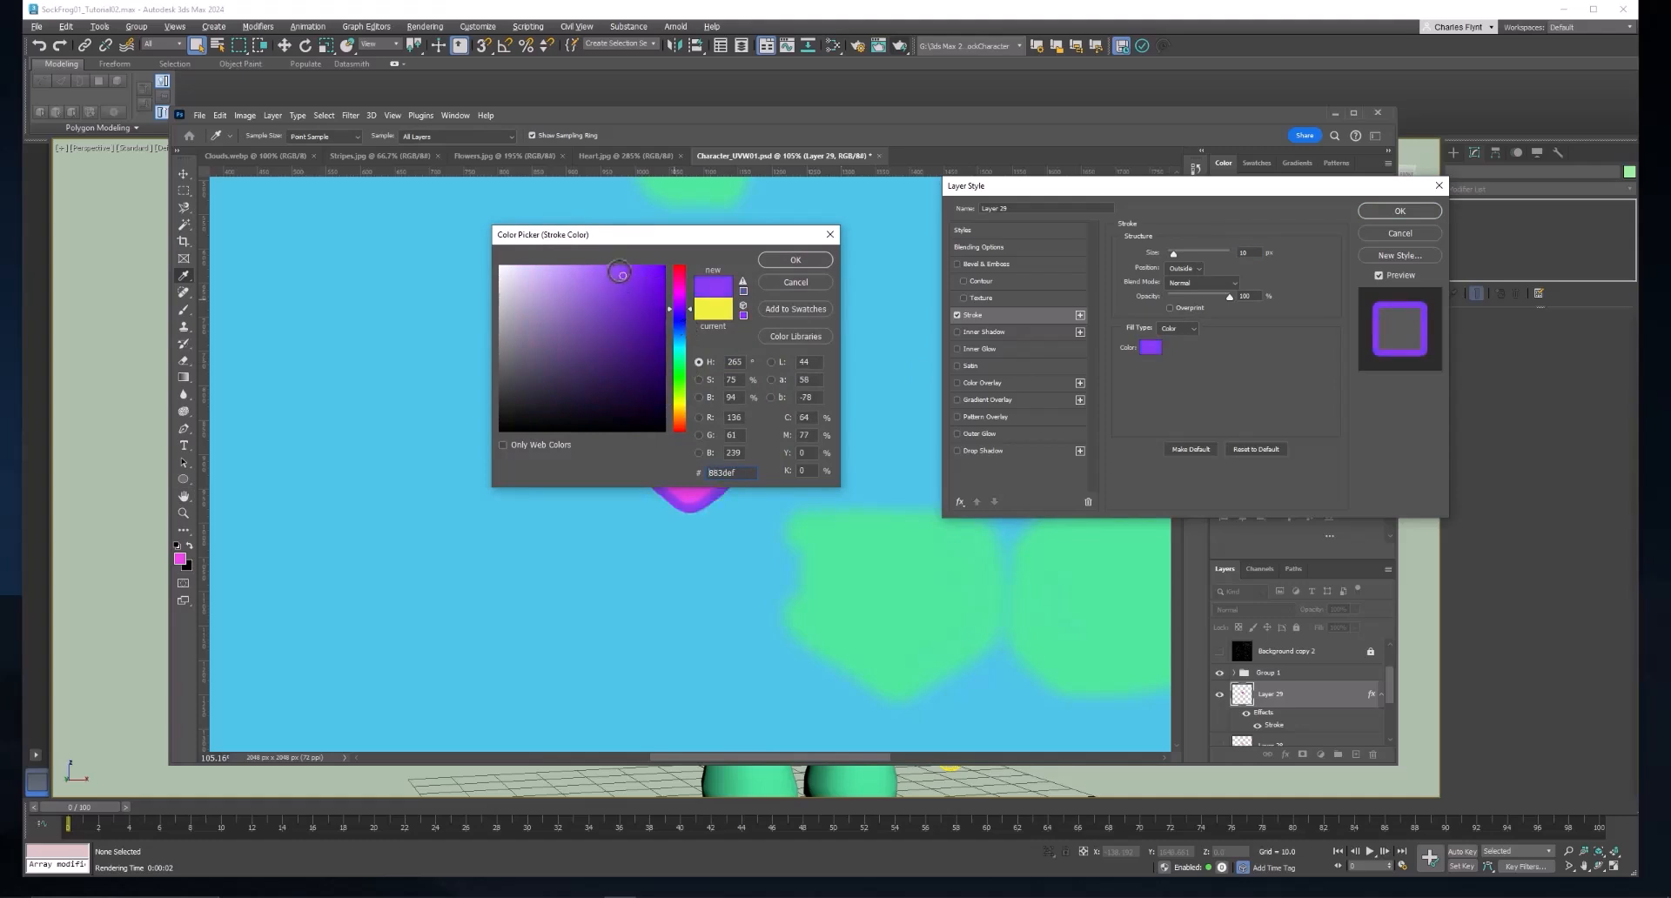
left_click(633, 276)
left_click(793, 259)
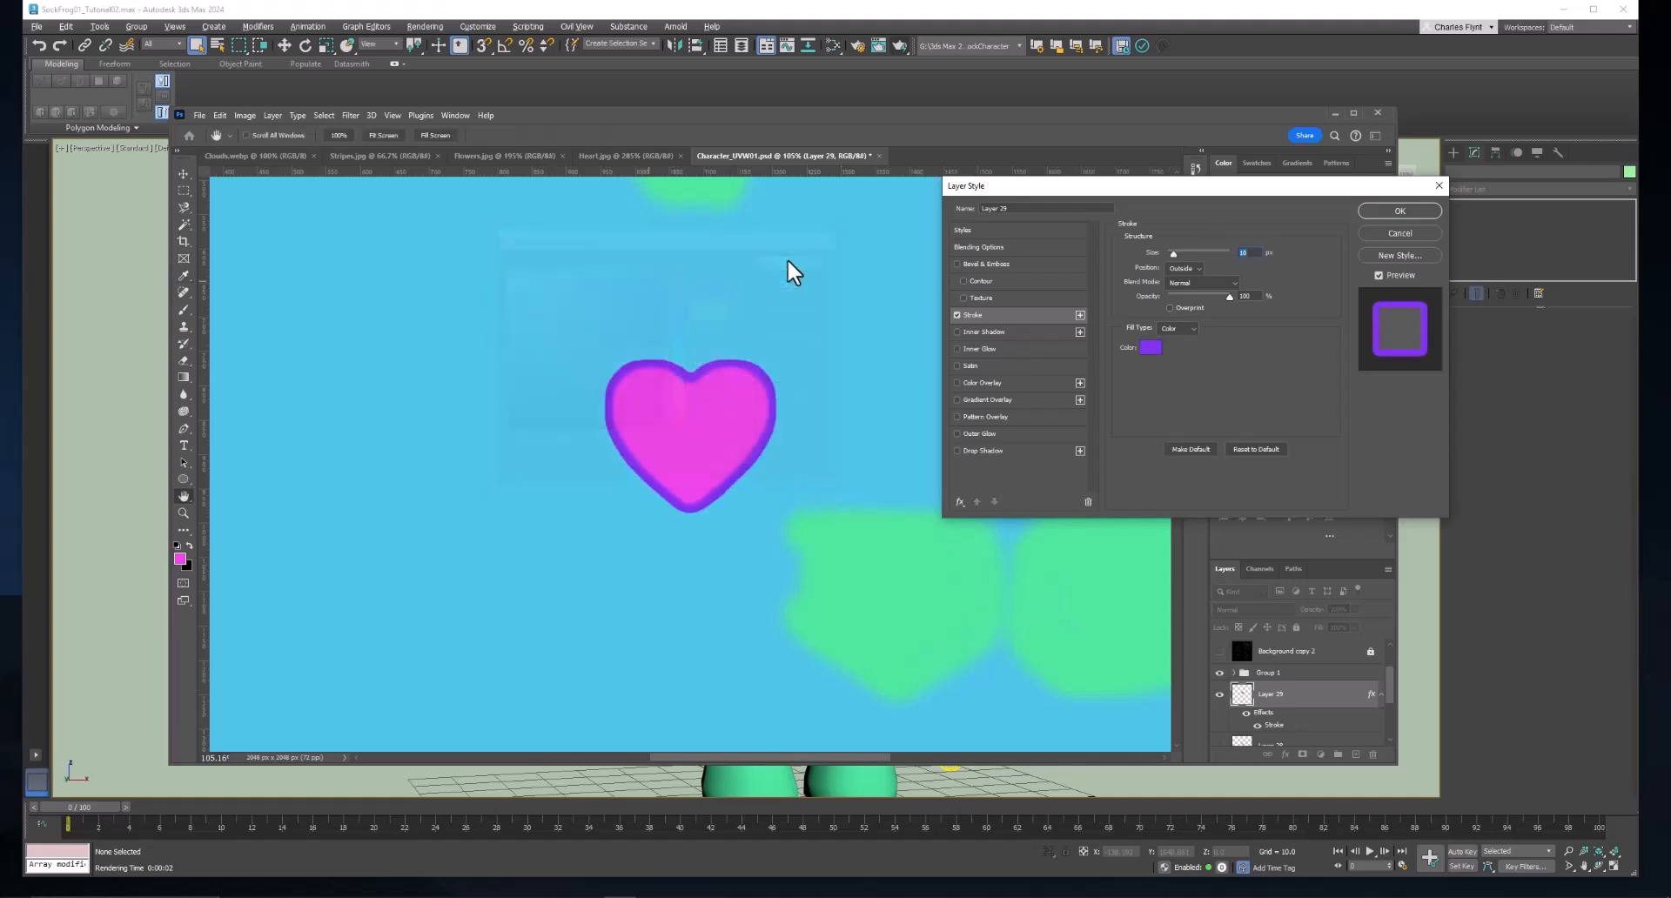
left_click(1412, 212)
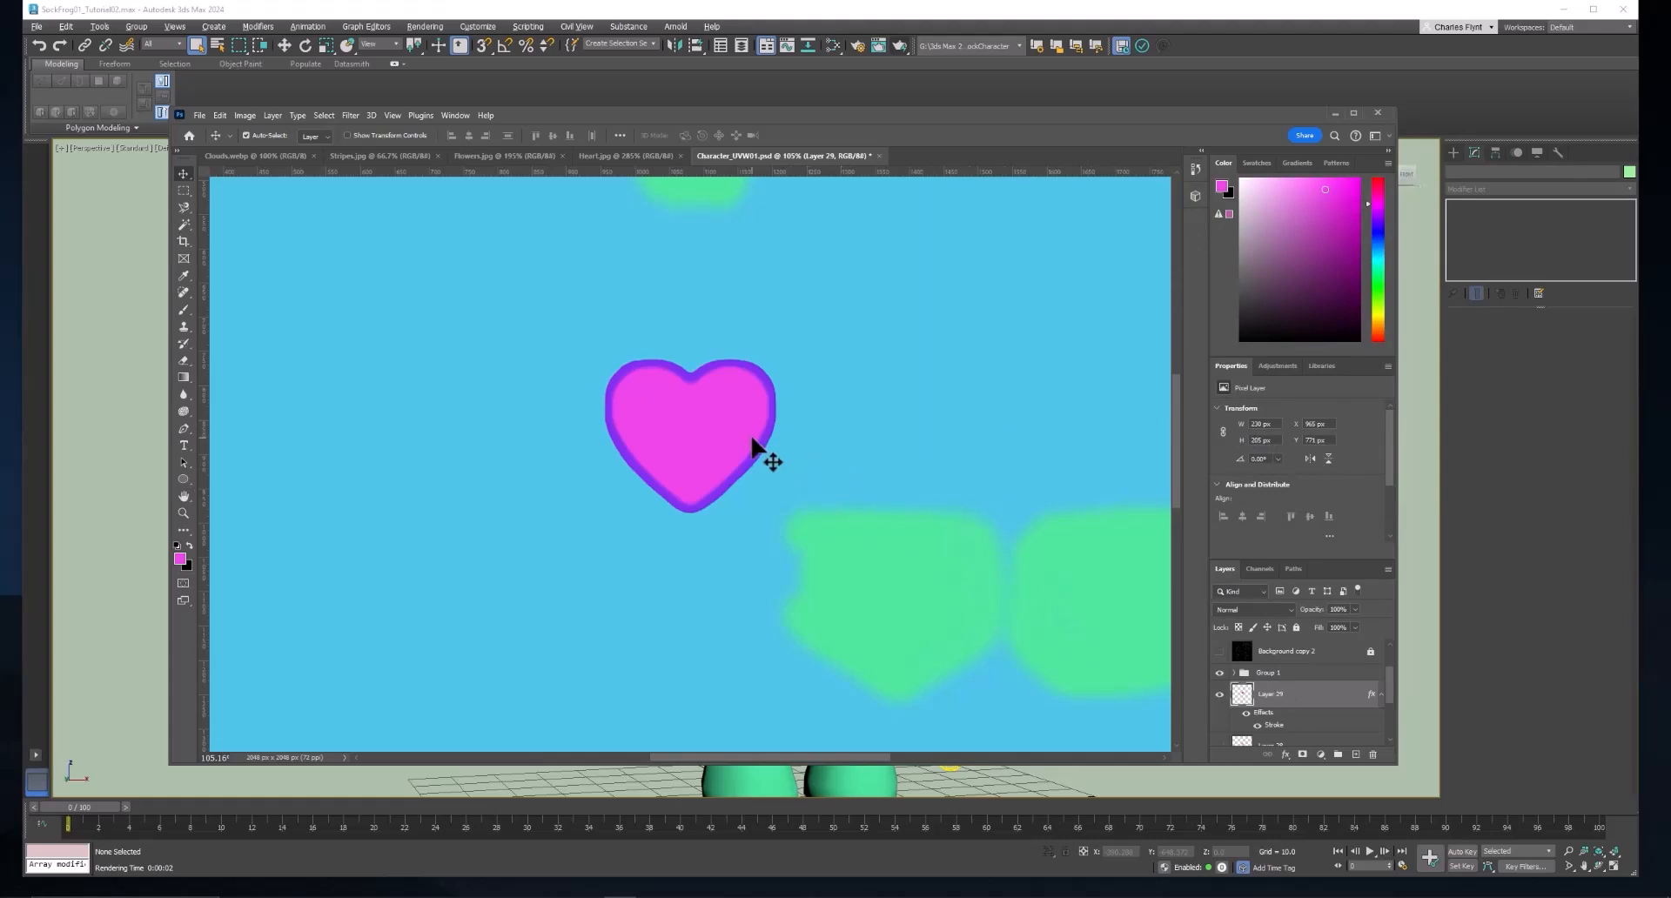
Scale the outlined heart down proportionally to about 58% and apply the transformation.
key("ctrl+t")
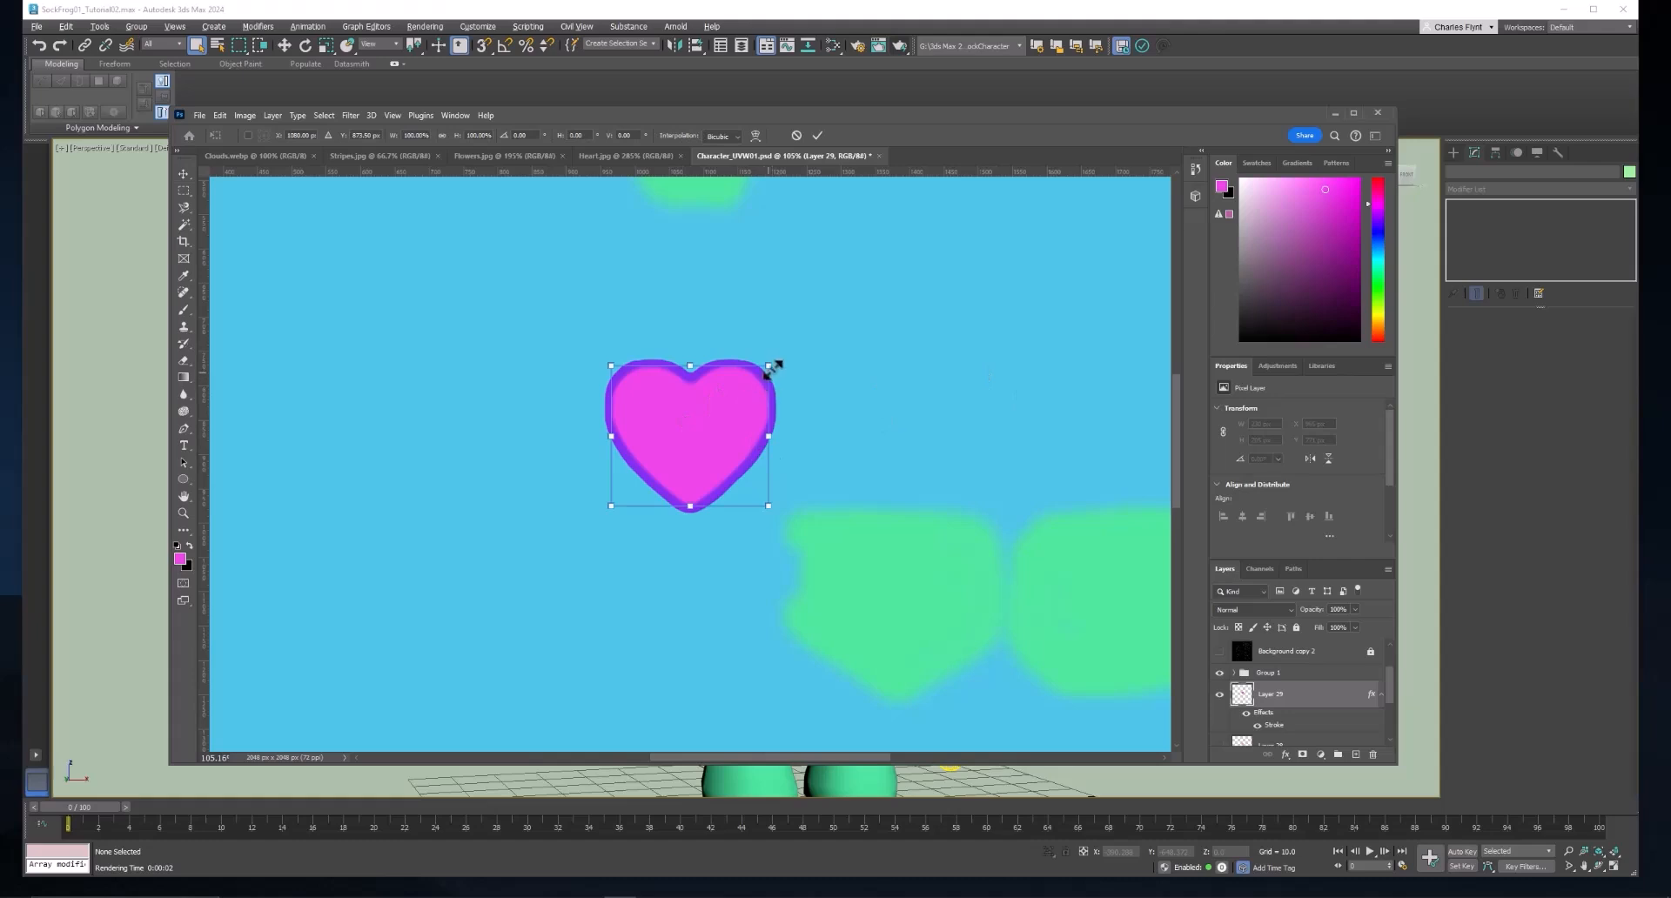
left_click_drag(768, 362, 705, 398)
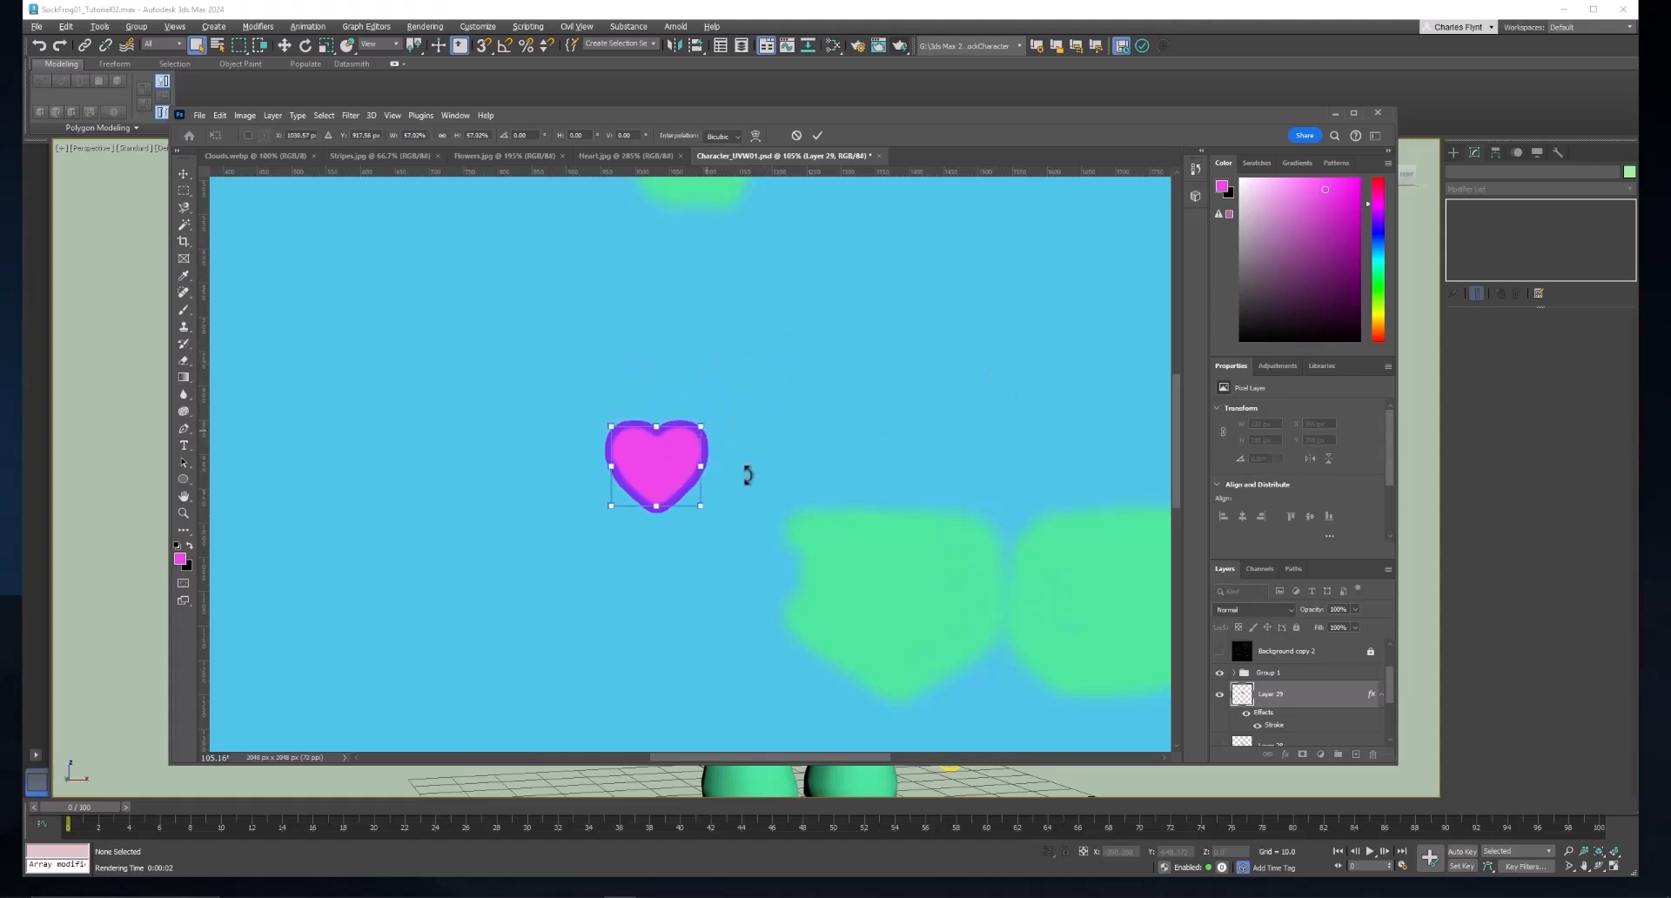
scroll(770, 481, "down", 1)
key("Return")
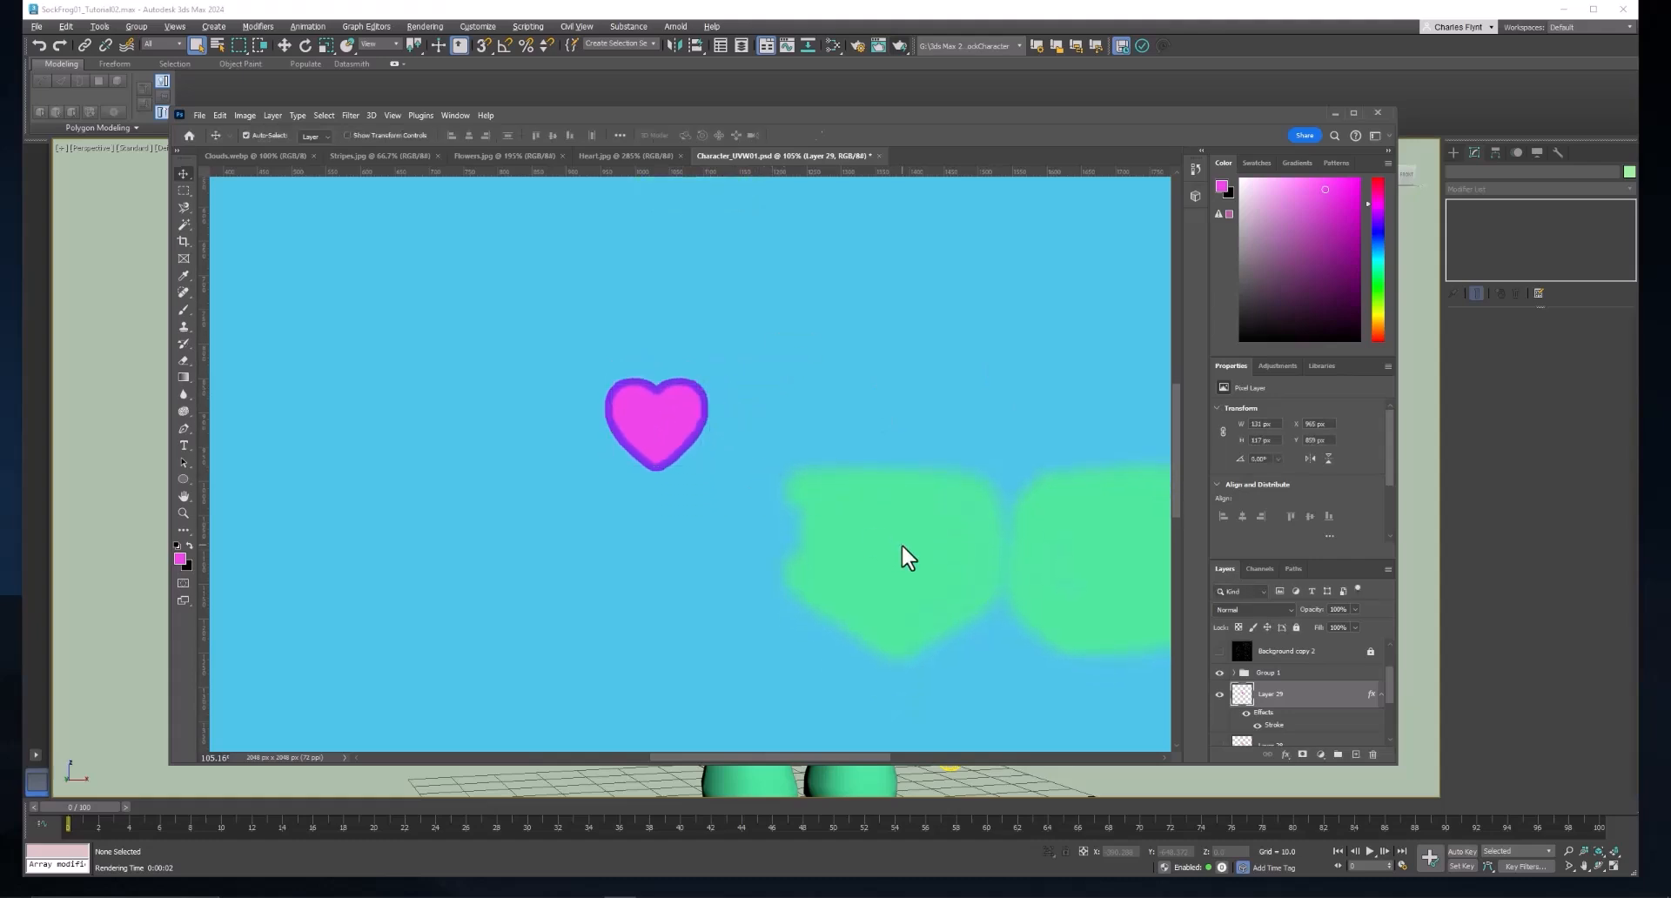
Move the outlined heart onto the center of the green patch at the texture's lower left.
scroll(910, 548, "down", 2)
scroll(910, 545, "down", 3)
scroll(922, 606, "down", 2)
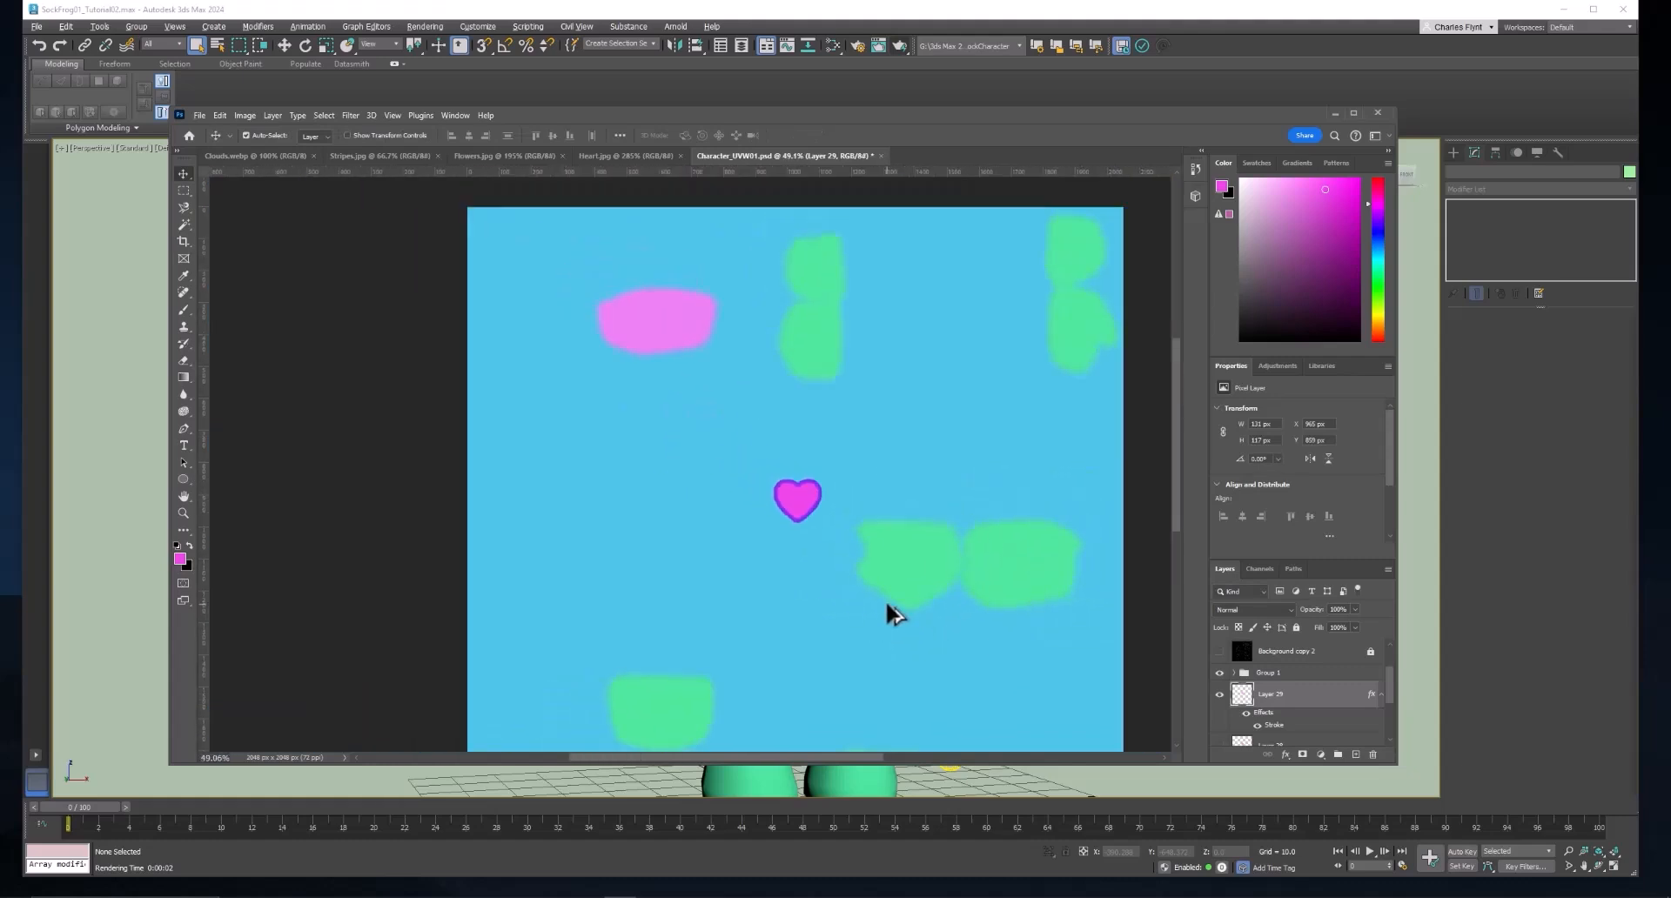
scroll(844, 552, "down", 1)
left_click_drag(810, 501, 679, 692)
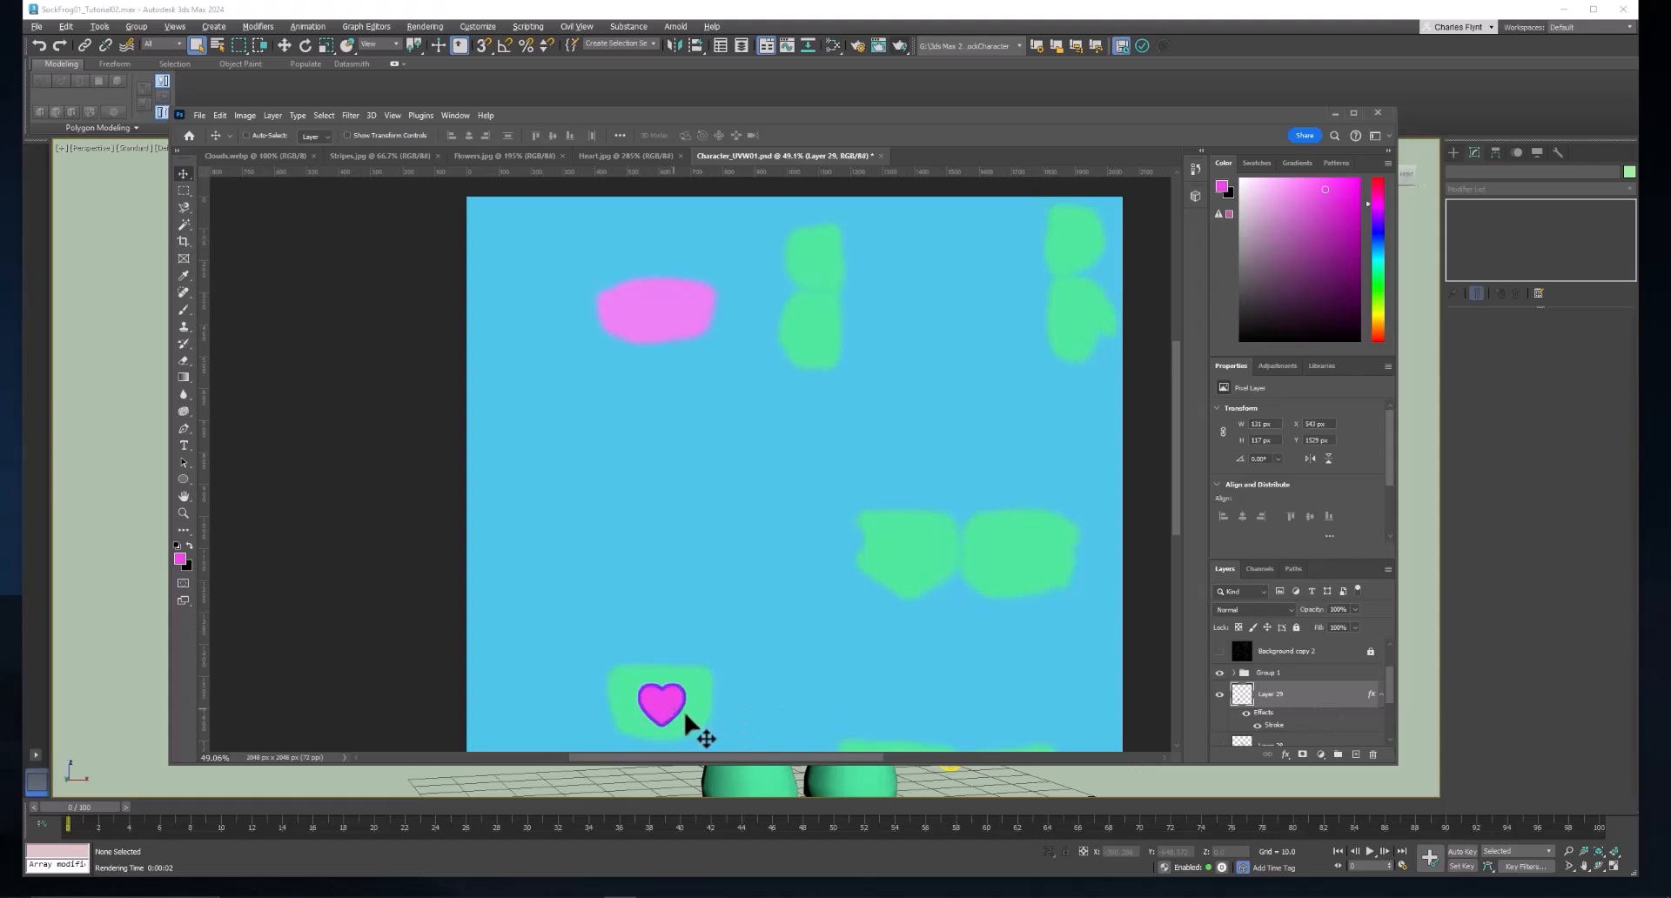
Duplicate the outlined heart and place the copy just beside the paired green patches at the texture's upper middle.
key("ctrl+c")
key("ctrl+v")
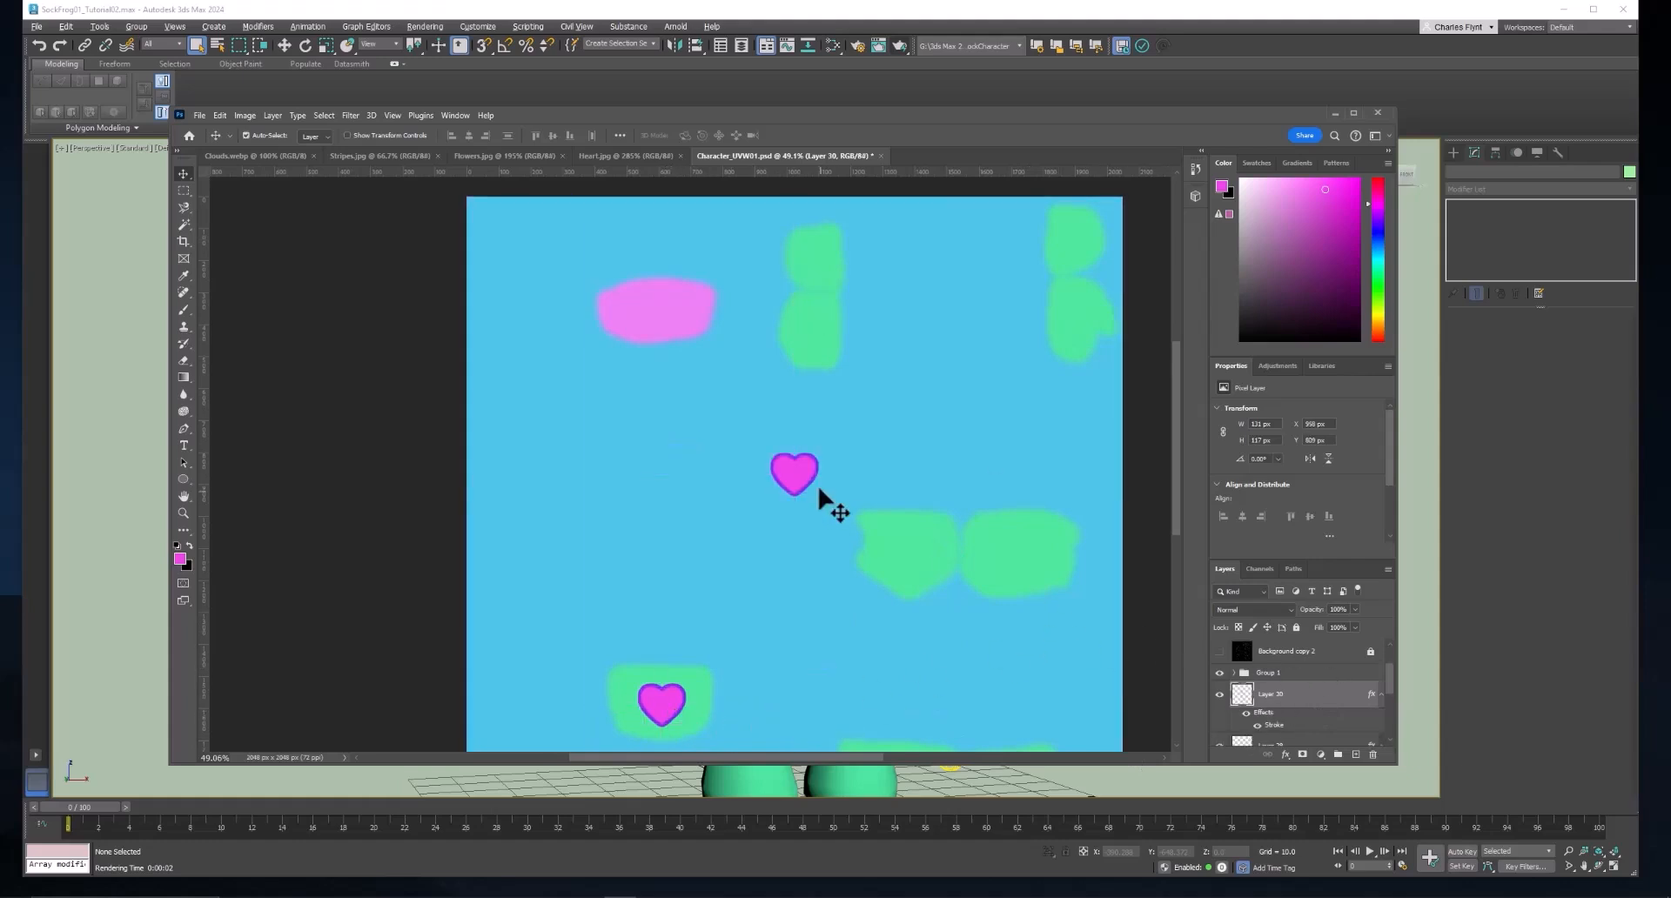
left_click_drag(805, 485, 863, 298)
Show the UV wireframe layer, paste another outlined heart, and position one heart on each of the two arm UV islands.
left_click(1219, 651)
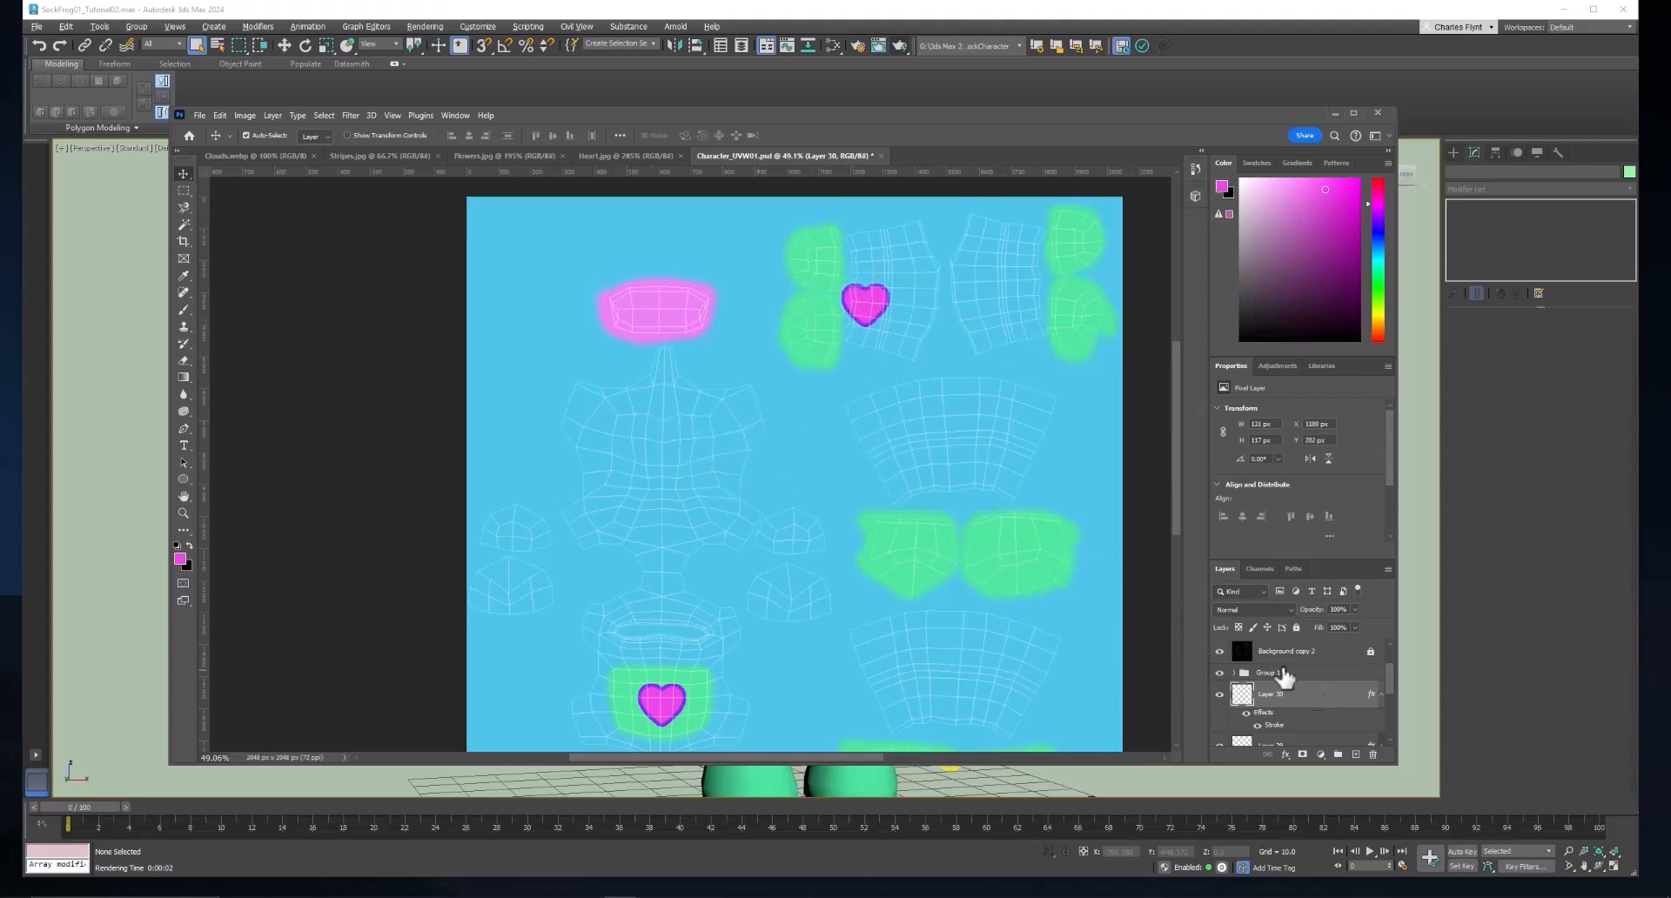
key("ctrl+v")
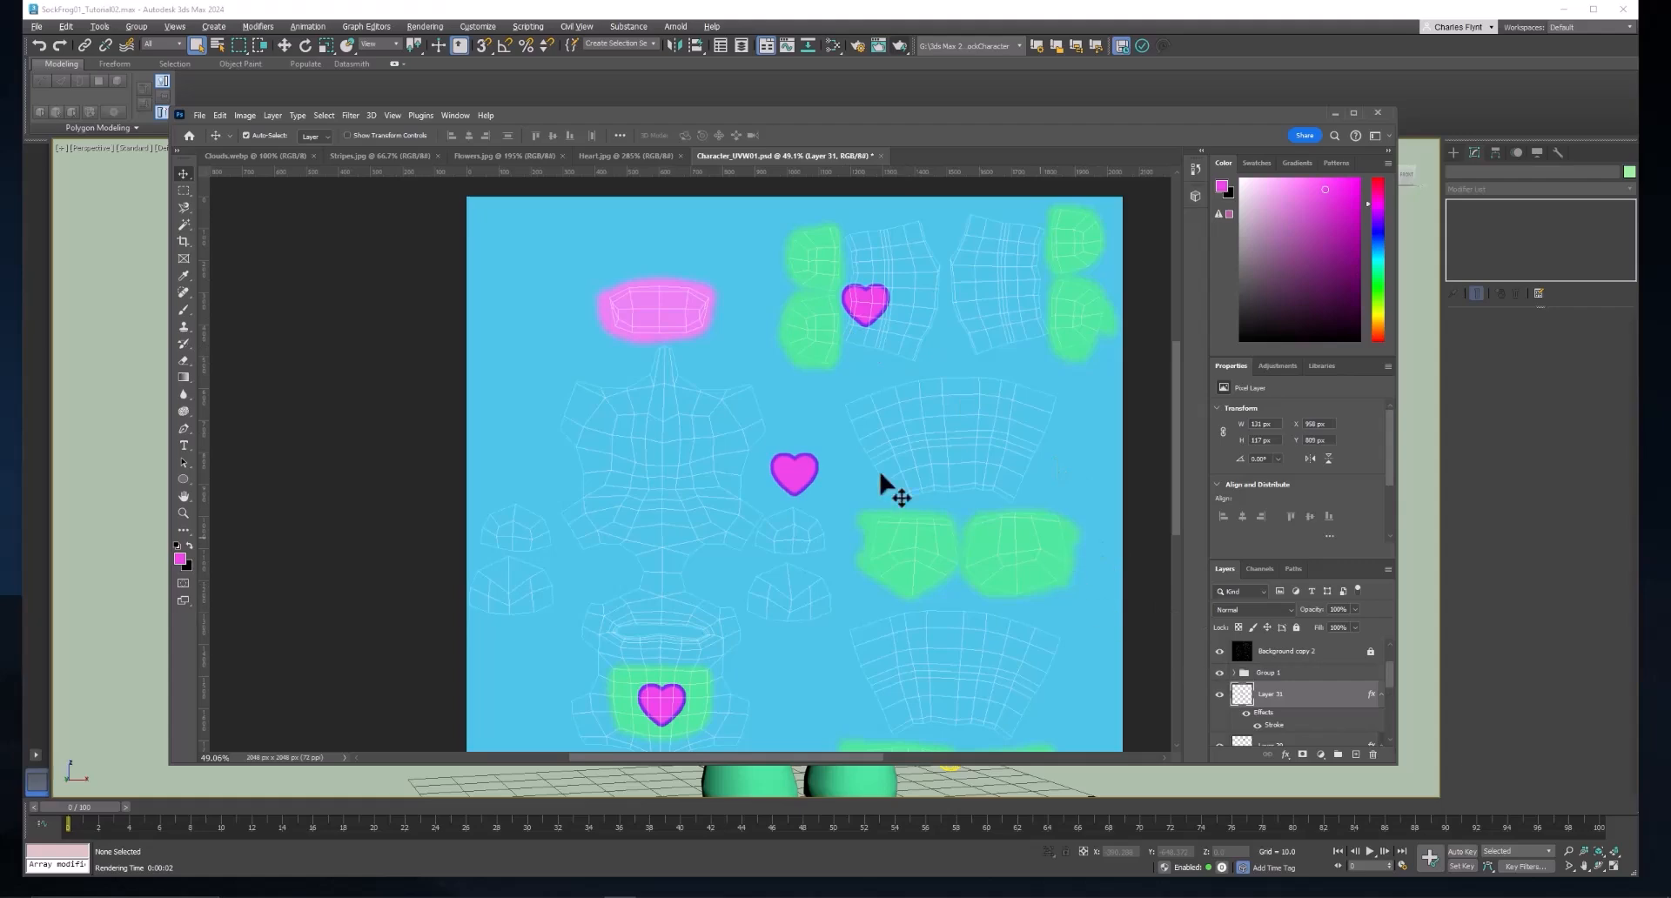
left_click_drag(813, 485, 1003, 275)
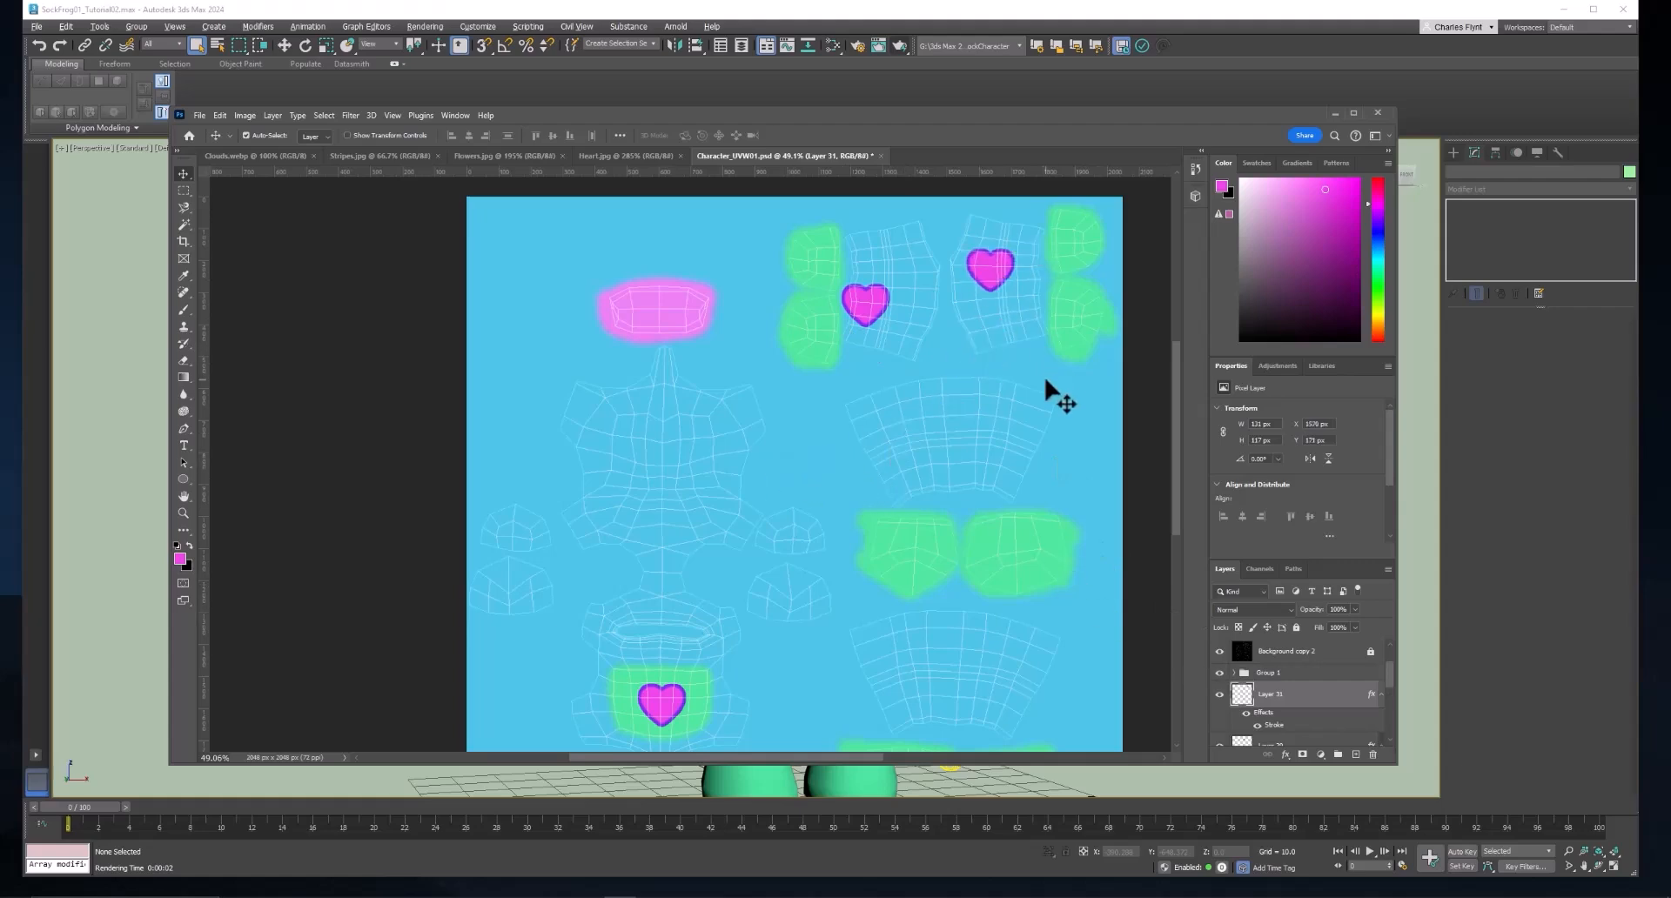
left_click_drag(878, 306, 897, 296)
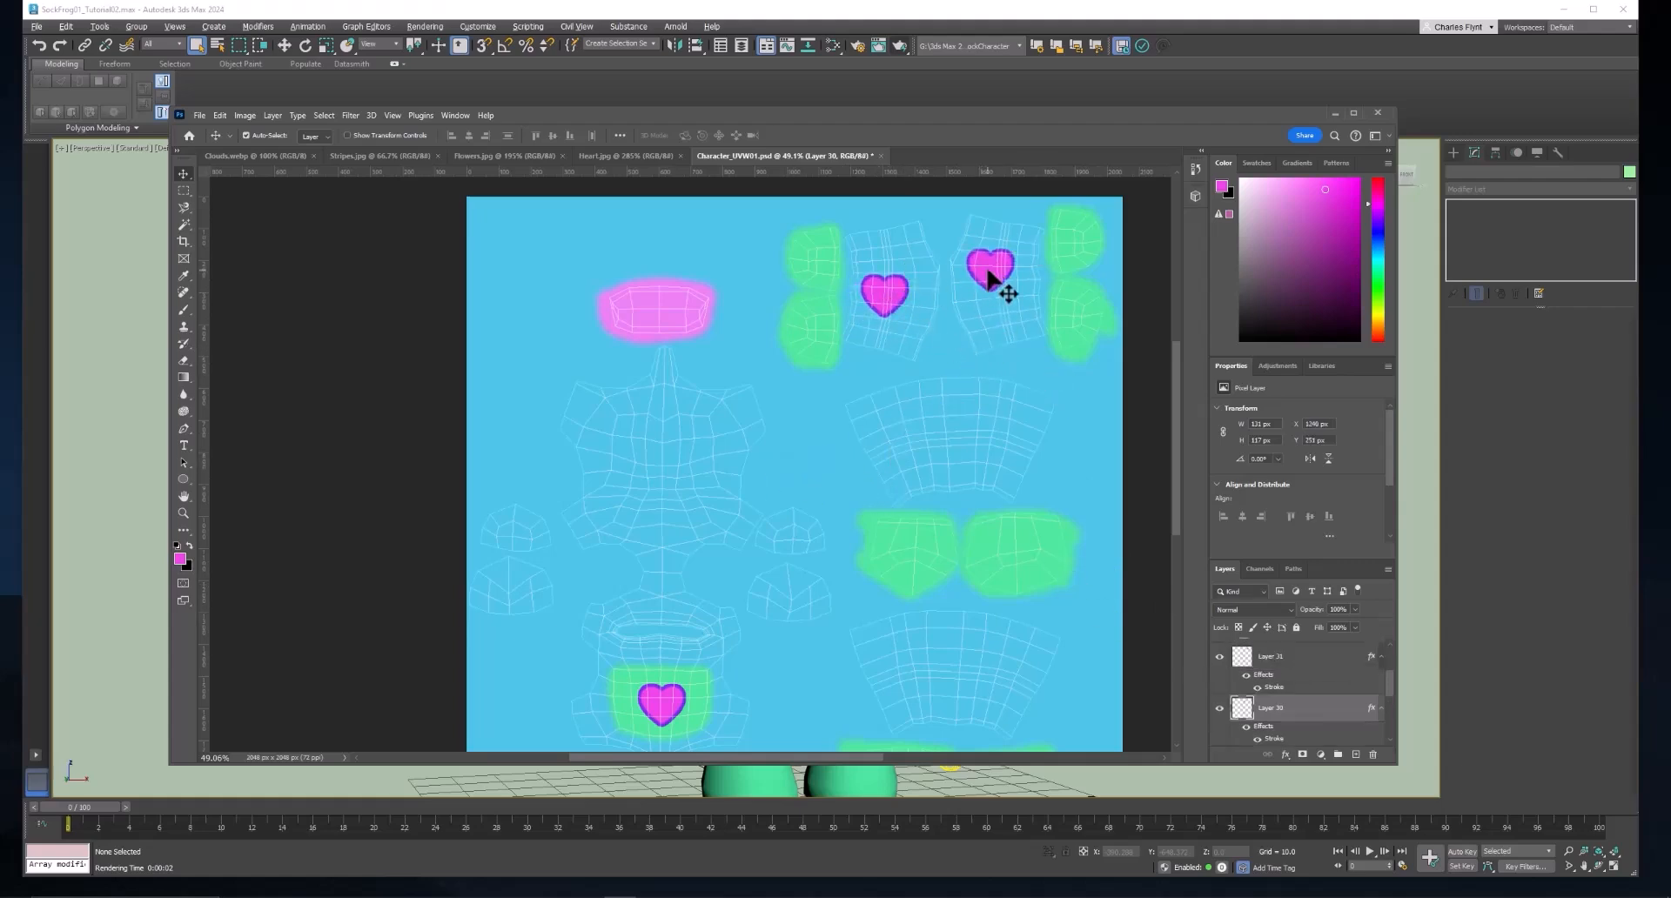
left_click_drag(990, 276, 999, 268)
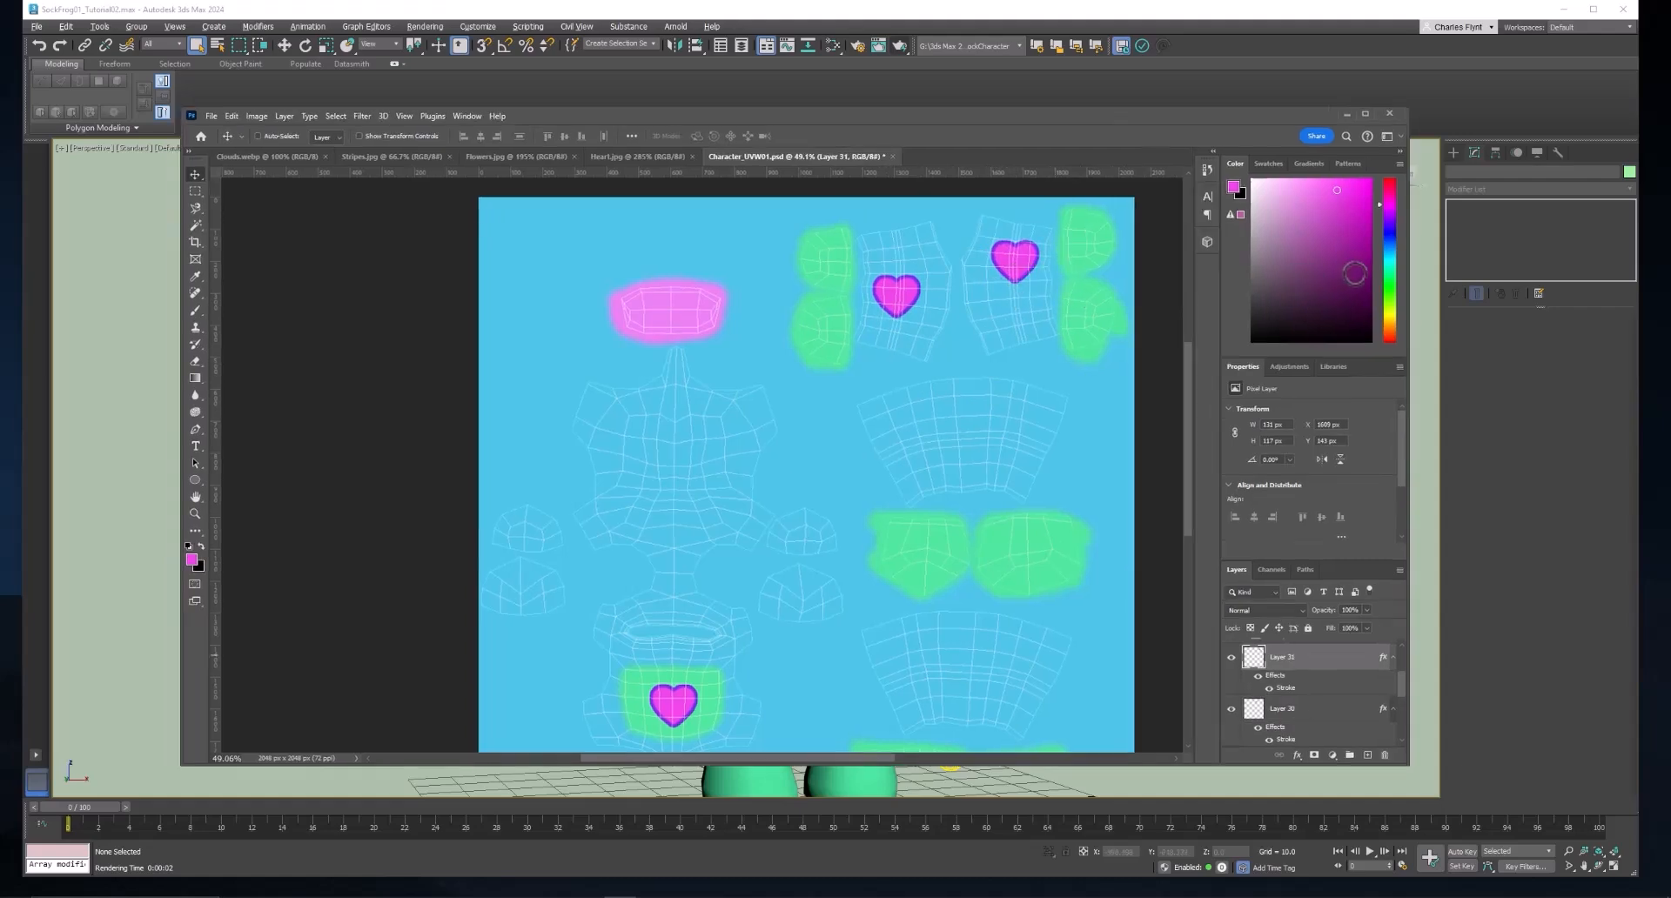
Scale the hearts on both arm UV islands down proportionally to about 60% and apply each transformation.
key("ctrl+t")
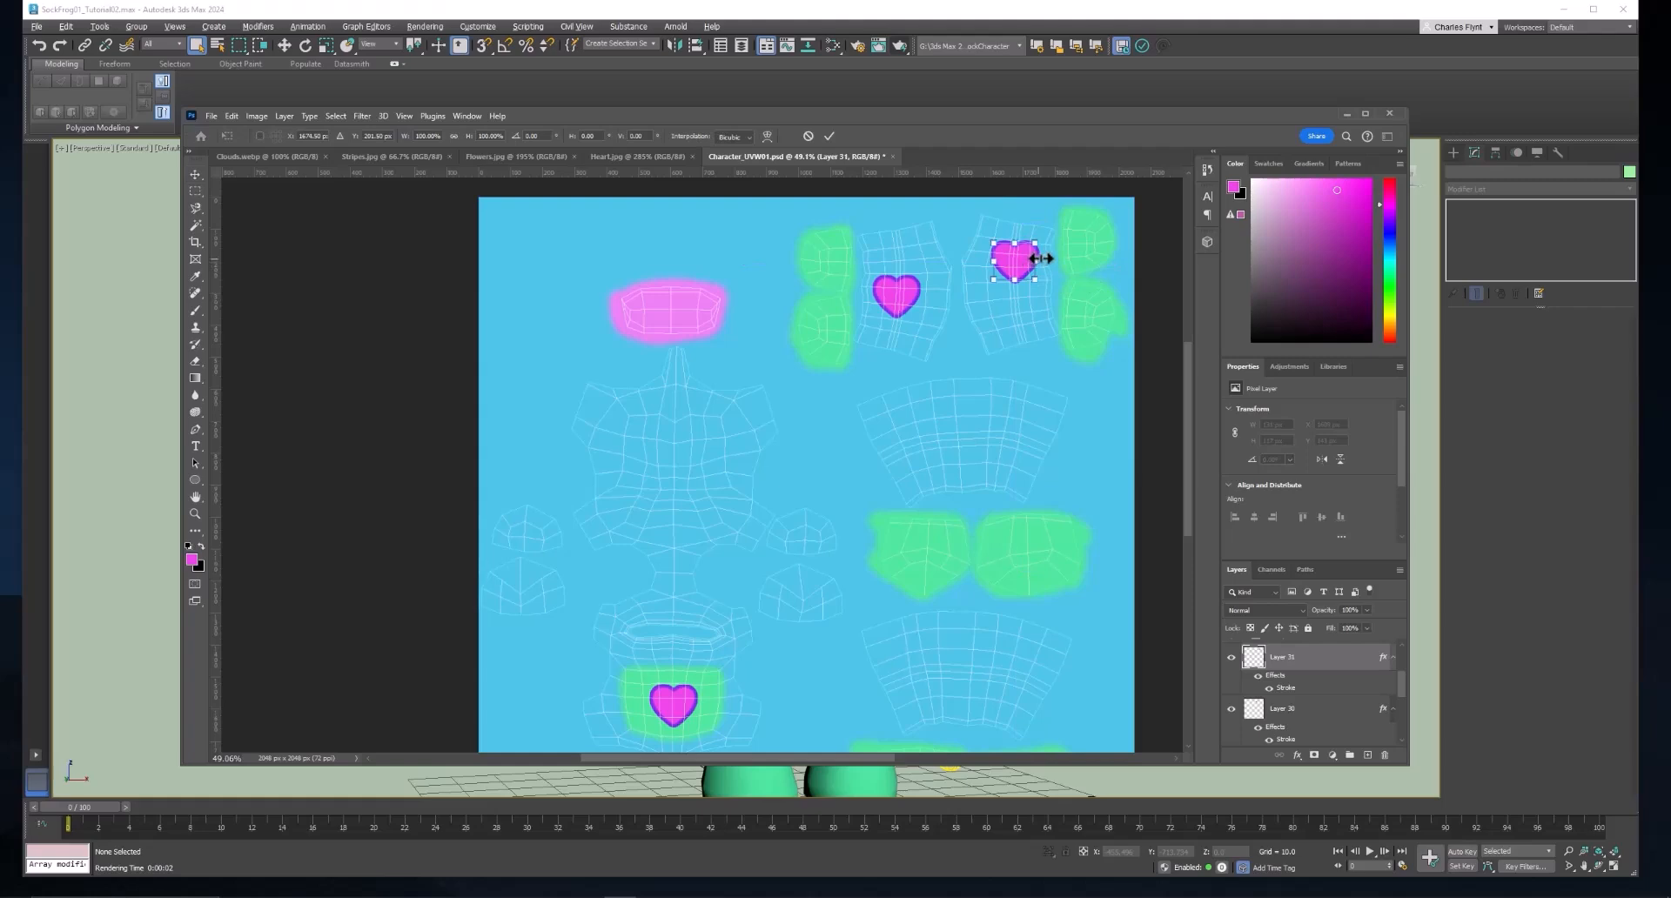
left_click_drag(1036, 246, 1023, 256)
key("Return")
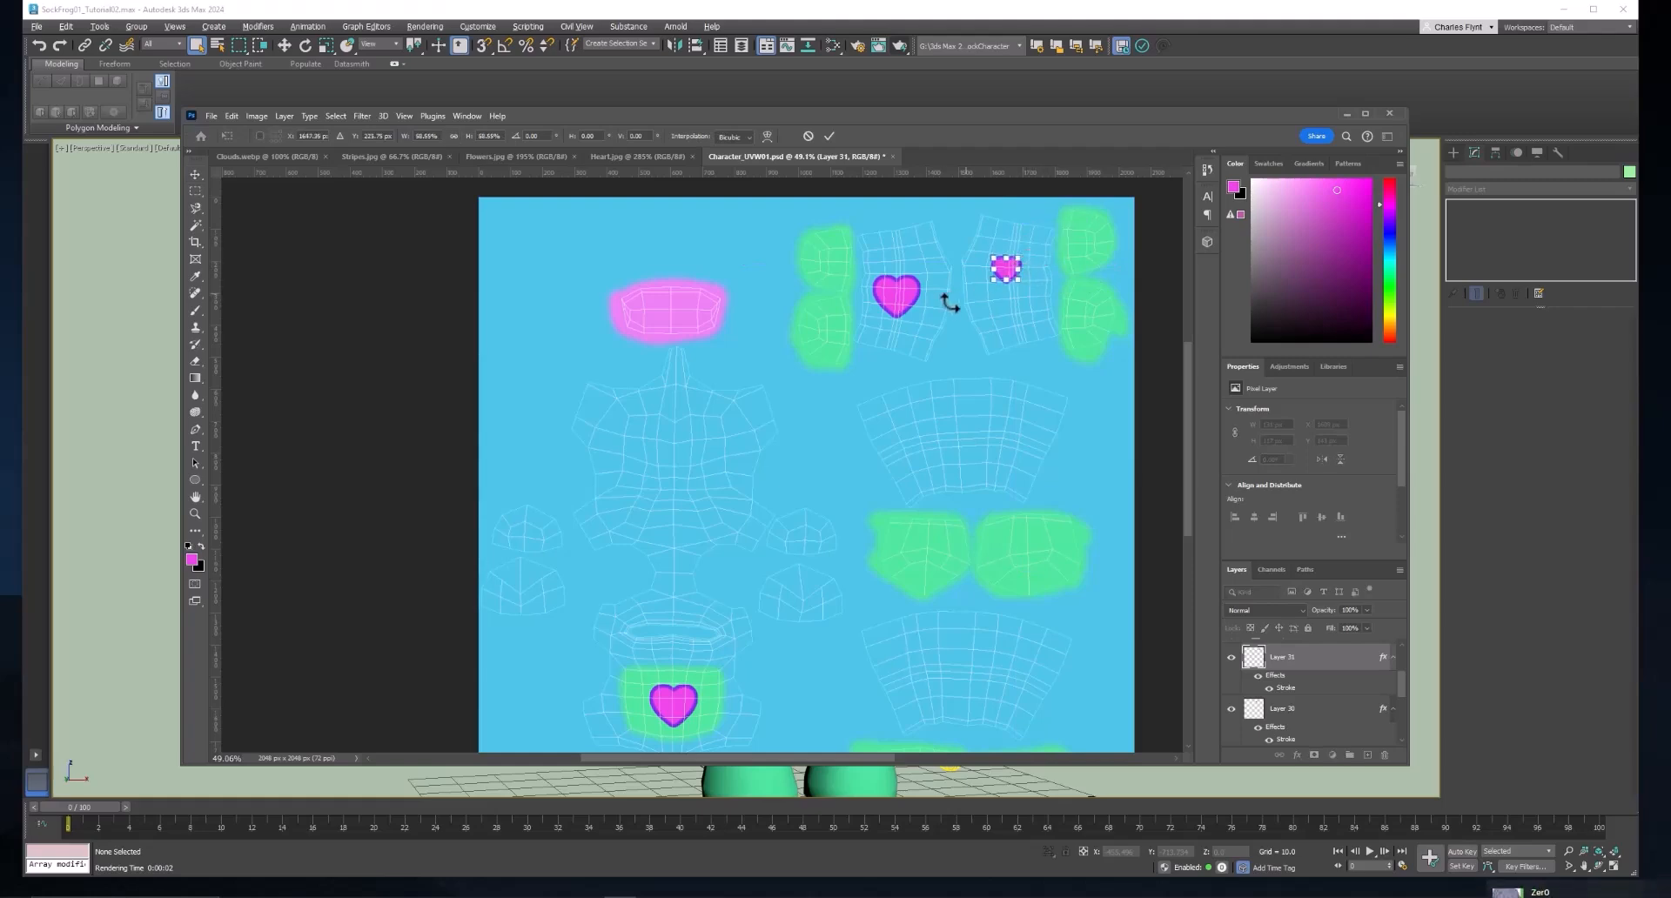
left_click(903, 299)
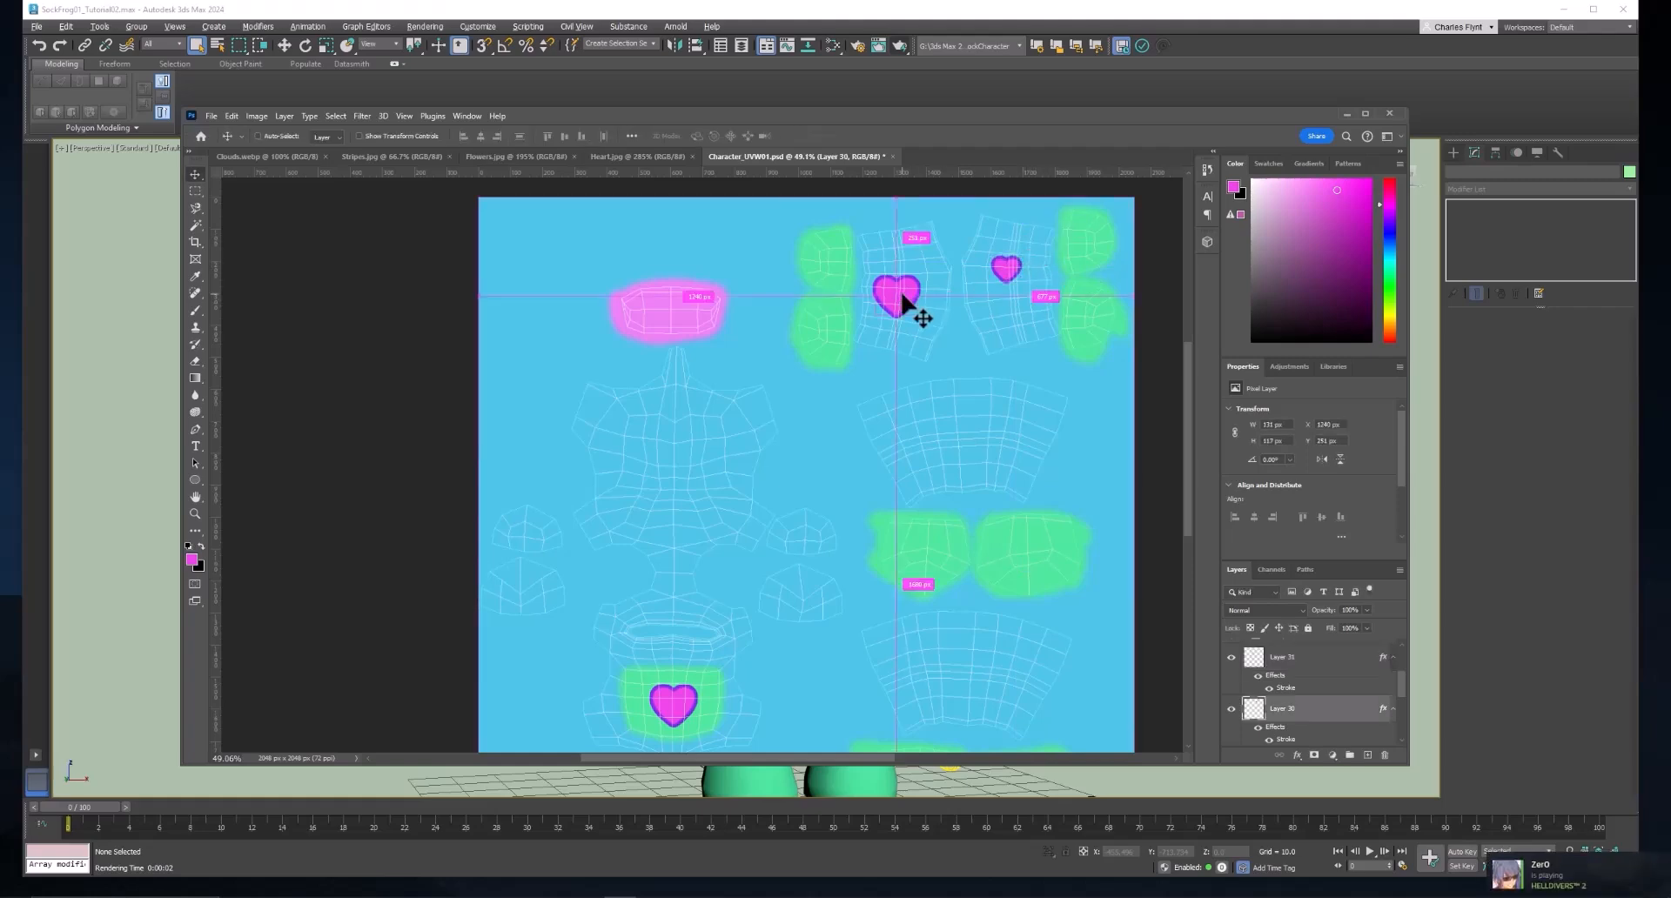
key("ctrl+t")
left_click_drag(918, 278, 903, 291)
key("Return")
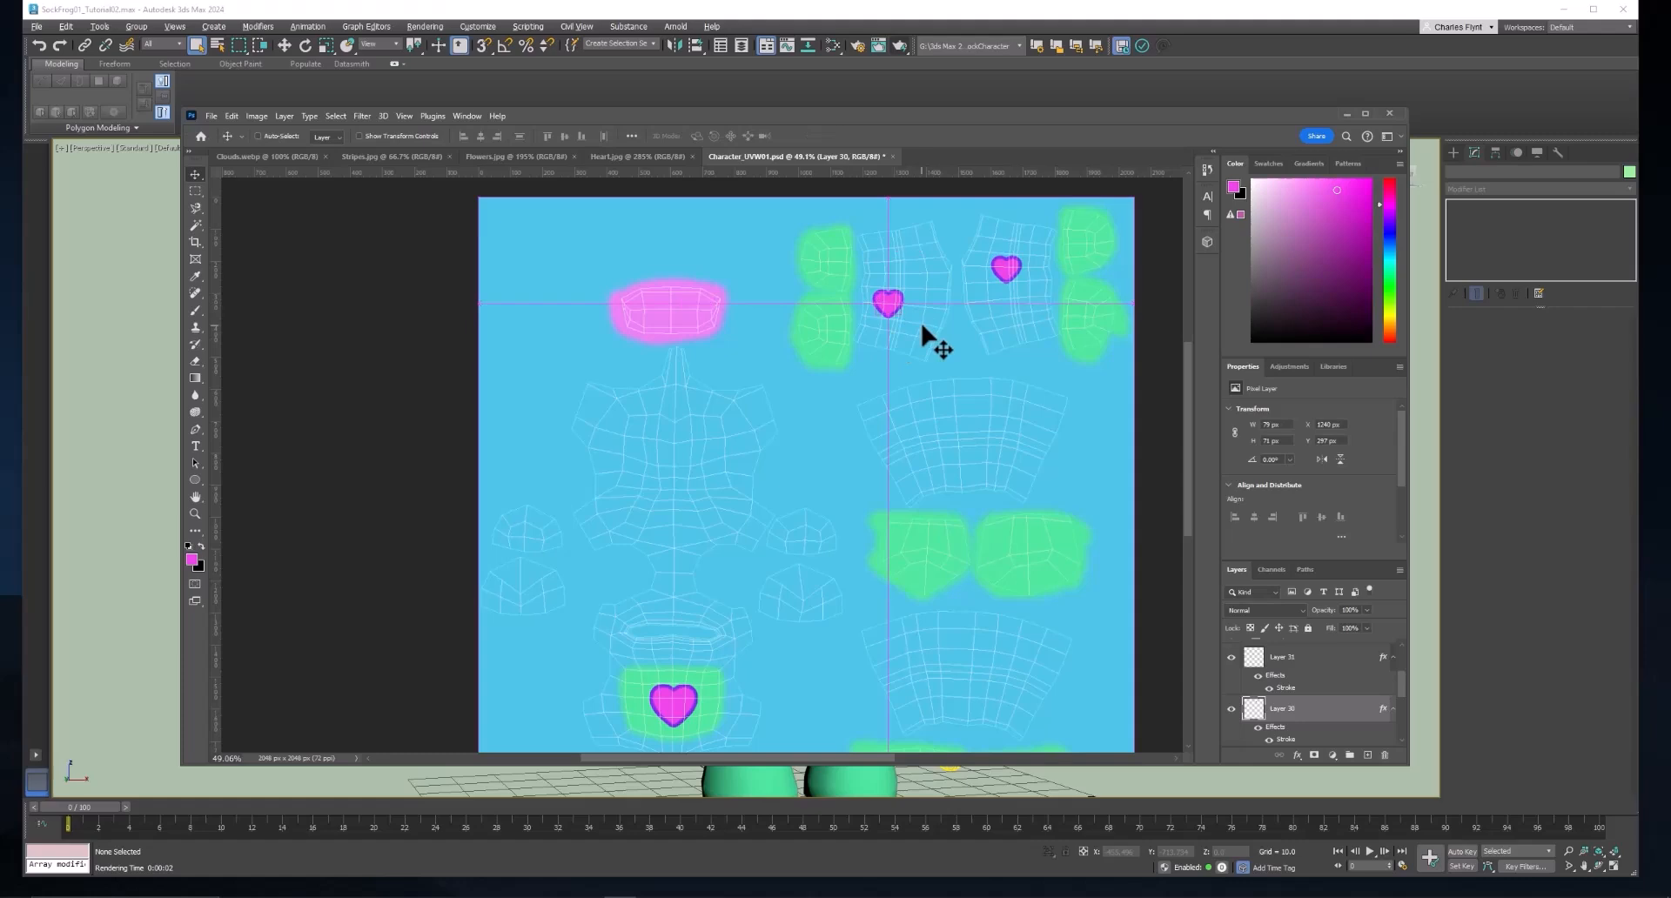
Paste three more small hearts, placing two on the first arm's UV island and one below the heart on the other arm's.
key("ctrl+v")
left_click_drag(822, 459, 930, 277)
key("ctrl+v")
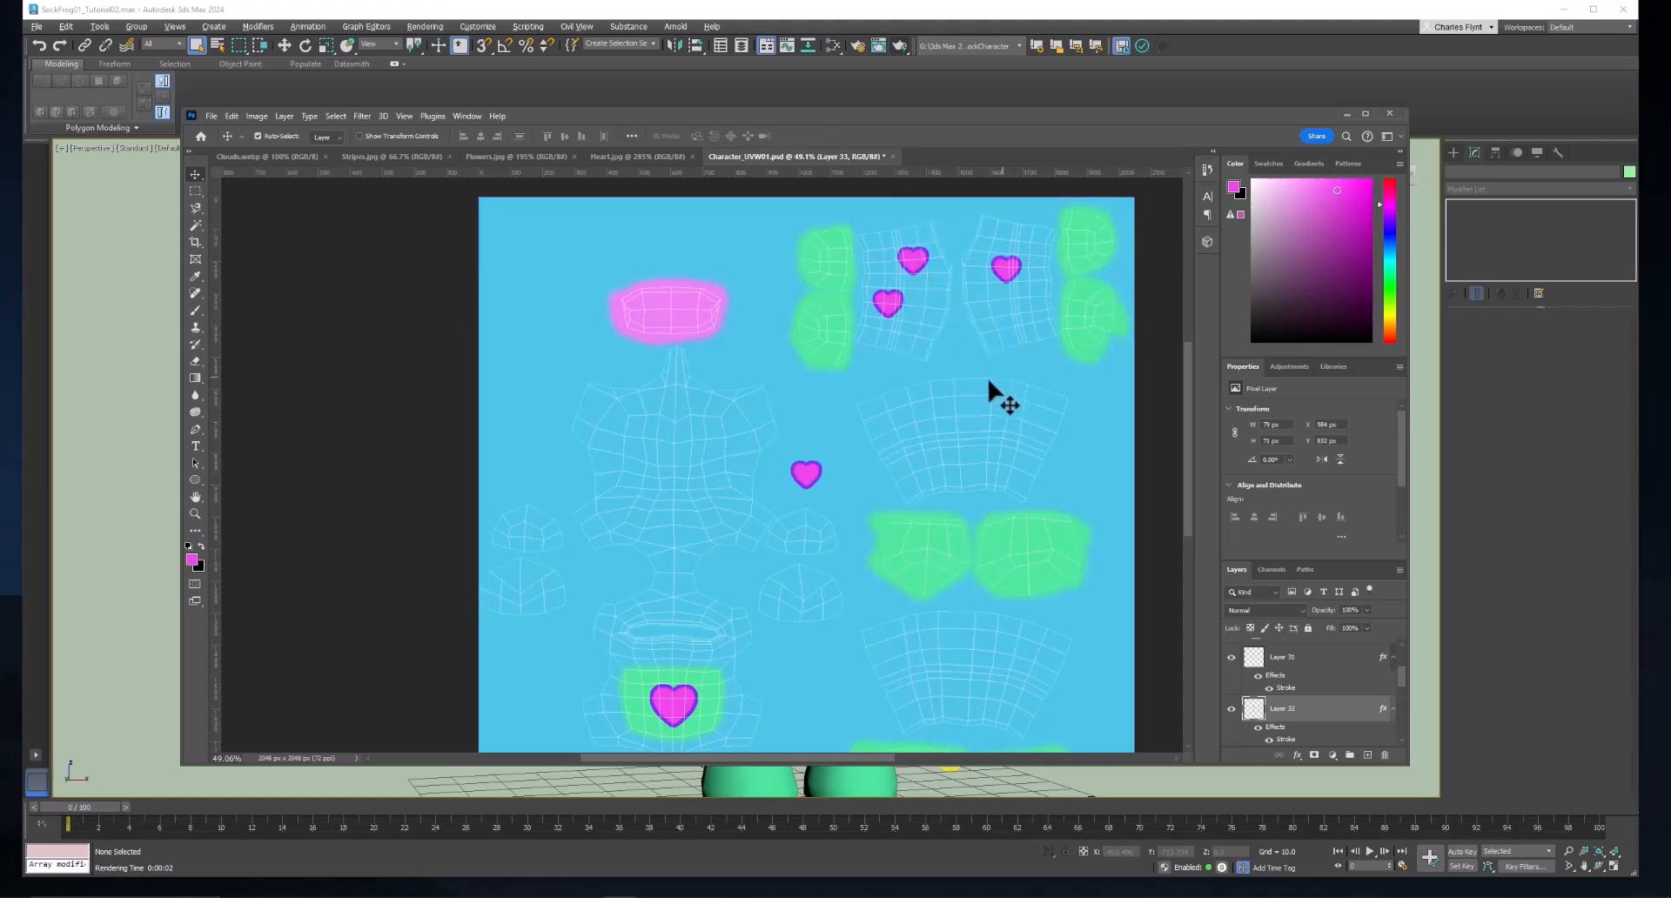
left_click_drag(818, 481, 923, 321)
left_click(897, 308)
key("ctrl+z")
left_click_drag(817, 470, 934, 323)
key("ctrl+v")
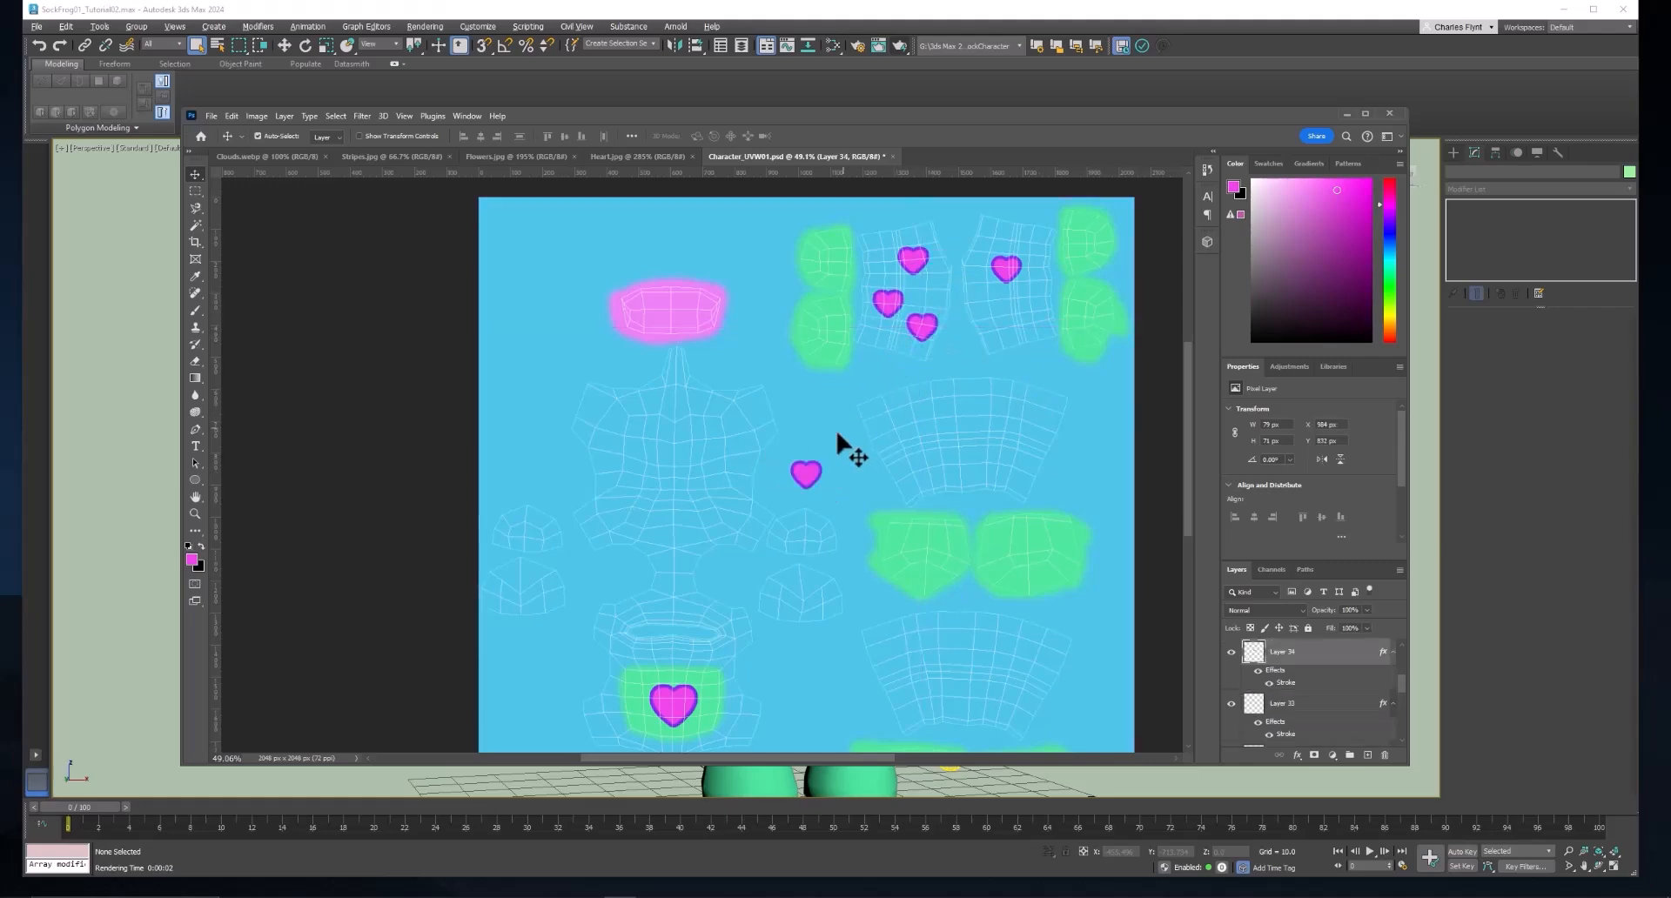
left_click_drag(814, 477, 1009, 310)
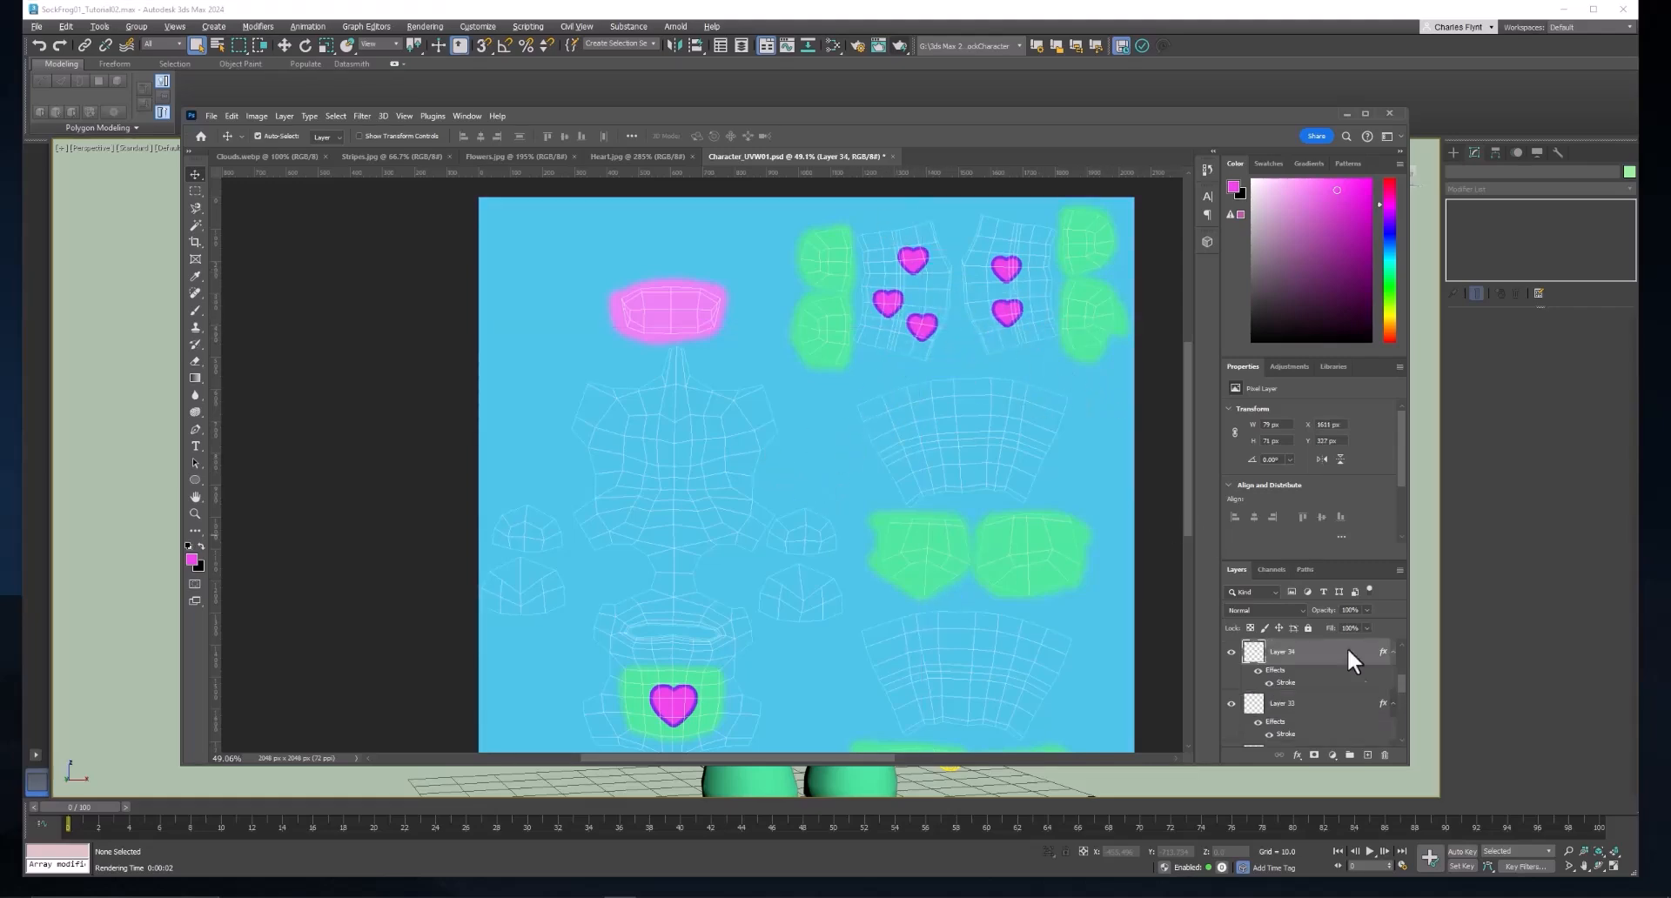
Hide the UV wireframe layer and export the texture as a PNG, replacing Character_BaseColor01 in the images folder.
scroll(1288, 678, "up", 5)
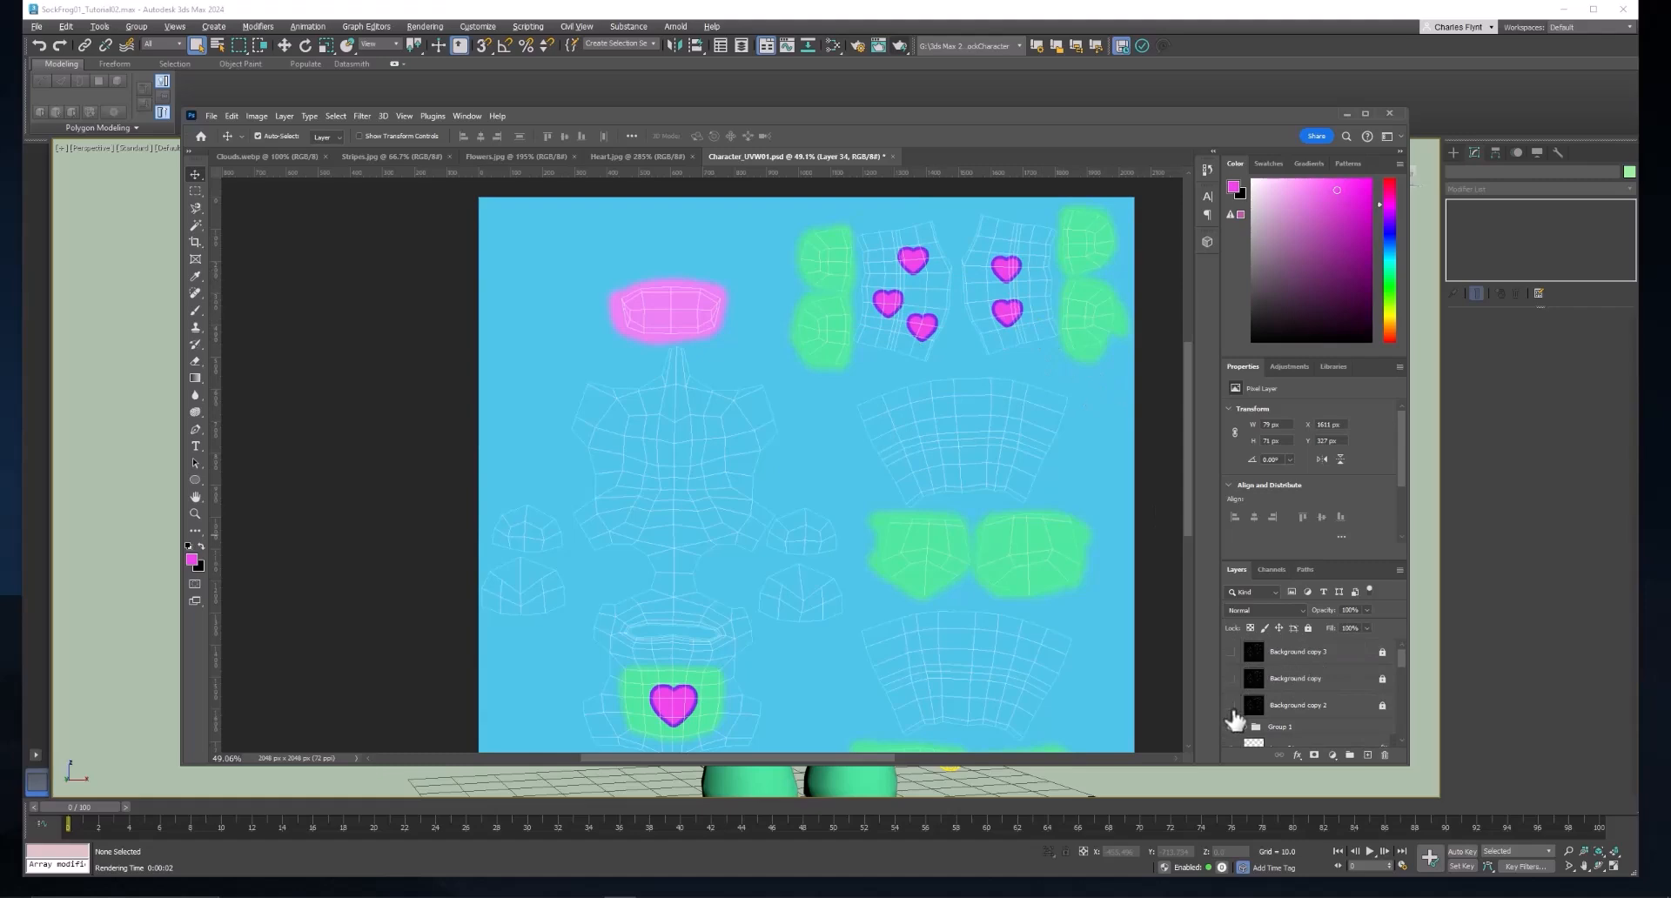
left_click(1233, 717)
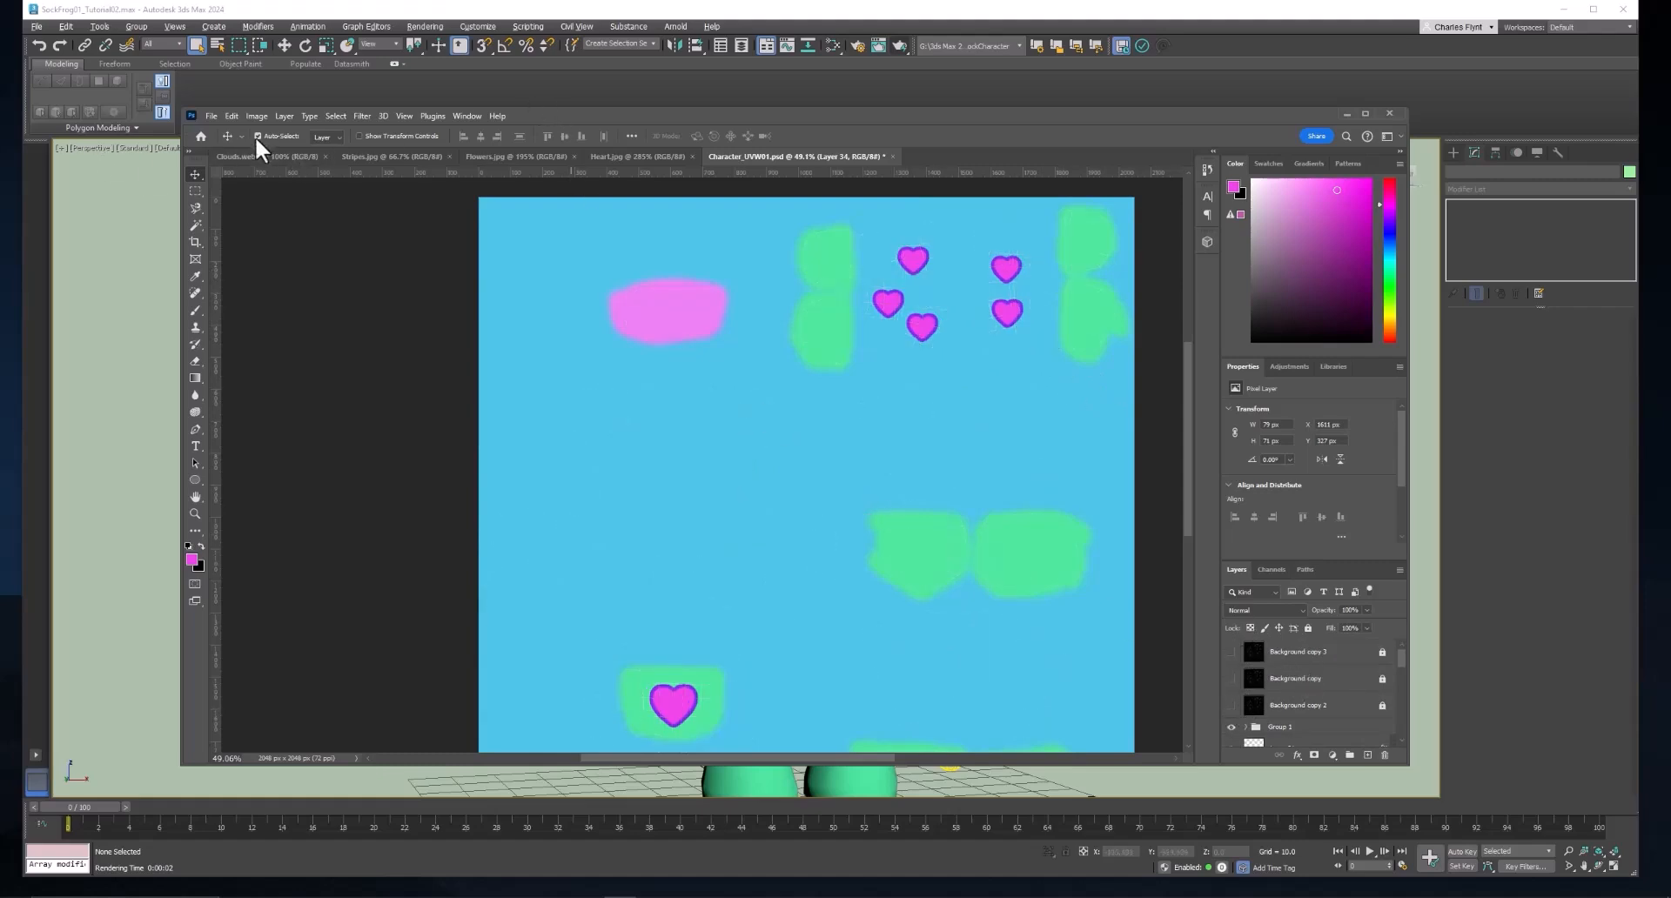
left_click(211, 116)
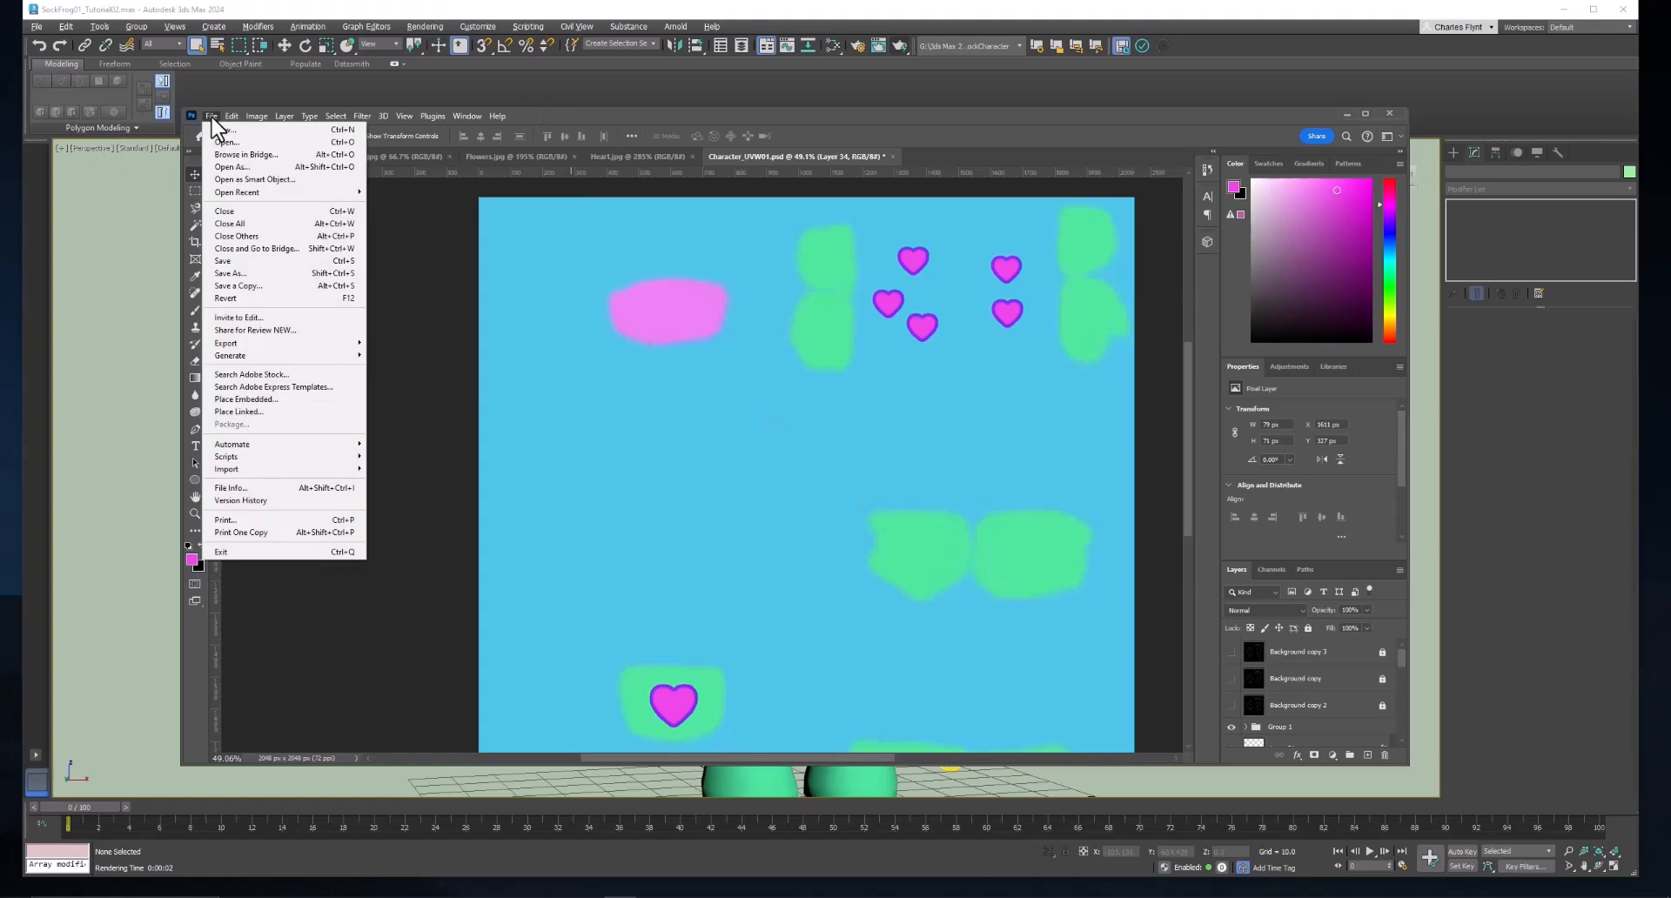
mouse_move(271, 342)
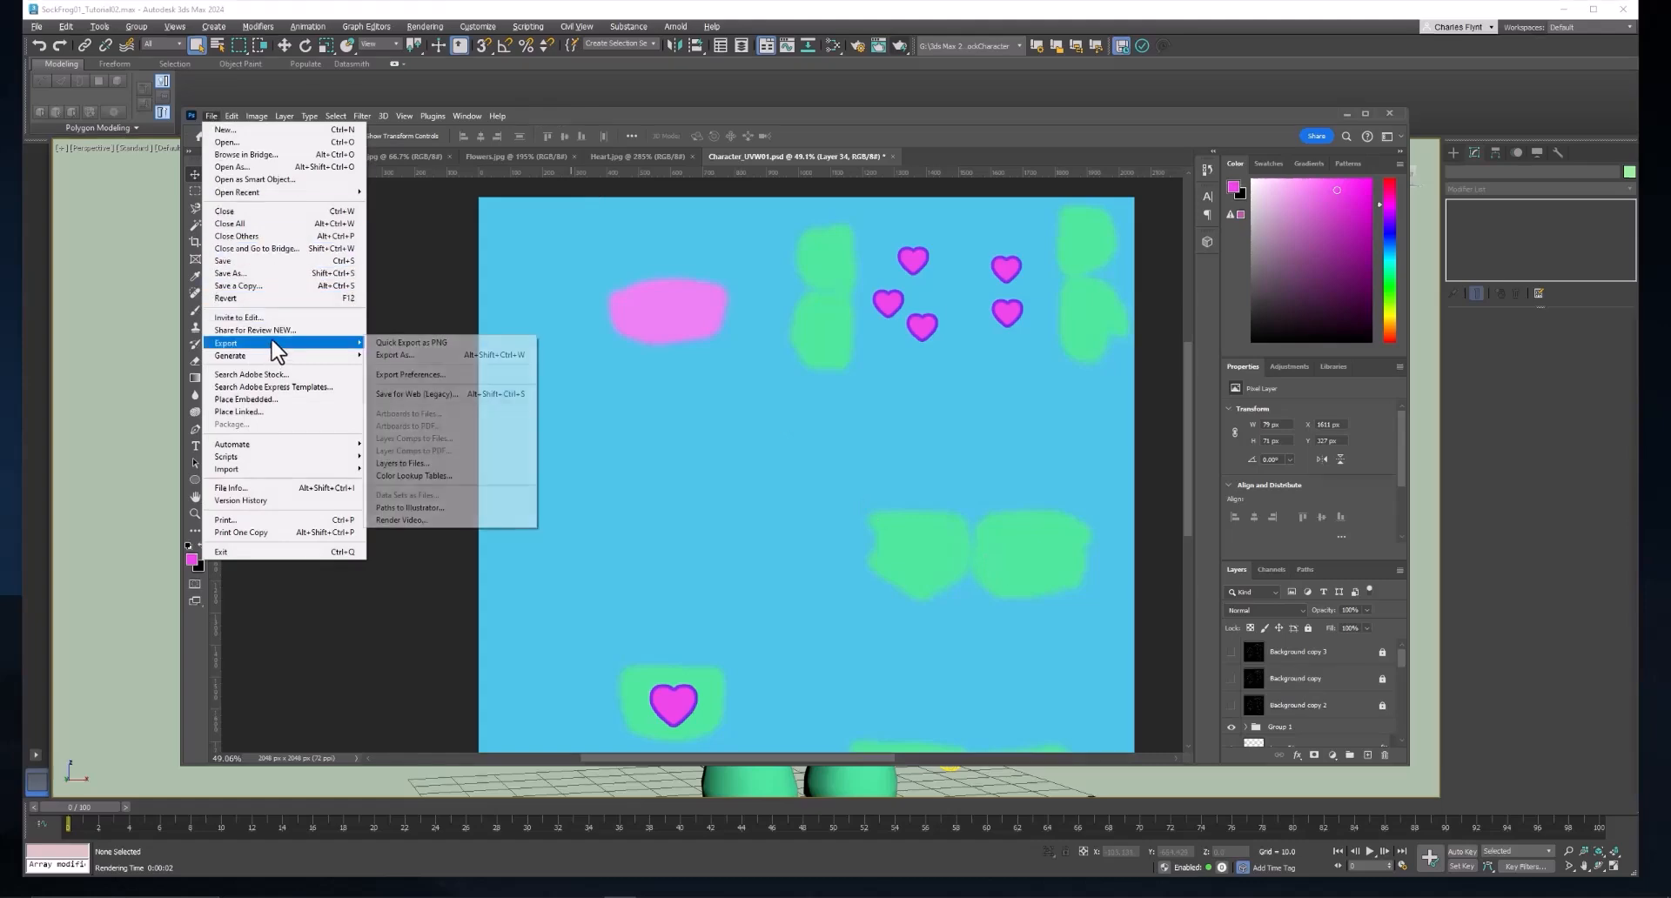
left_click(416, 354)
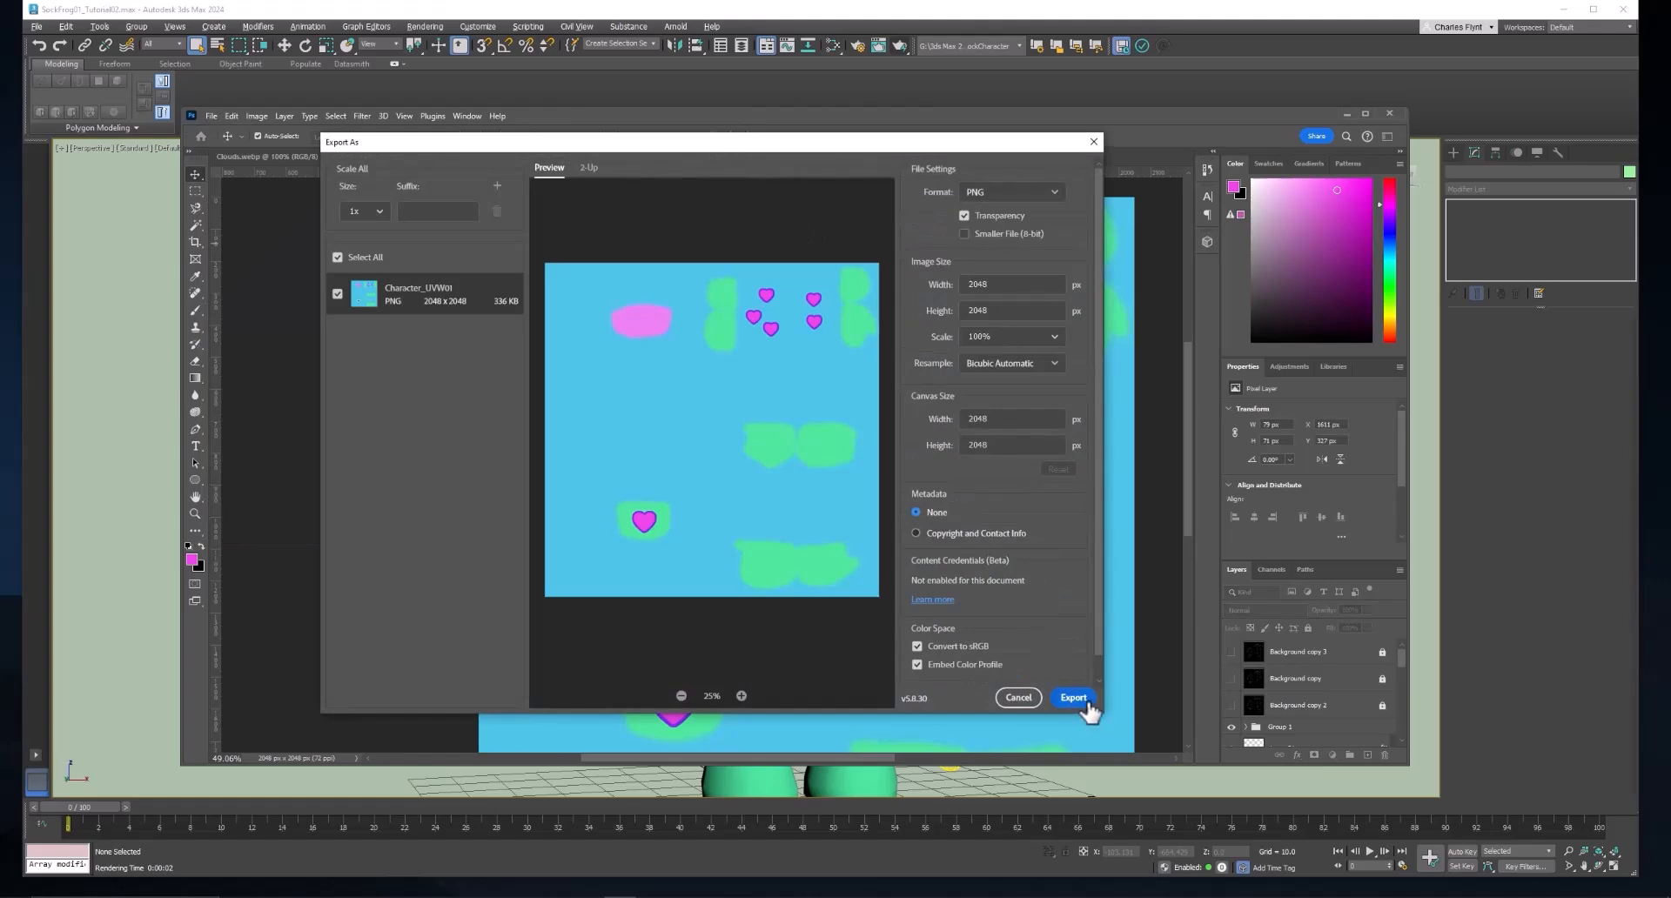
left_click(1084, 703)
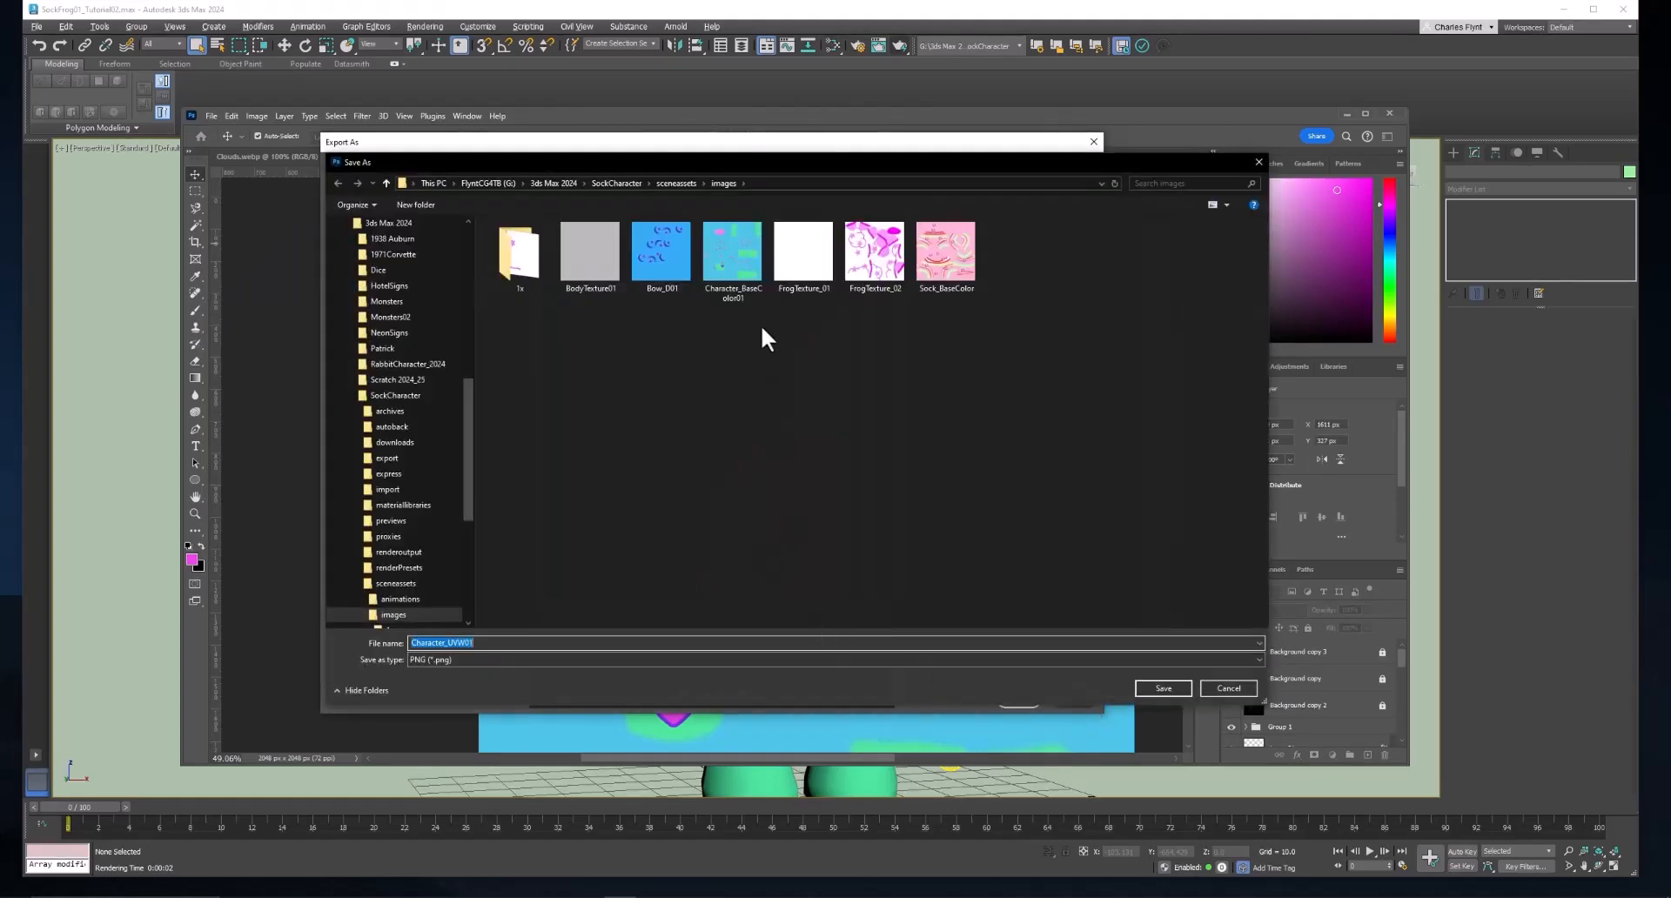
left_click(769, 254)
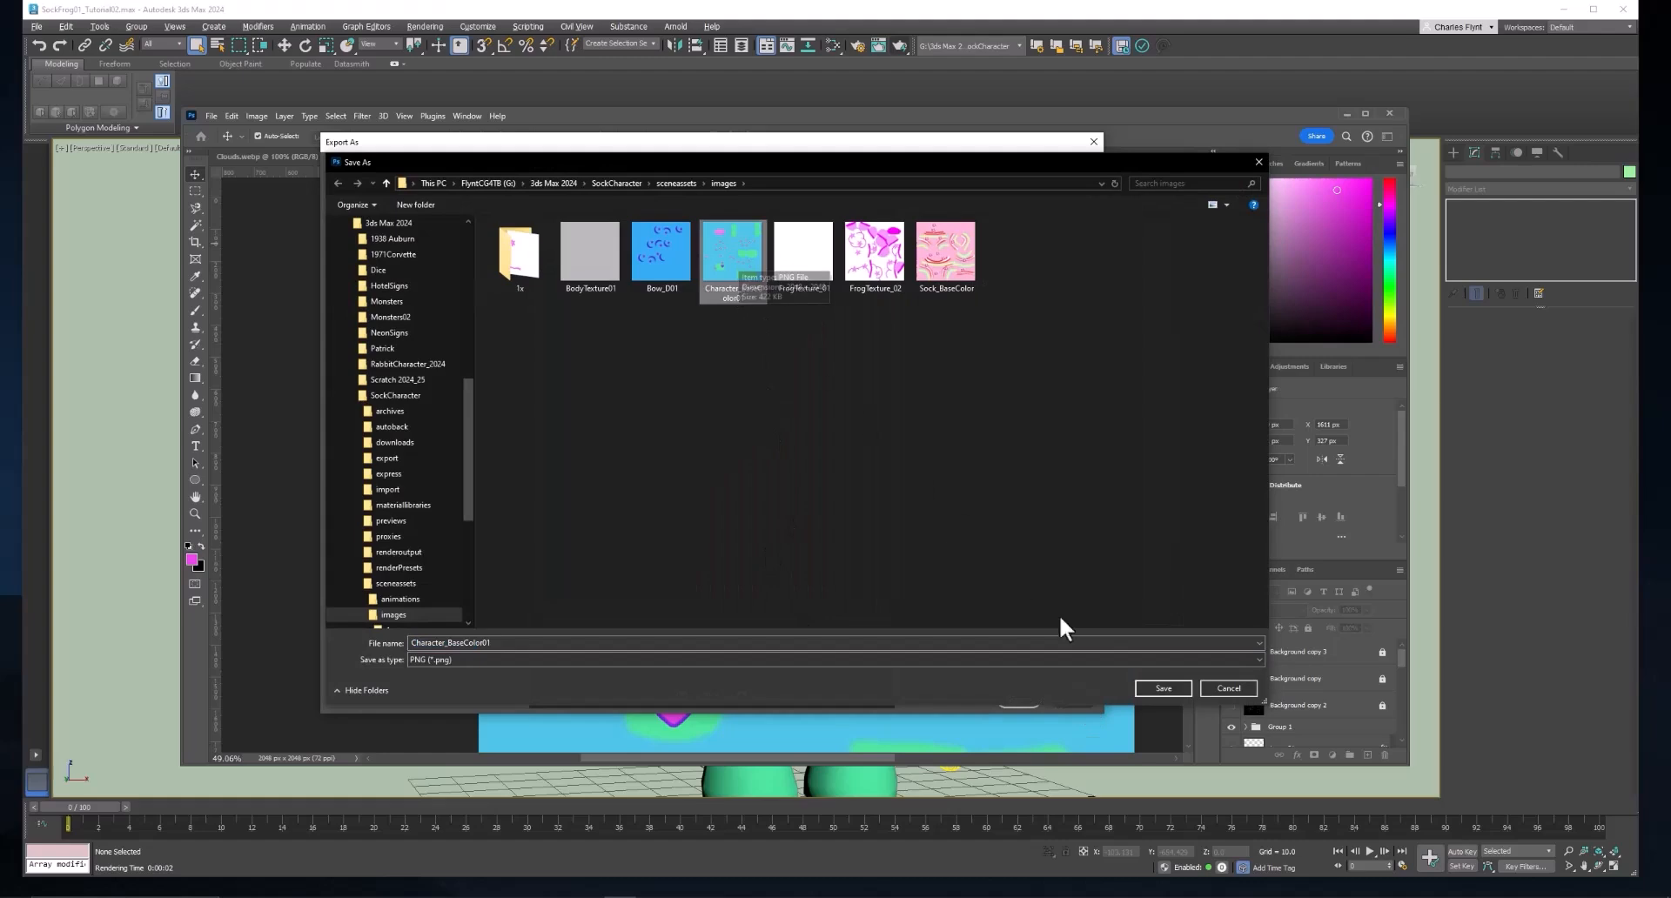
left_click(1173, 687)
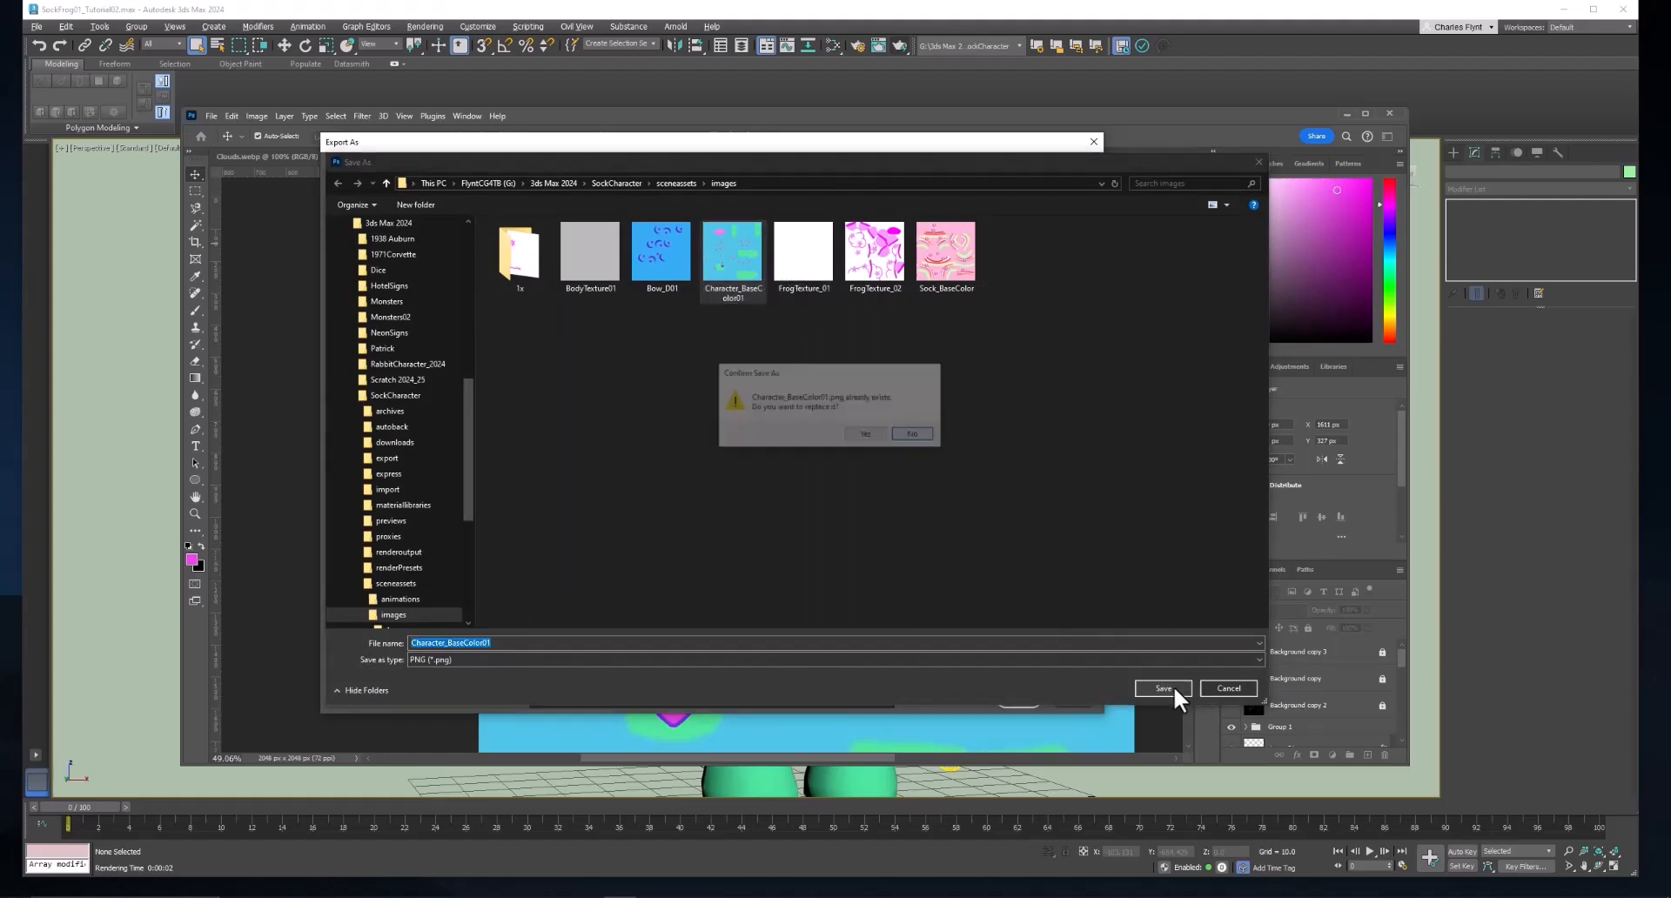
left_click(861, 436)
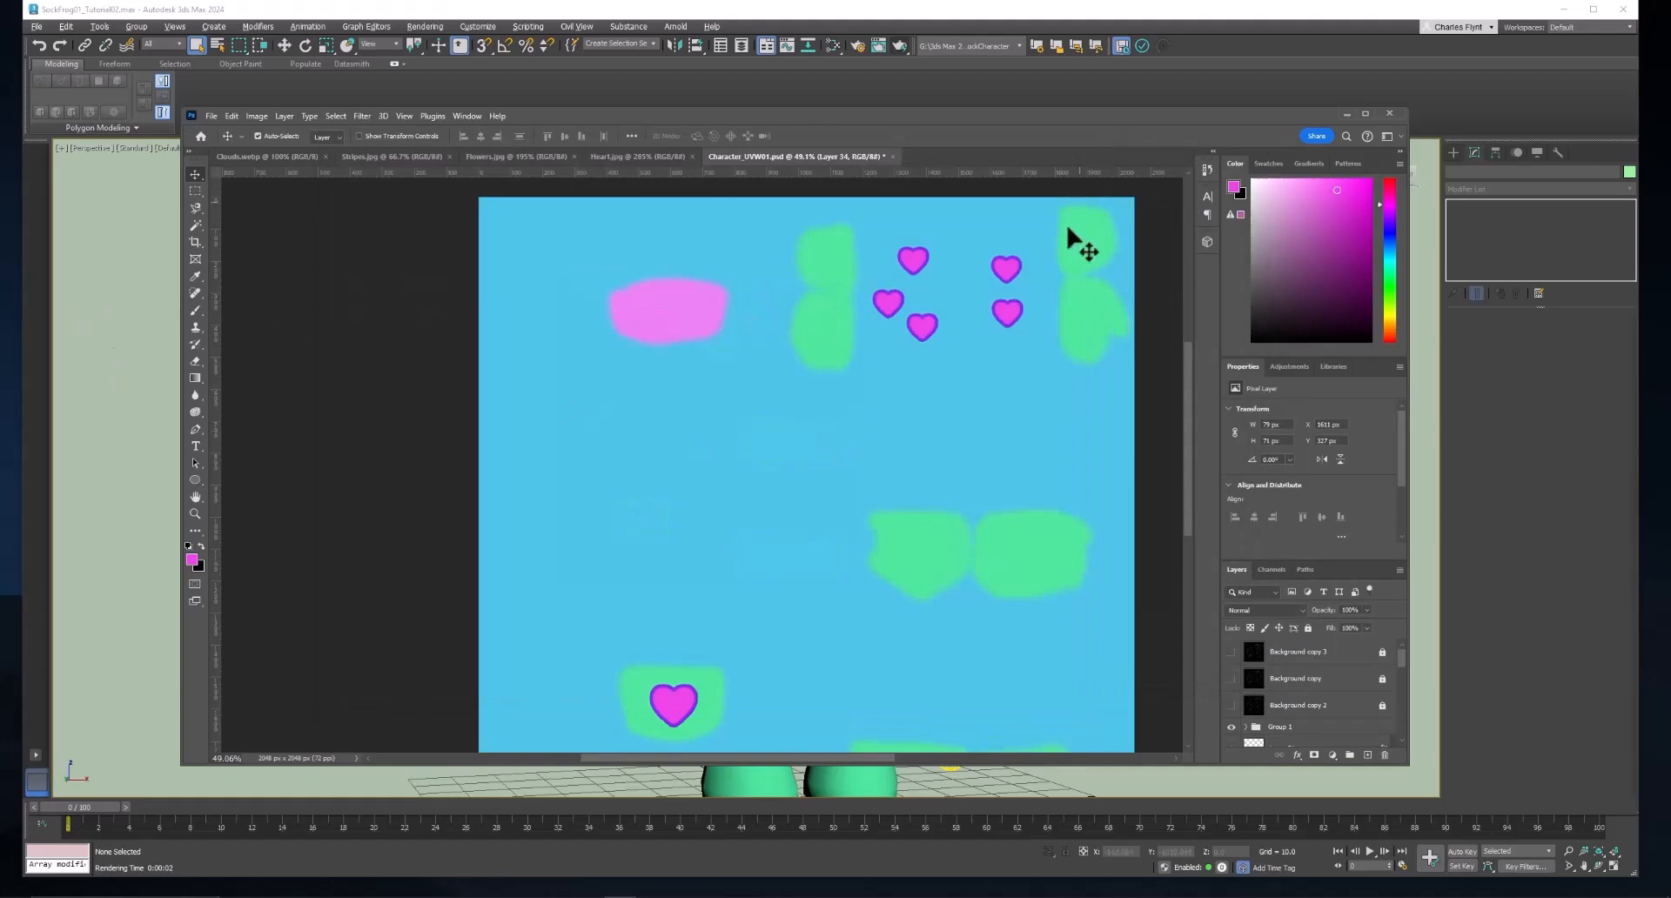
Switch to 3ds Max and inspect the hearts on the frog's chest and arms in the Perspective view.
left_click(102, 409)
scroll(898, 454, "up", 3)
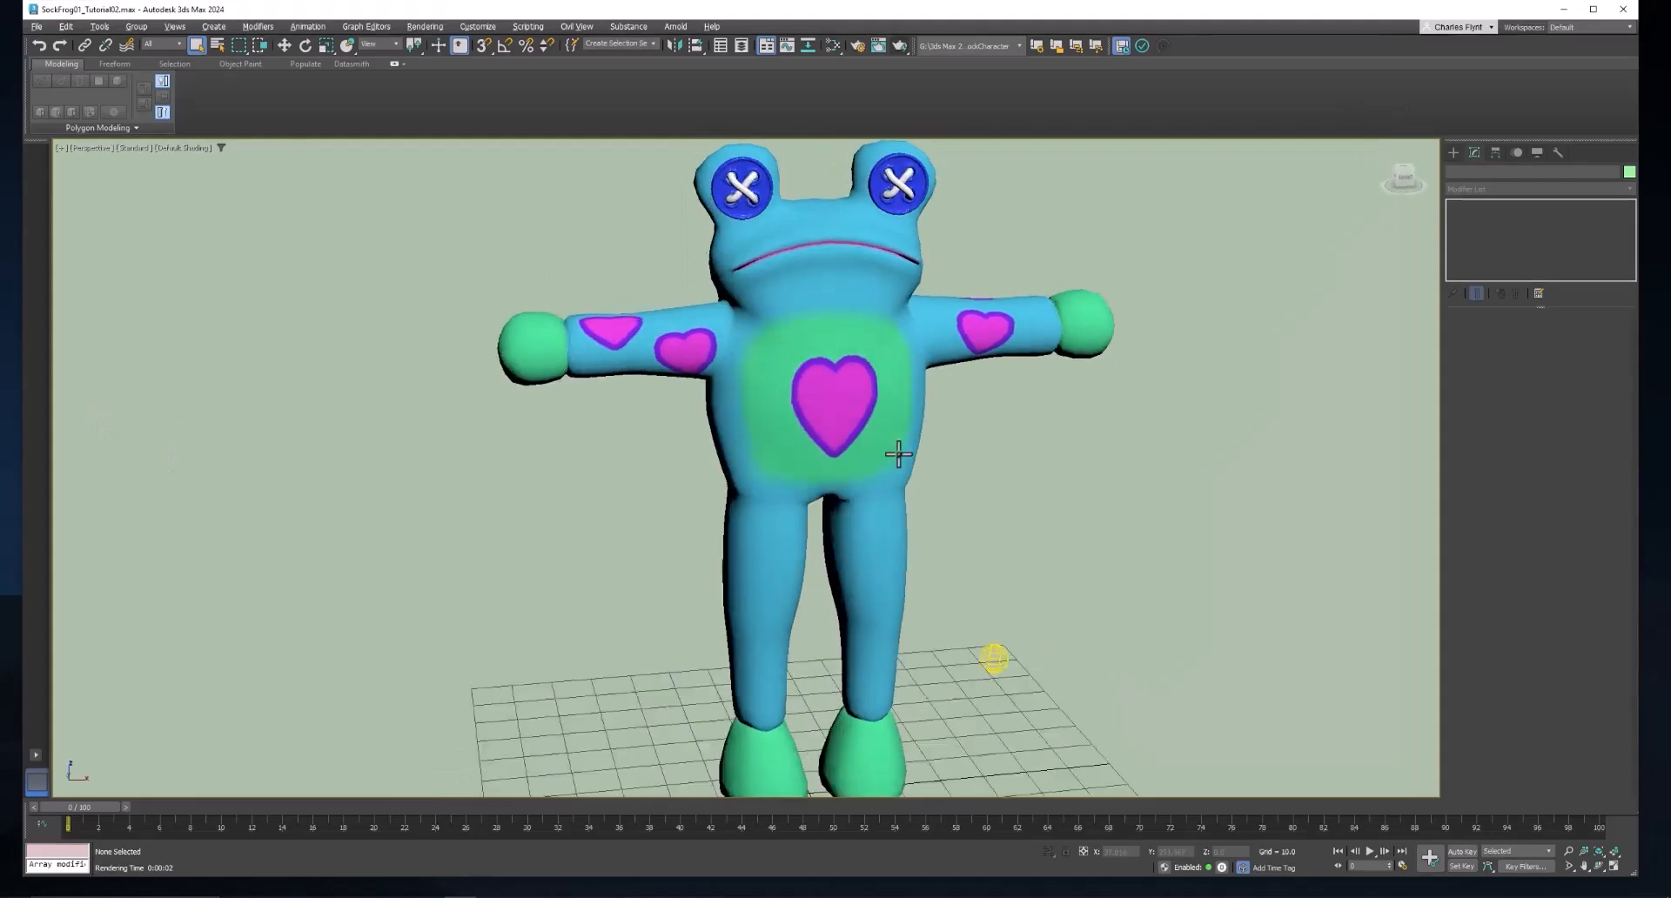
left_click_drag(899, 453, 1175, 289)
scroll(795, 327, "up", 3)
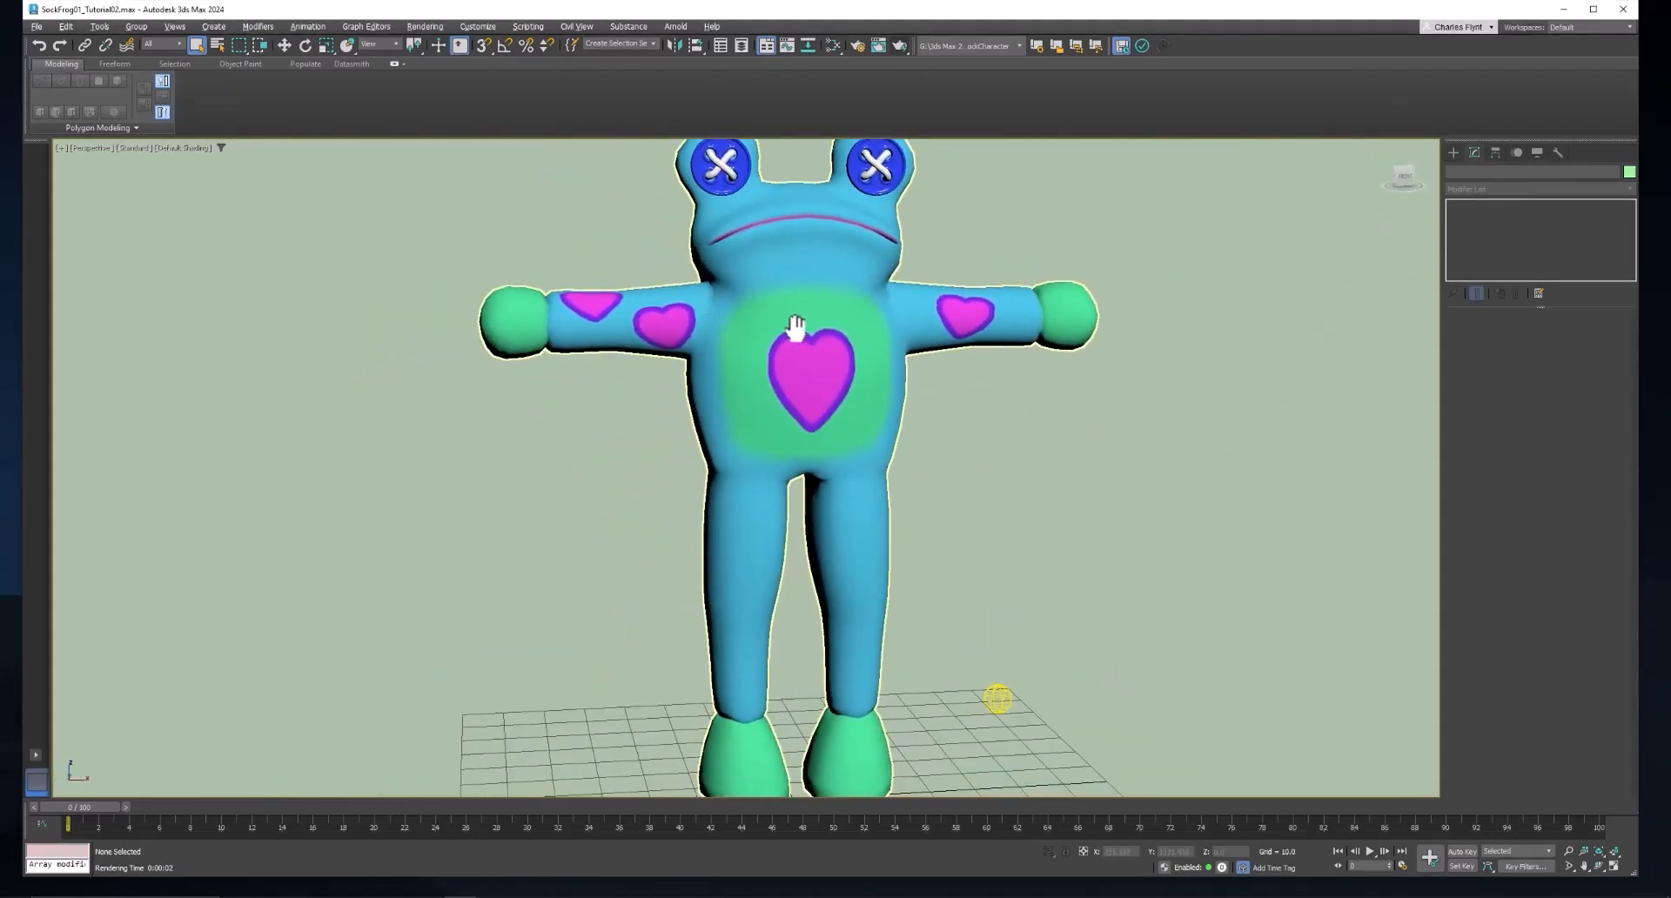
left_click_drag(796, 327, 792, 329)
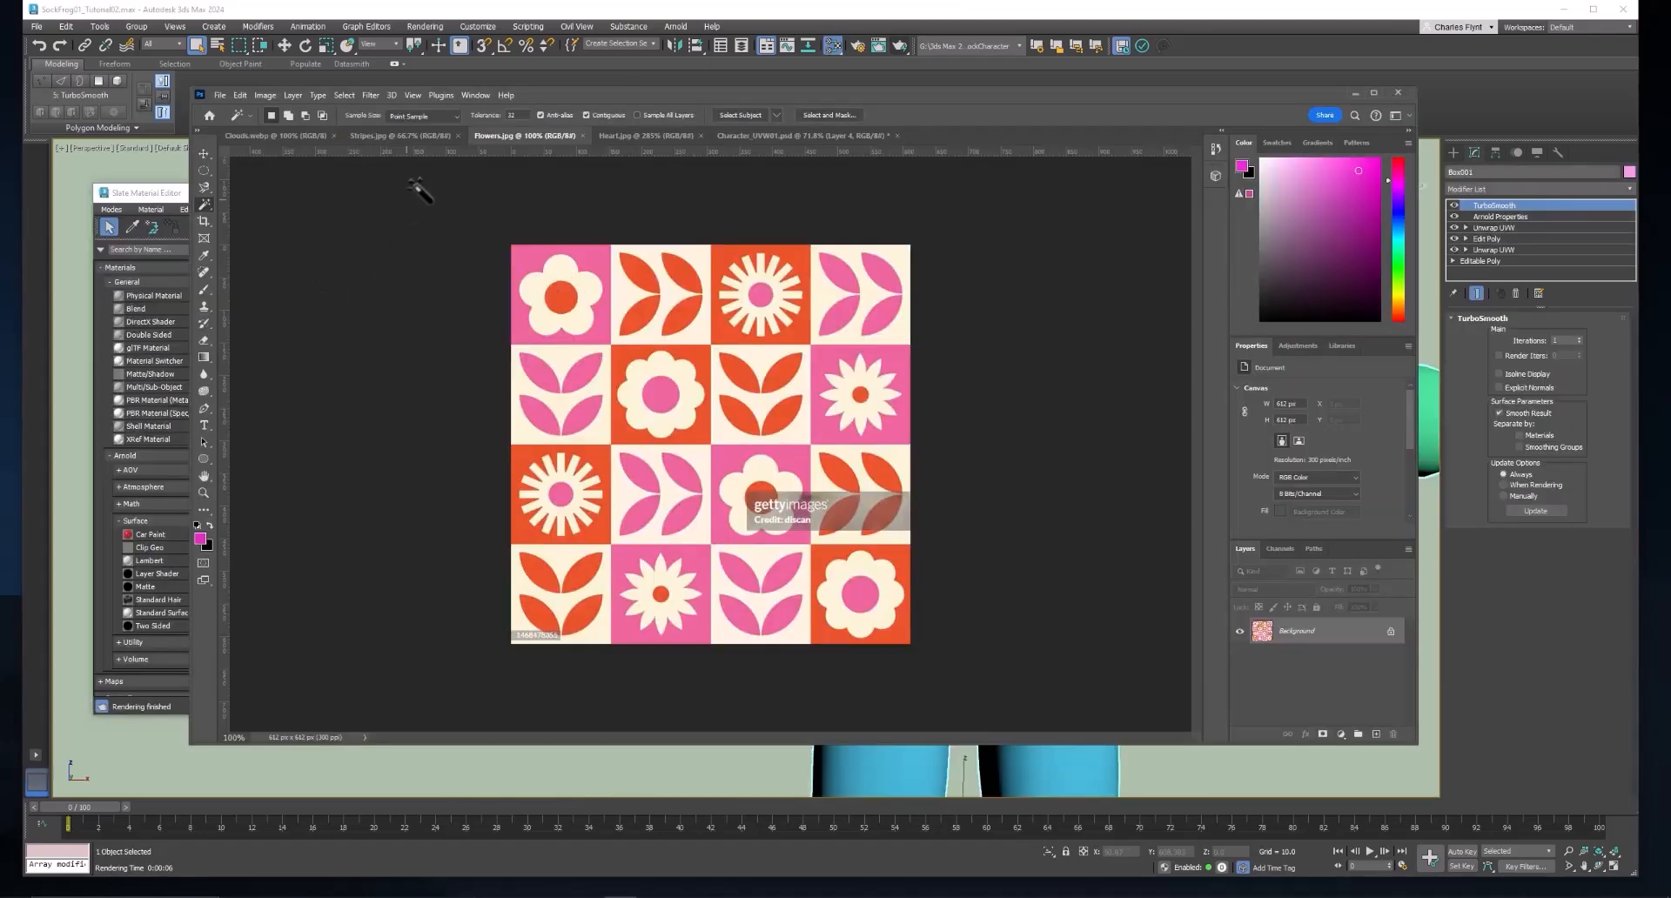
In Flowers.jpg, select the cream petals of the five-petal flower in the pattern's upper-left square with the Magic Wand and copy them.
left_click(364, 134)
left_click(259, 137)
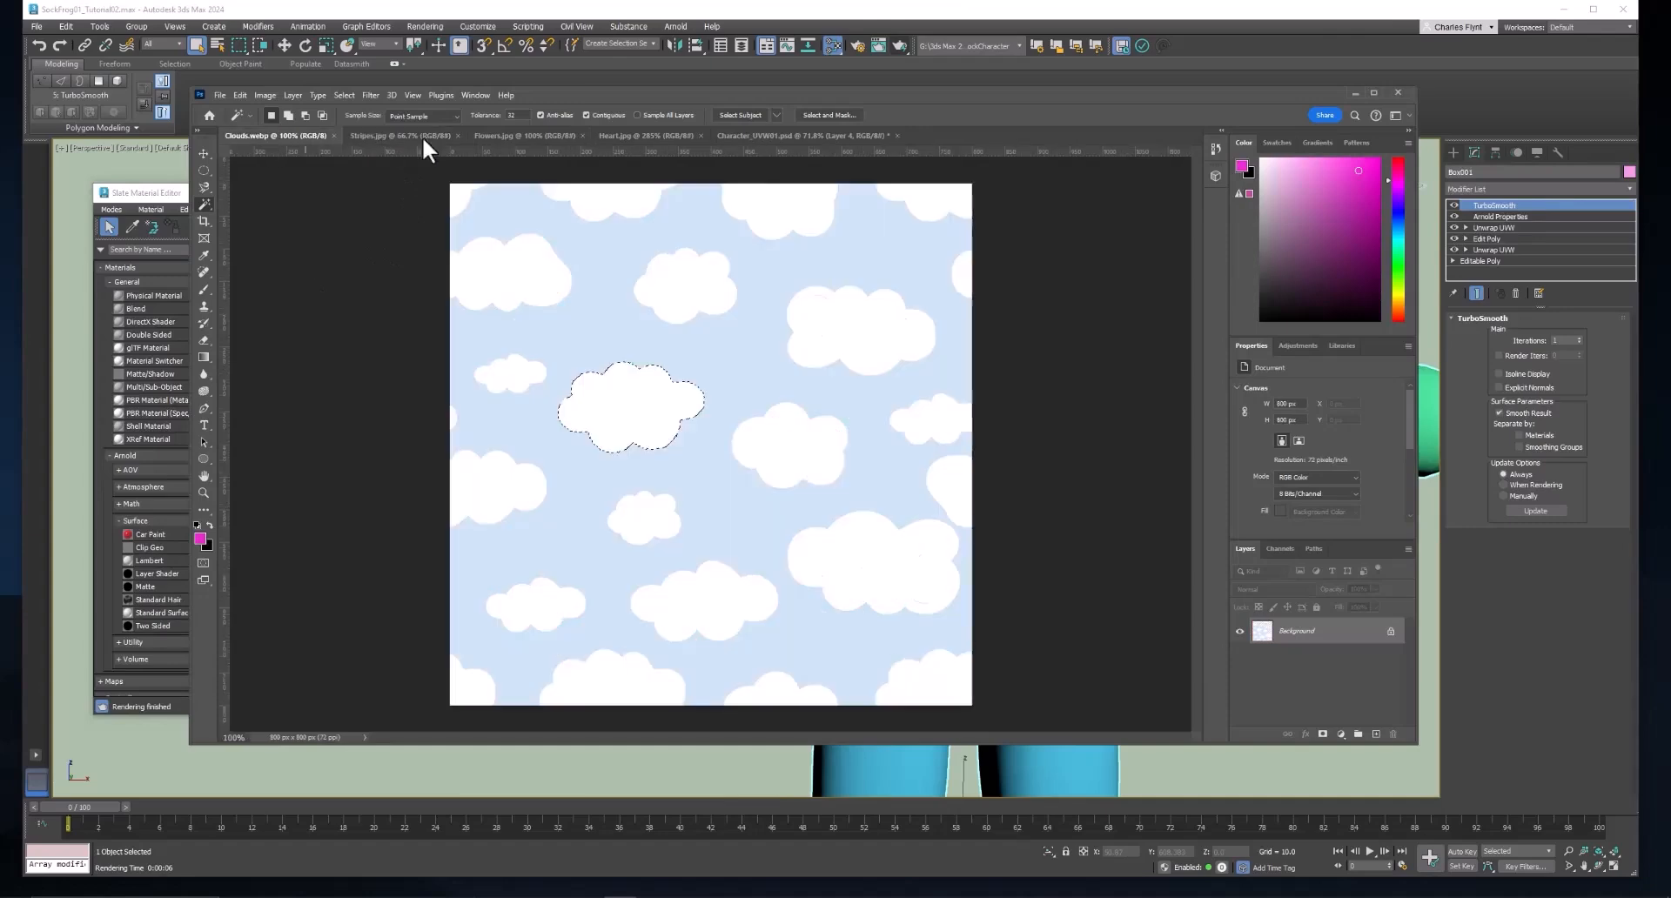
left_click(527, 137)
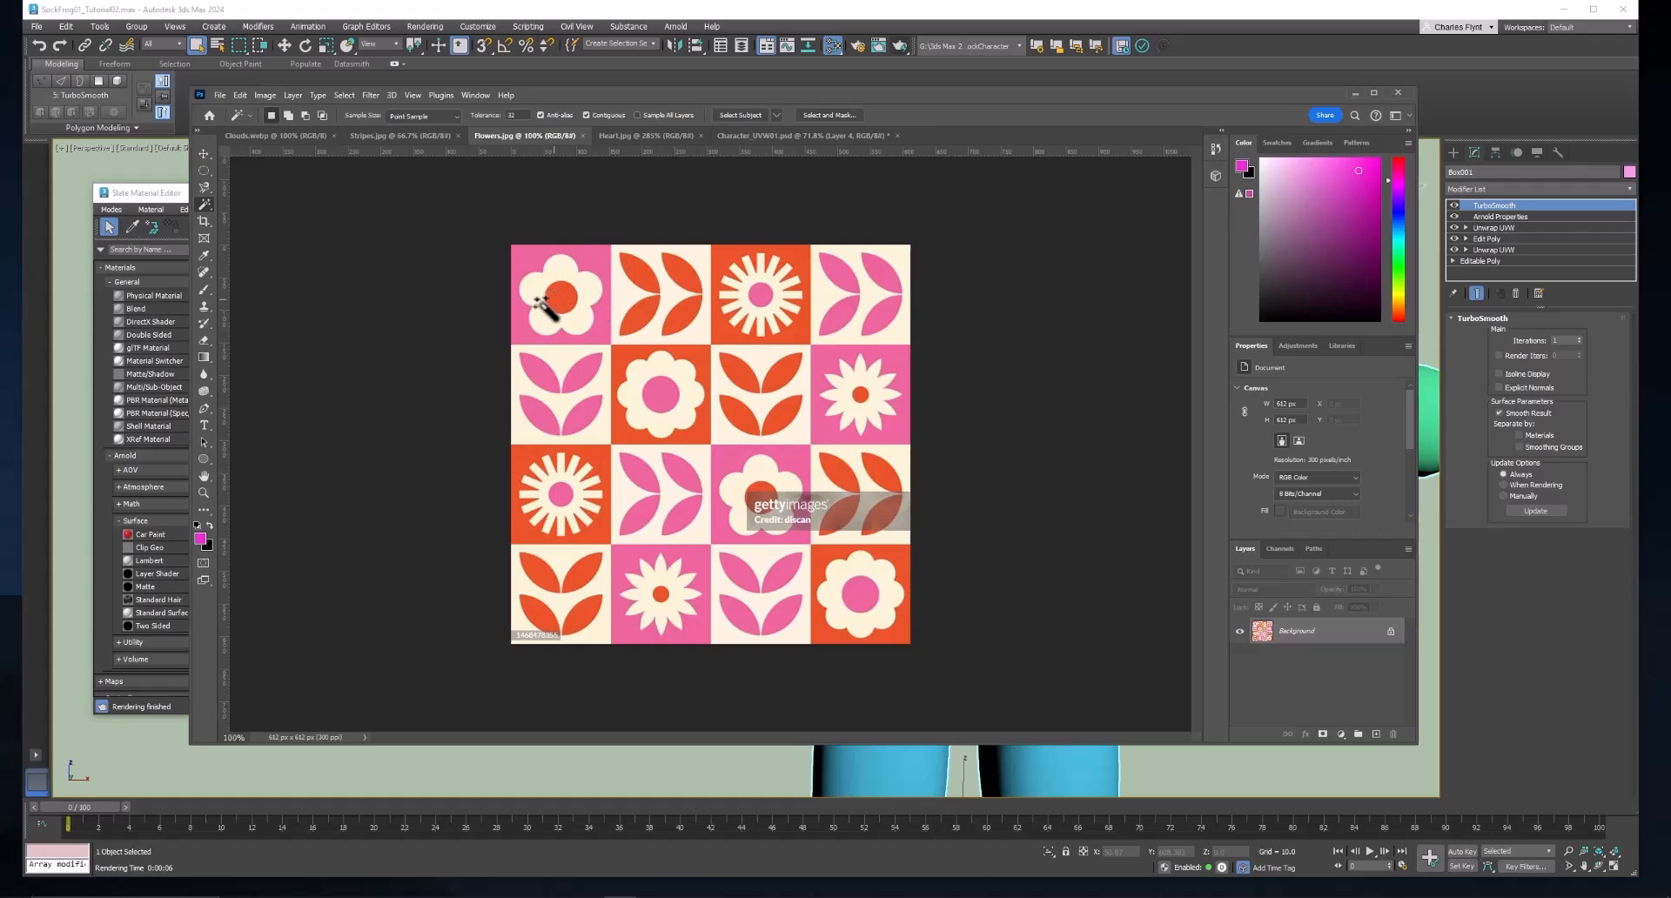
scroll(549, 299, "up", 5)
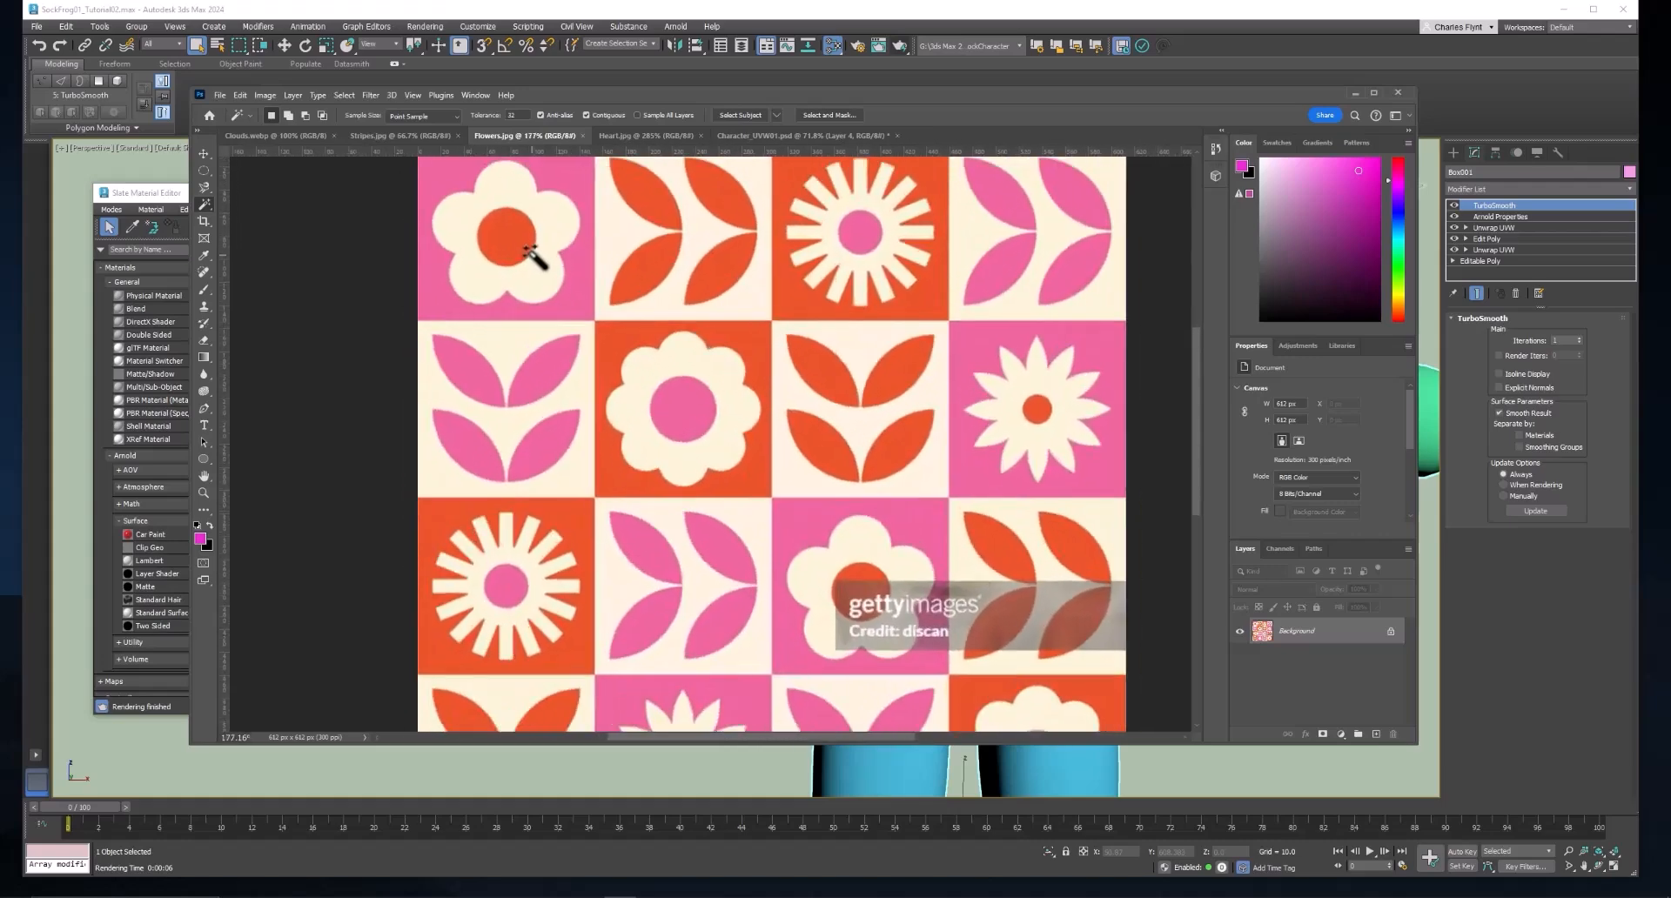
scroll(575, 213, "up", 2)
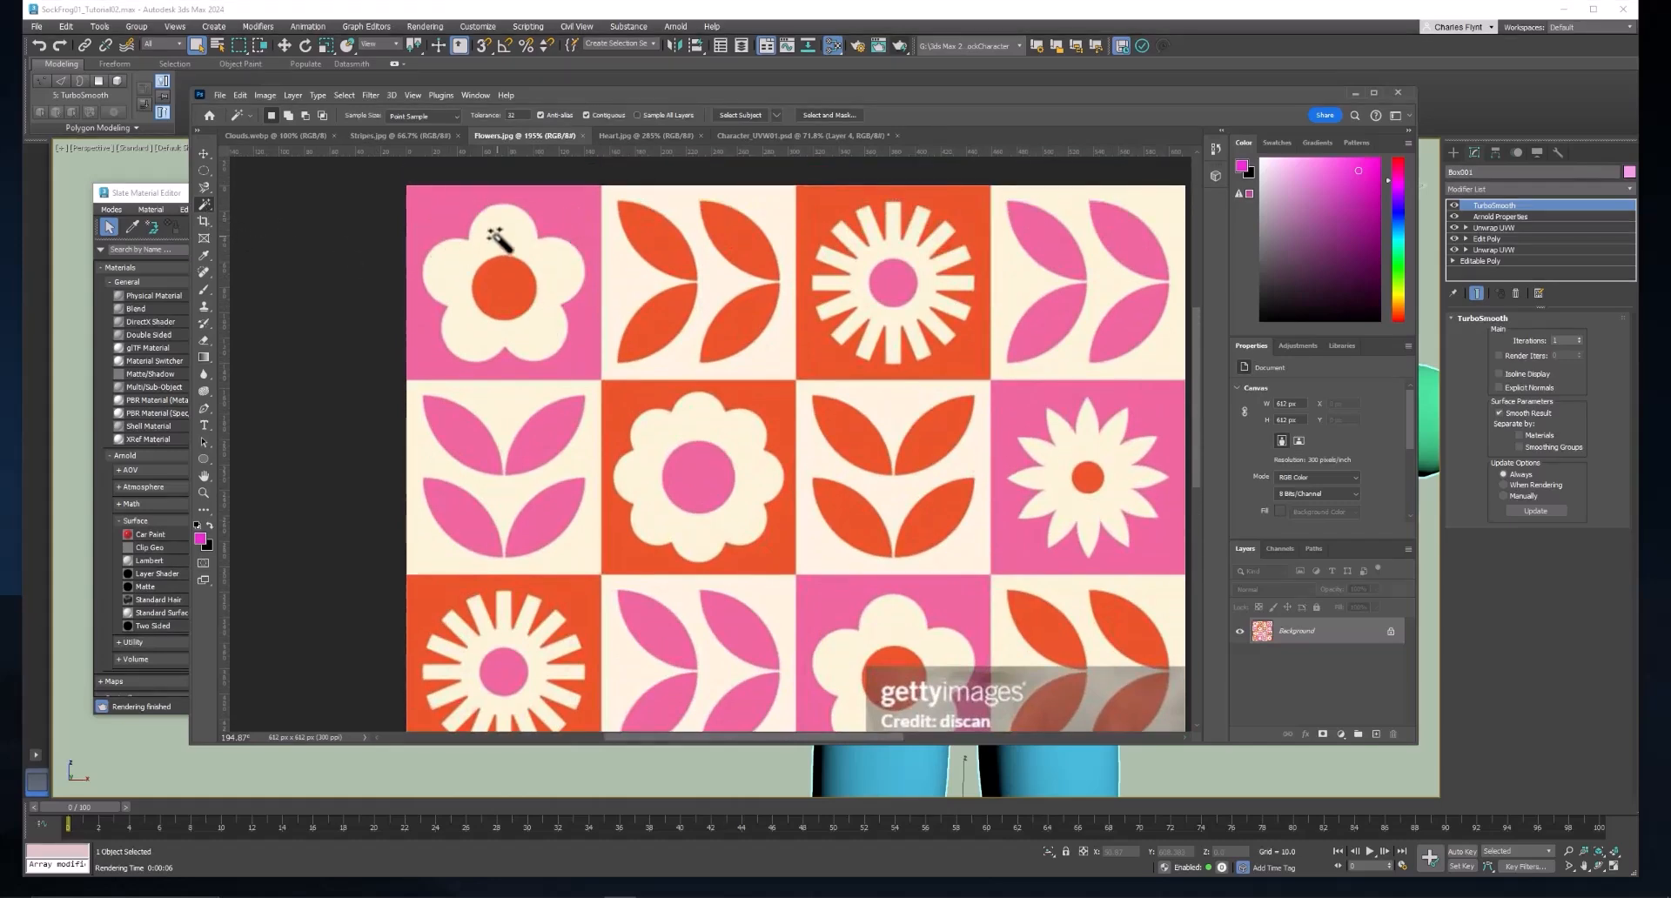
left_click(541, 253)
Add a new layer to Character_UVW01.psd and paste the copied flower onto it.
left_click(792, 135)
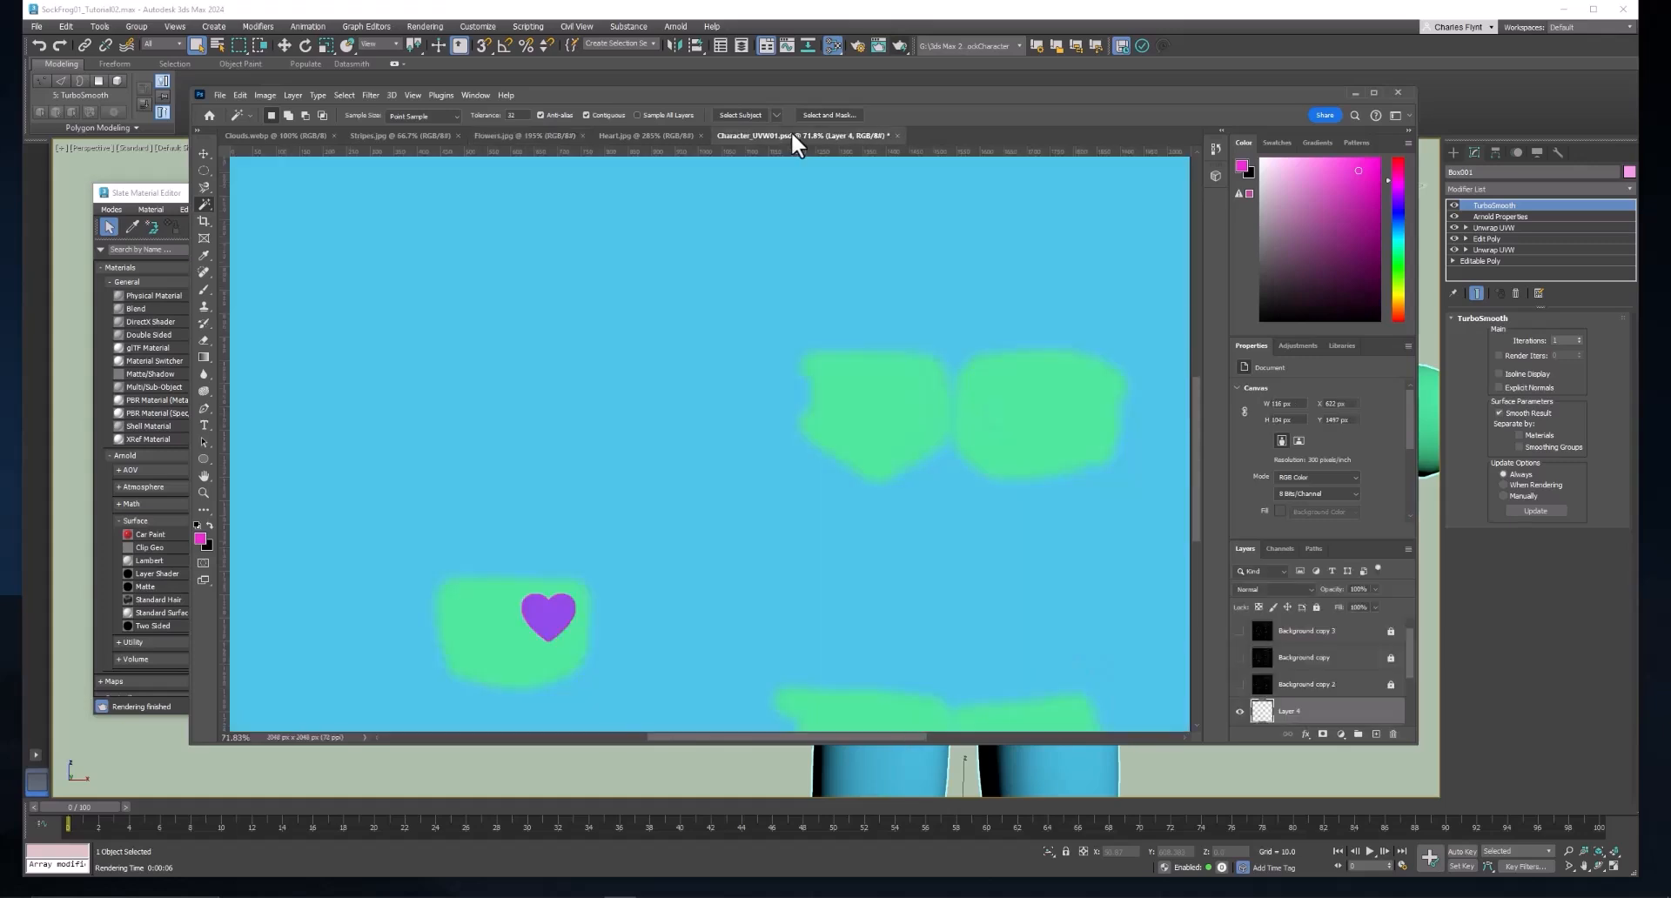
left_click(1376, 734)
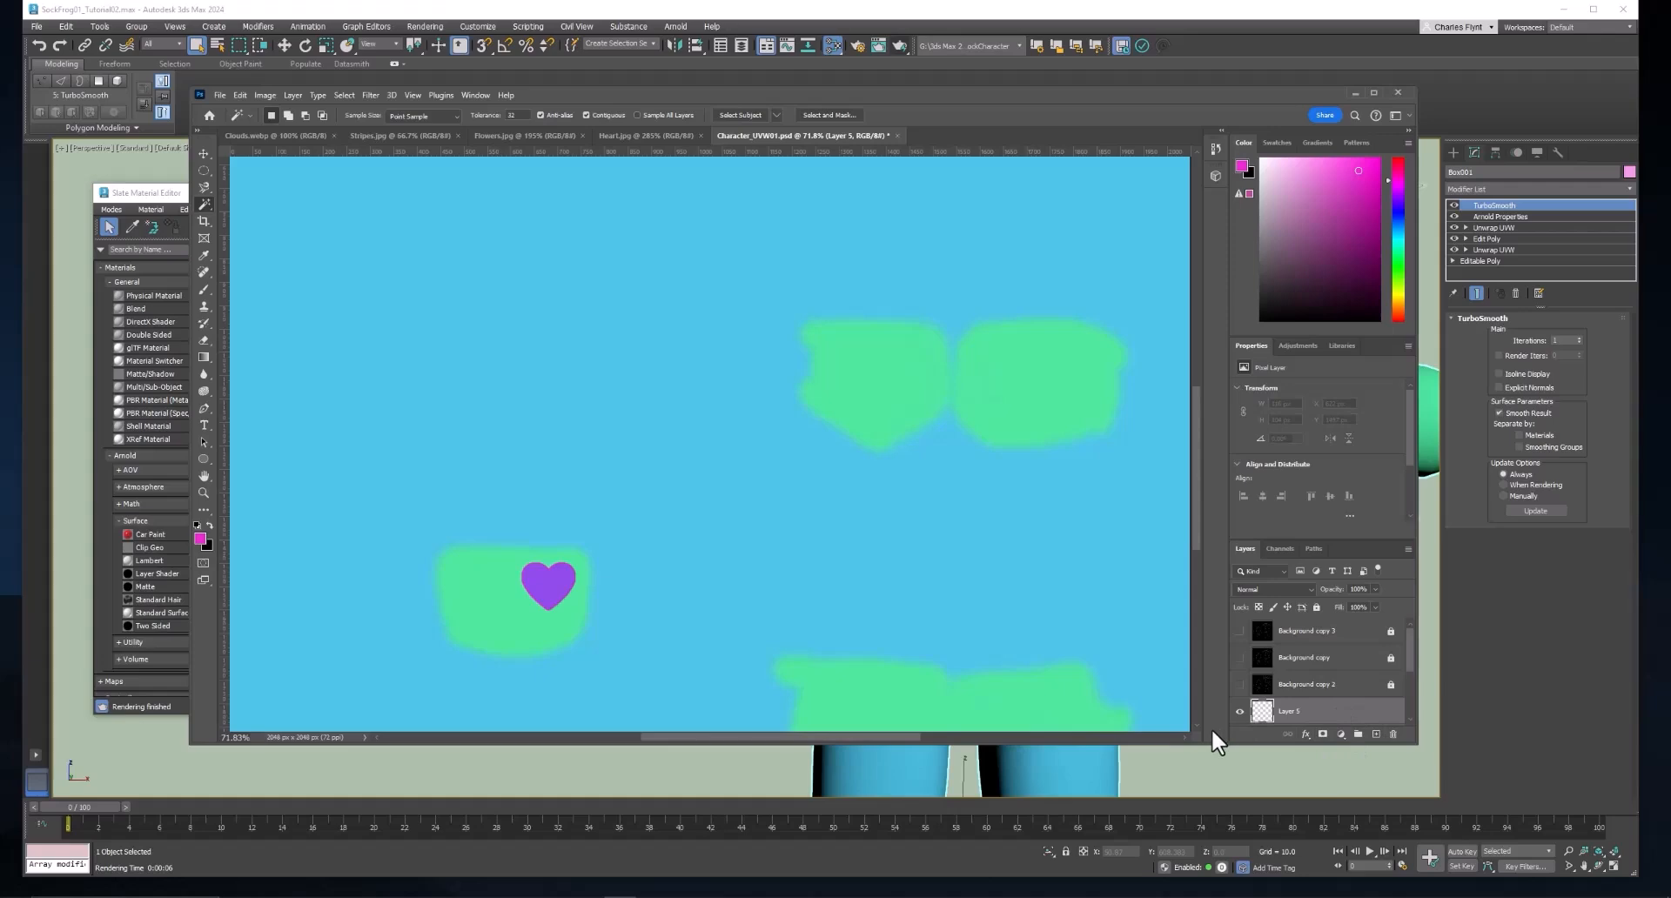
key("ctrl+v")
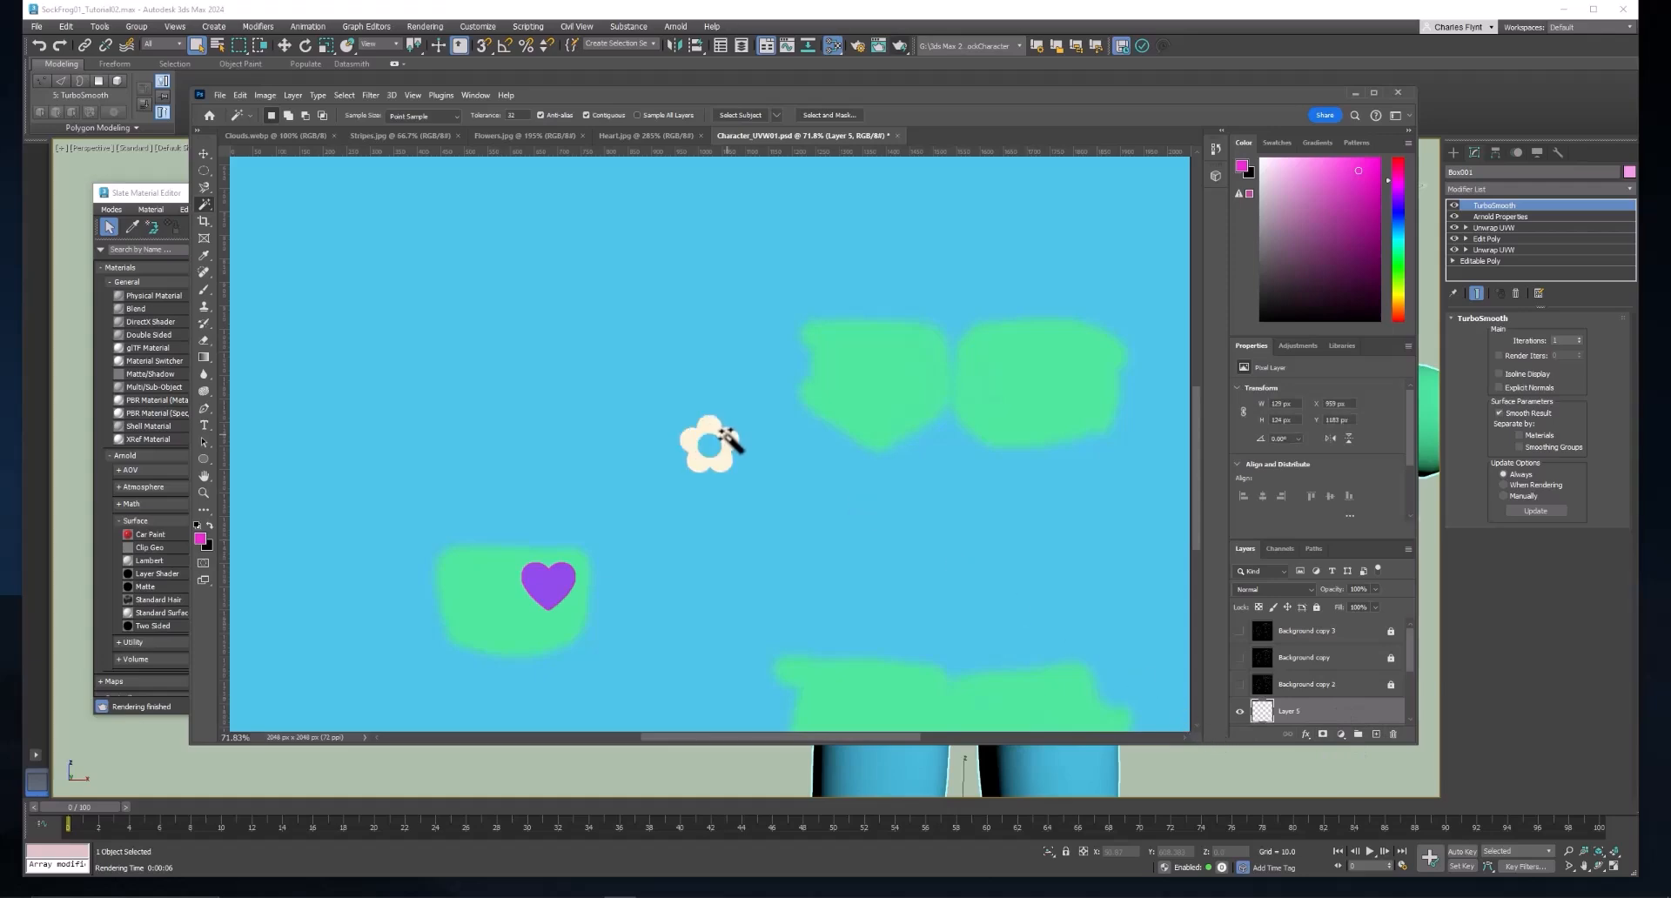
Scale the pasted cream flower up proportionally to about 413 × 397 px.
scroll(731, 443, "up", 1)
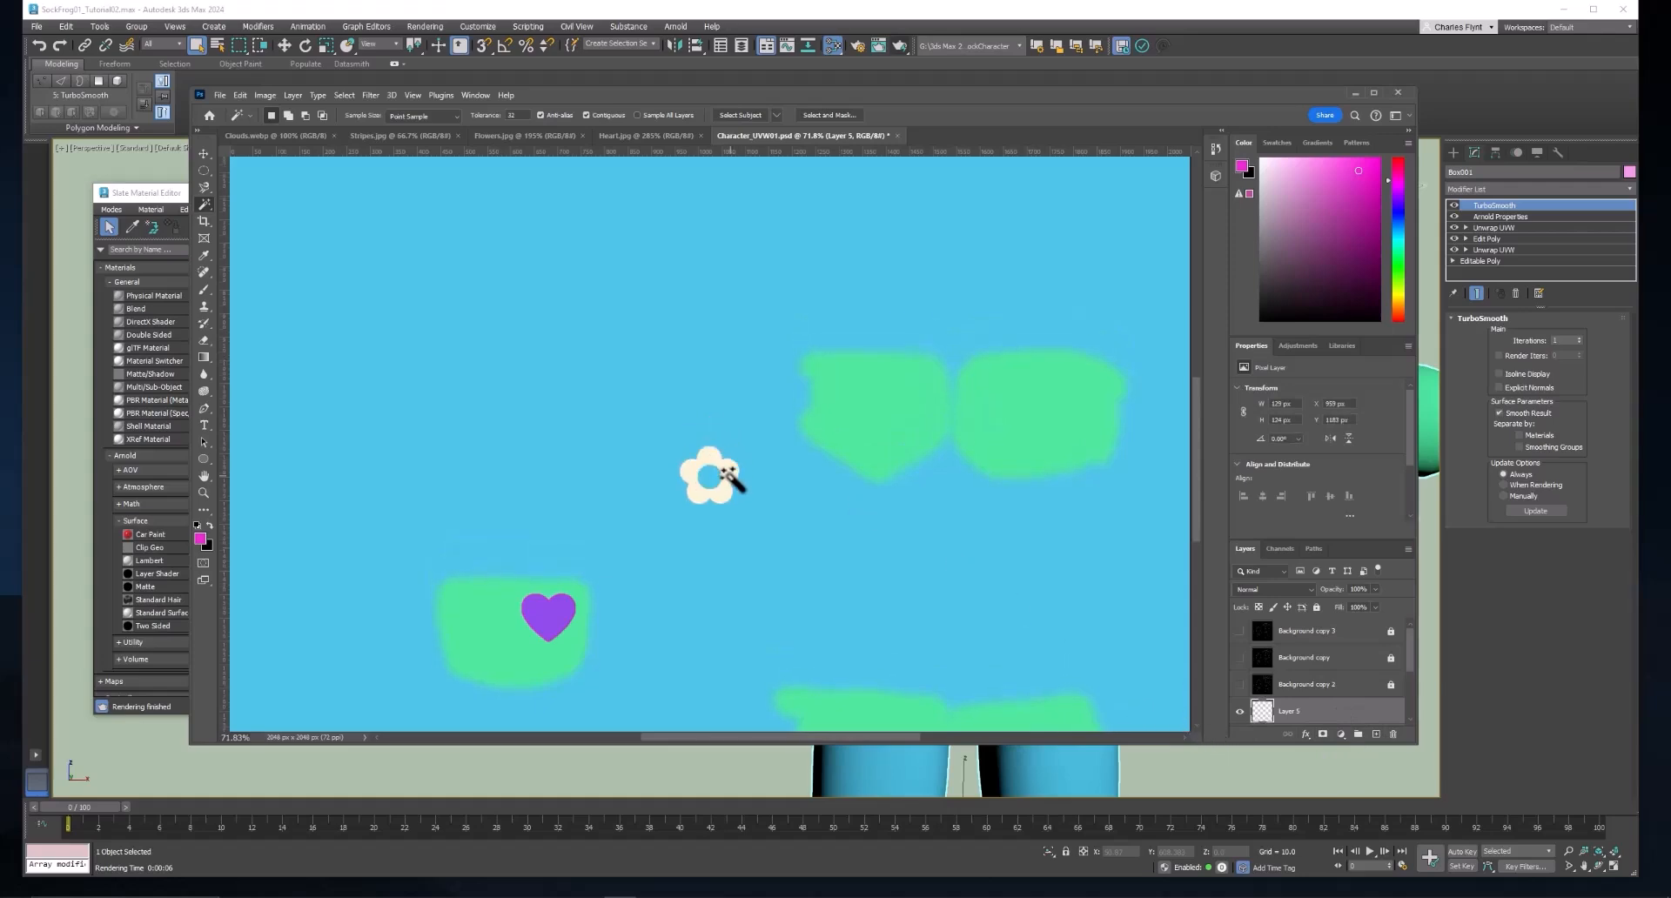
key("ctrl+t")
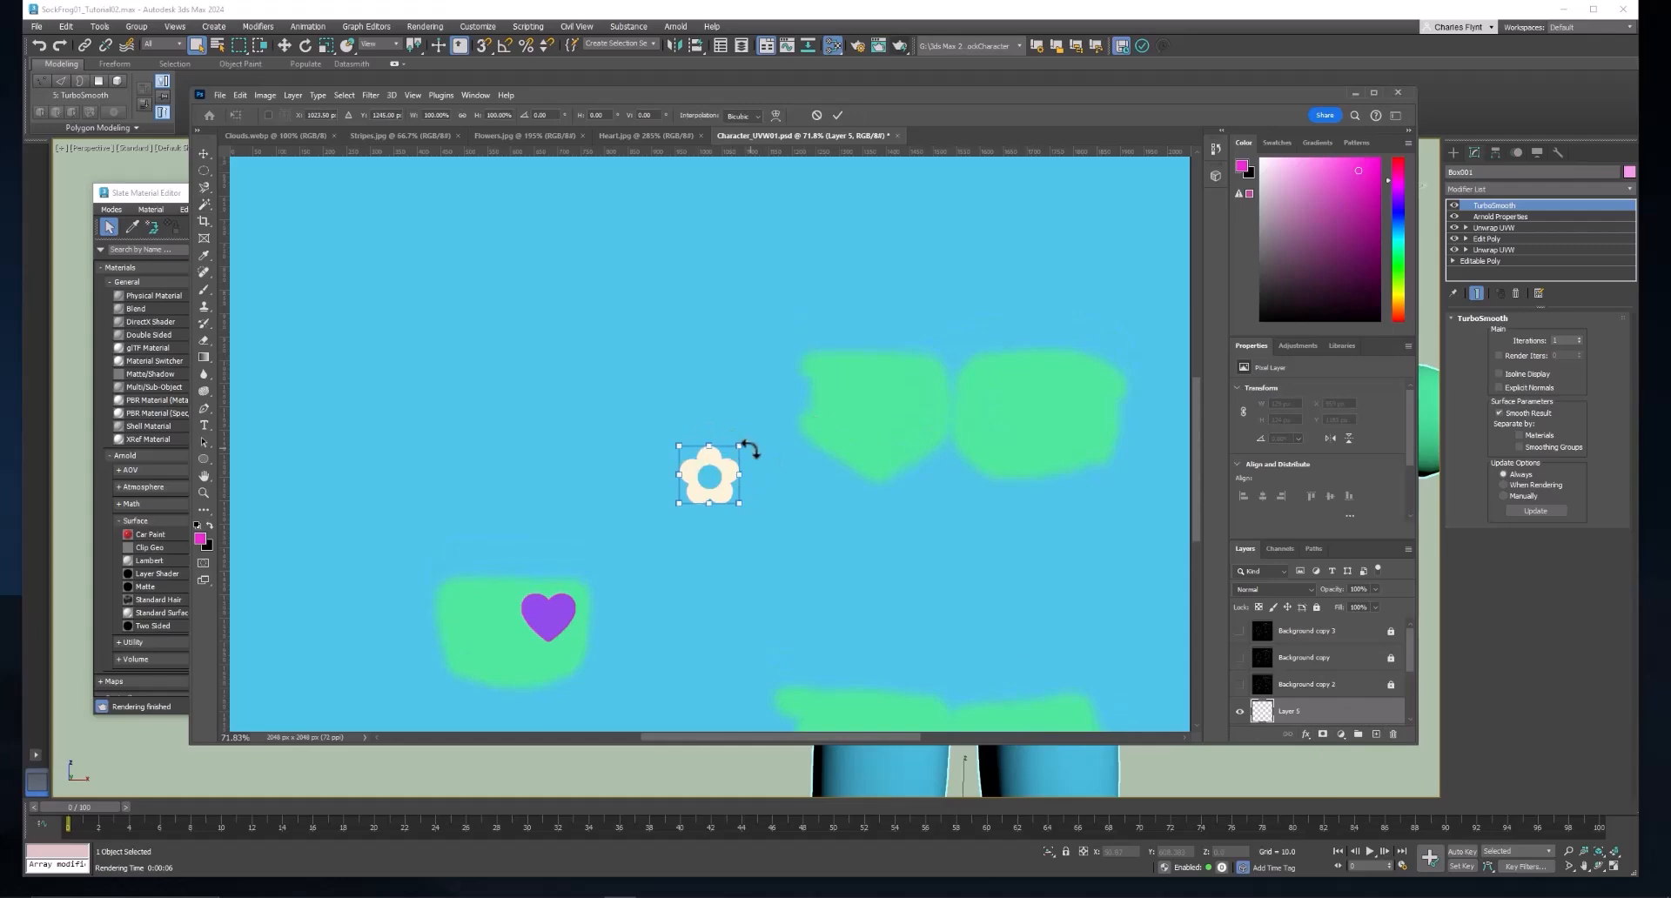
left_click_drag(771, 422, 884, 313)
left_click_drag(832, 394, 785, 443)
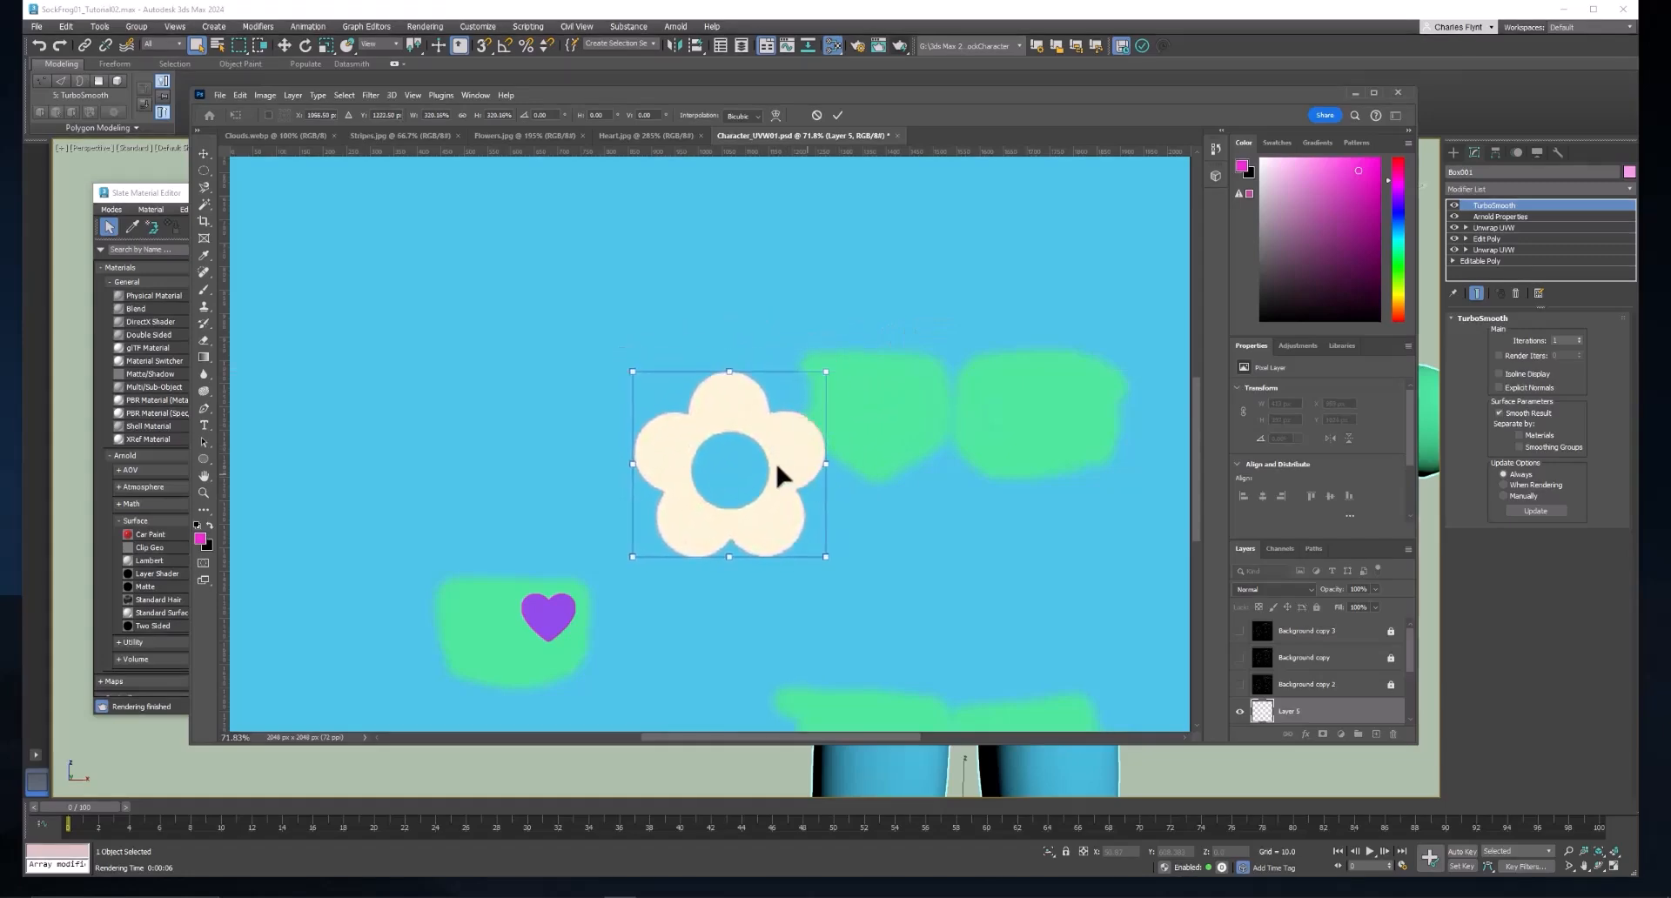
scroll(775, 461, "up", 3)
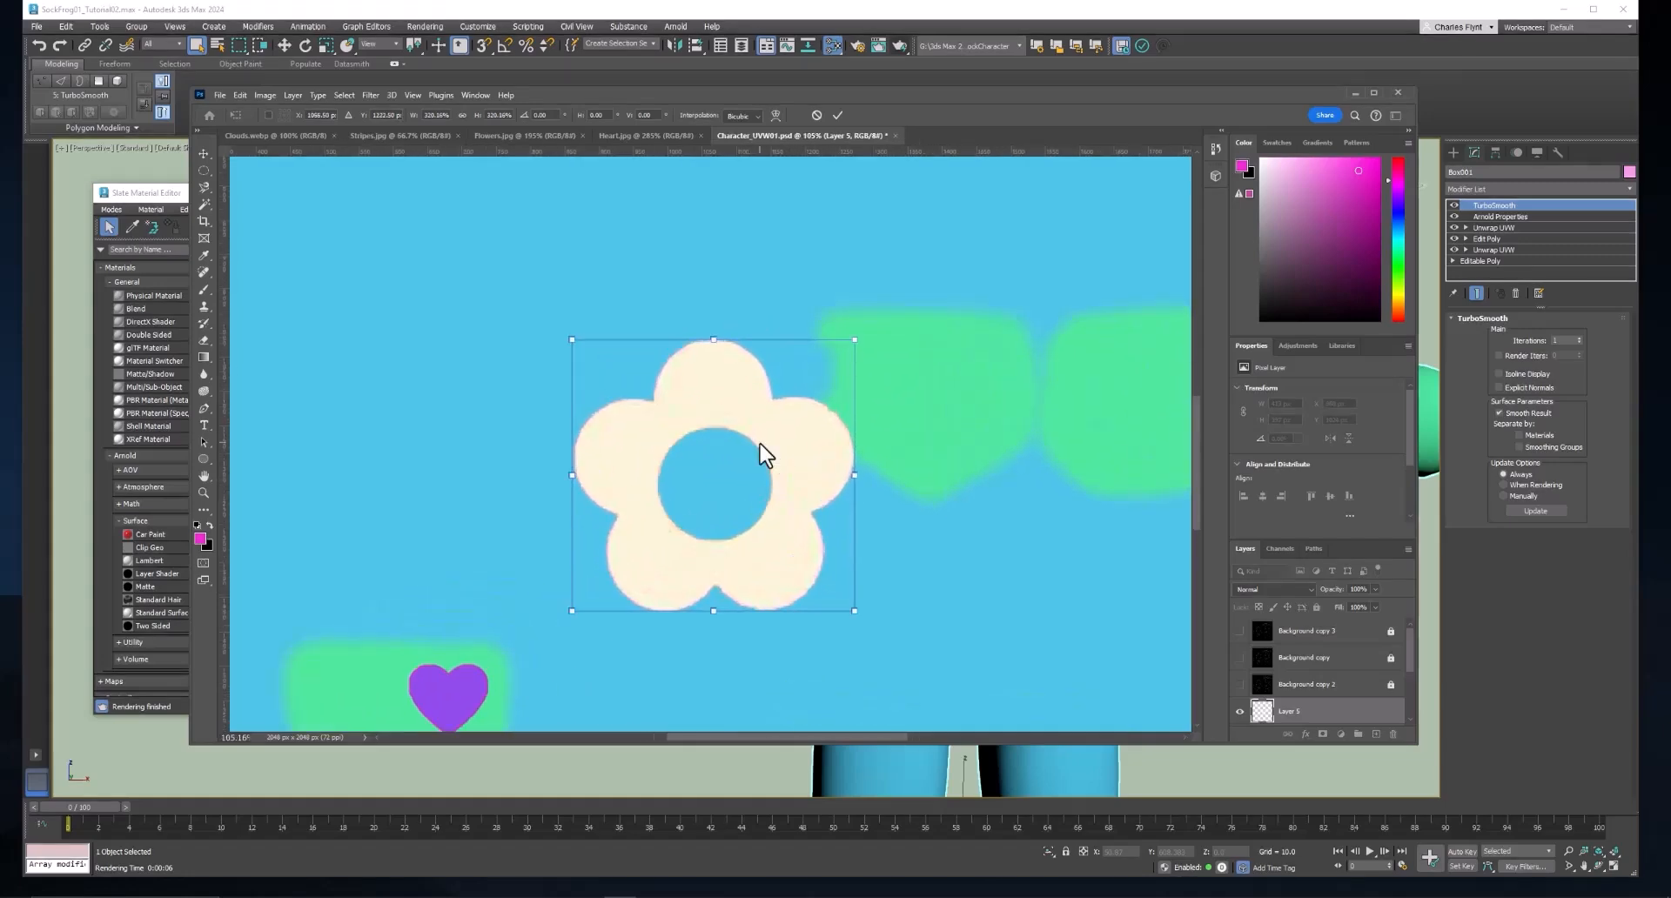
key("alt+space")
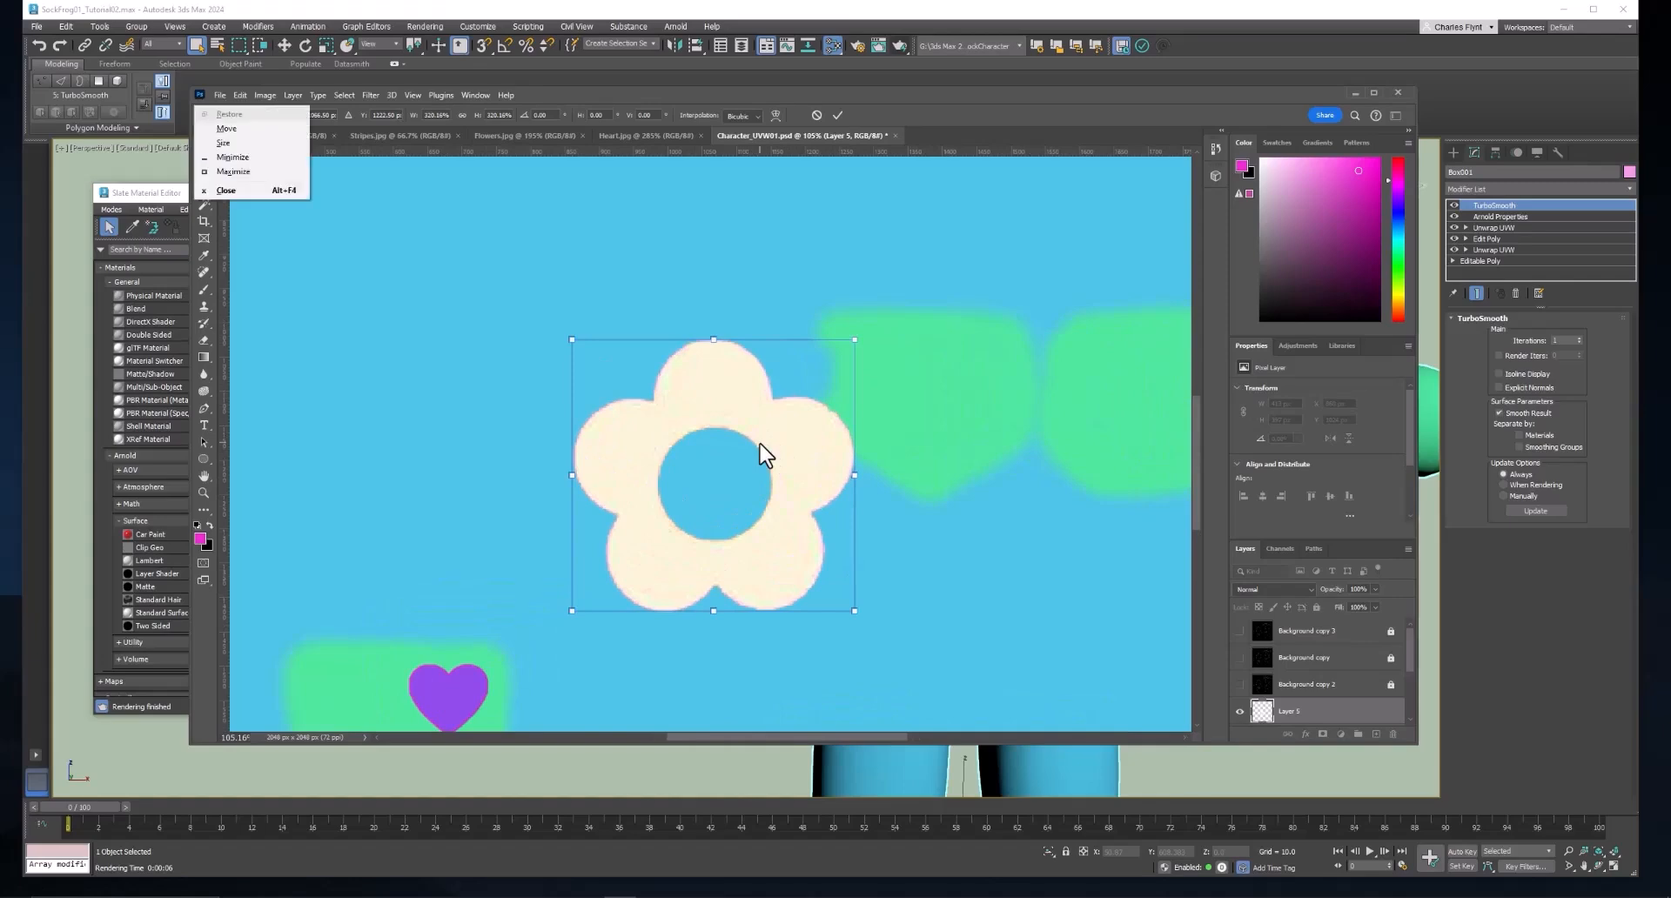
key("Escape")
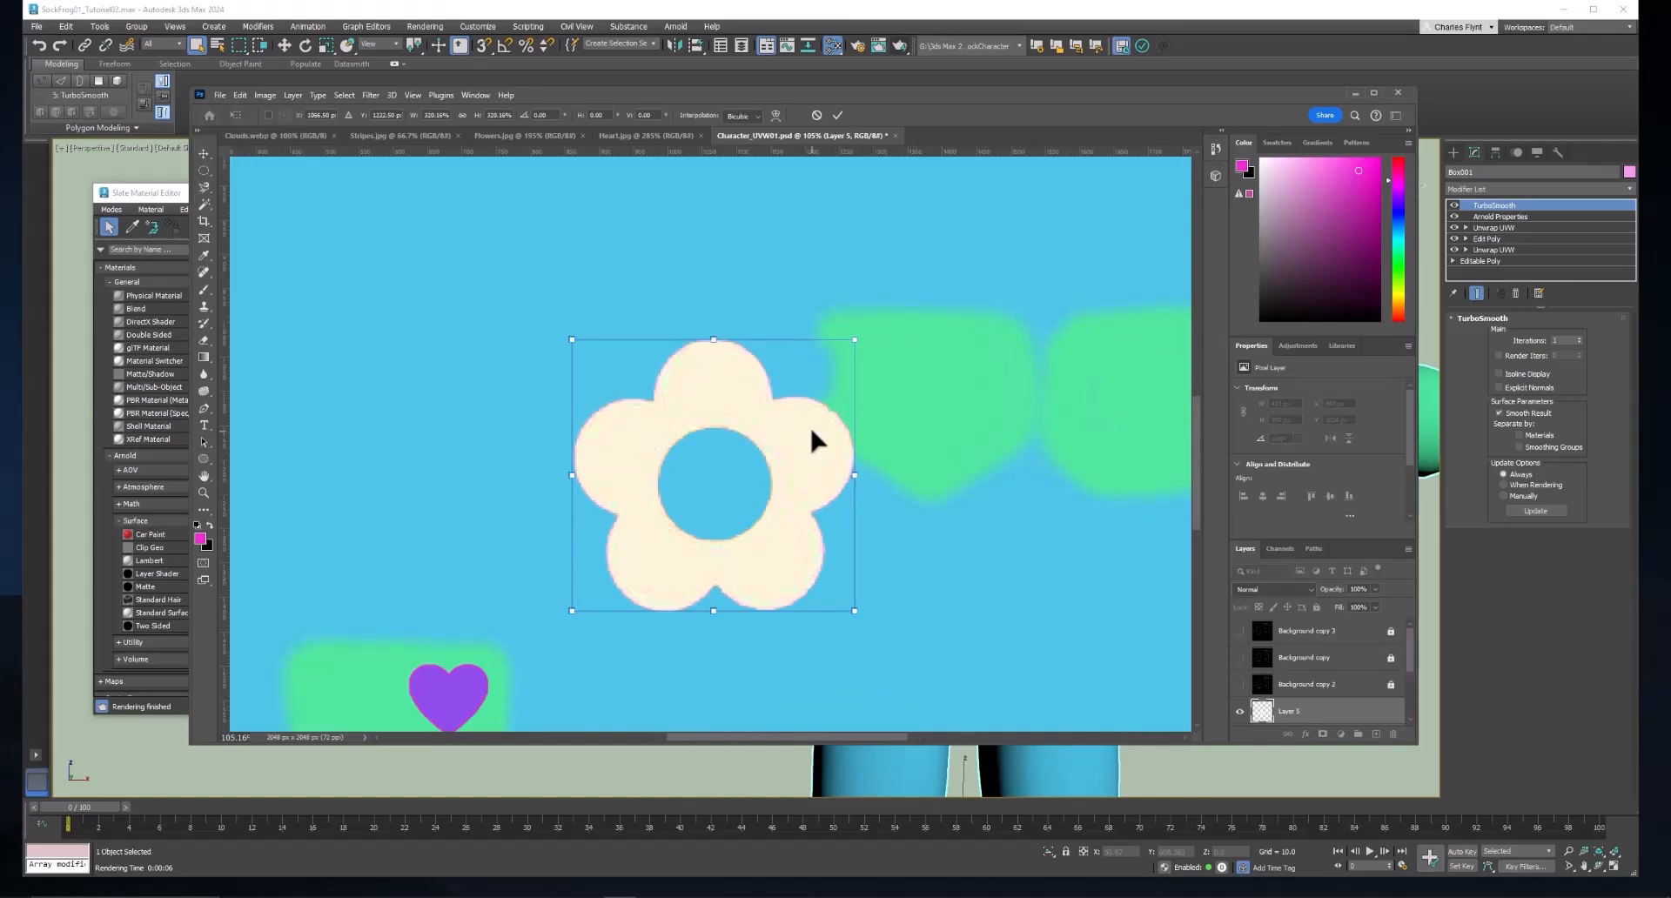
Load the enlarged flower as a selection and add its round centre hole to it with the Rectangular Marquee.
key("w")
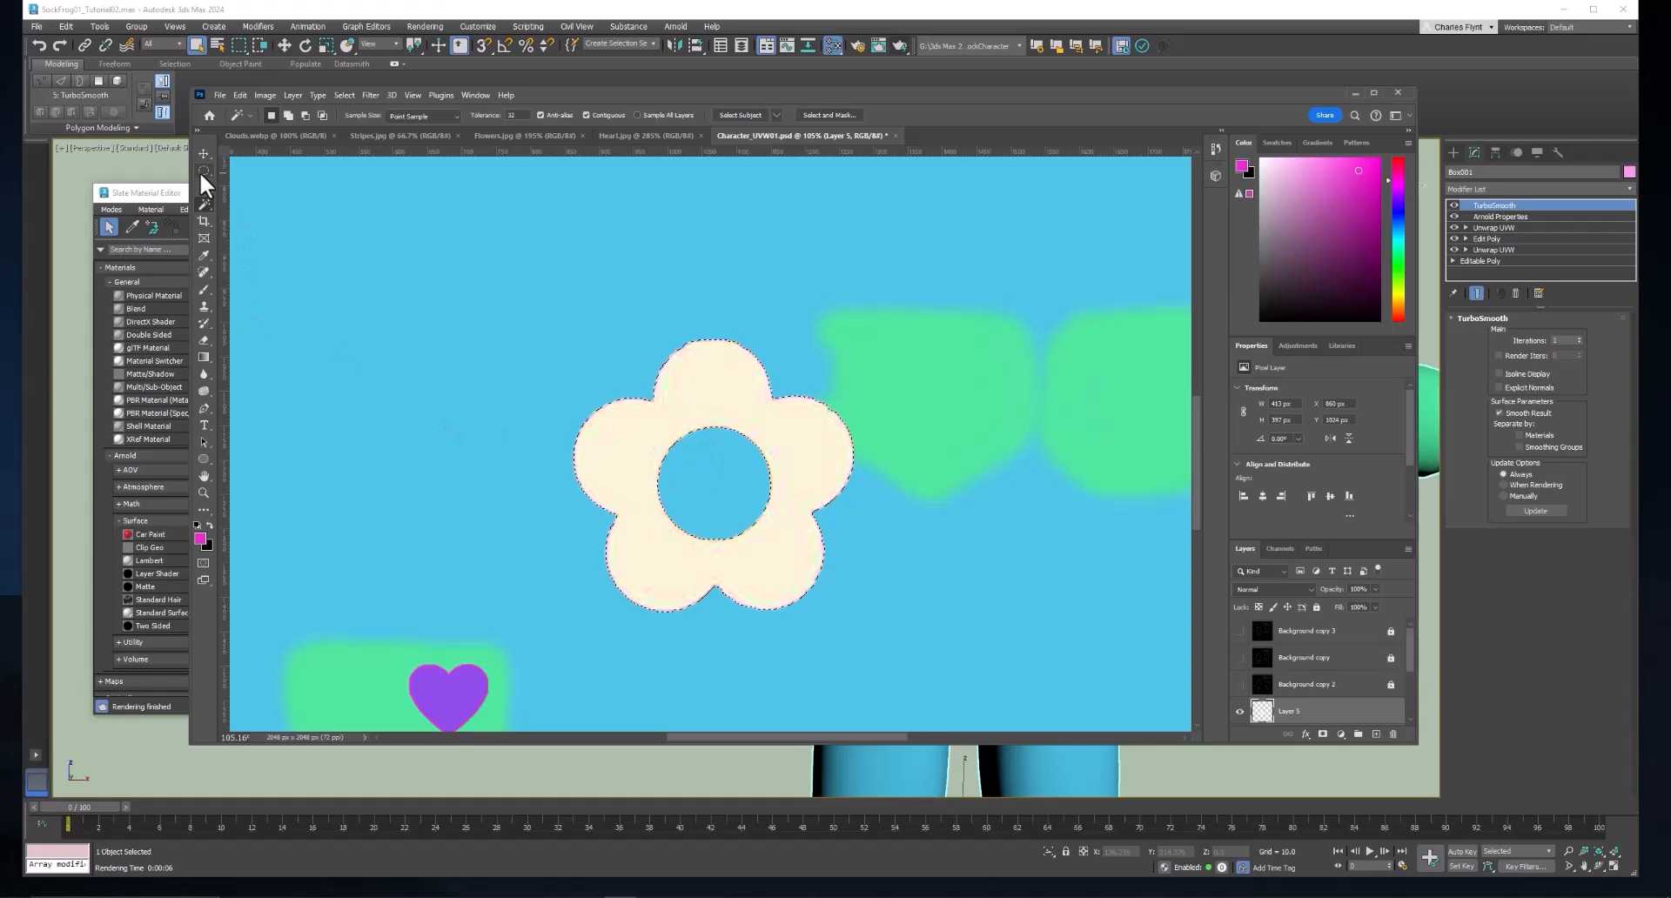
left_click_drag(202, 170, 274, 170)
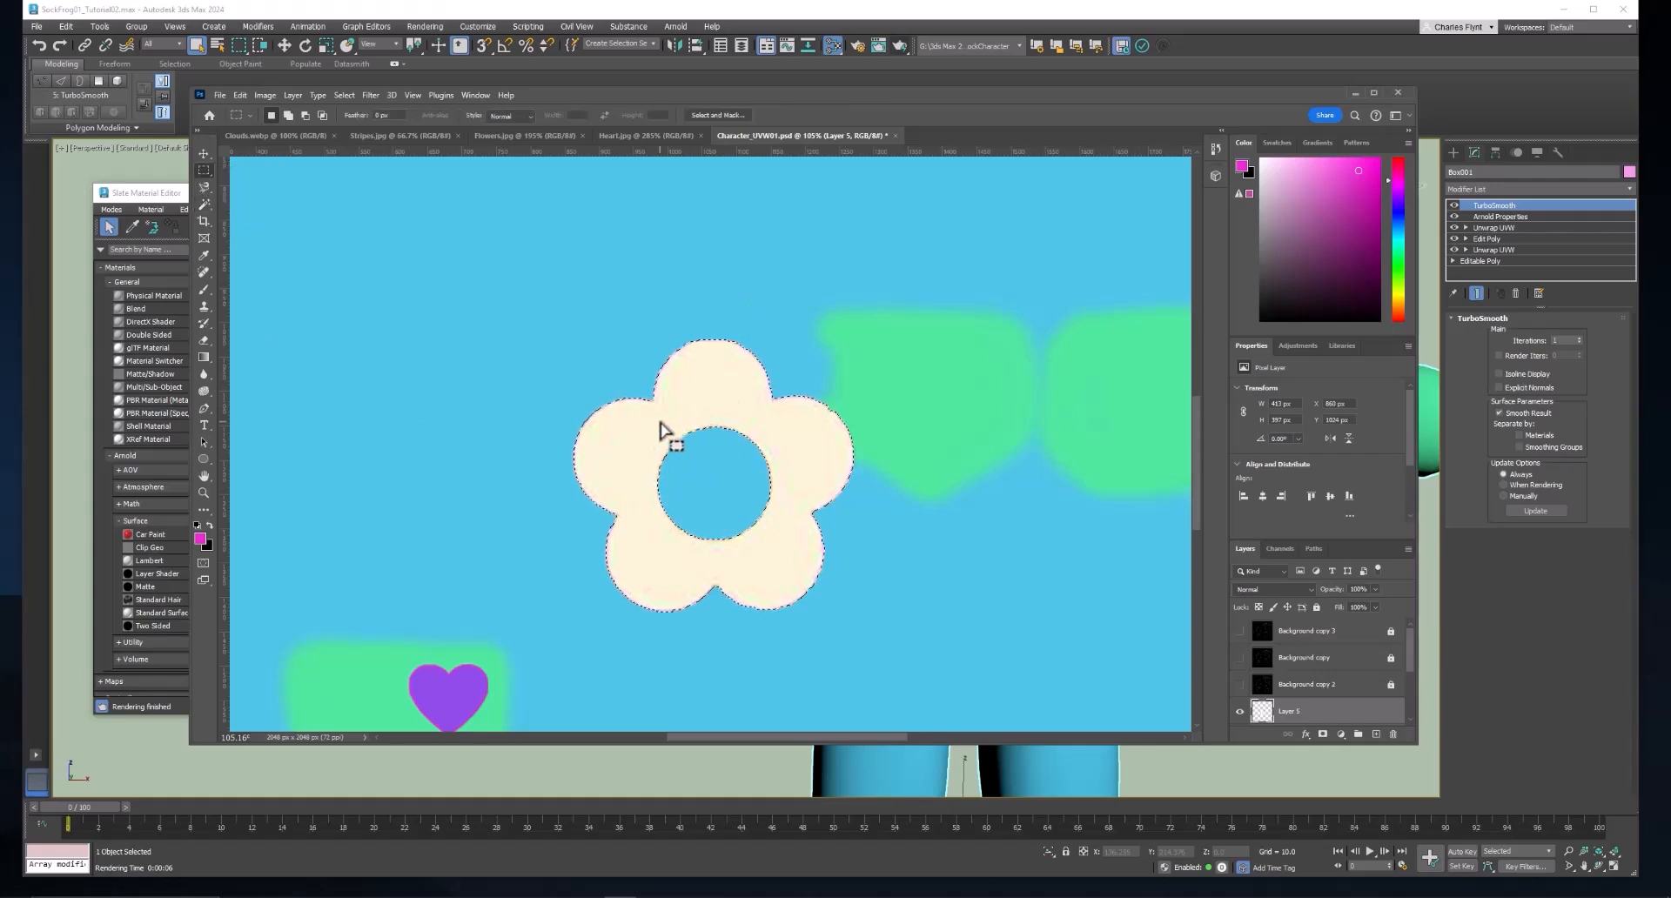
left_click_drag(650, 424, 702, 539)
Smooth the flower selection with a 12-pixel sample radius, fill it with the magenta foreground colour and deselect.
left_click(348, 95)
mouse_move(396, 296)
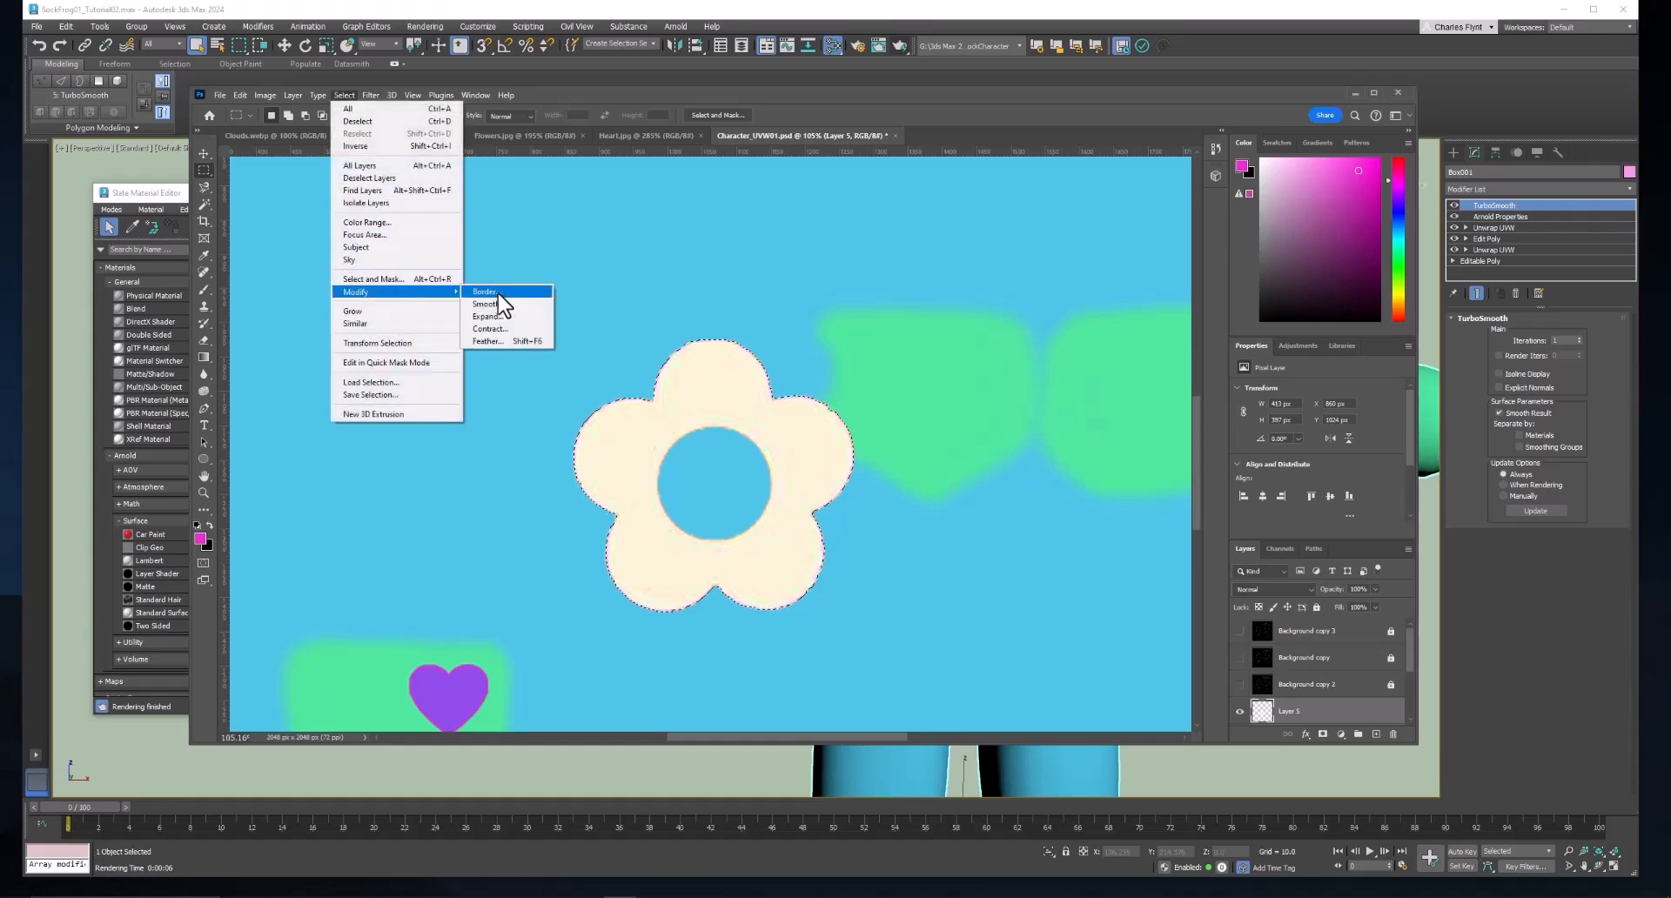
left_click(491, 307)
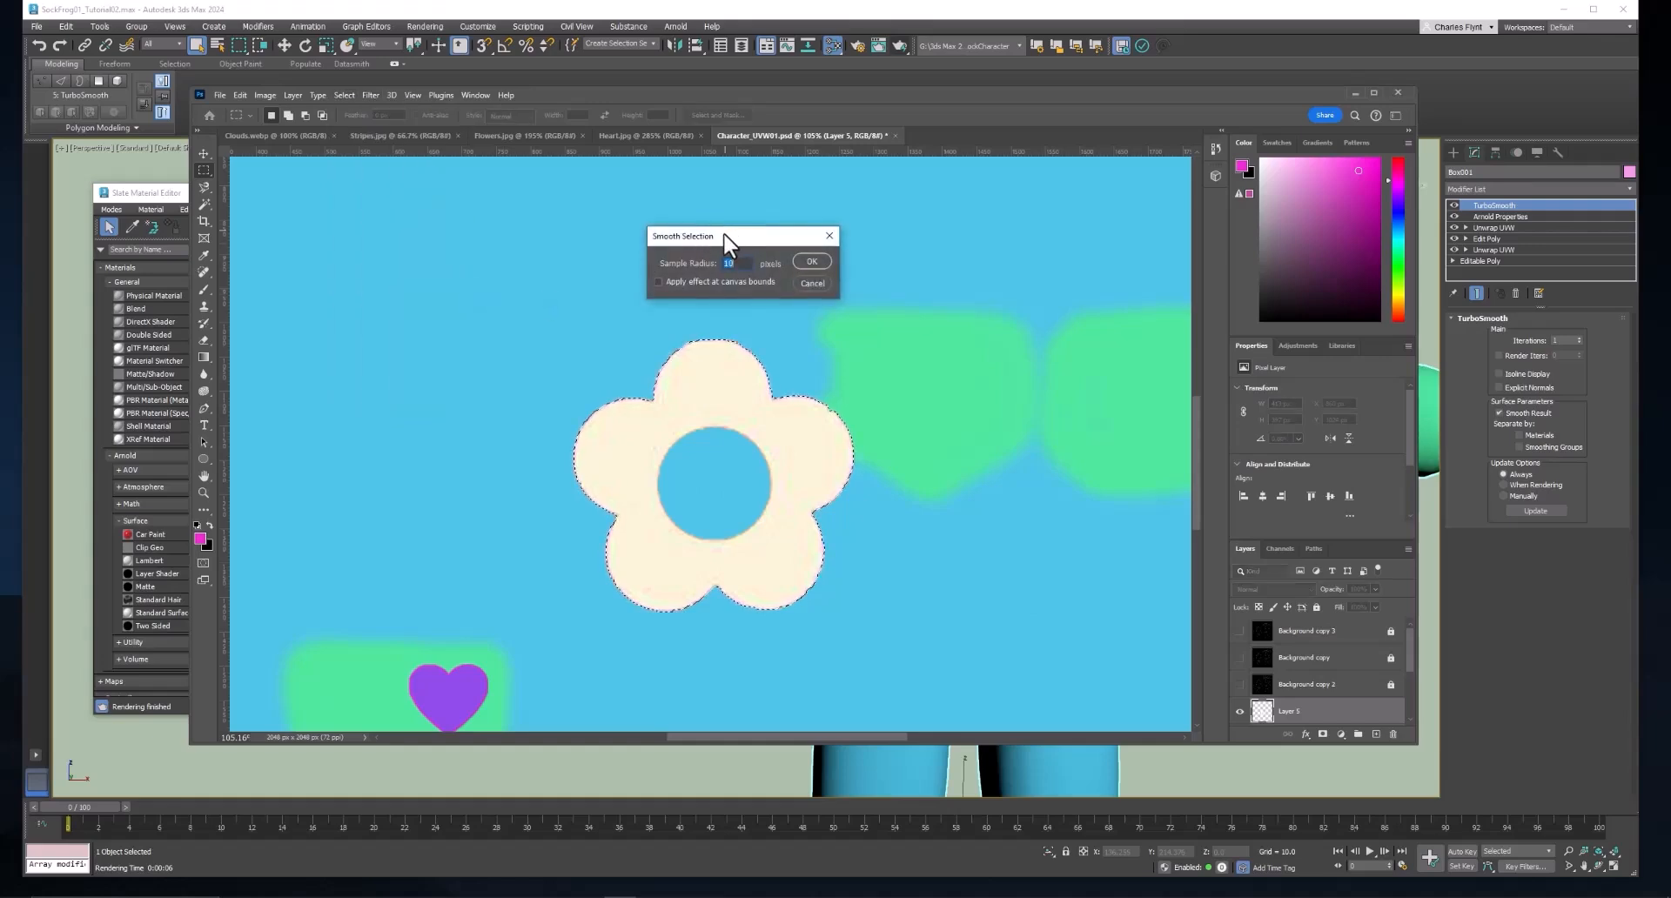
left_click_drag(724, 233, 577, 228)
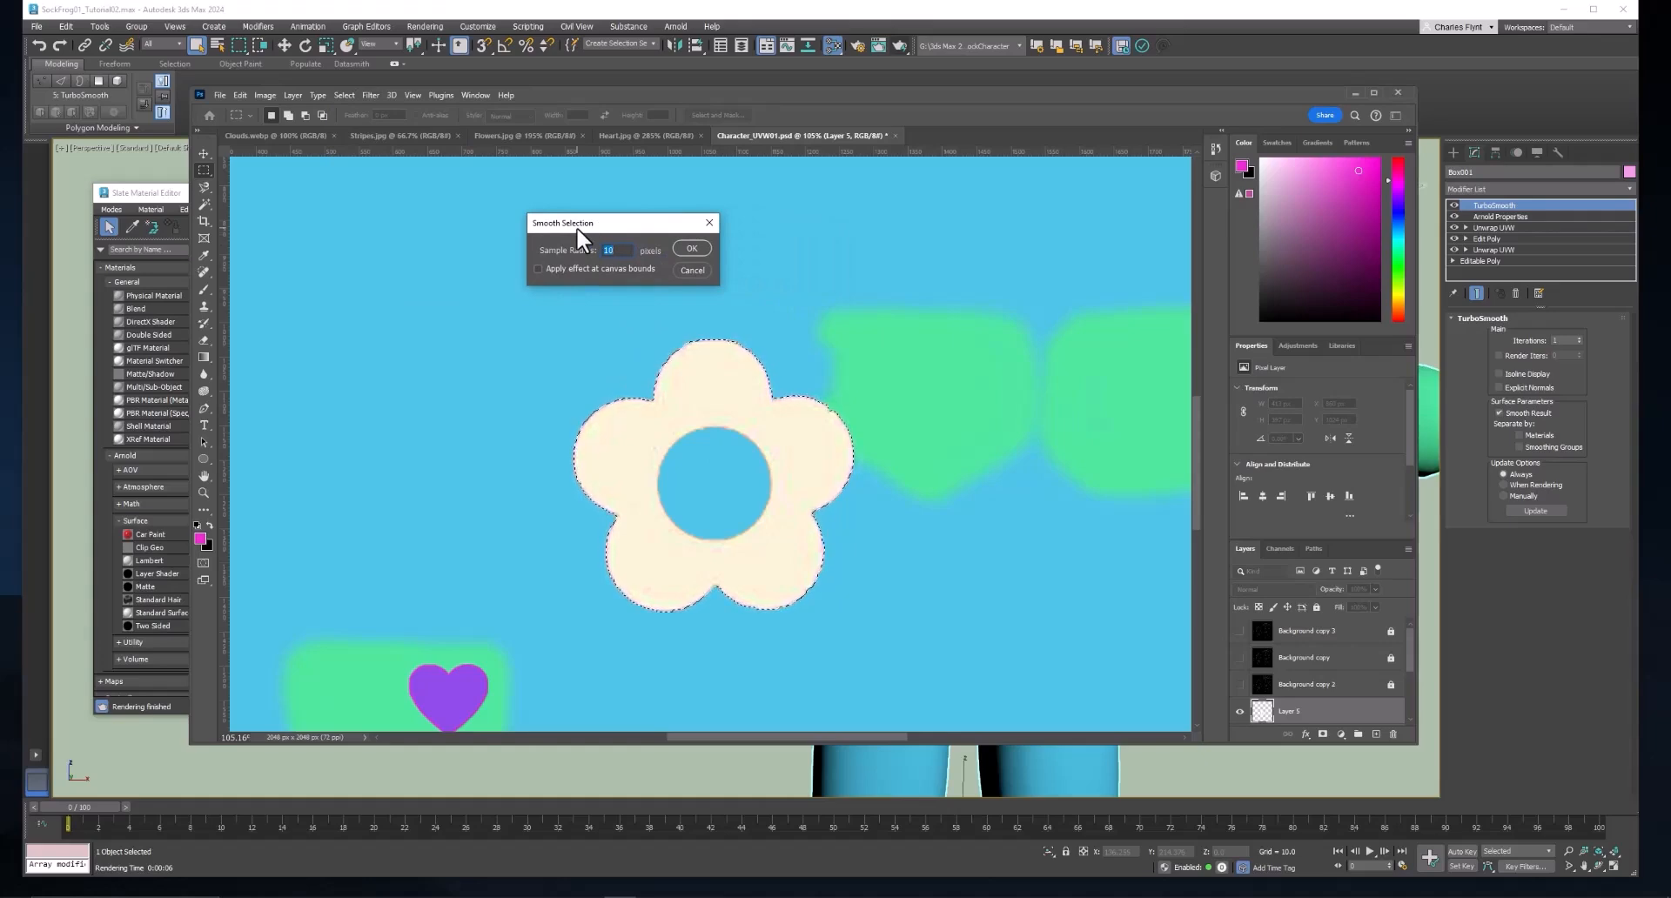
type("12")
left_click(687, 249)
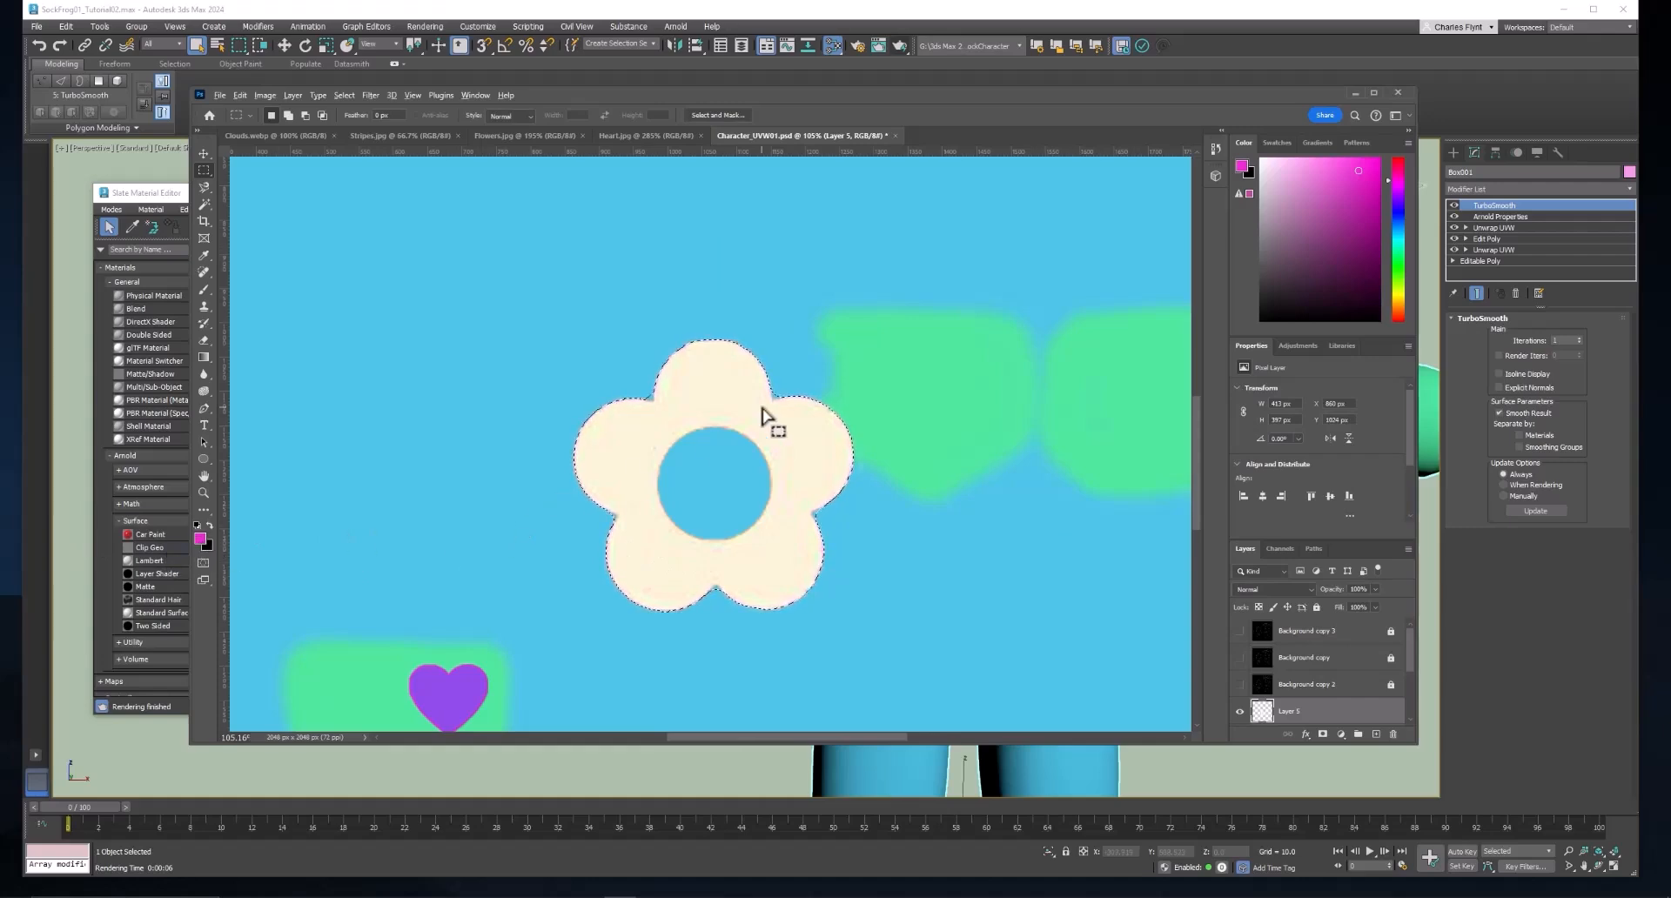
key("alt+BackSpace")
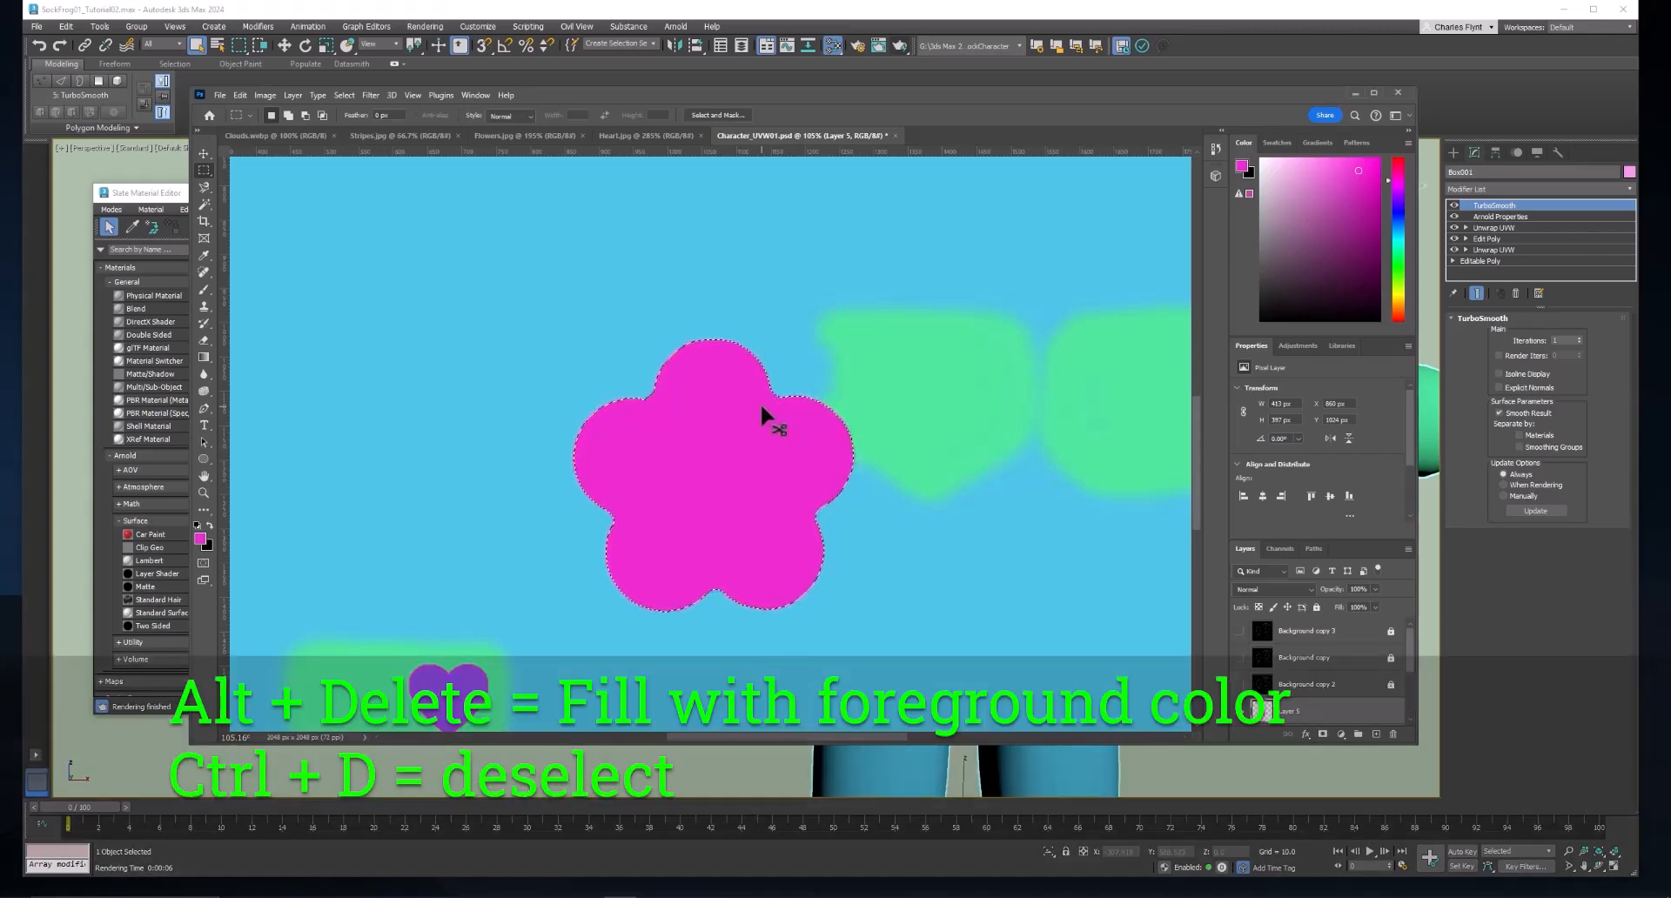
key("ctrl+d")
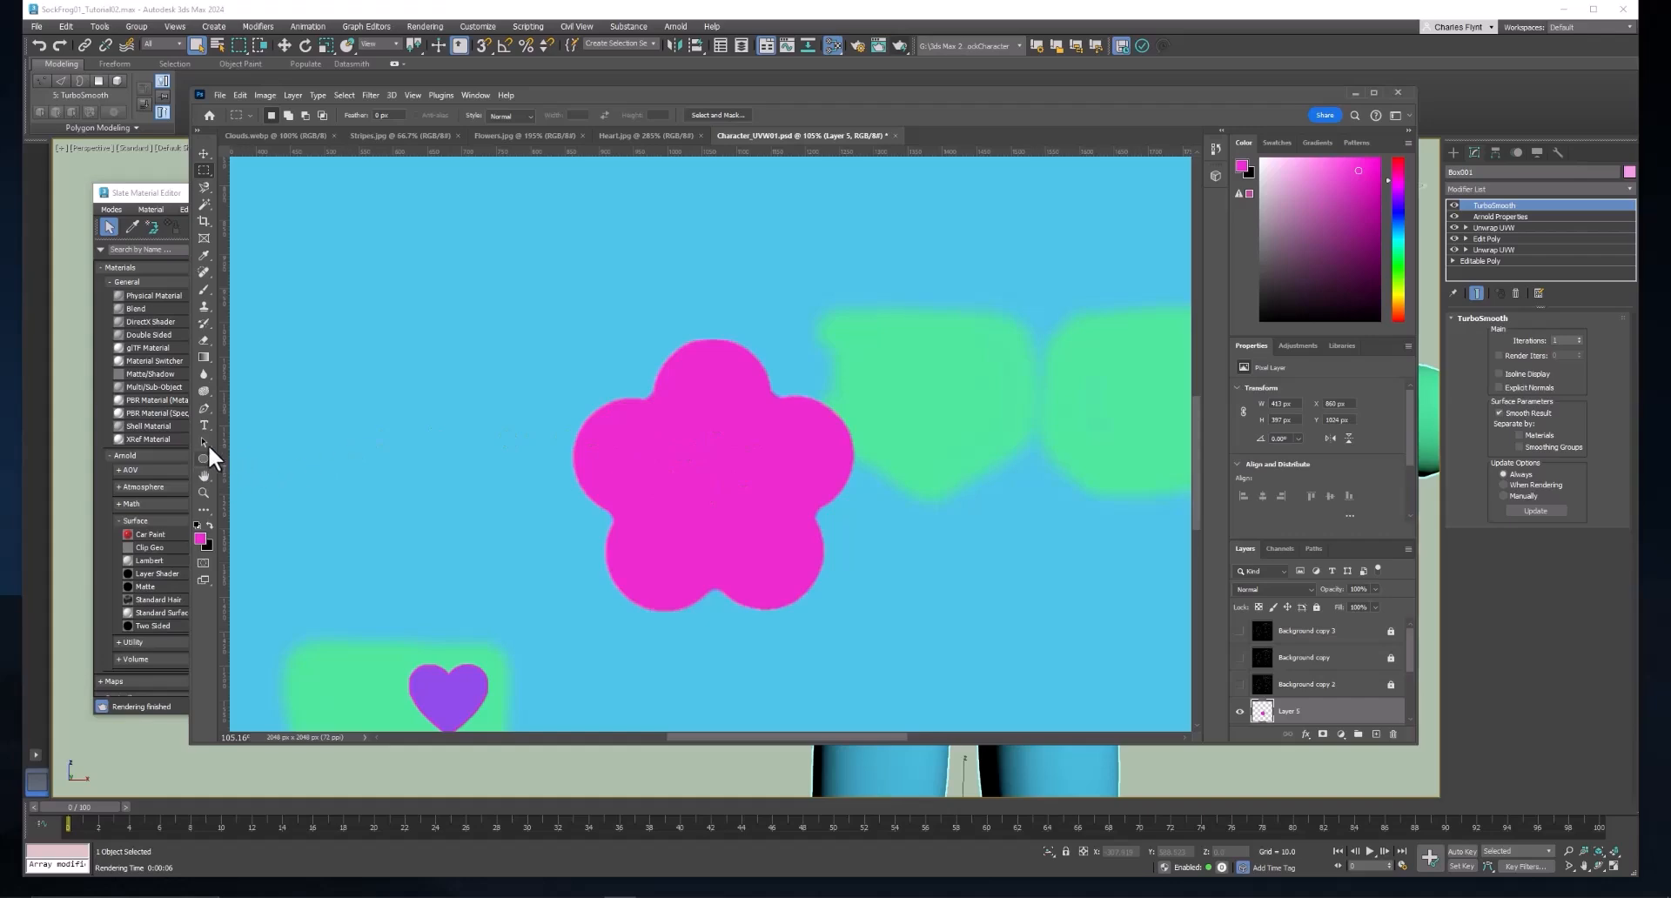
Enlarge the Brush tool's tip to 250 px and set the foreground colour to yellow.
left_click(201, 290)
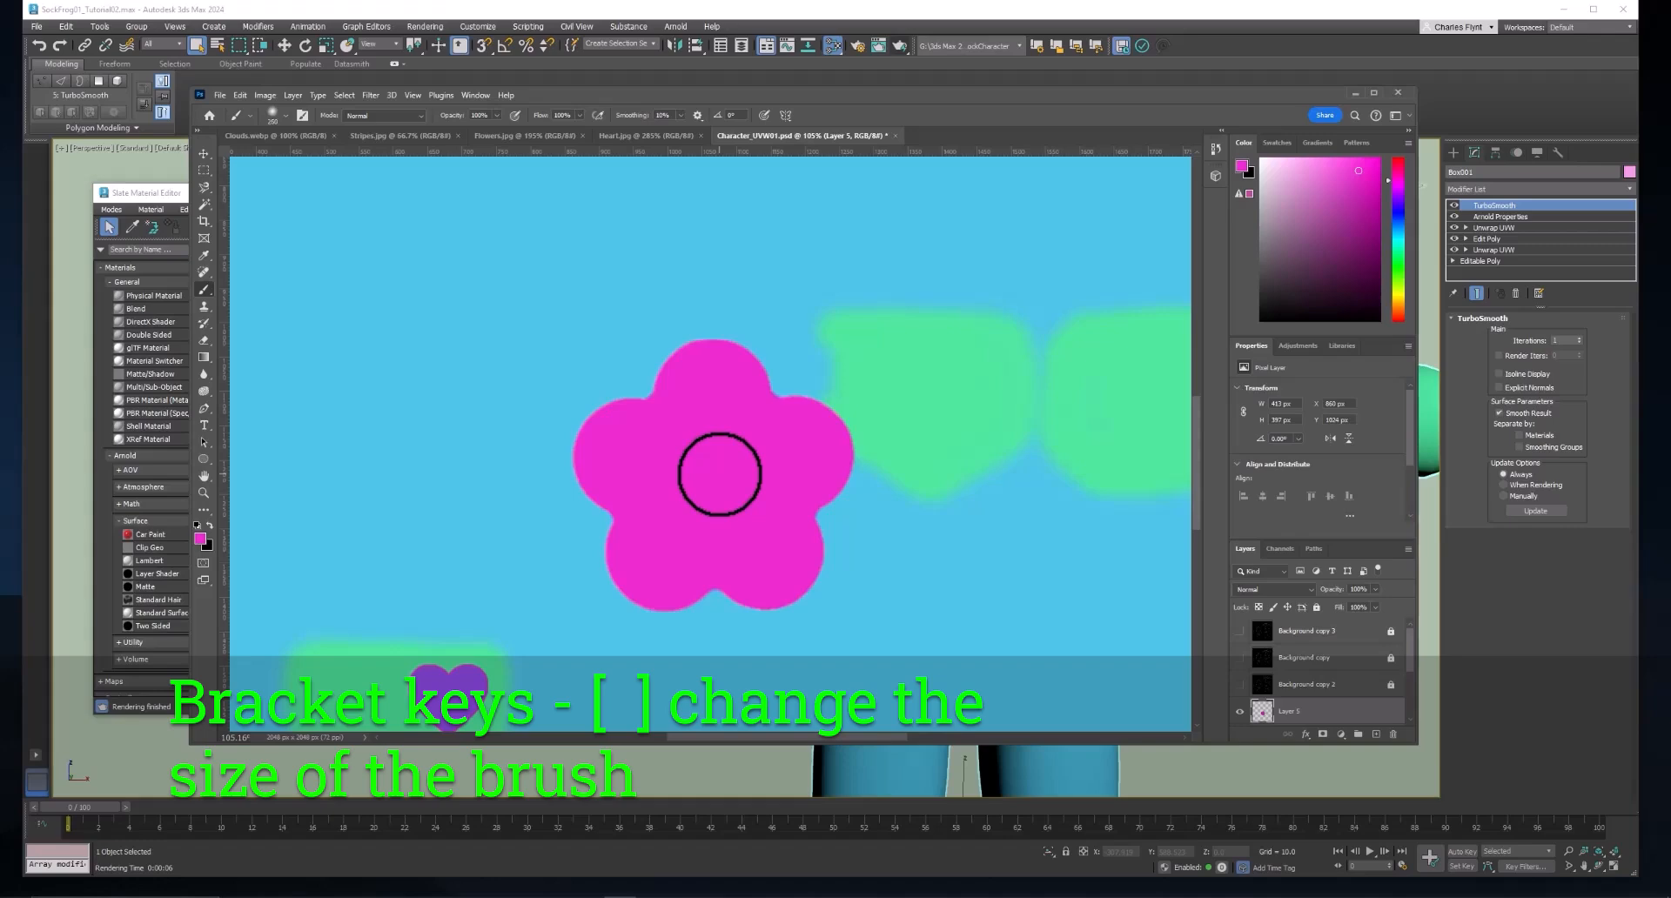
key("bracketright")
key("bracketright")
key("bracketright")
key("bracketright")
key("bracketright")
key("bracketright")
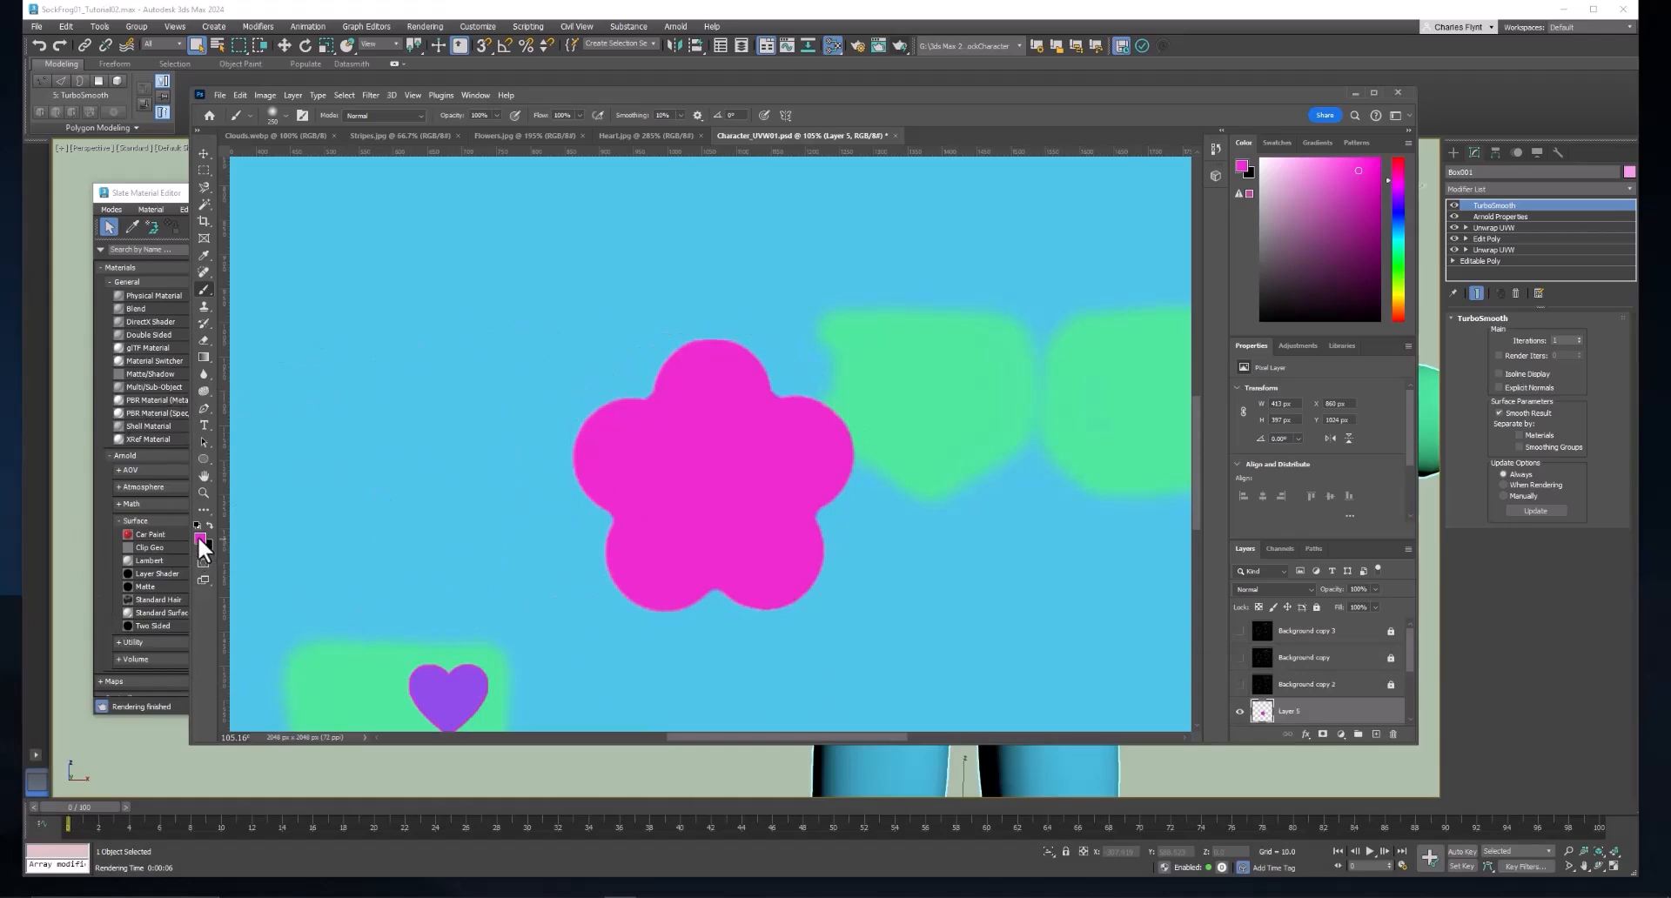
left_click(200, 538)
left_click_drag(776, 333, 785, 400)
left_click(906, 254)
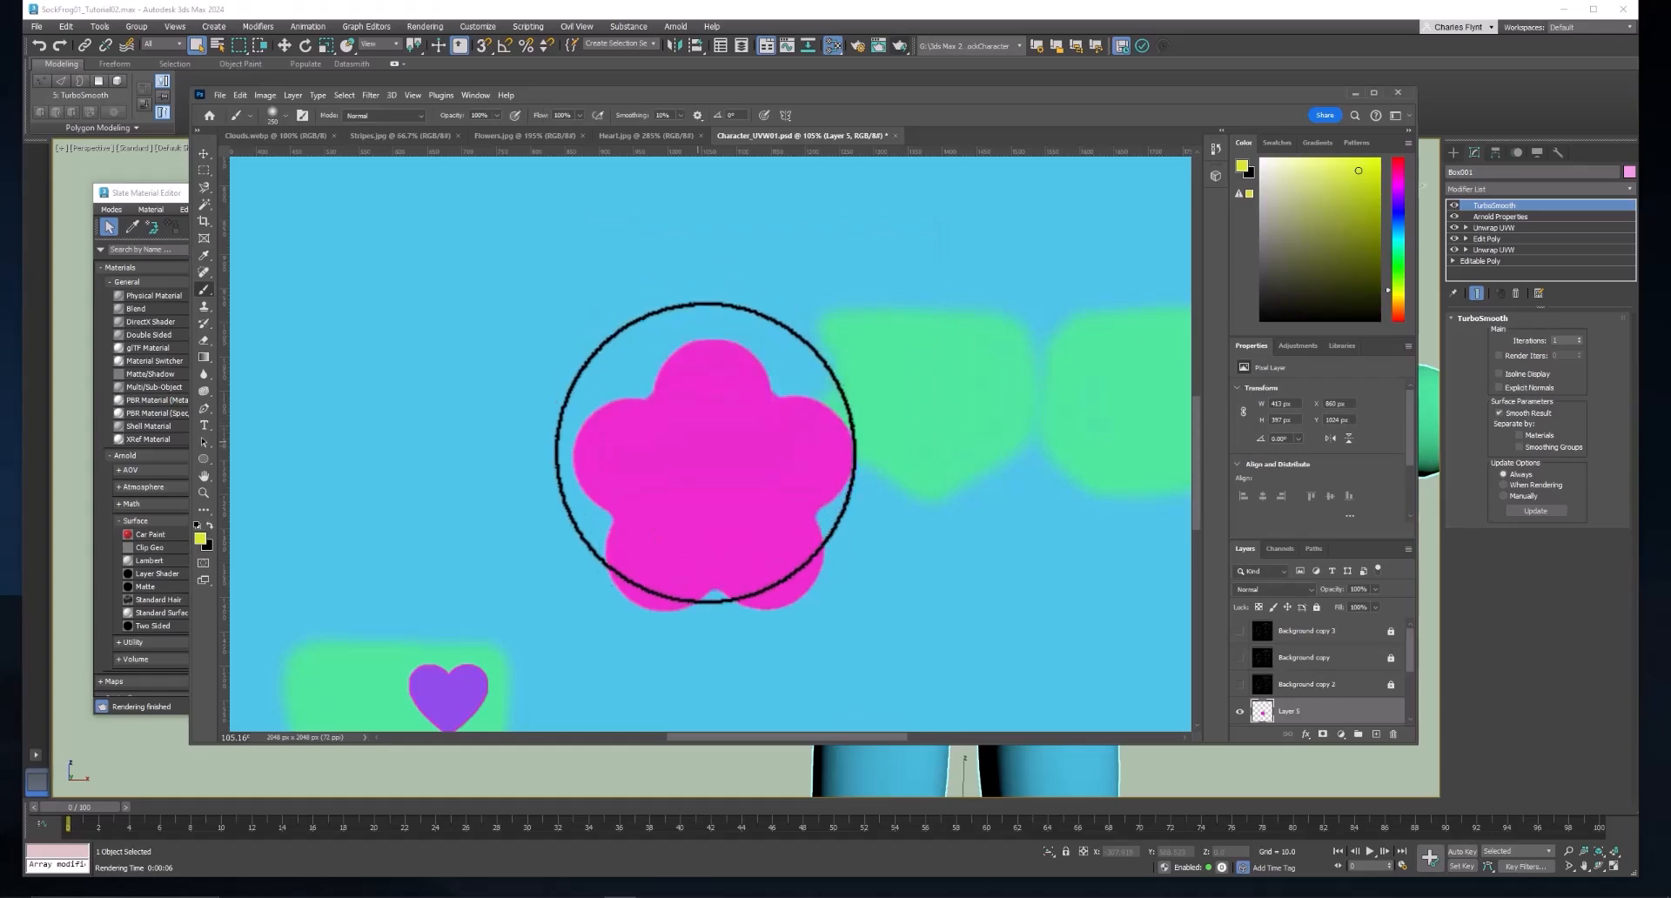
Try building up a yellow centre on the magenta flower with soft brush dabs, and undo them.
left_click(713, 478)
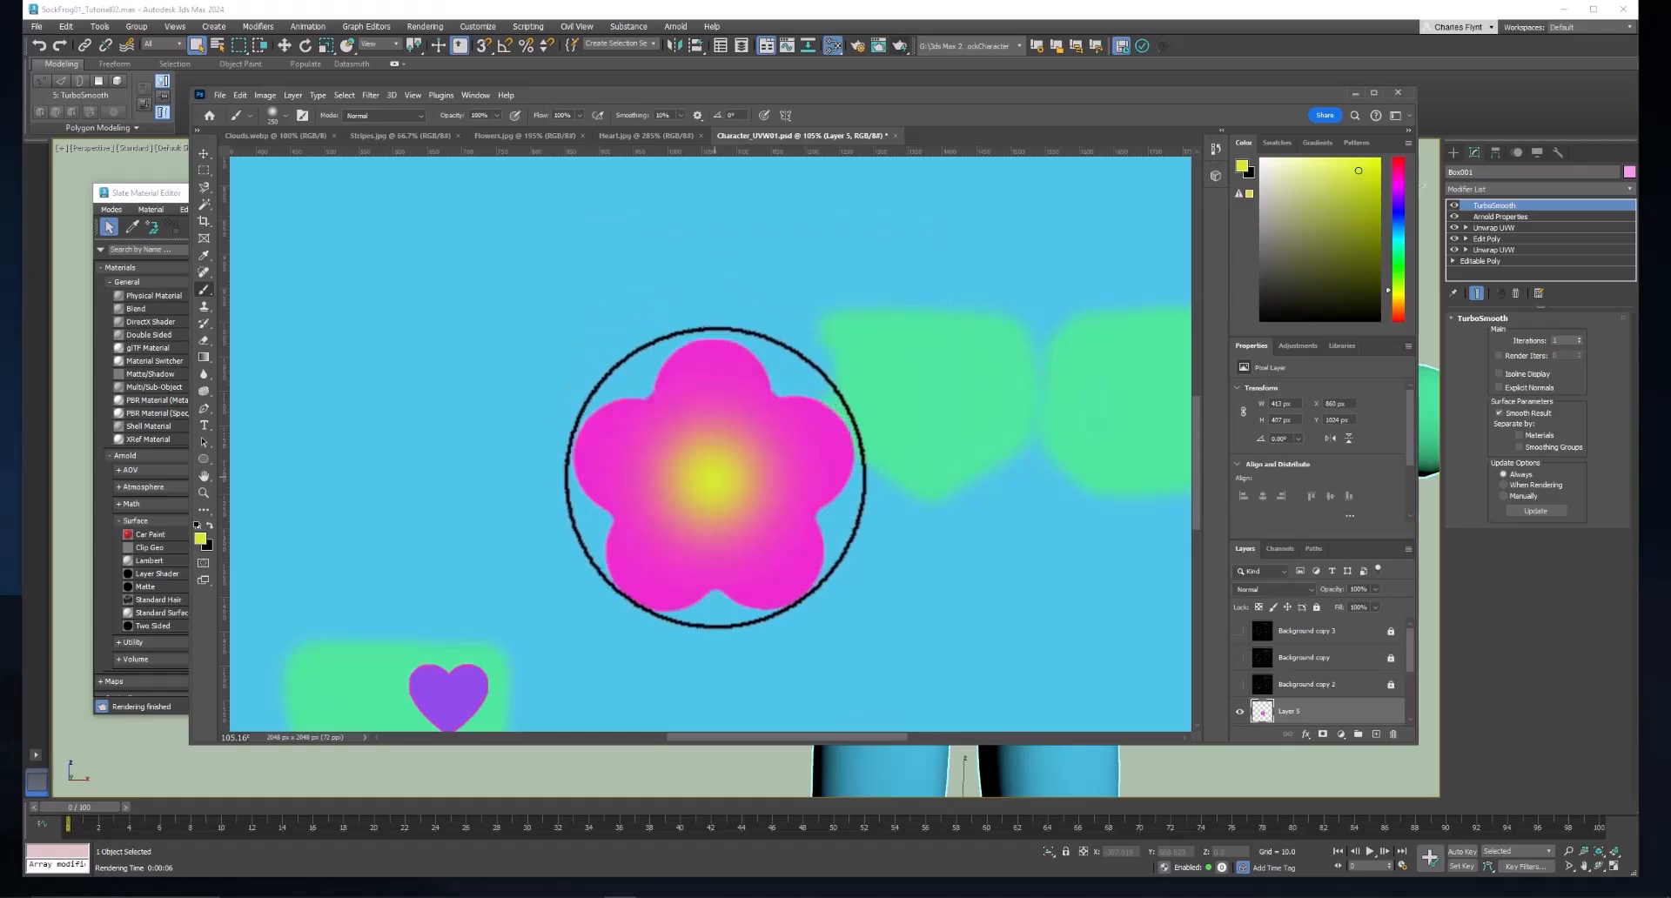
left_click(712, 479)
left_click(712, 479)
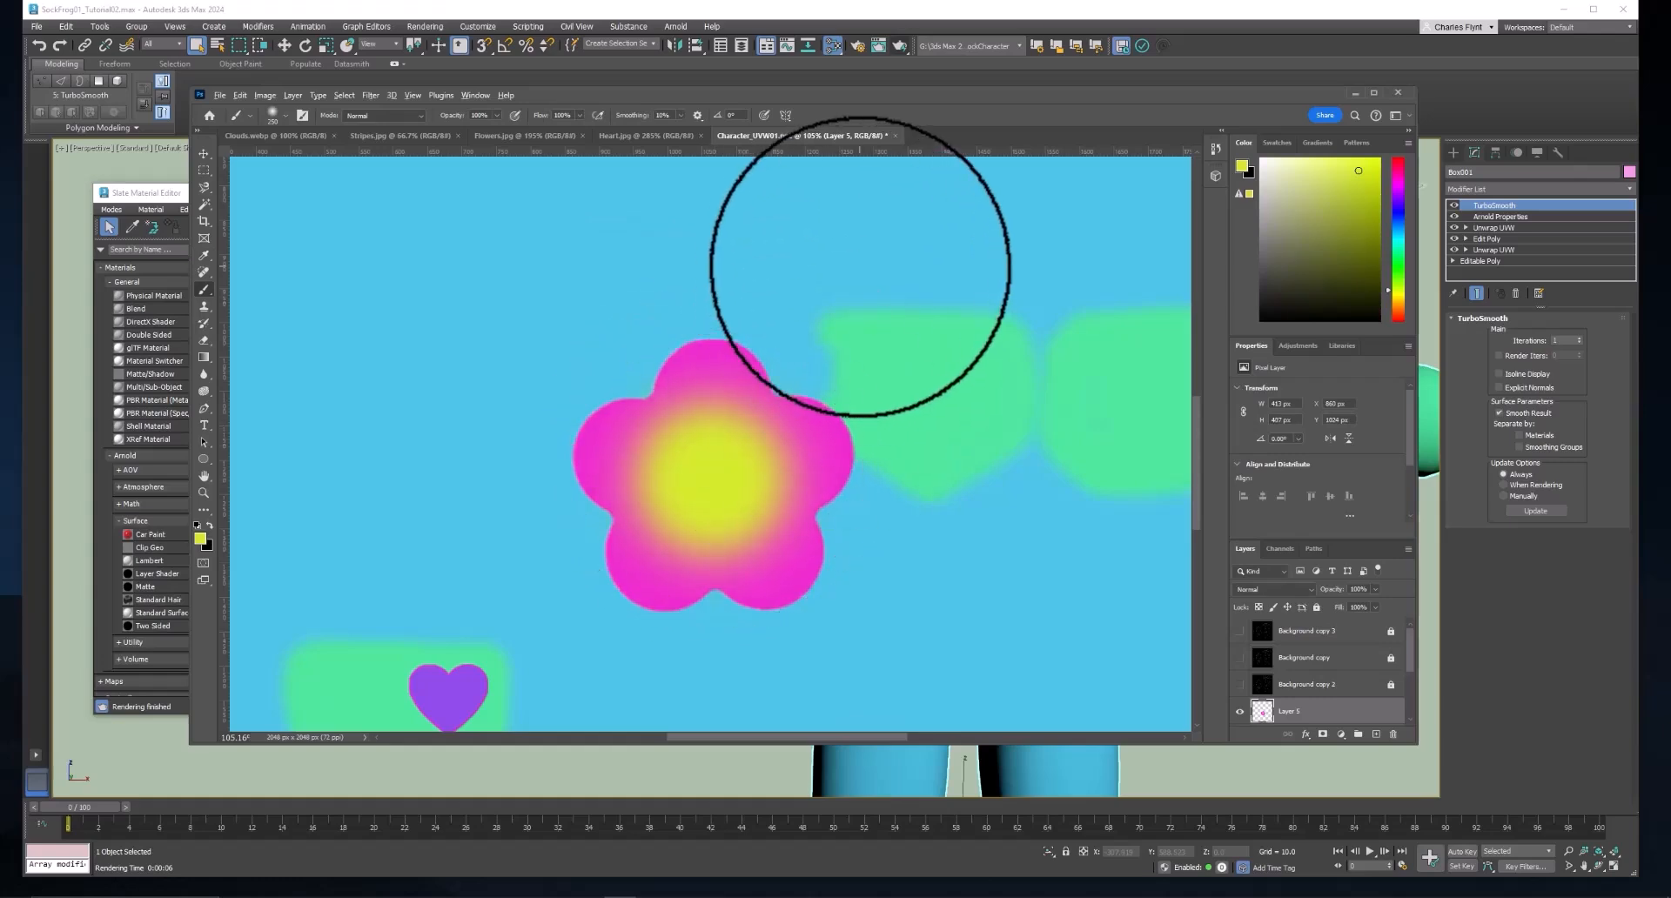
key("ctrl+z")
key("ctrl+z")
key("ctrl+z")
key("ctrl+z")
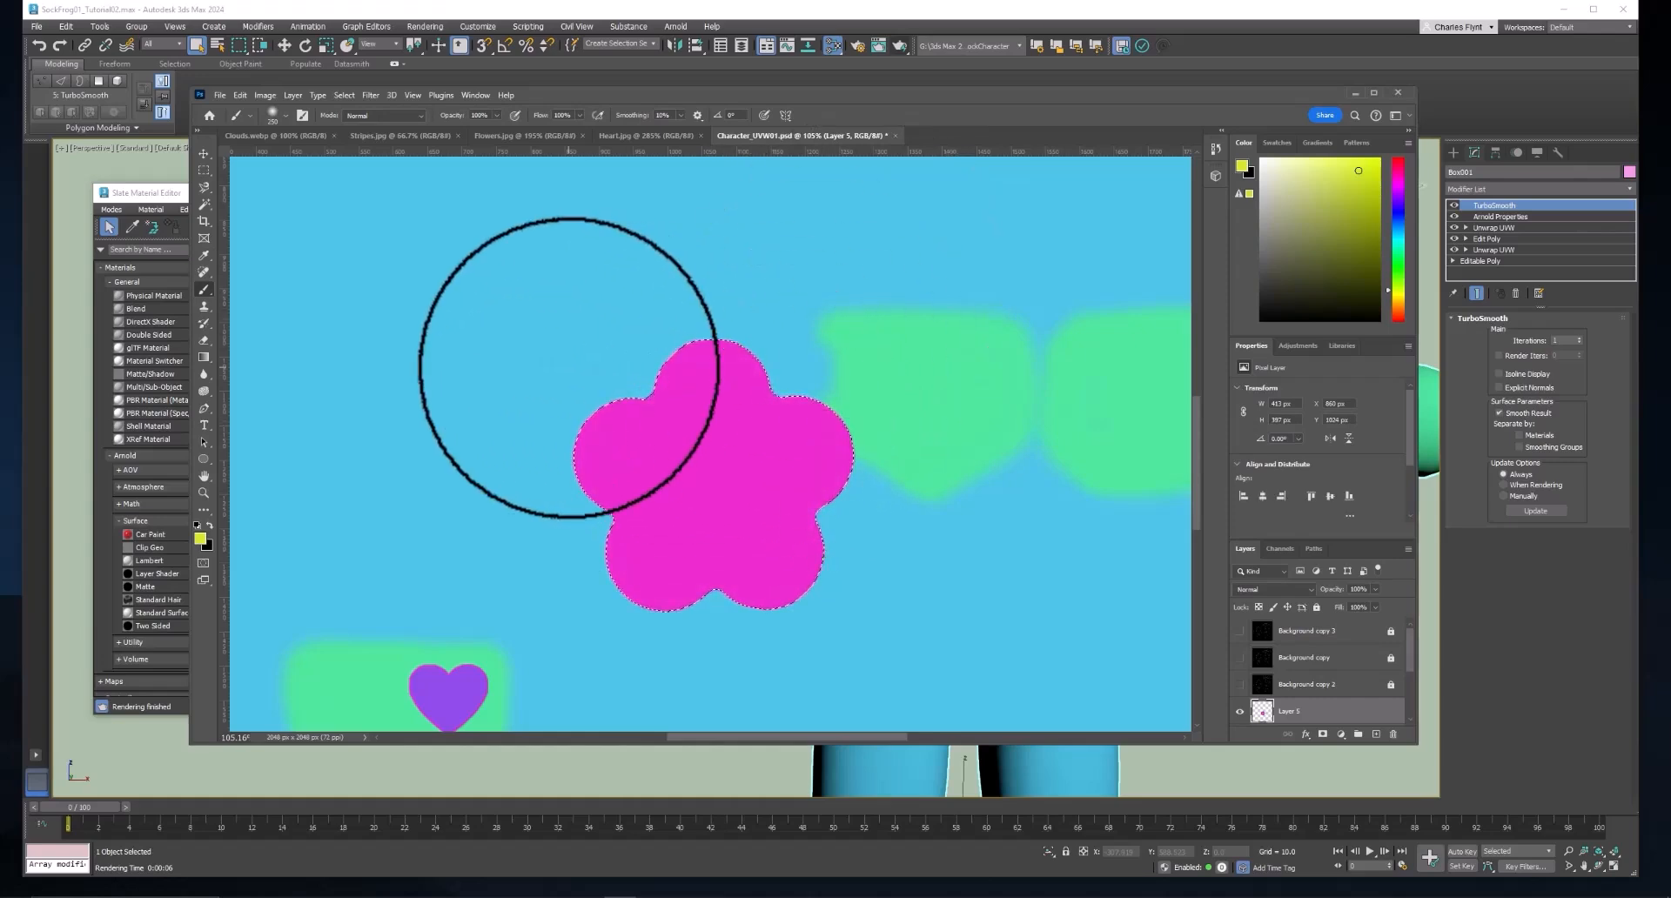
key("ctrl+d")
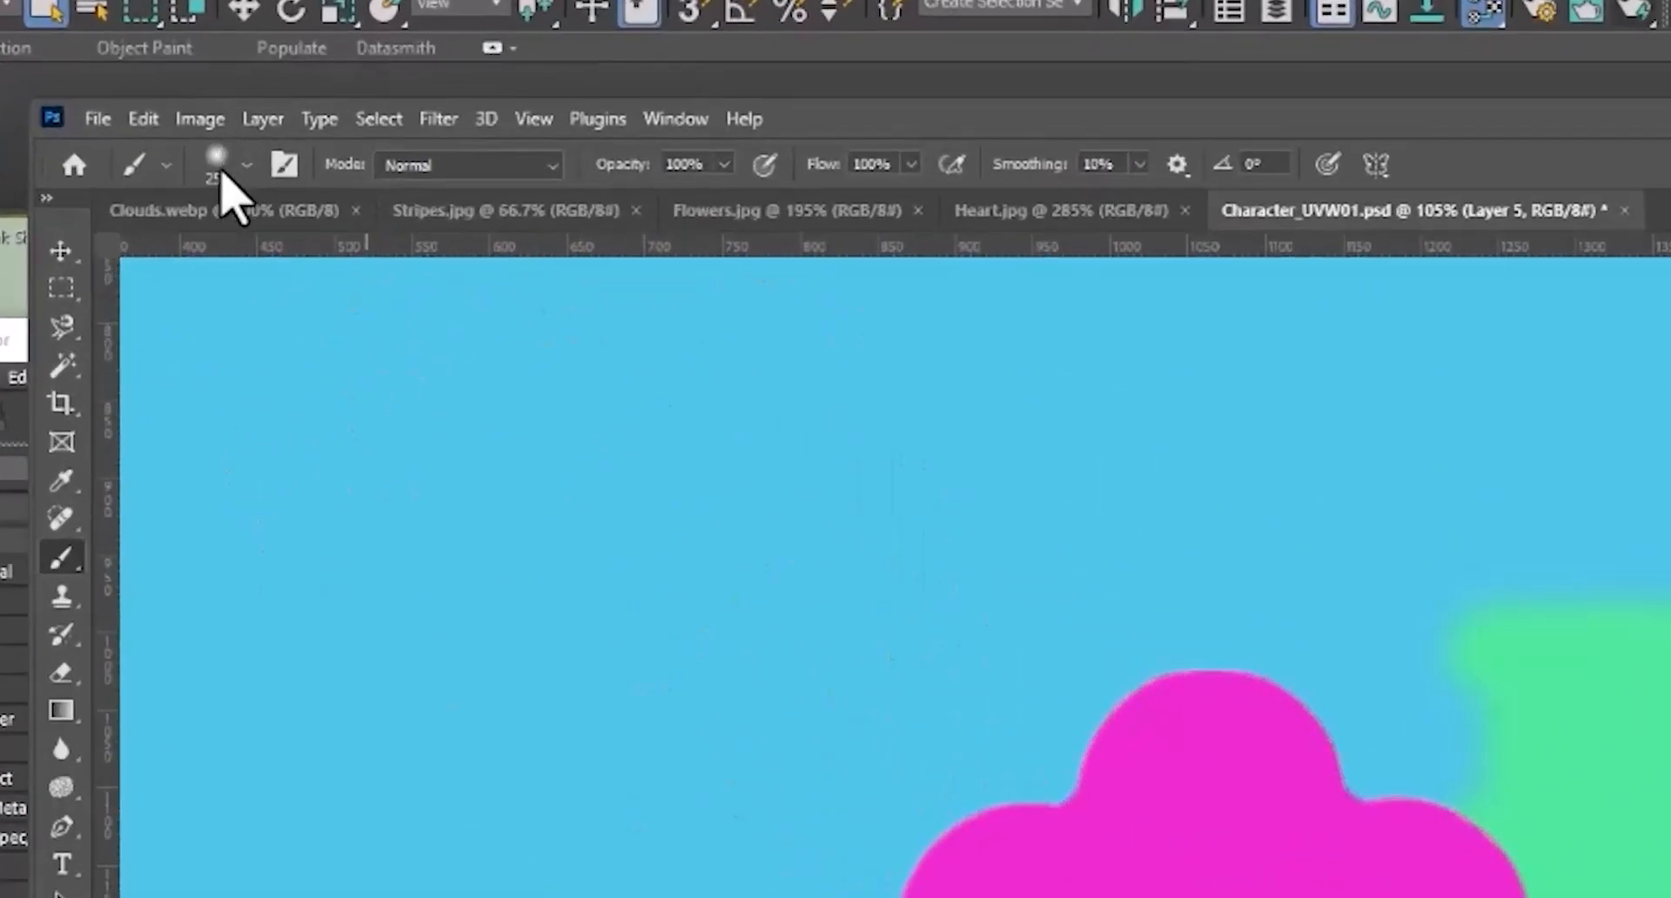
Set the brush hardness to 46% and paint a single yellow dab in the middle of the magenta flower.
left_click(220, 171)
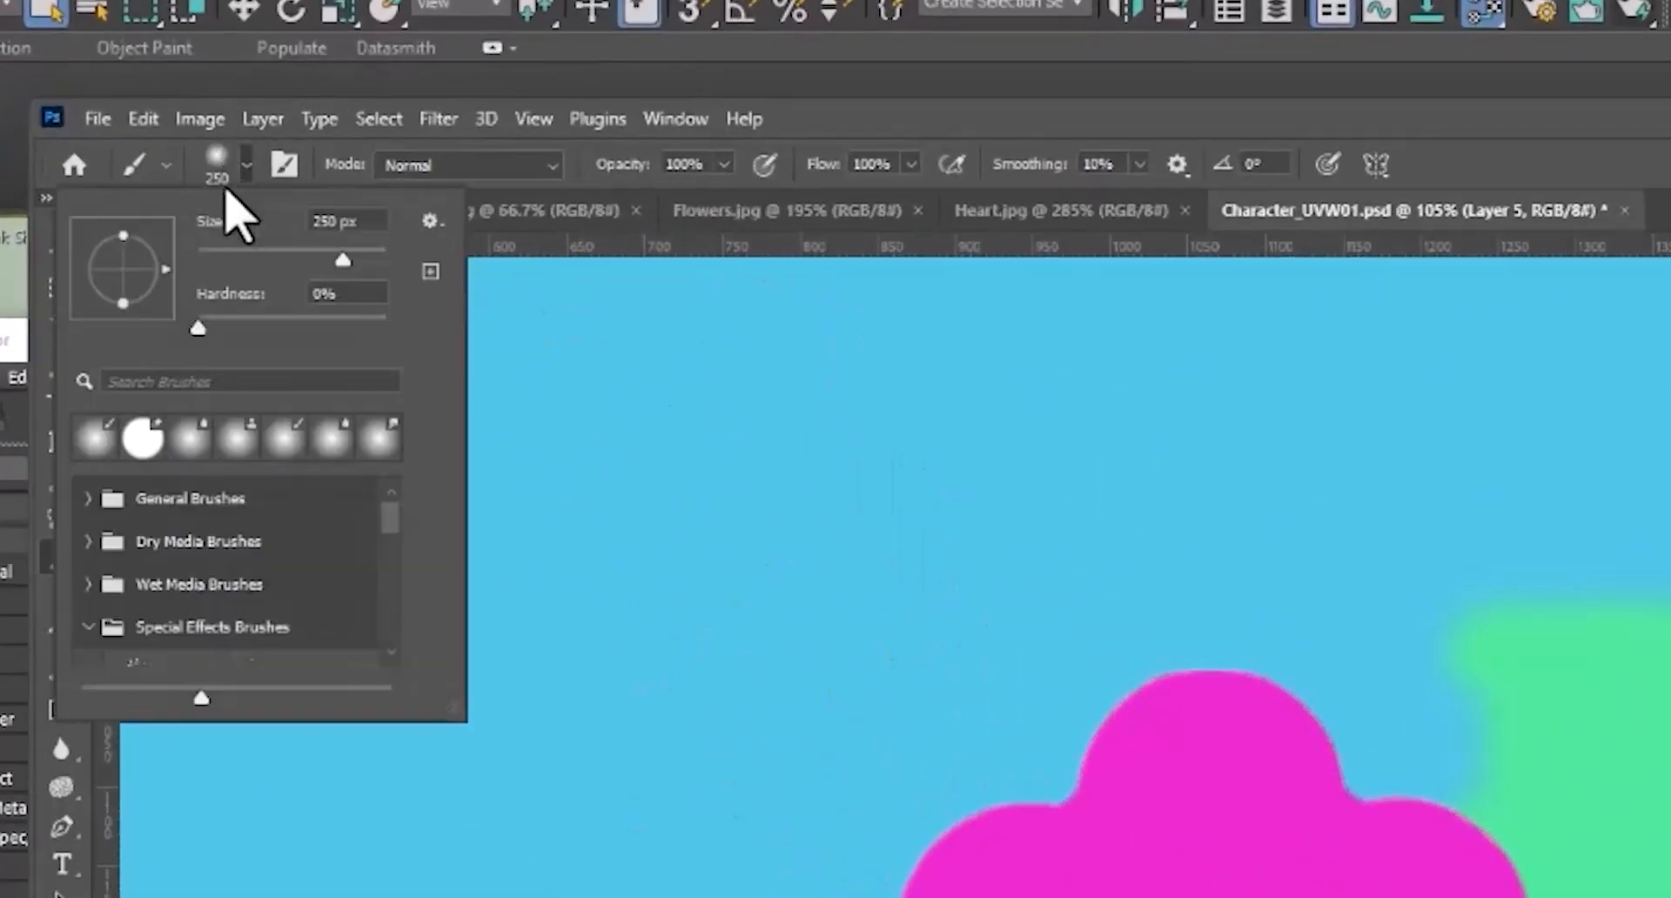
left_click_drag(194, 328, 284, 336)
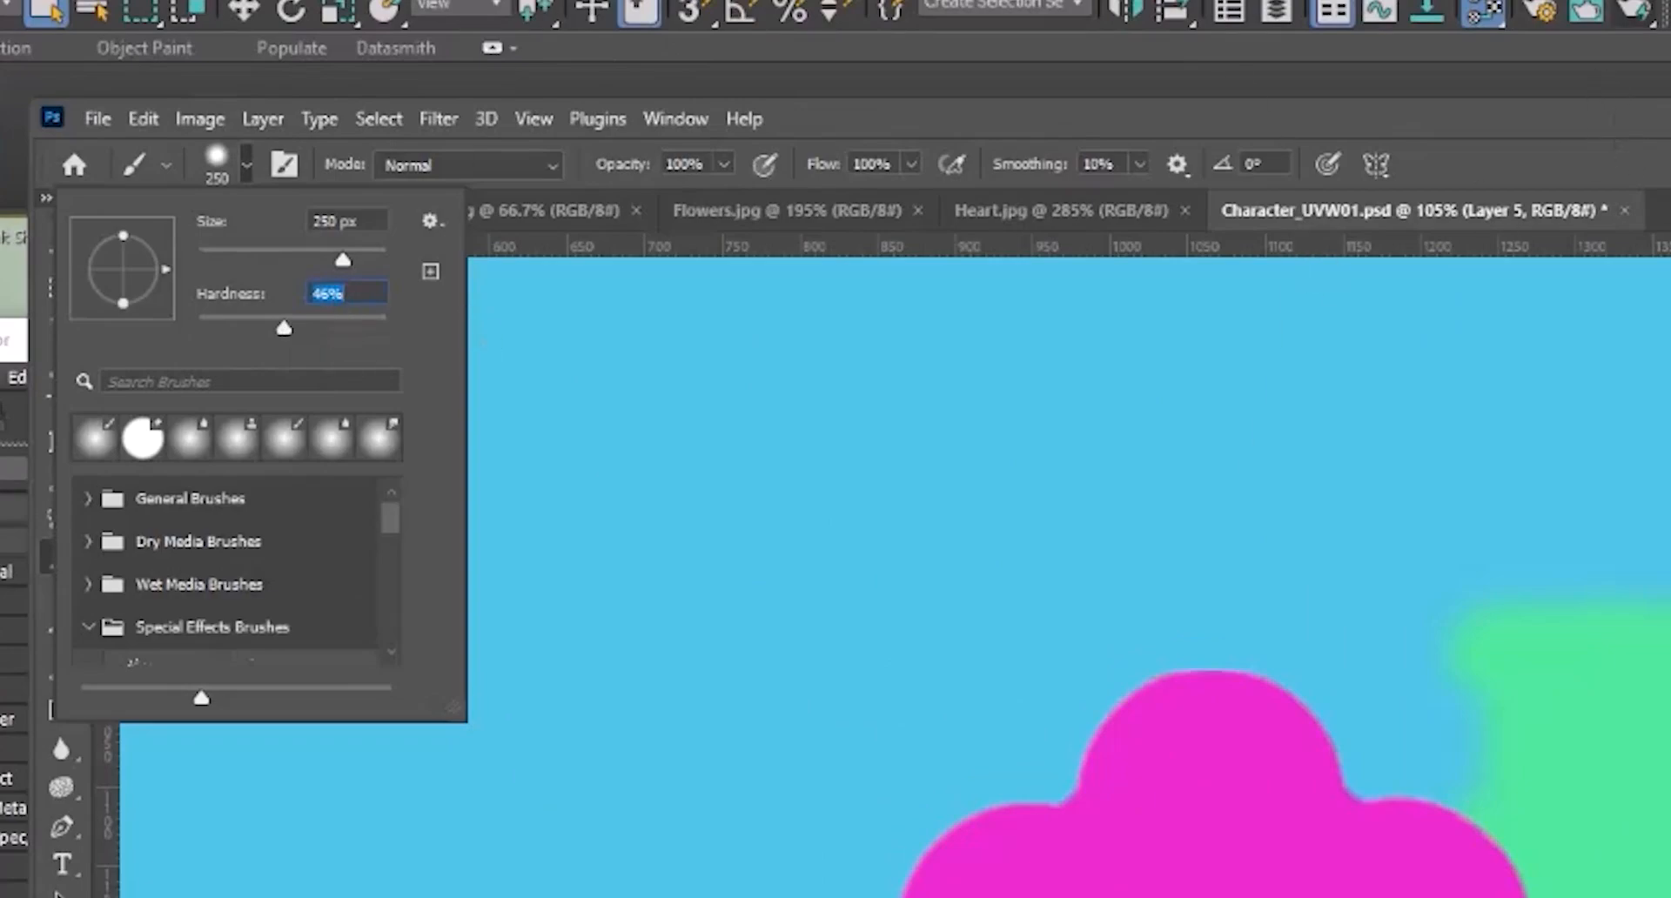
left_click(1403, 138)
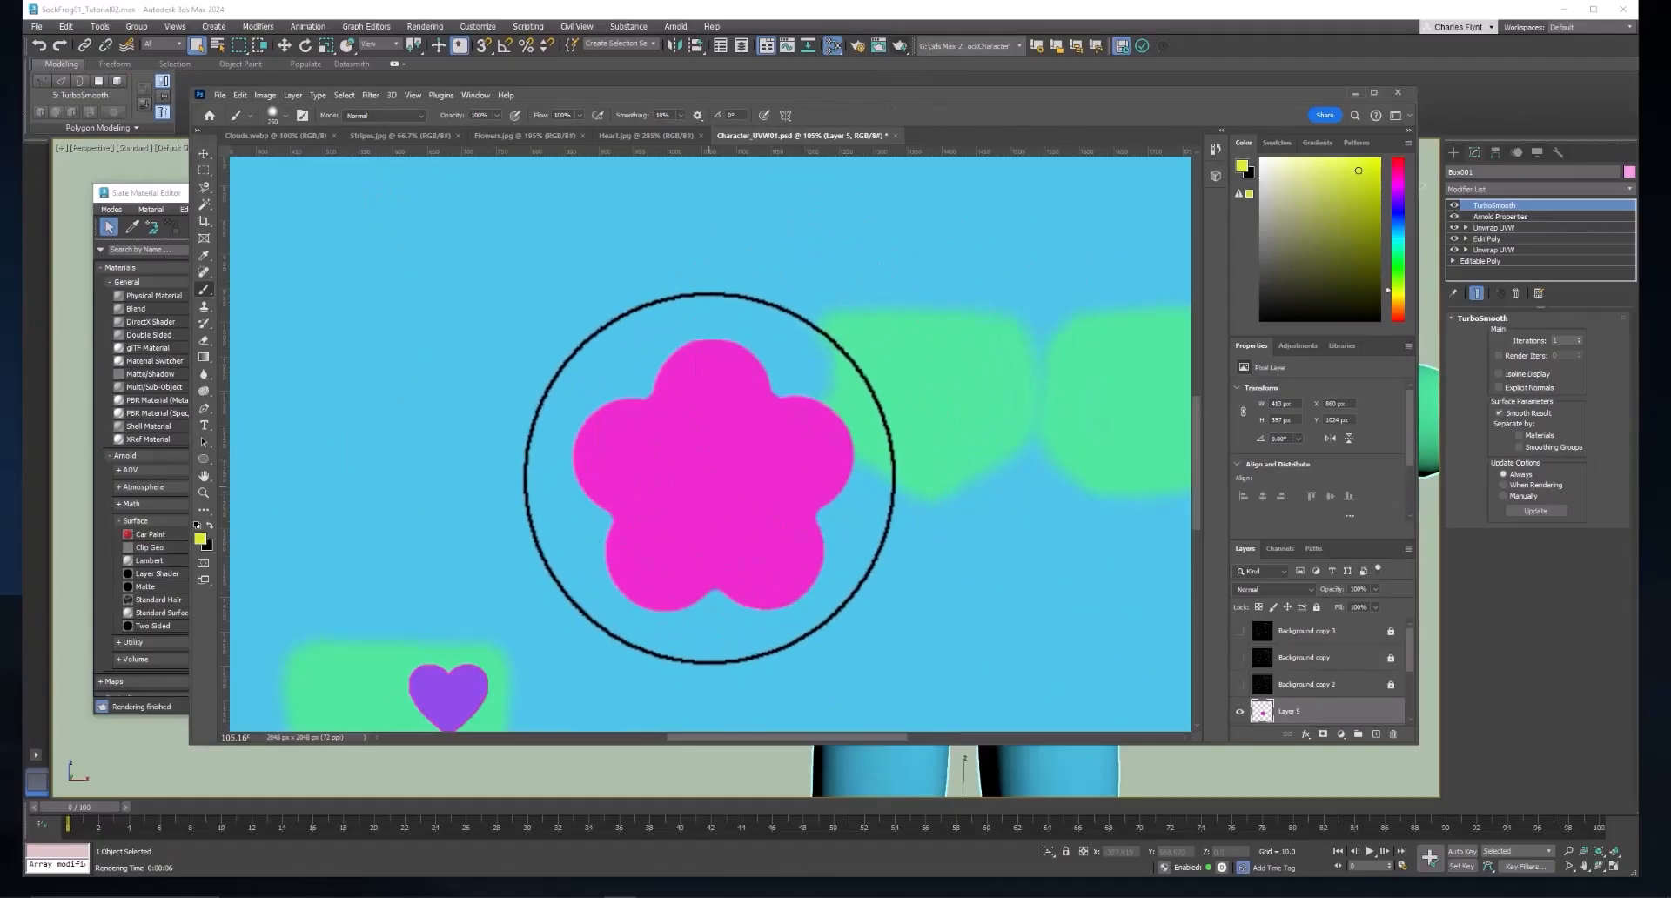
left_click(713, 480)
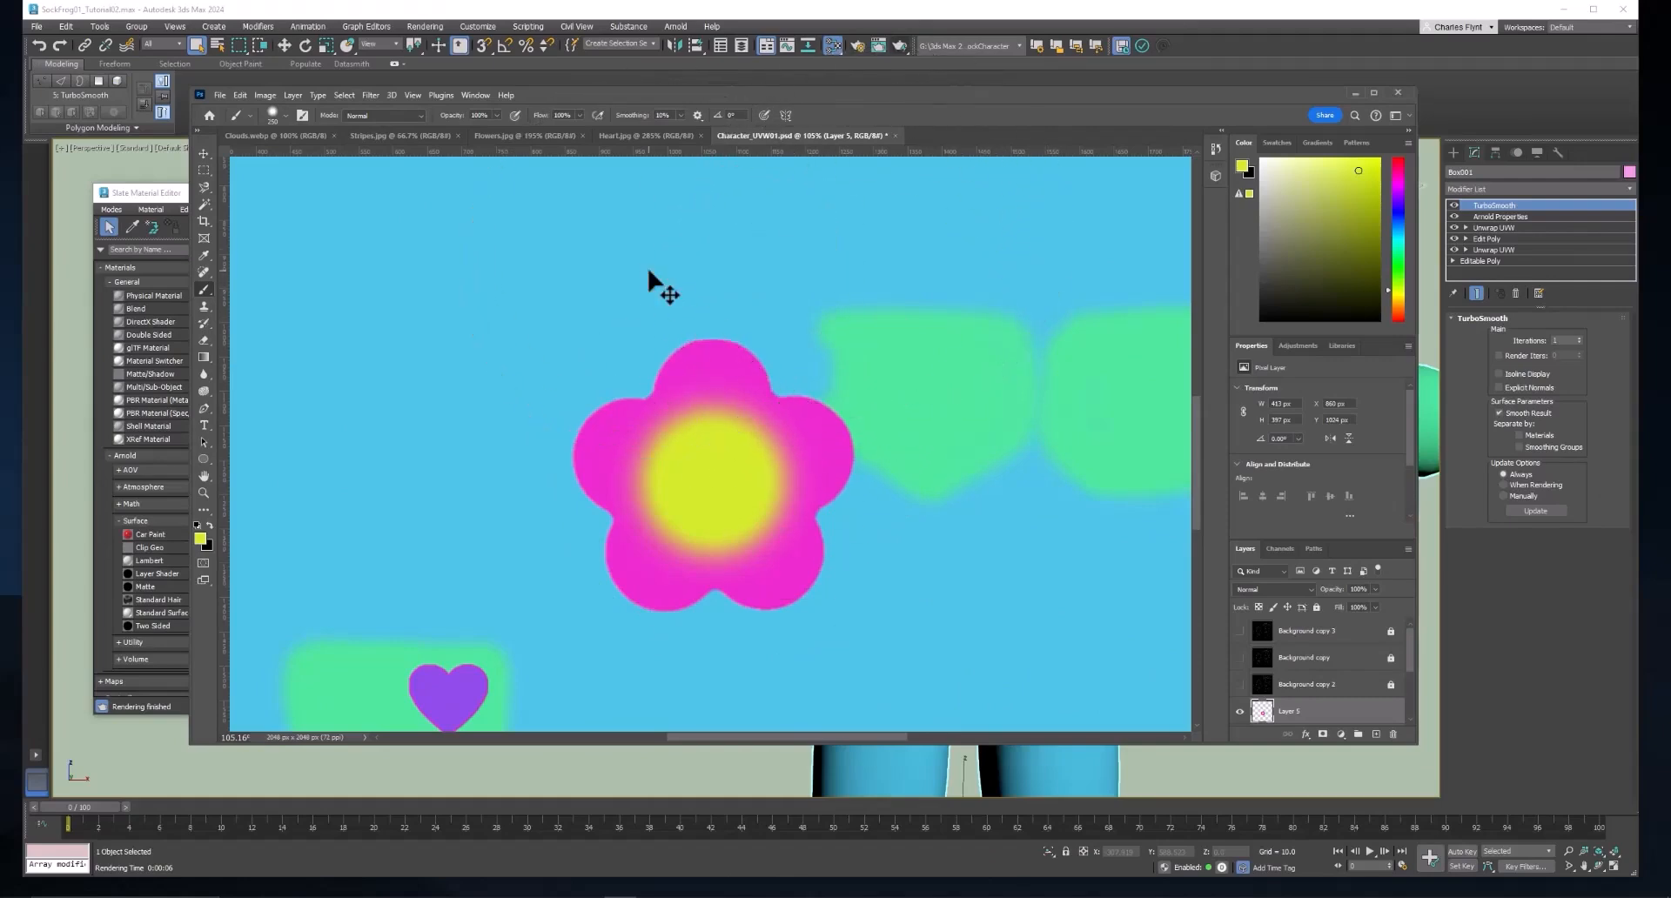
Scale the finished flower down proportionally to about 64 px wide.
key("ctrl+t")
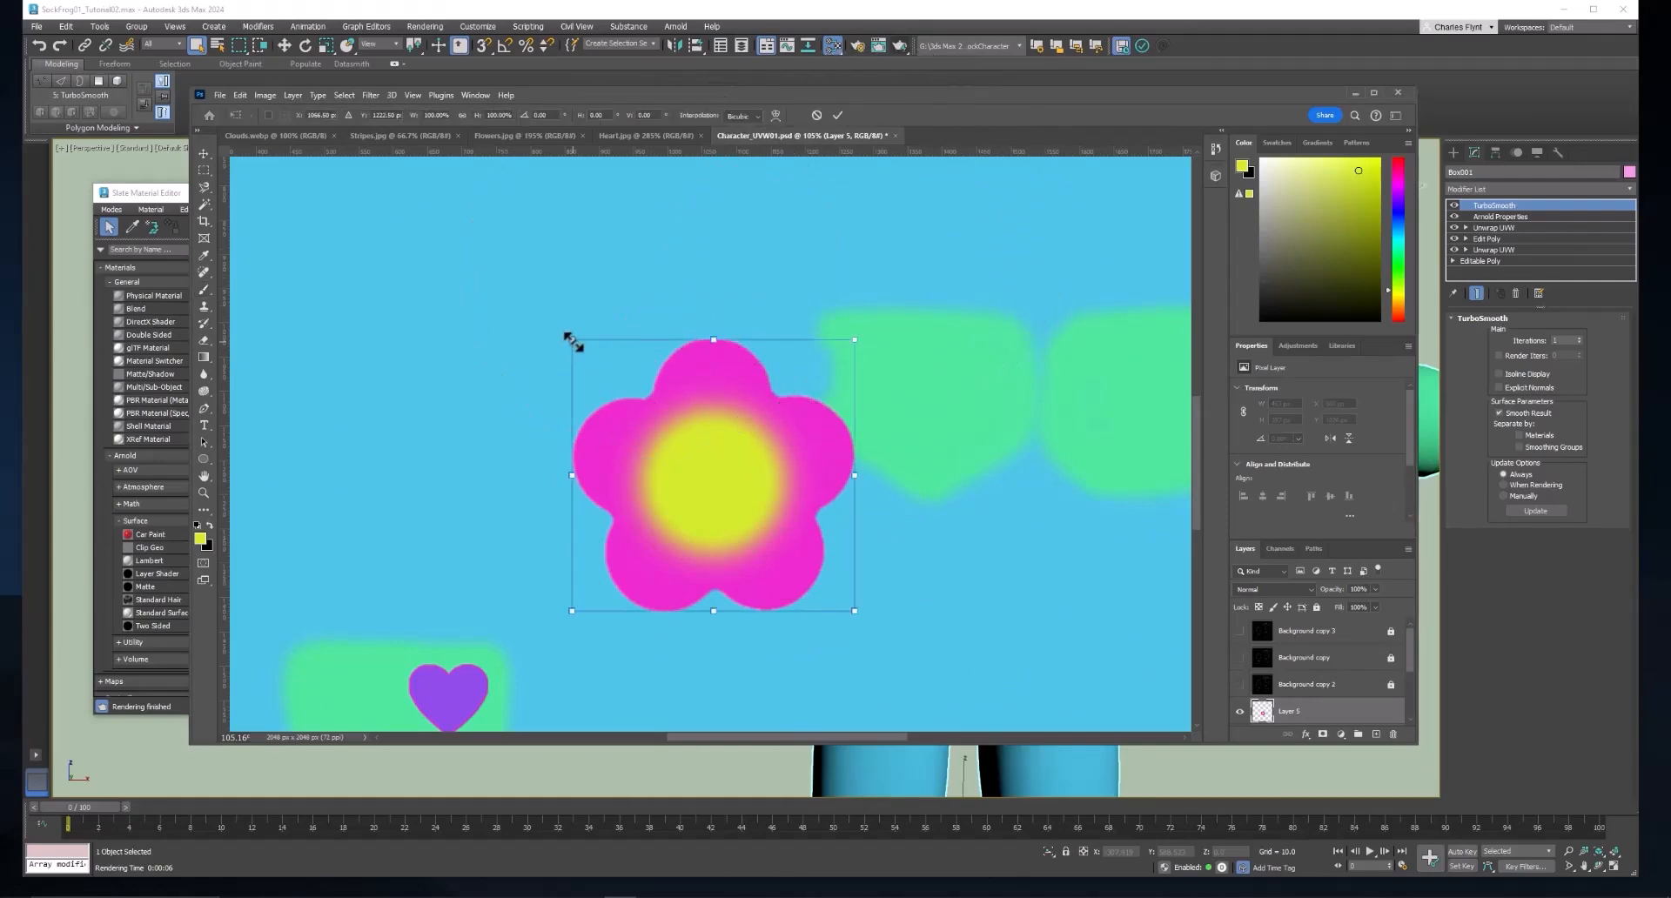
left_click_drag(572, 341, 793, 594)
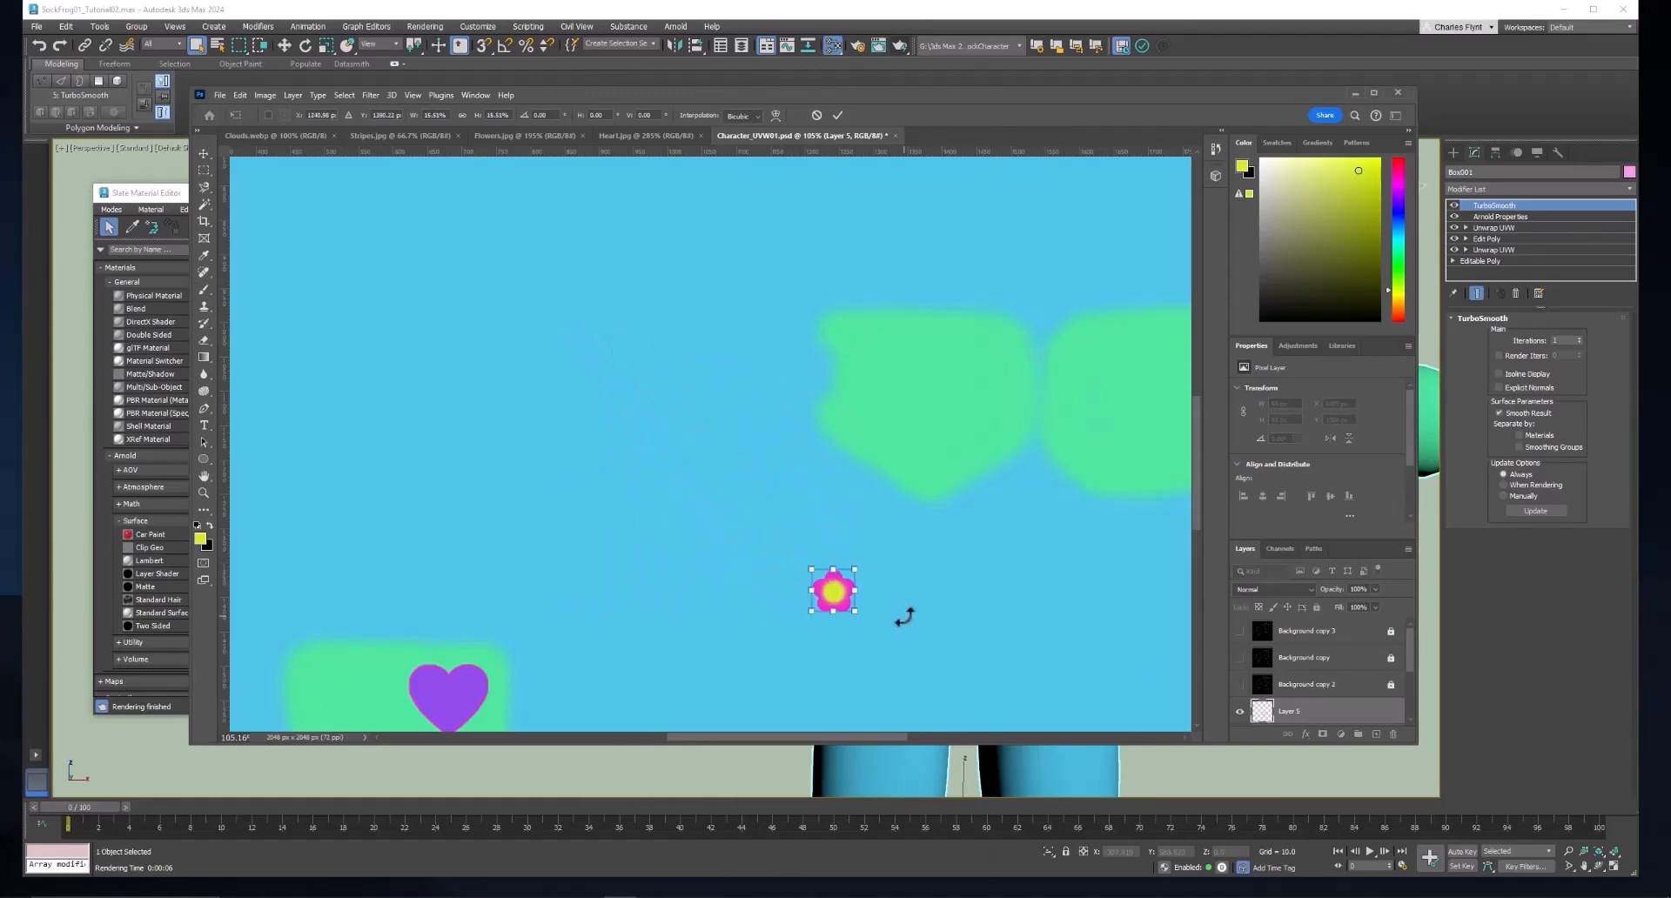
key("Return")
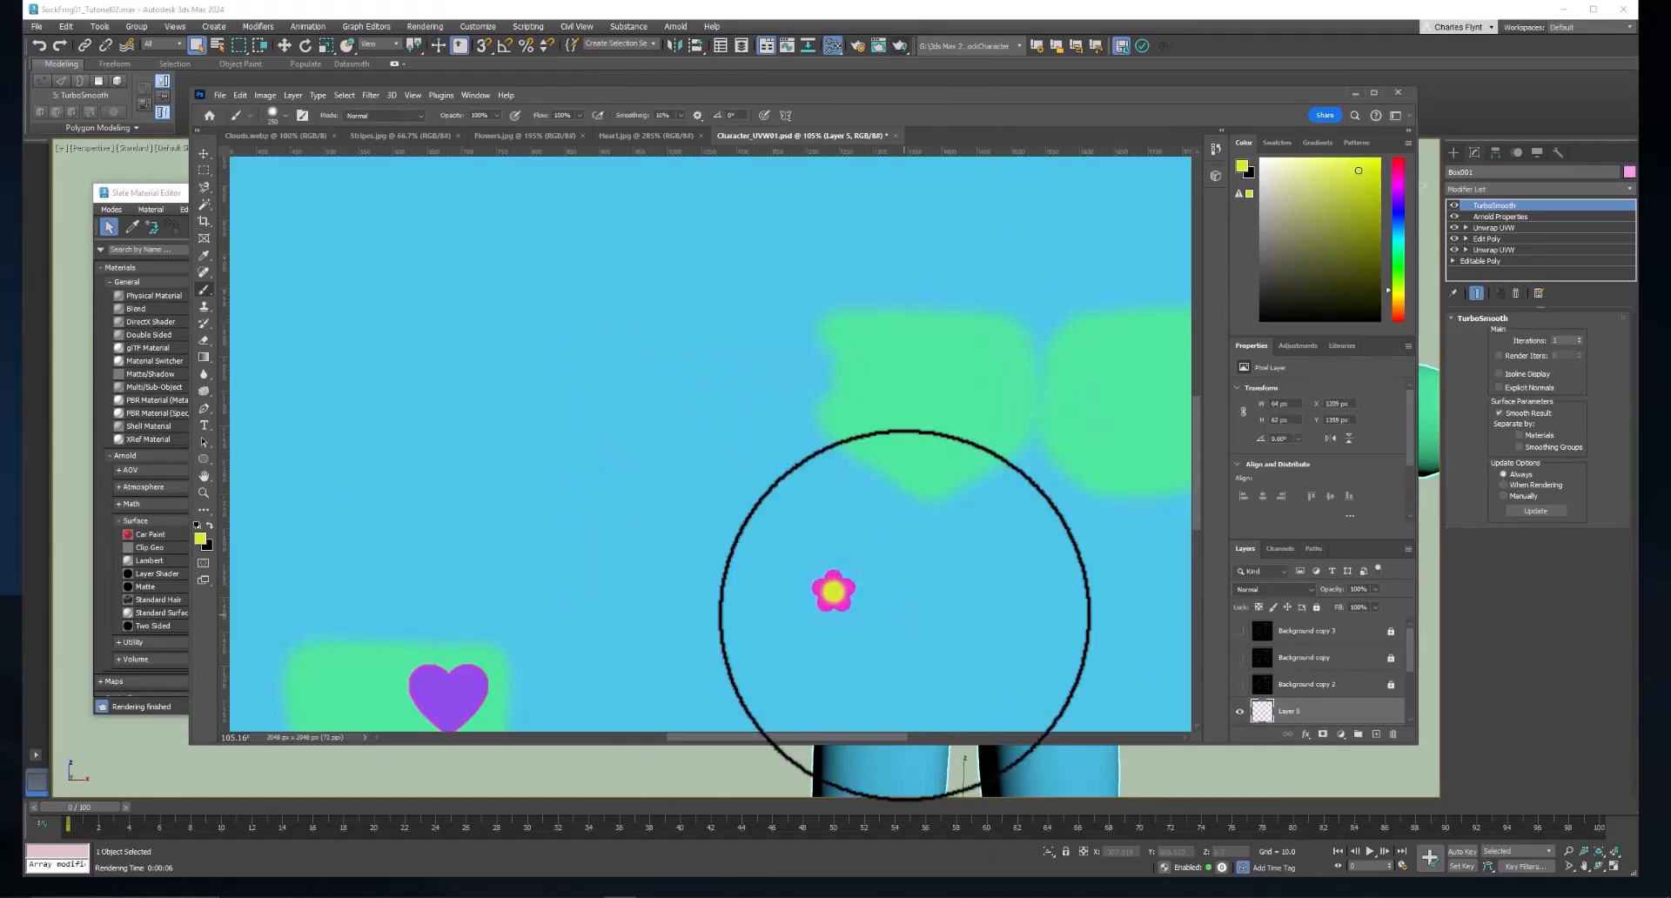
Show the UV wireframe layers Background copy 2, Background copy and Background copy 3 around the small flower.
scroll(906, 618, "down", 3)
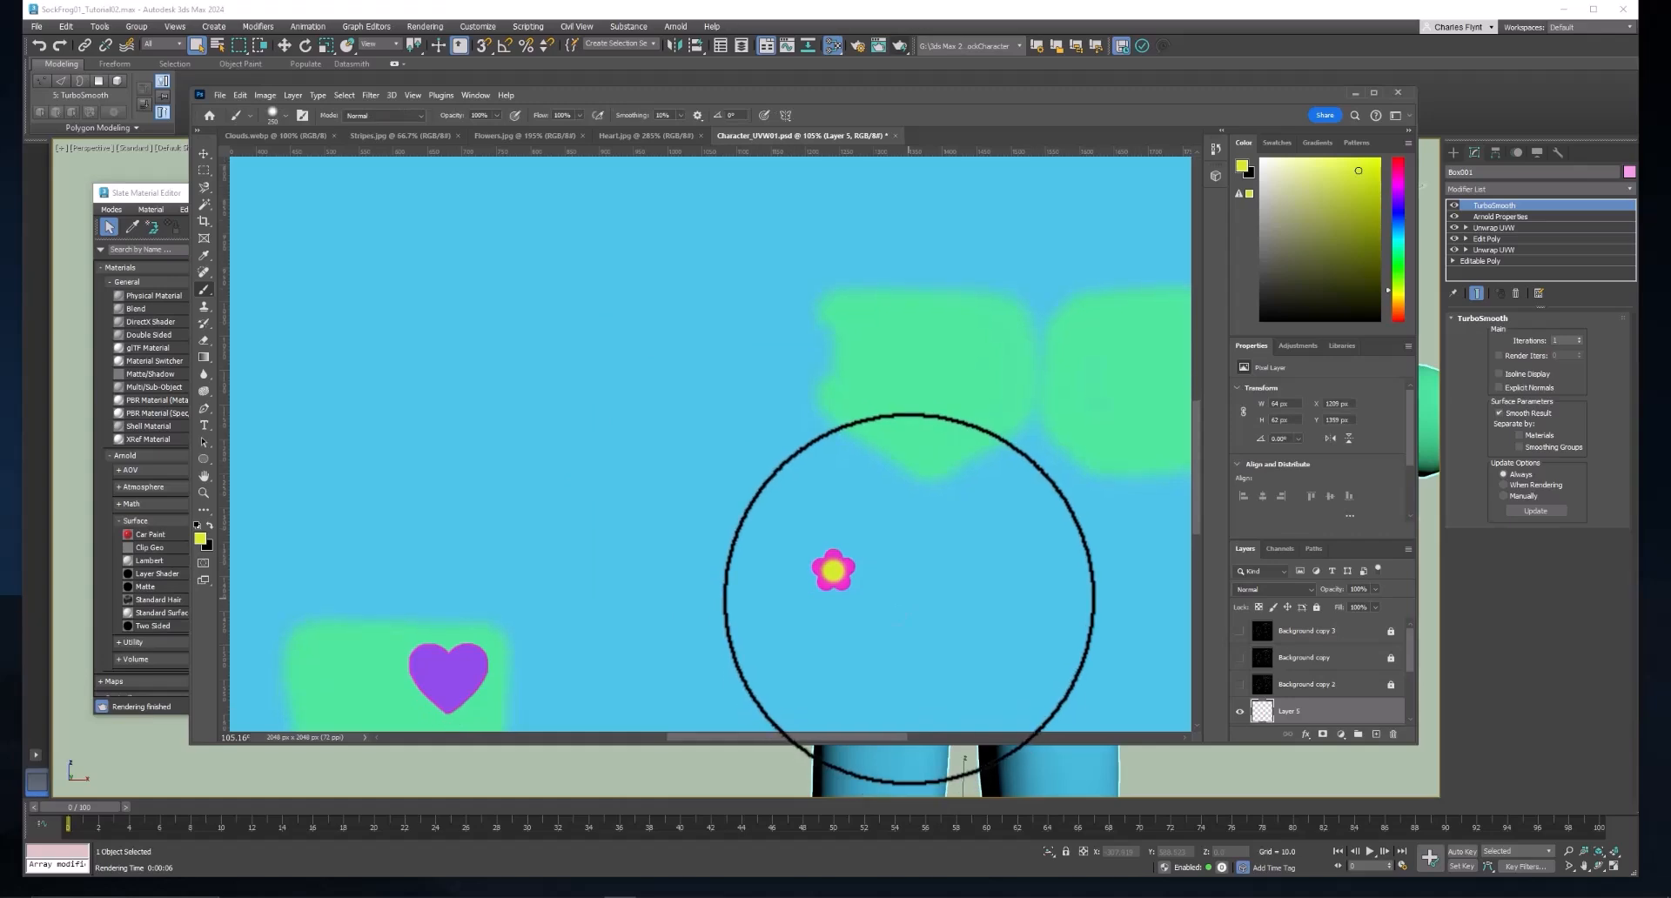
left_click(1240, 685)
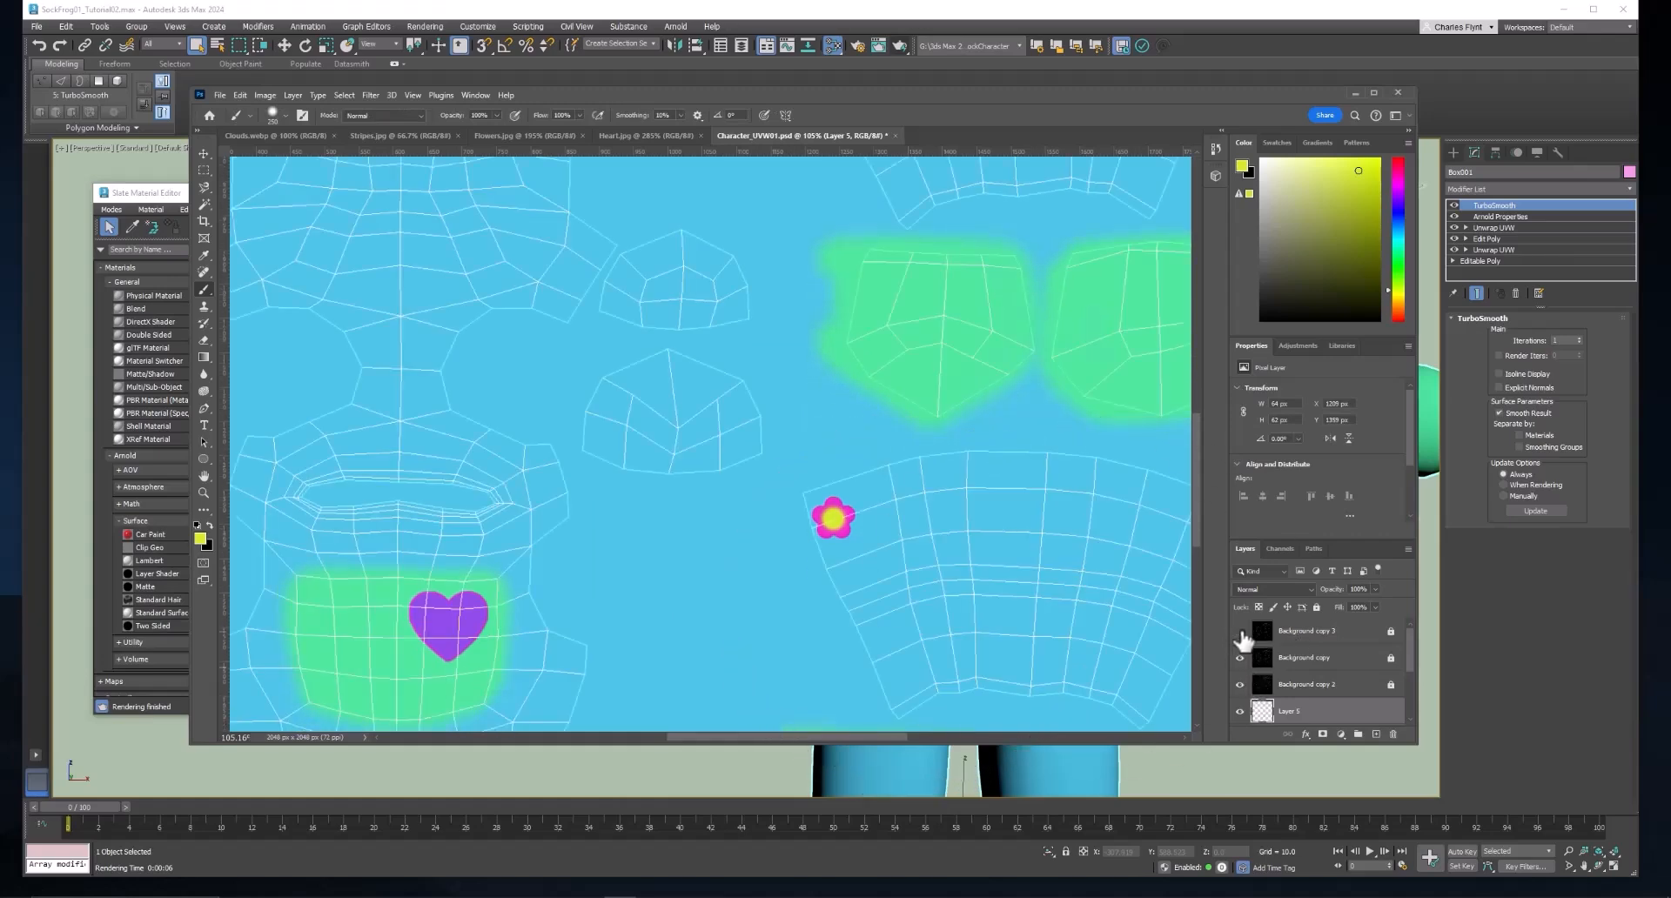
scroll(1019, 560, "down", 2)
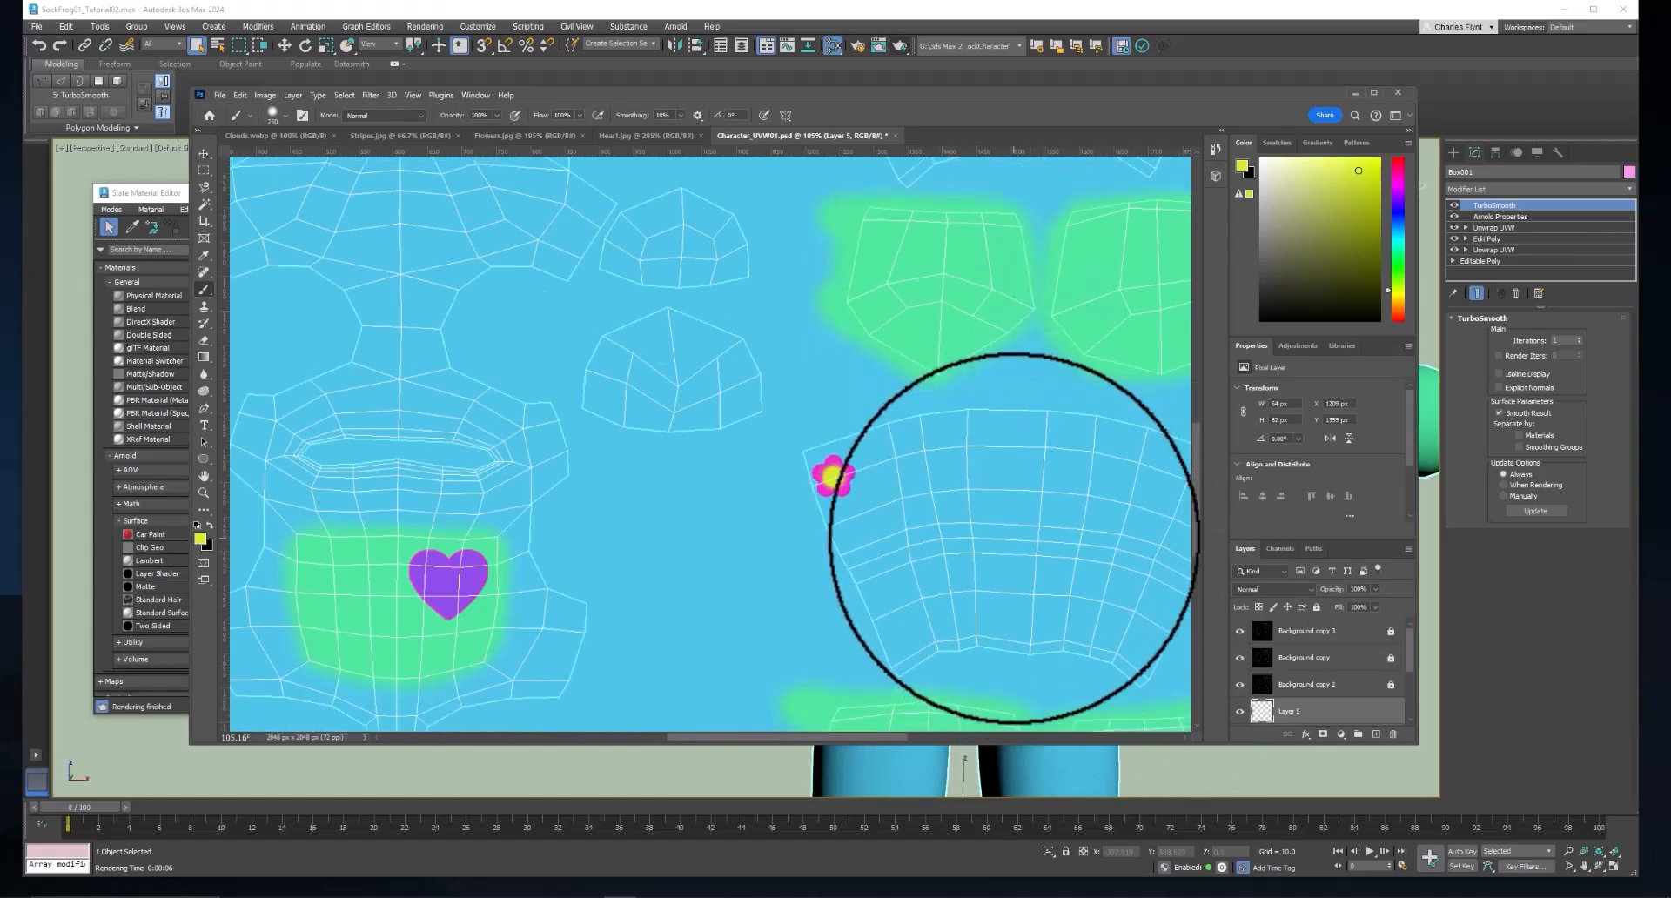
scroll(1029, 527, "down", 2, "alt")
scroll(1077, 536, "down", 2)
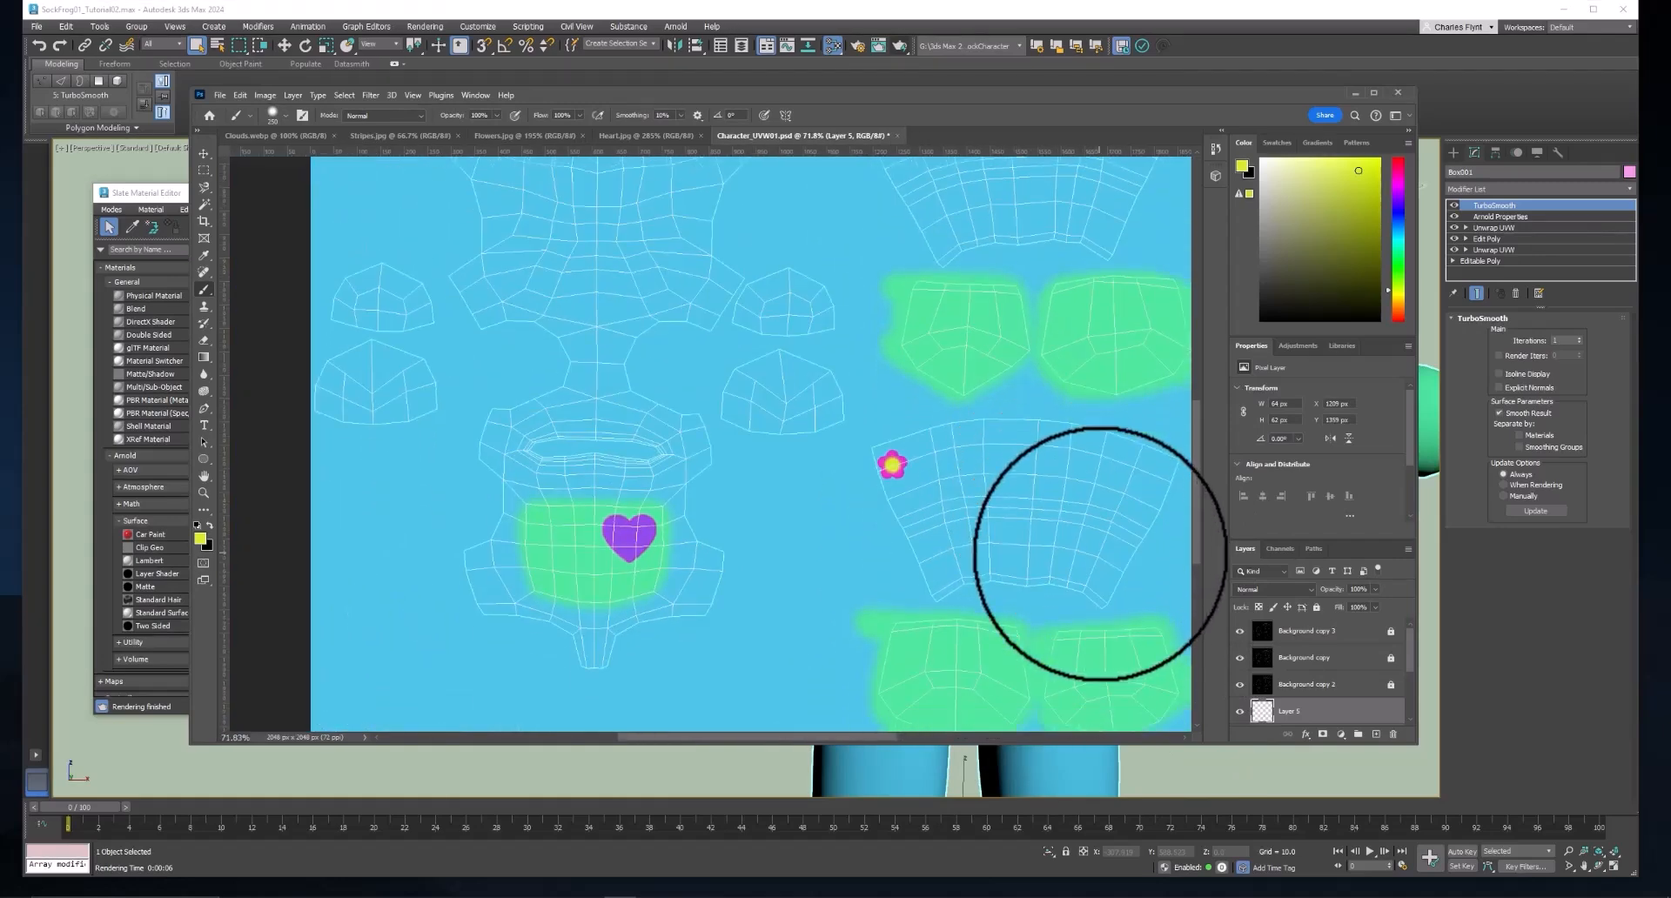
scroll(1080, 535, "right", 2)
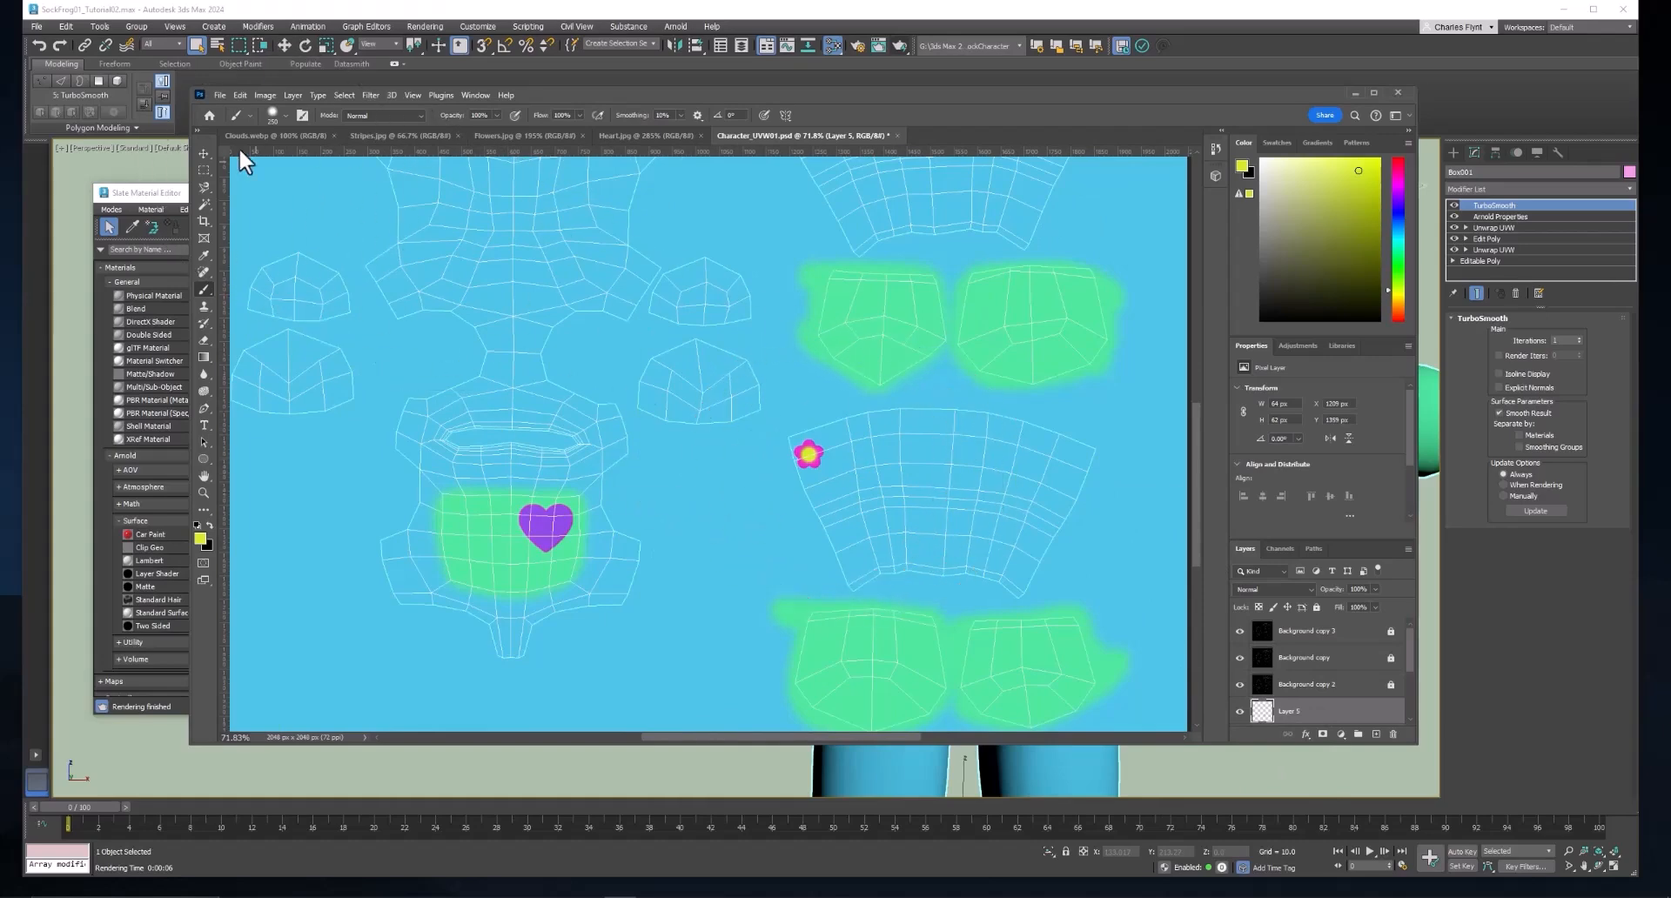
Duplicate the small flower onto a new layer and place the copy inside the fan-shaped UV island beside the original.
left_click(202, 153)
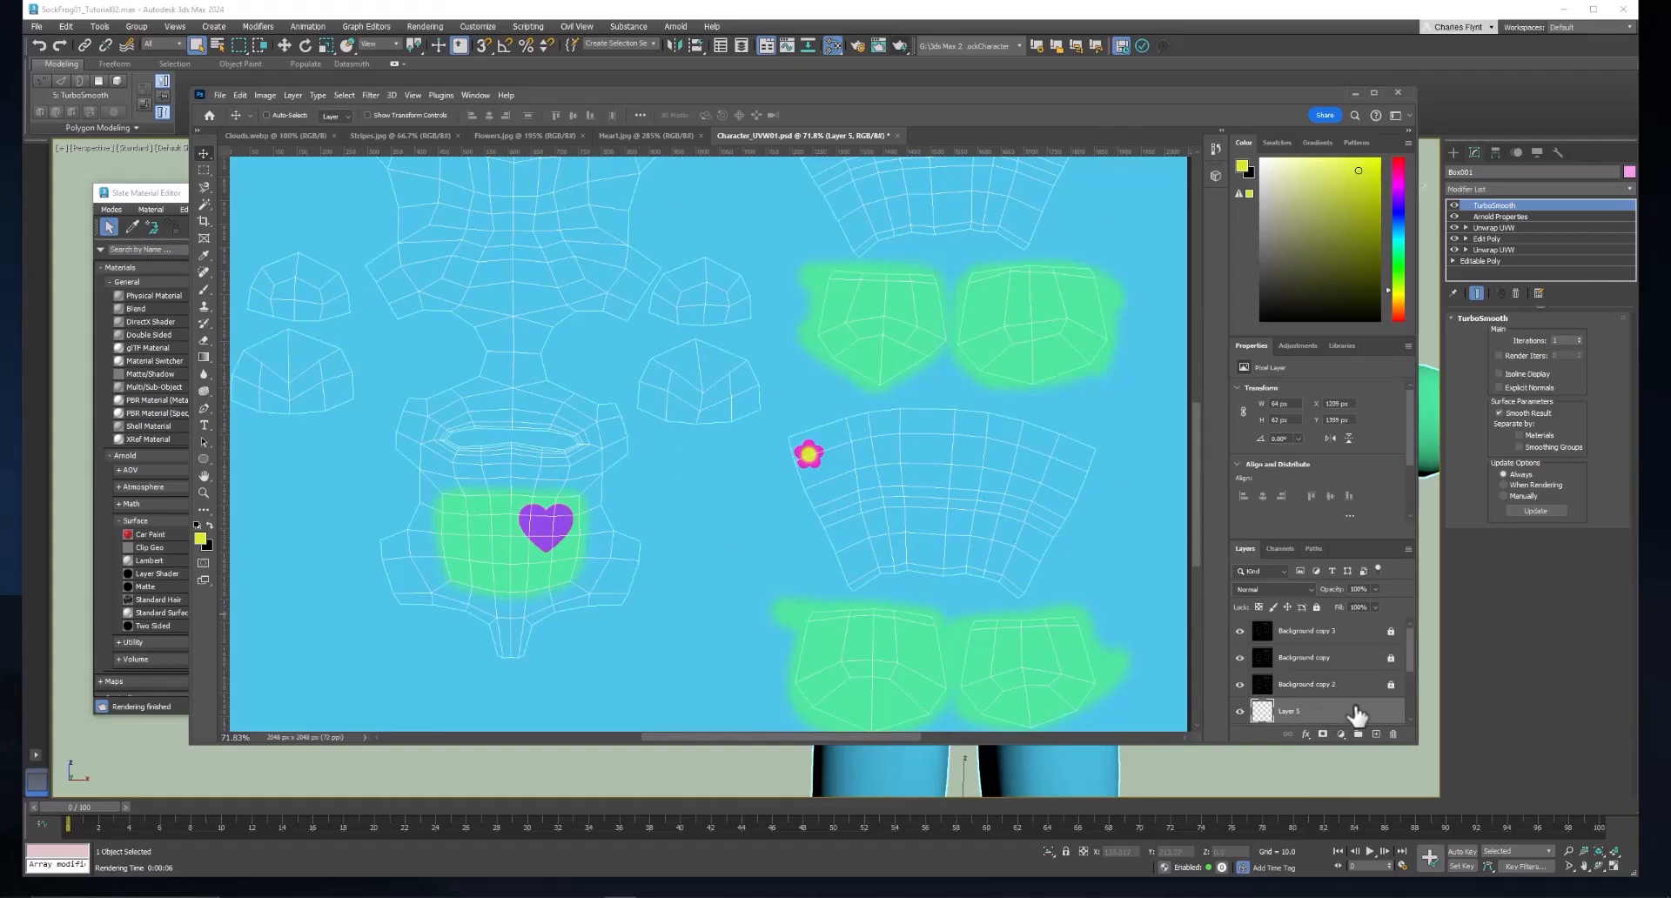
key("ctrl+v")
left_click_drag(709, 444, 885, 470)
scroll(1360, 698, "down", 2)
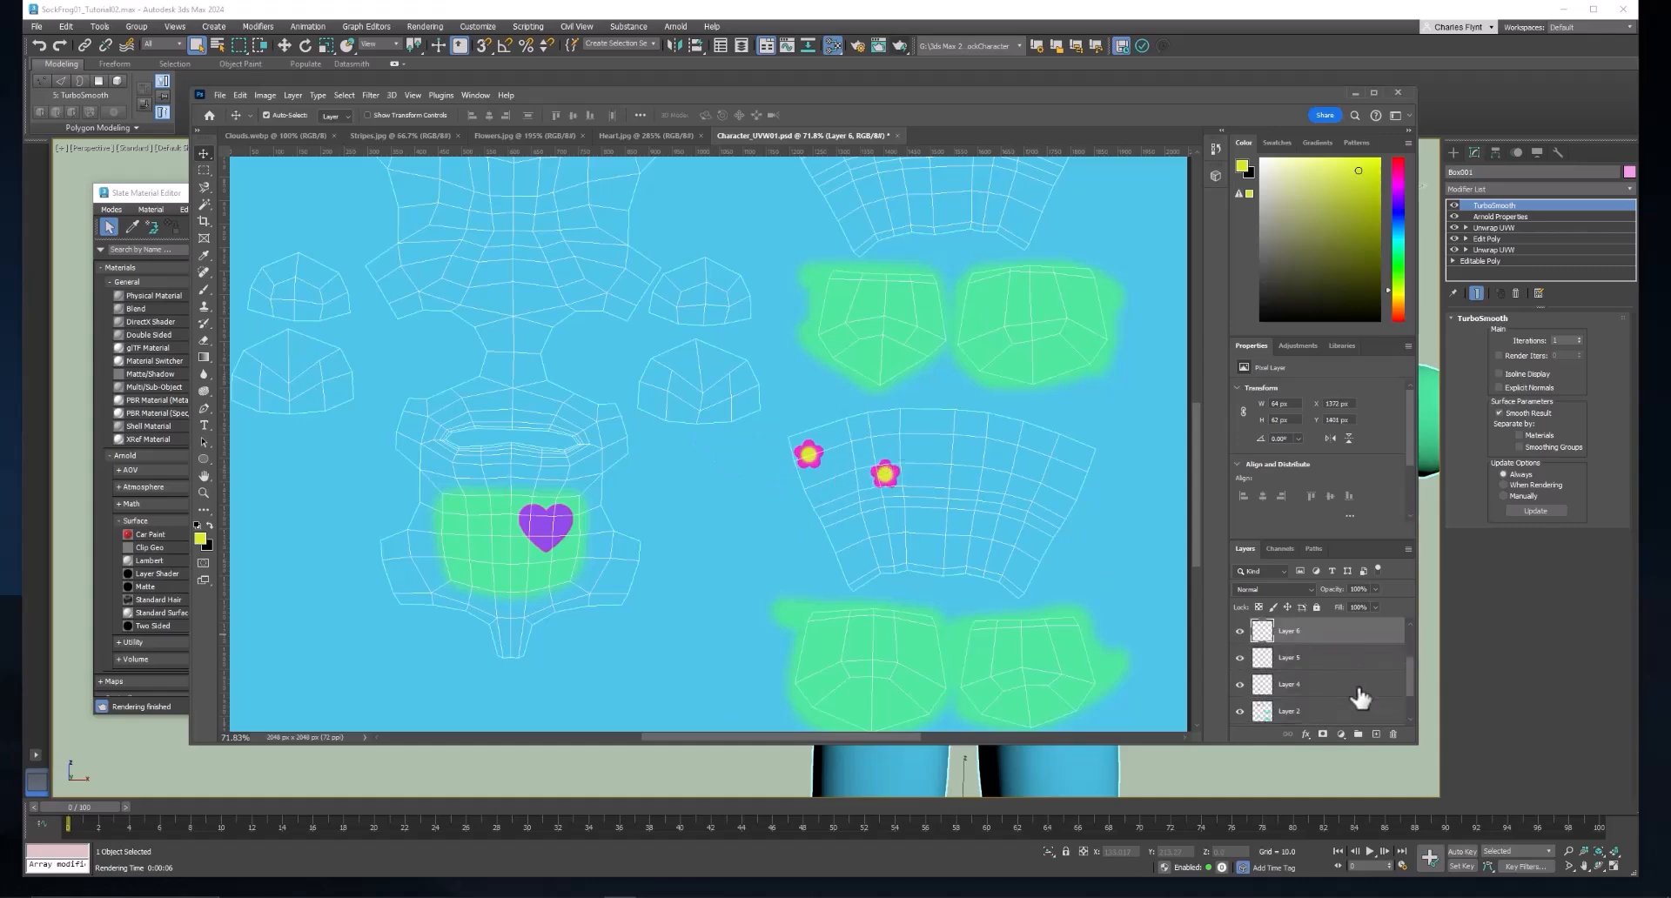
Paste two more copies of the small flower and place them inside the lower fan-shaped UV island.
scroll(1361, 698, "up", 1)
key("ctrl")
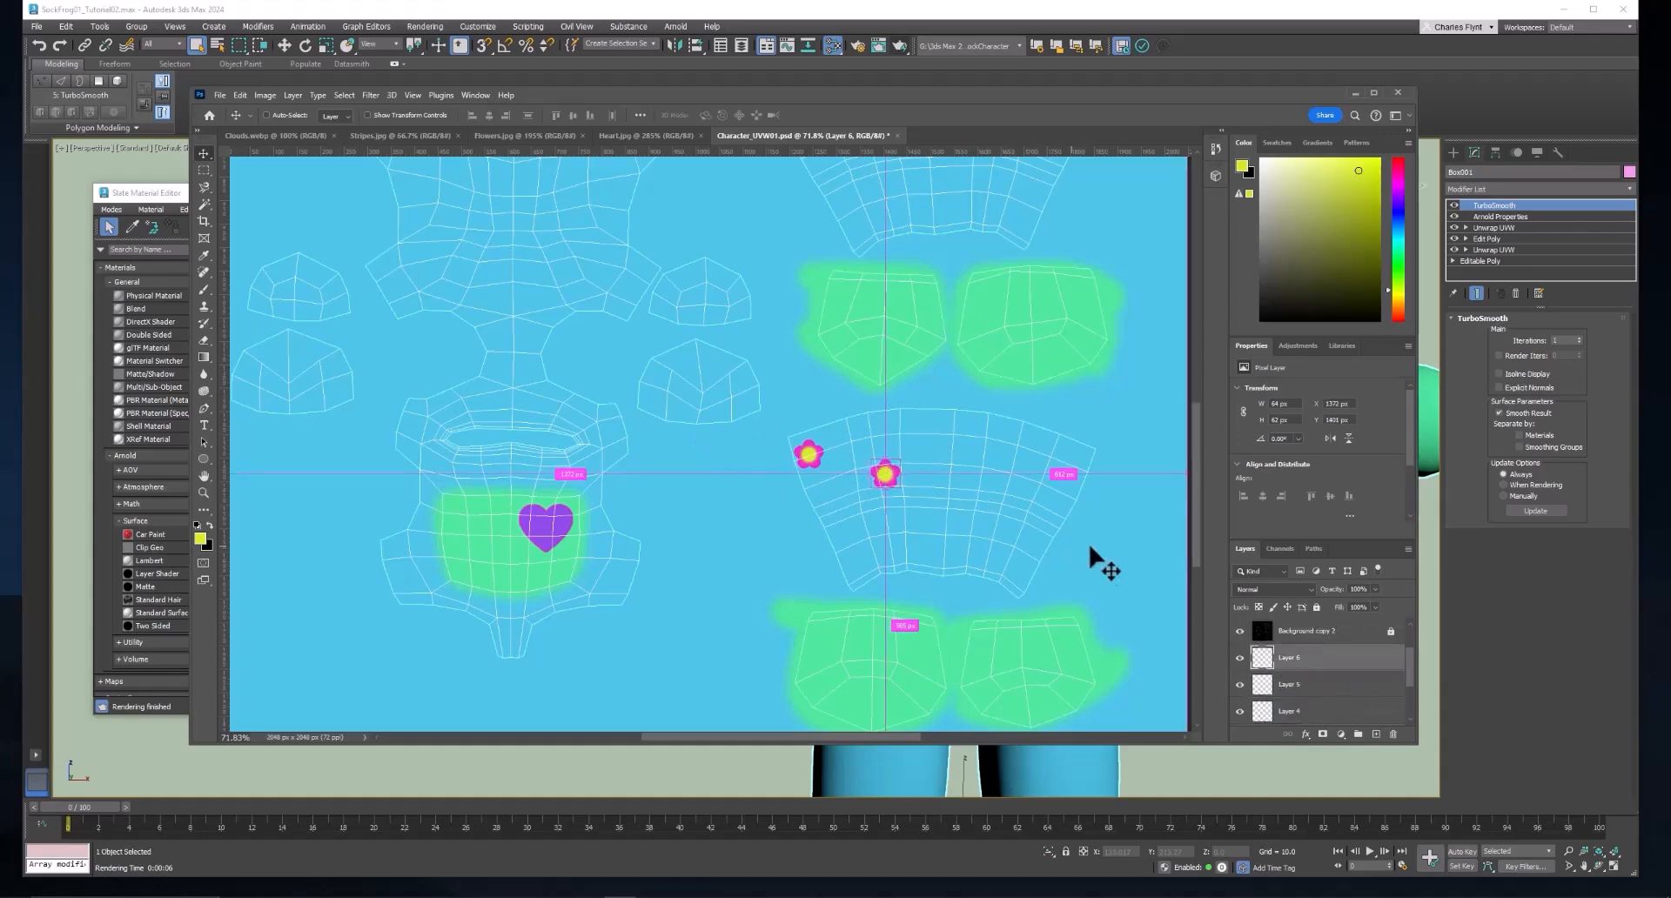
key("ctrl+v")
left_click_drag(709, 445, 987, 440)
key("ctrl+v")
left_click_drag(716, 452, 1001, 545)
Paste three flower copies and spread them over the upper edge and near side of the upper fan-shaped UV island.
key("ctrl+v")
scroll(791, 477, "up", 1)
left_click_drag(712, 489, 860, 231)
scroll(932, 272, "up", 2)
key("ctrl+v")
left_click_drag(711, 458, 944, 241)
key("ctrl+v")
left_click_drag(840, 249, 854, 250)
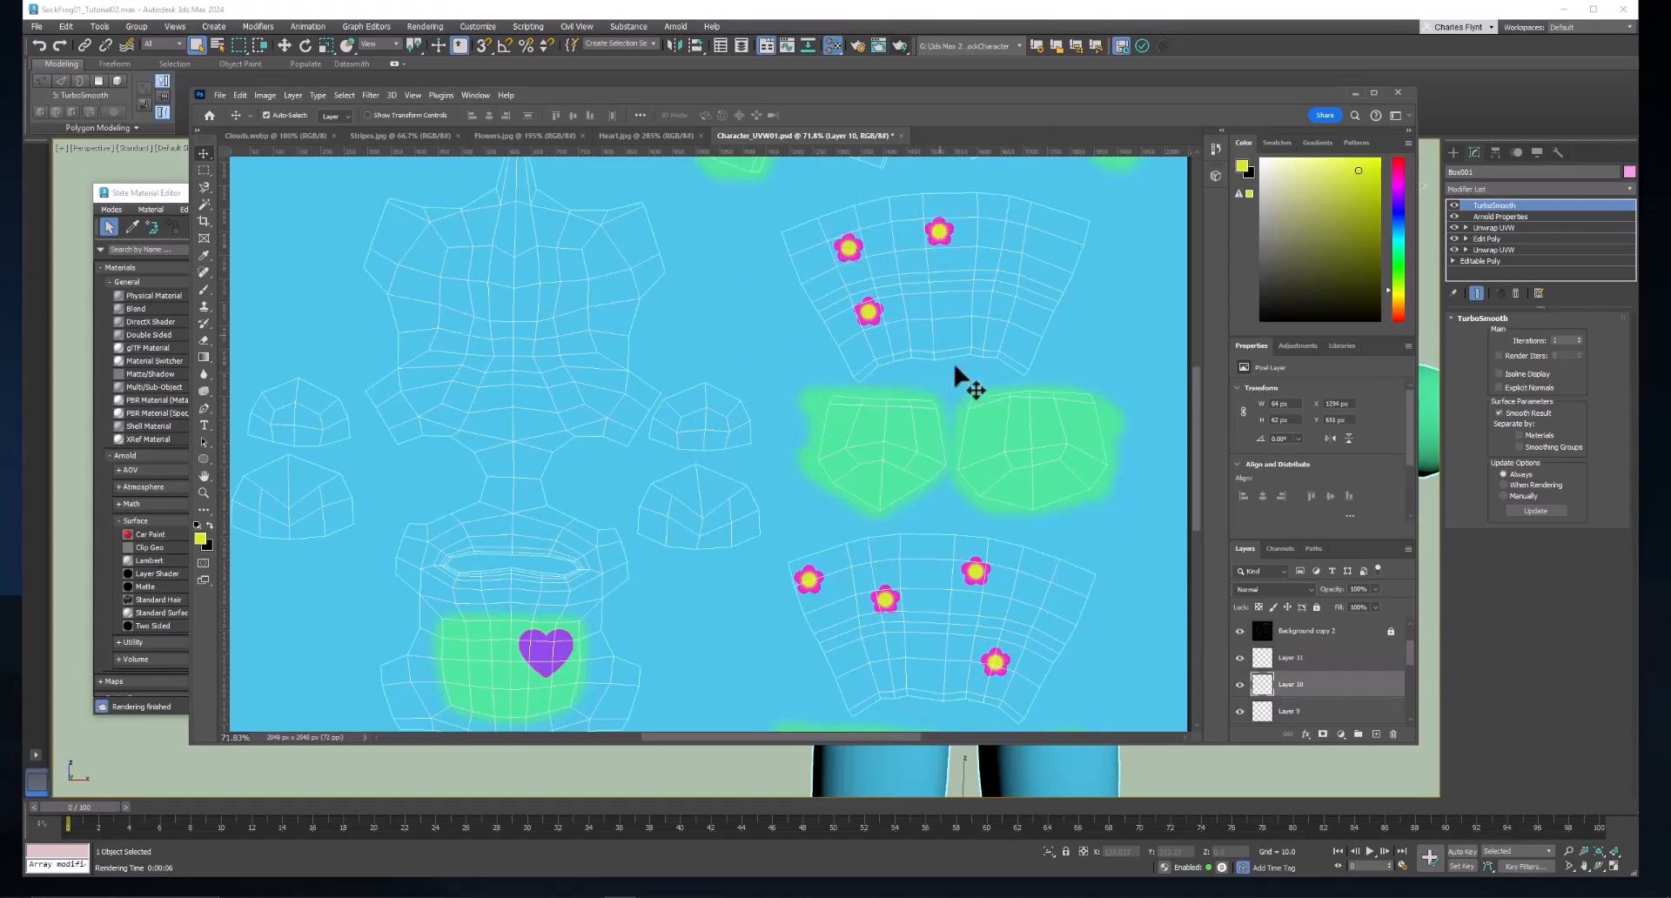
Add three more flower copies to the upper fan-shaped UV island, filling its middle and far side.
key("ctrl+v")
left_click_drag(709, 456, 992, 274)
key("ctrl+v")
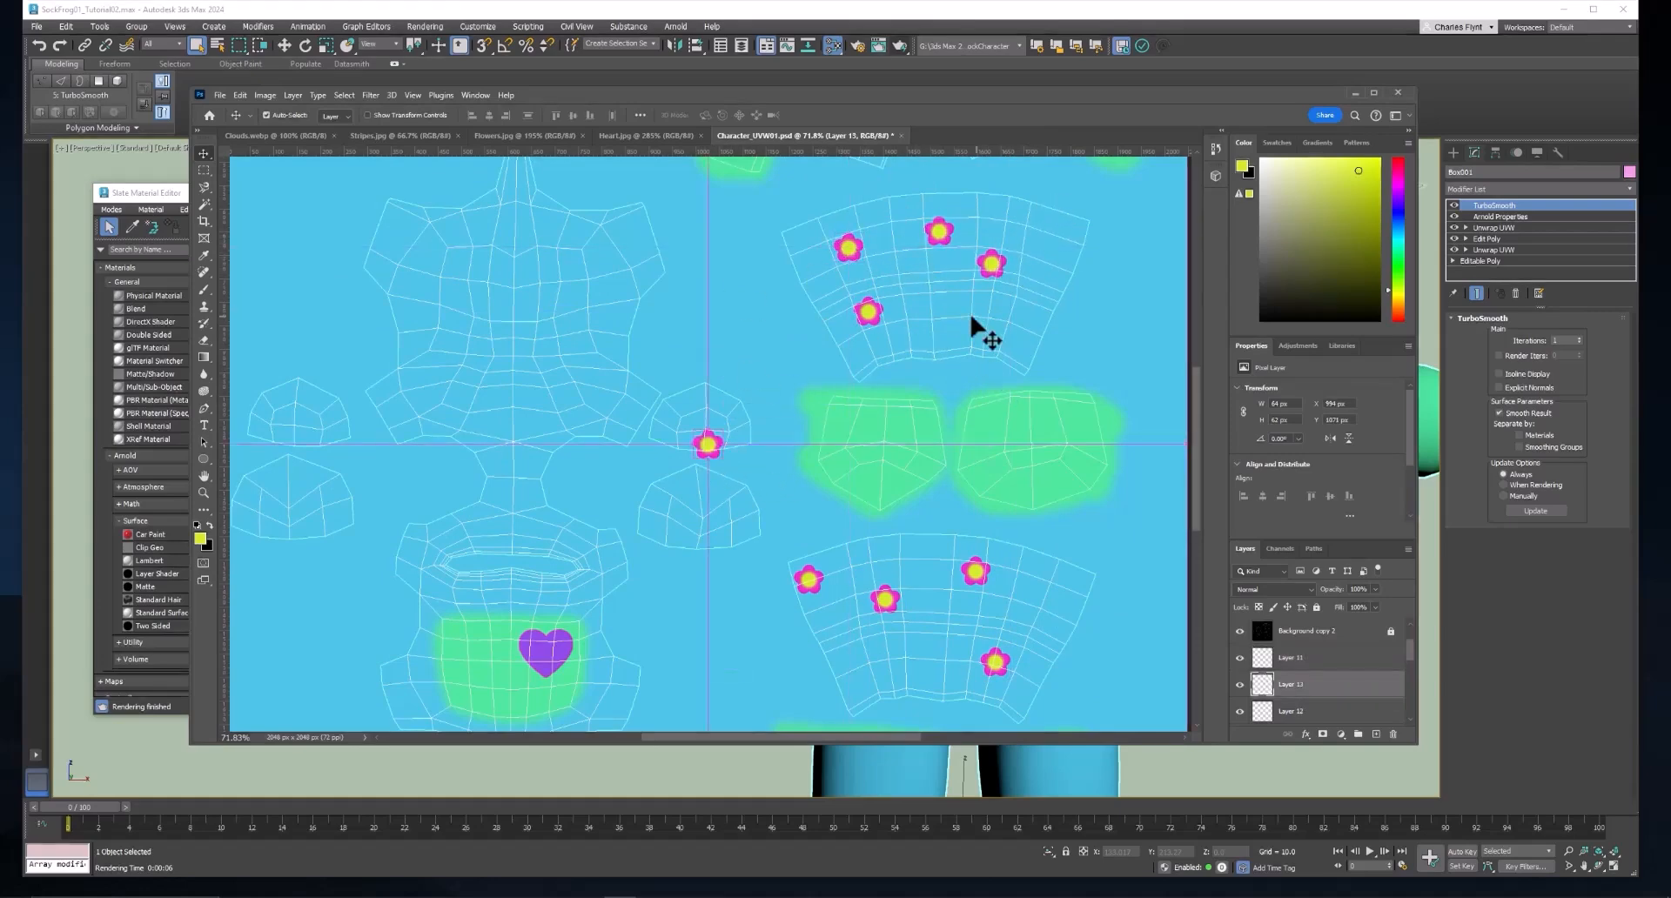
left_click_drag(818, 410, 861, 393)
key("ctrl+v")
left_click_drag(708, 444, 1068, 238)
Paste four flower copies around the head and body UV islands, including one below the mouth and one beside the green belly.
scroll(526, 320, "down", 2)
key("ctrl+v")
left_click_drag(709, 447, 440, 319)
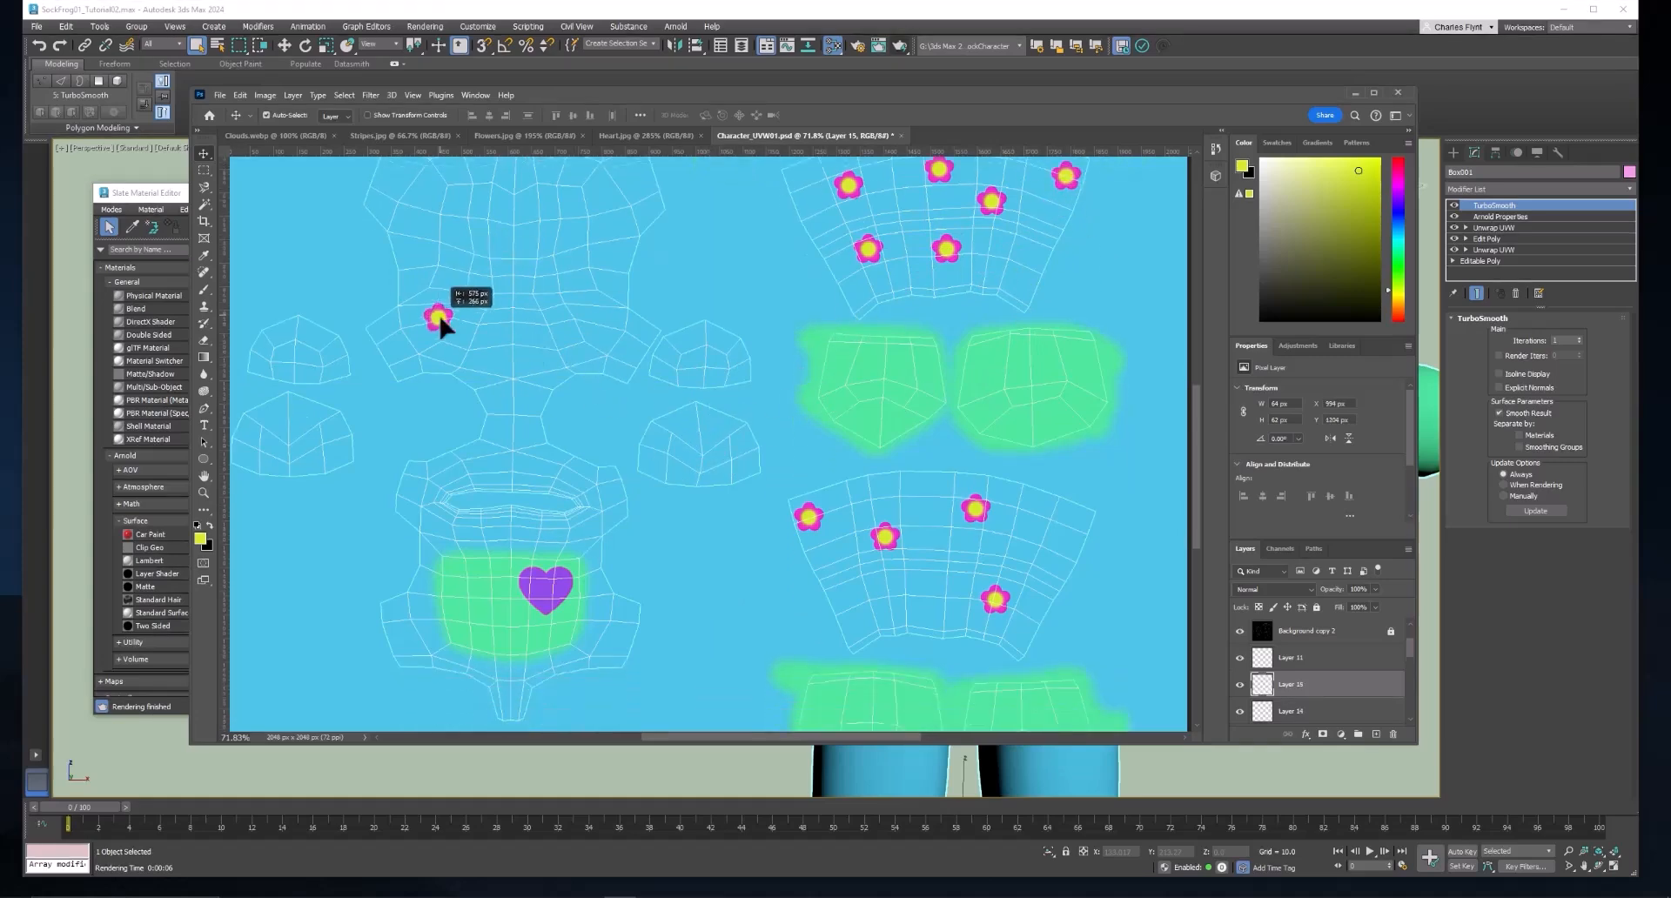
key("ctrl+v")
left_click_drag(695, 446, 500, 425)
key("ctrl+v")
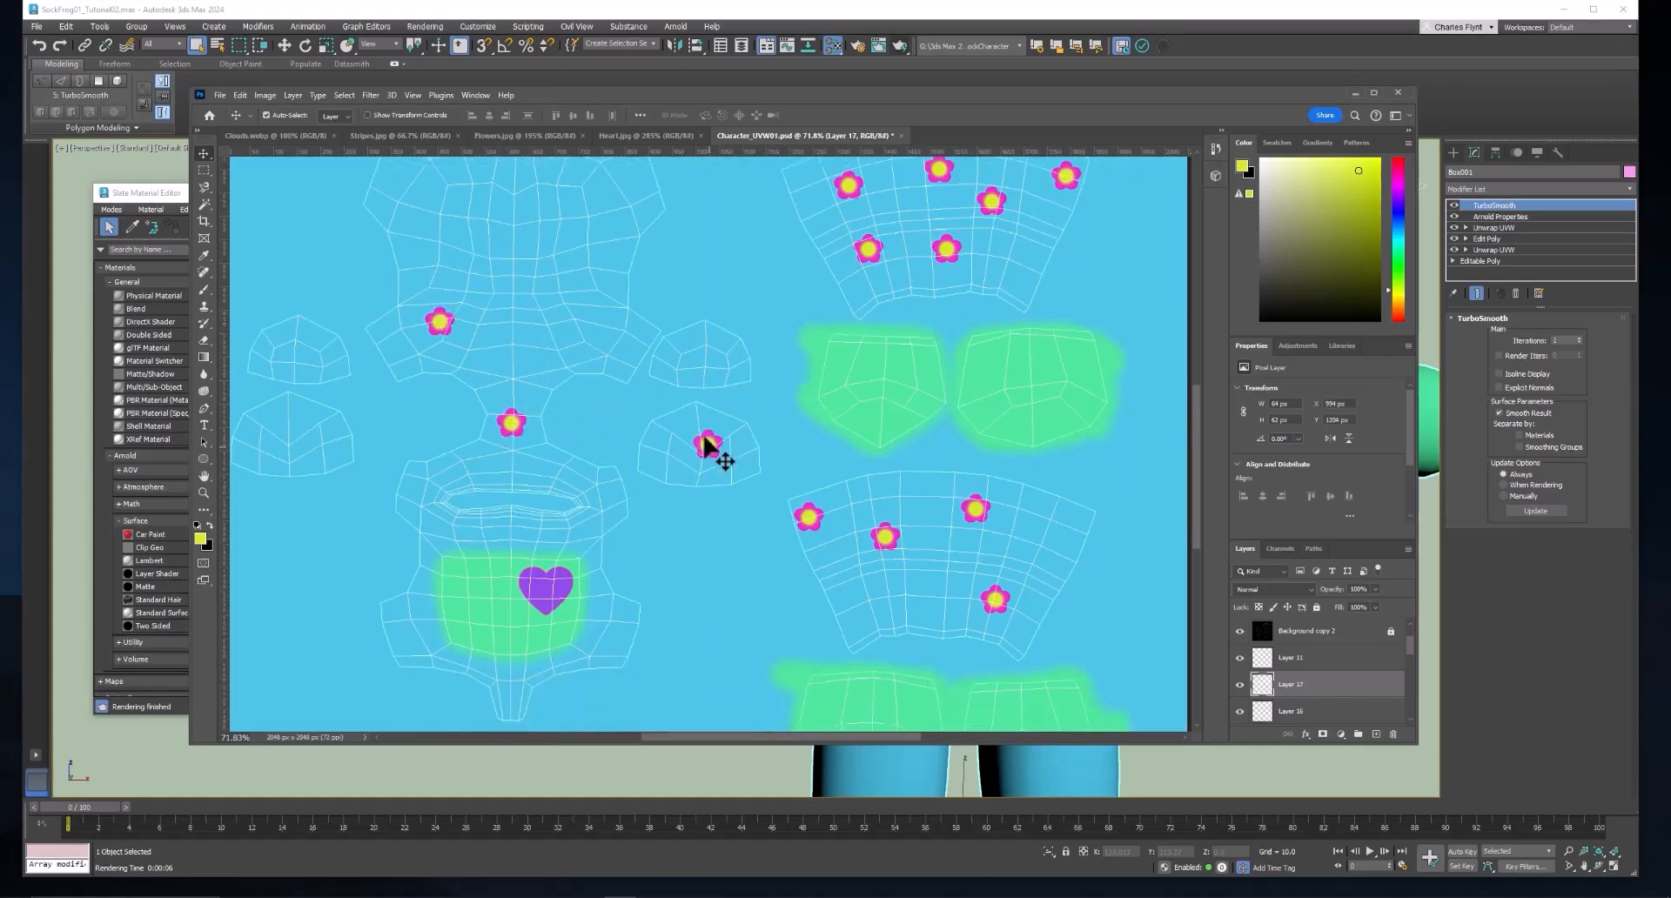
left_click_drag(703, 438, 490, 458)
key("ctrl+v")
left_click_drag(712, 451, 542, 533)
left_click_drag(492, 480, 426, 633)
Paste five flower copies and scatter them across the large body UV island above the mouth.
key("ctrl+v")
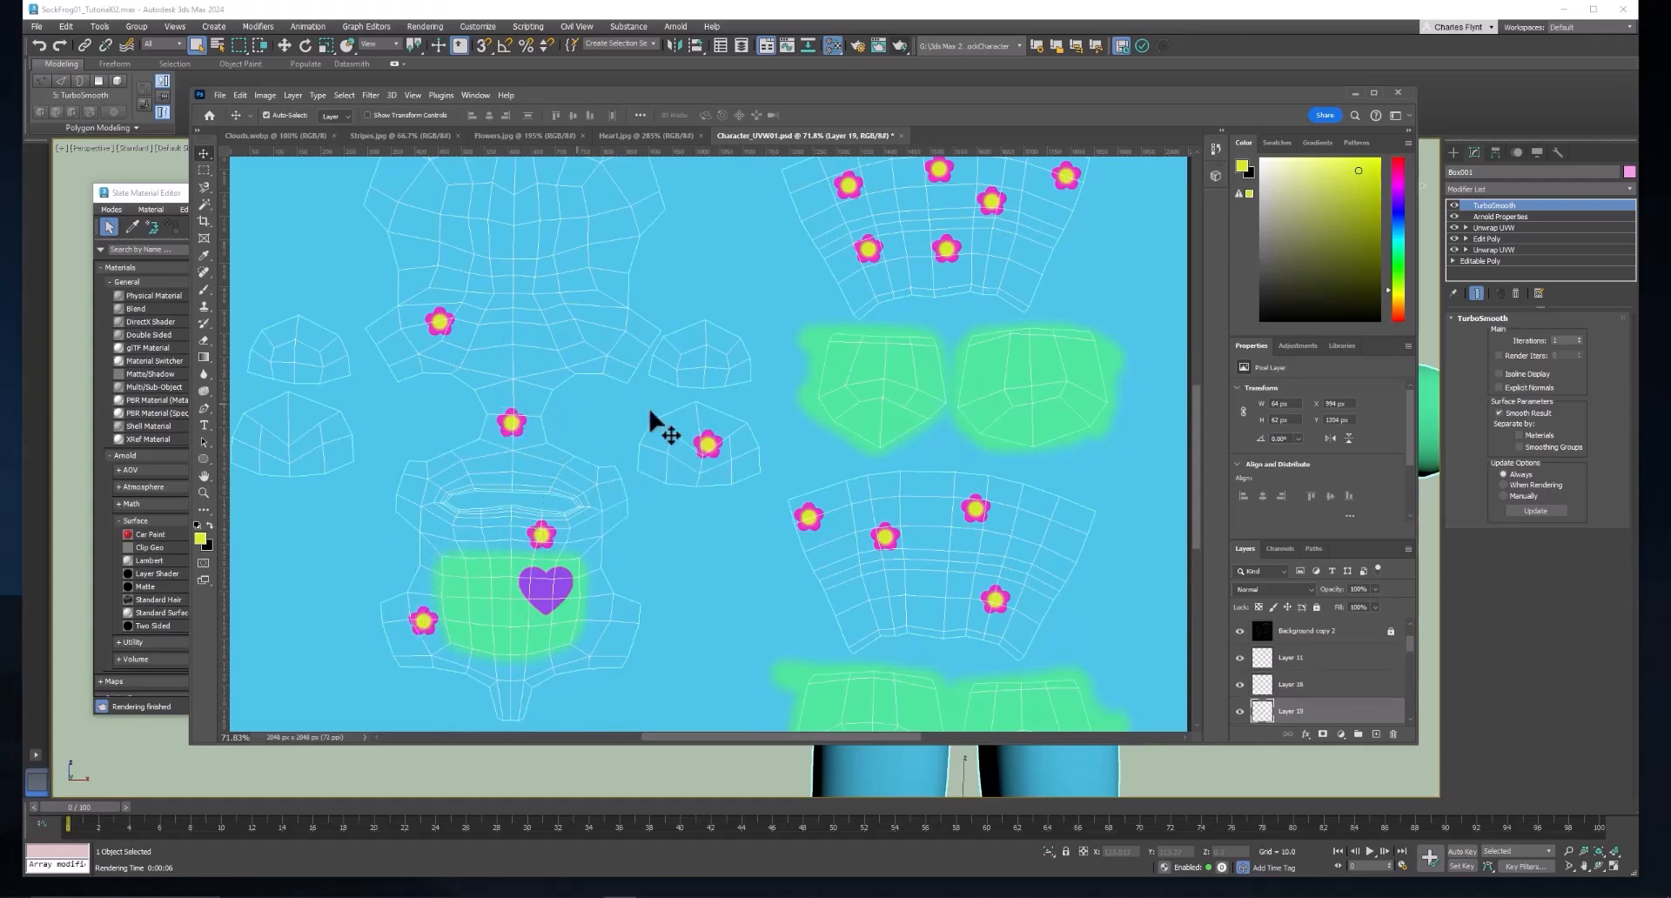
left_click_drag(710, 448, 587, 226)
key("ctrl+v")
key("ctrl+v")
Place two flower copies inside each of the two lower dome-shaped UV islands beside the head.
key("ctrl+v")
key("ctrl+v")
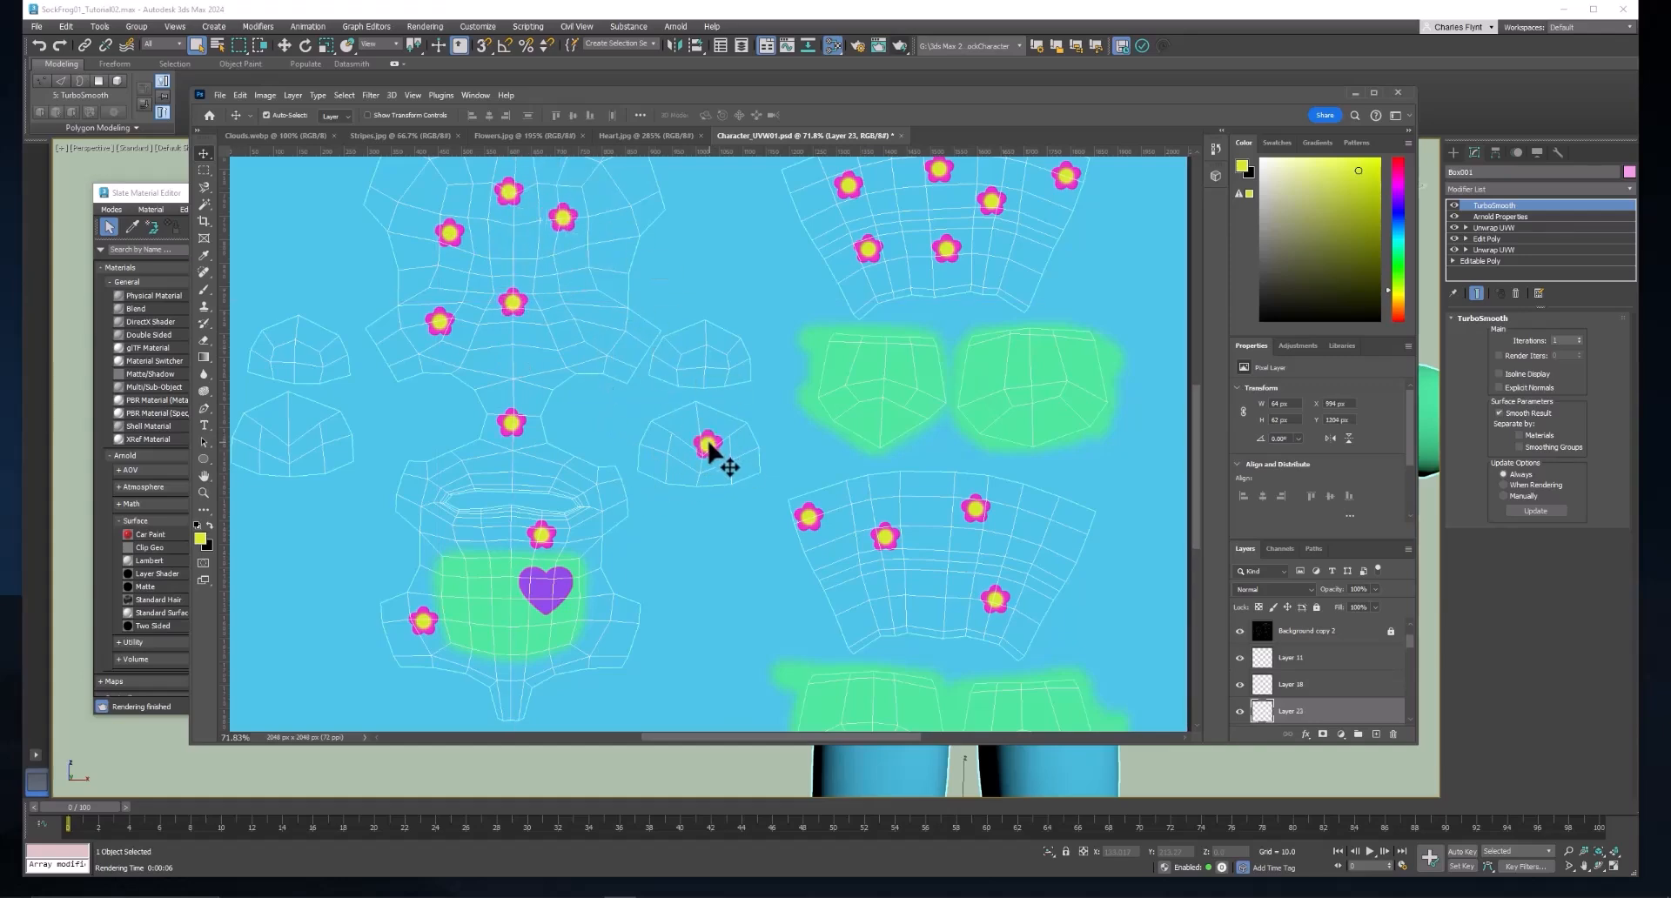
left_click_drag(709, 451, 592, 300)
key("ctrl+v")
left_click_drag(709, 438, 283, 415)
key("ctrl+v")
key("ctrl+v")
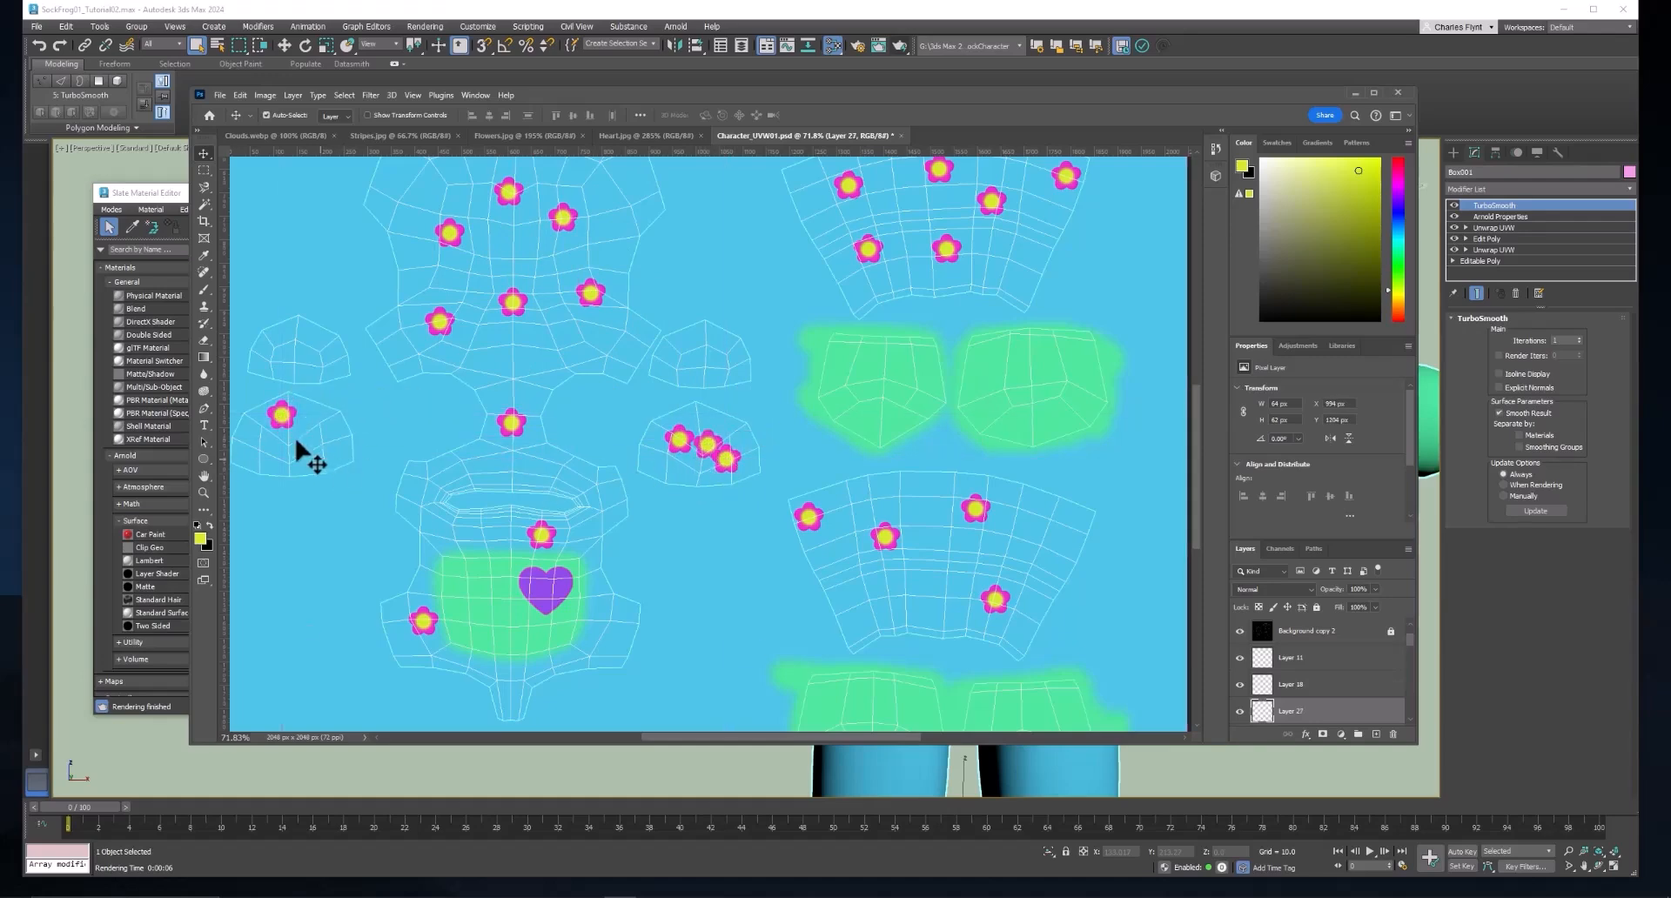
key("ctrl+v")
left_click_drag(712, 451, 272, 449)
mouse_move(282, 415)
left_mouse_down()
mouse_move(324, 433)
mouse_move(313, 423)
left_mouse_up()
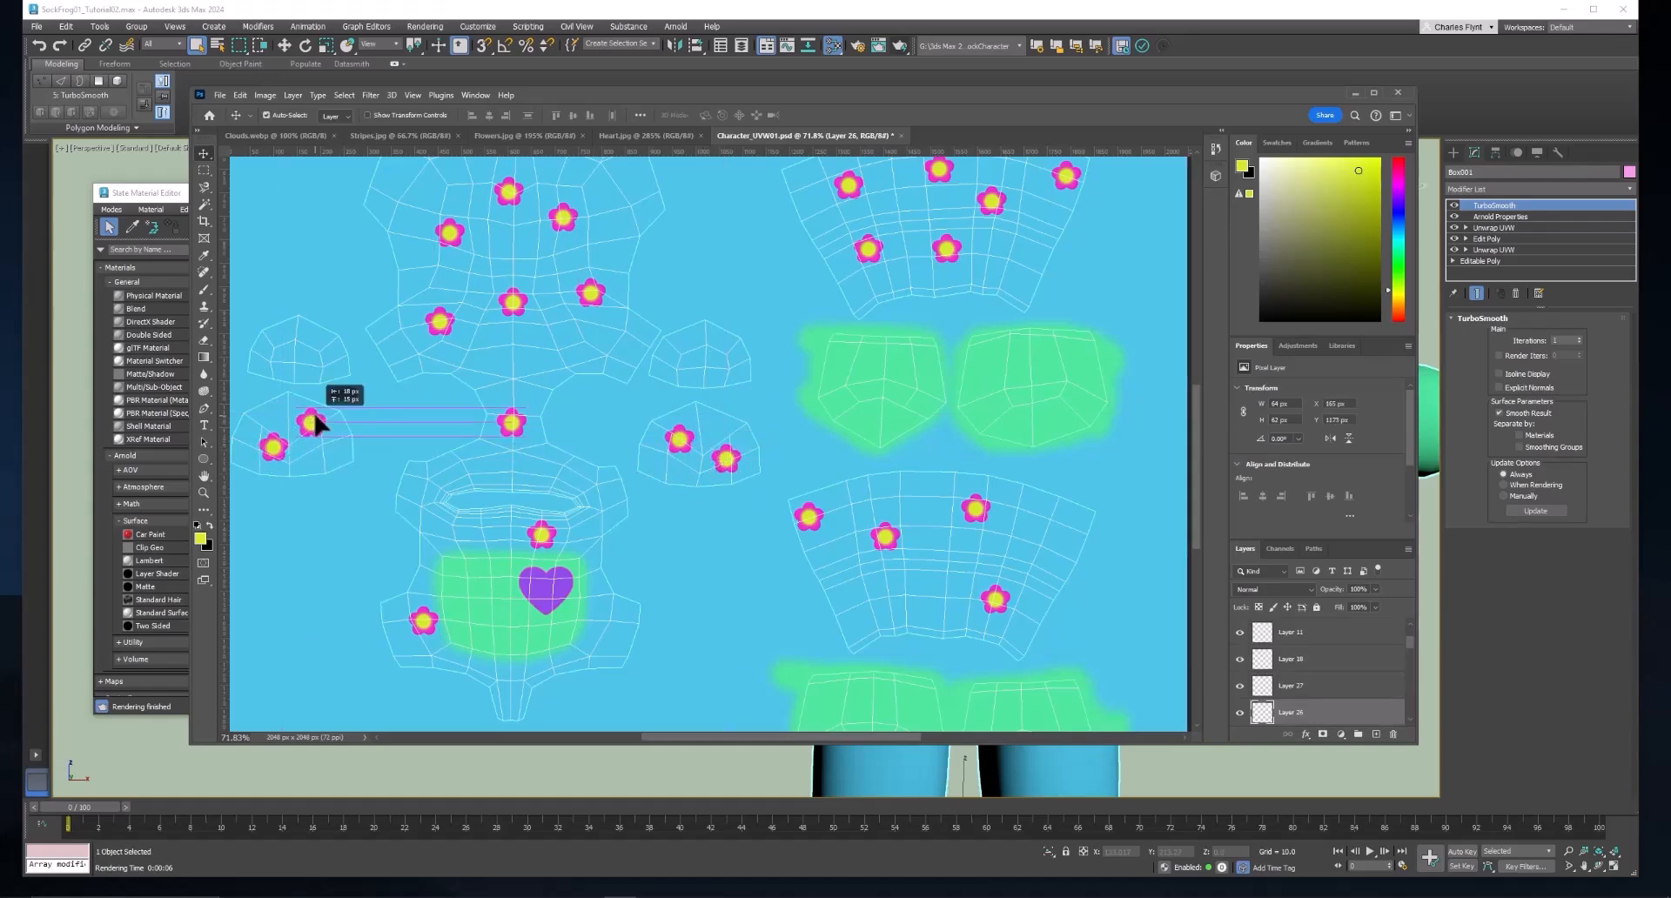
Hide the UV wireframe layers and export the texture as a PNG, replacing Character_BaseColor01.
scroll(1325, 672, "up", 3)
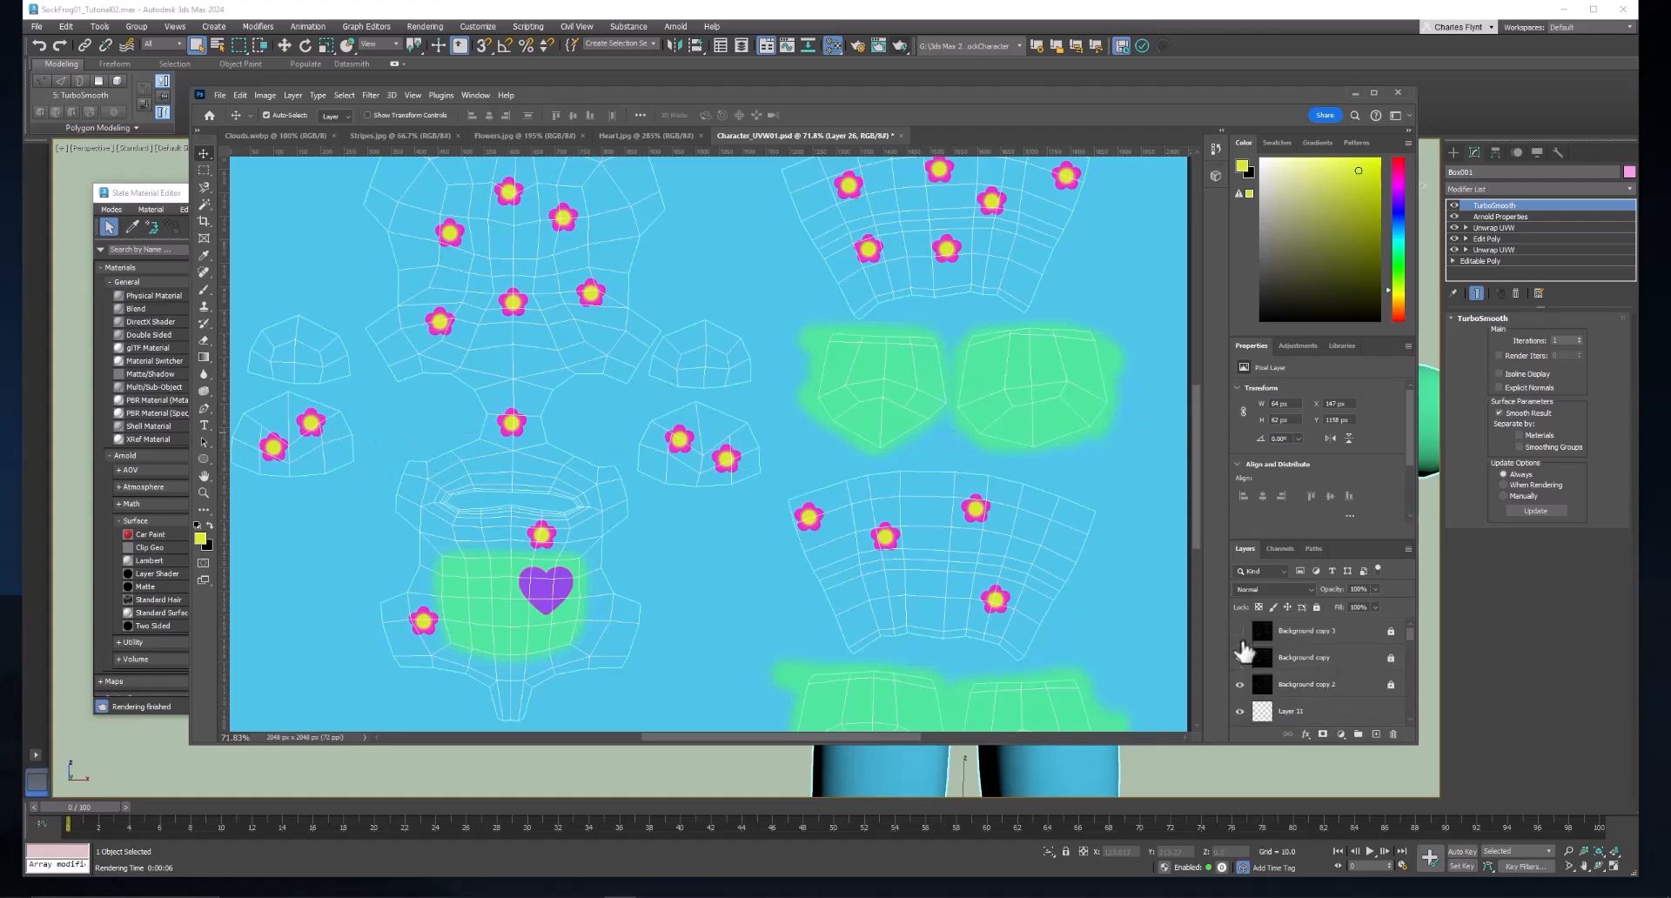
left_click(1239, 685)
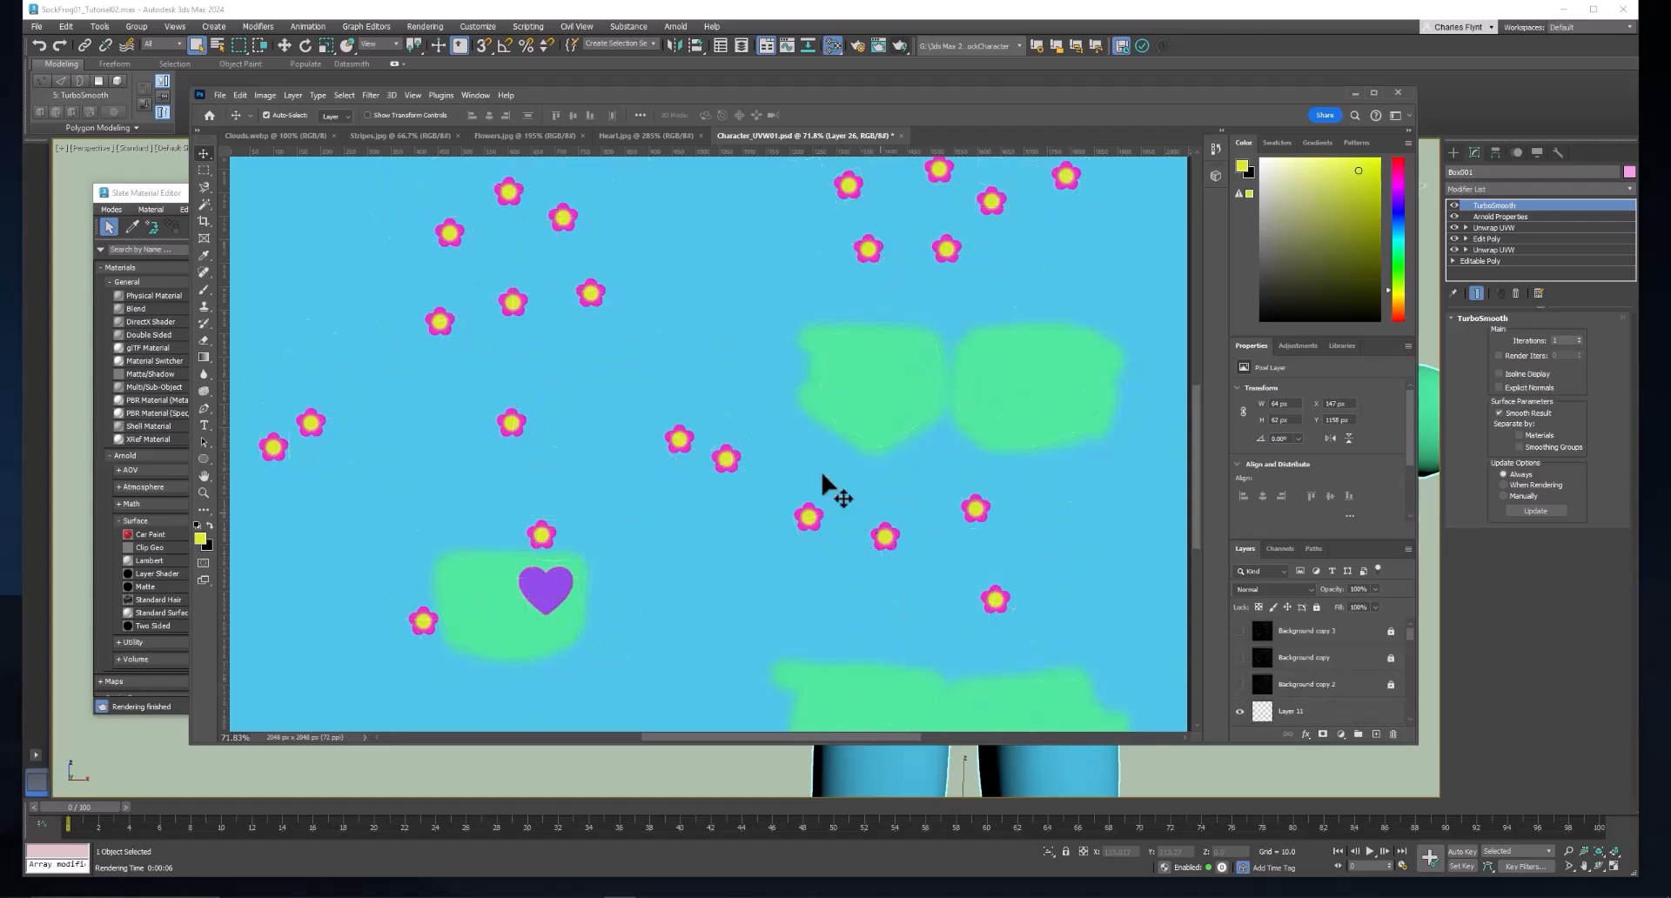
left_click(219, 95)
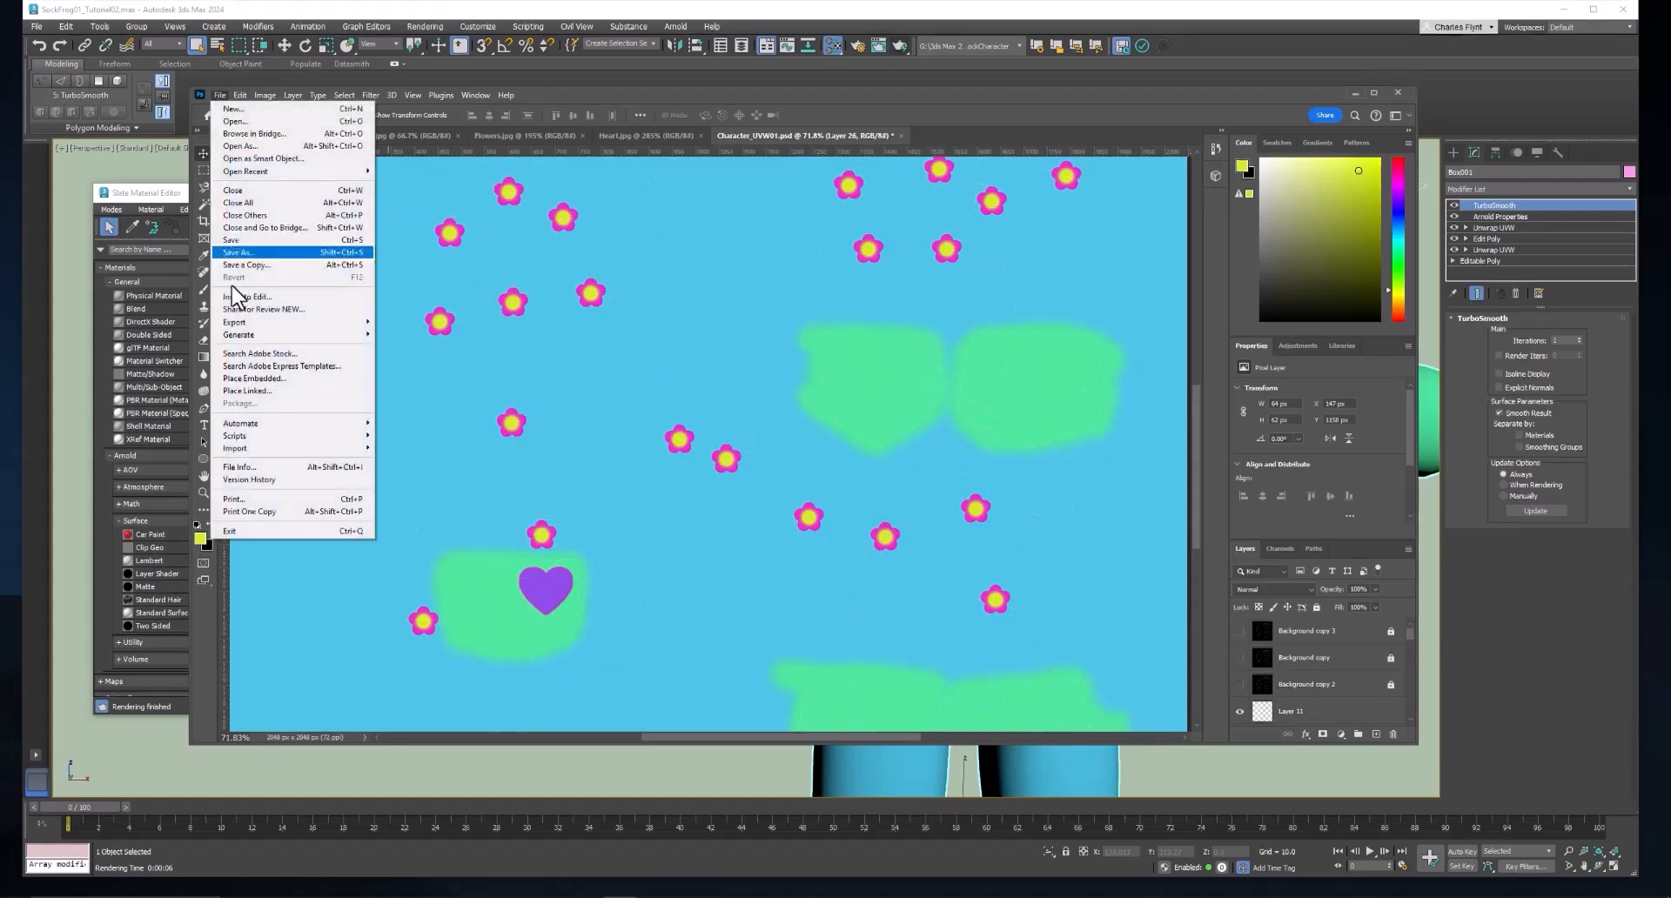
mouse_move(264, 321)
left_click(443, 335)
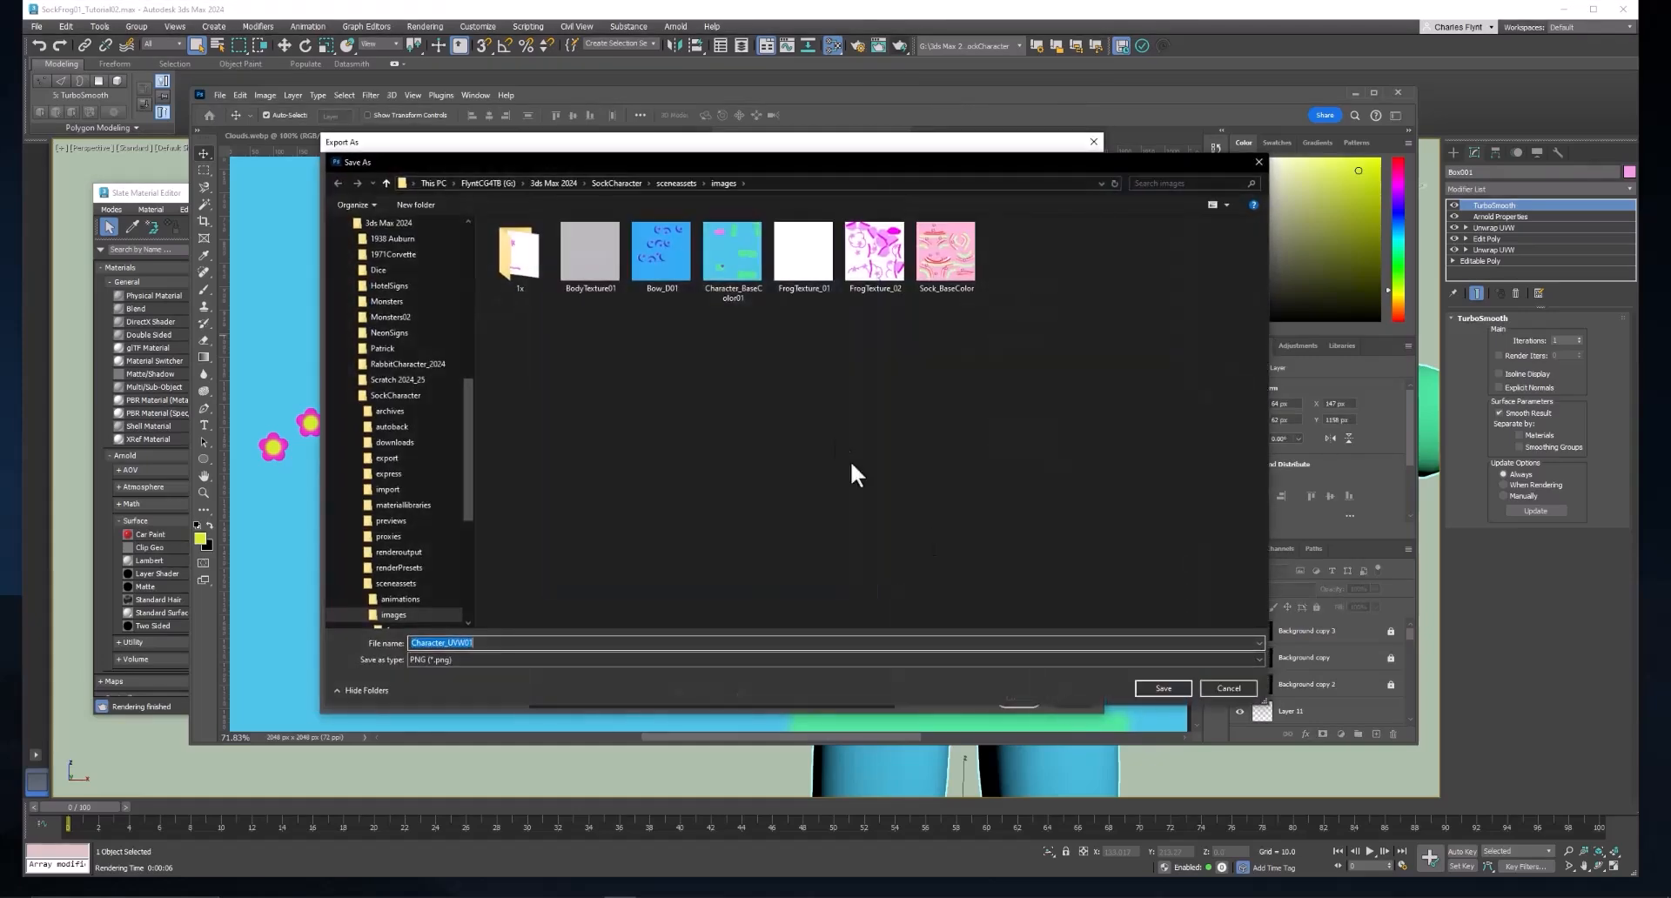
left_click(712, 237)
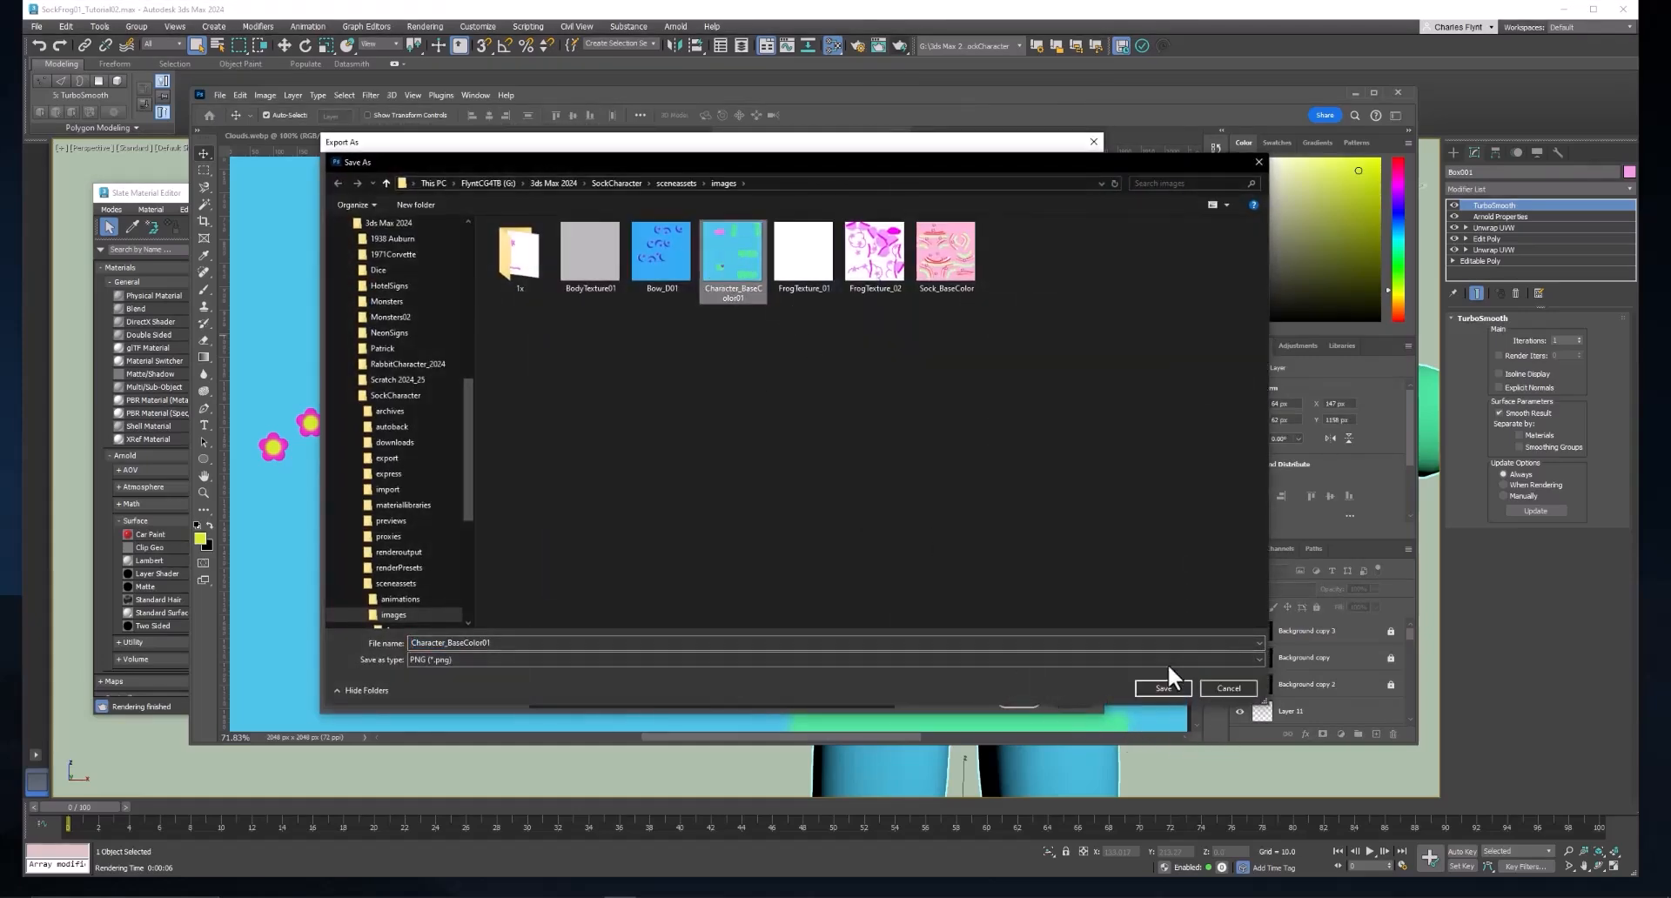
left_click(1173, 690)
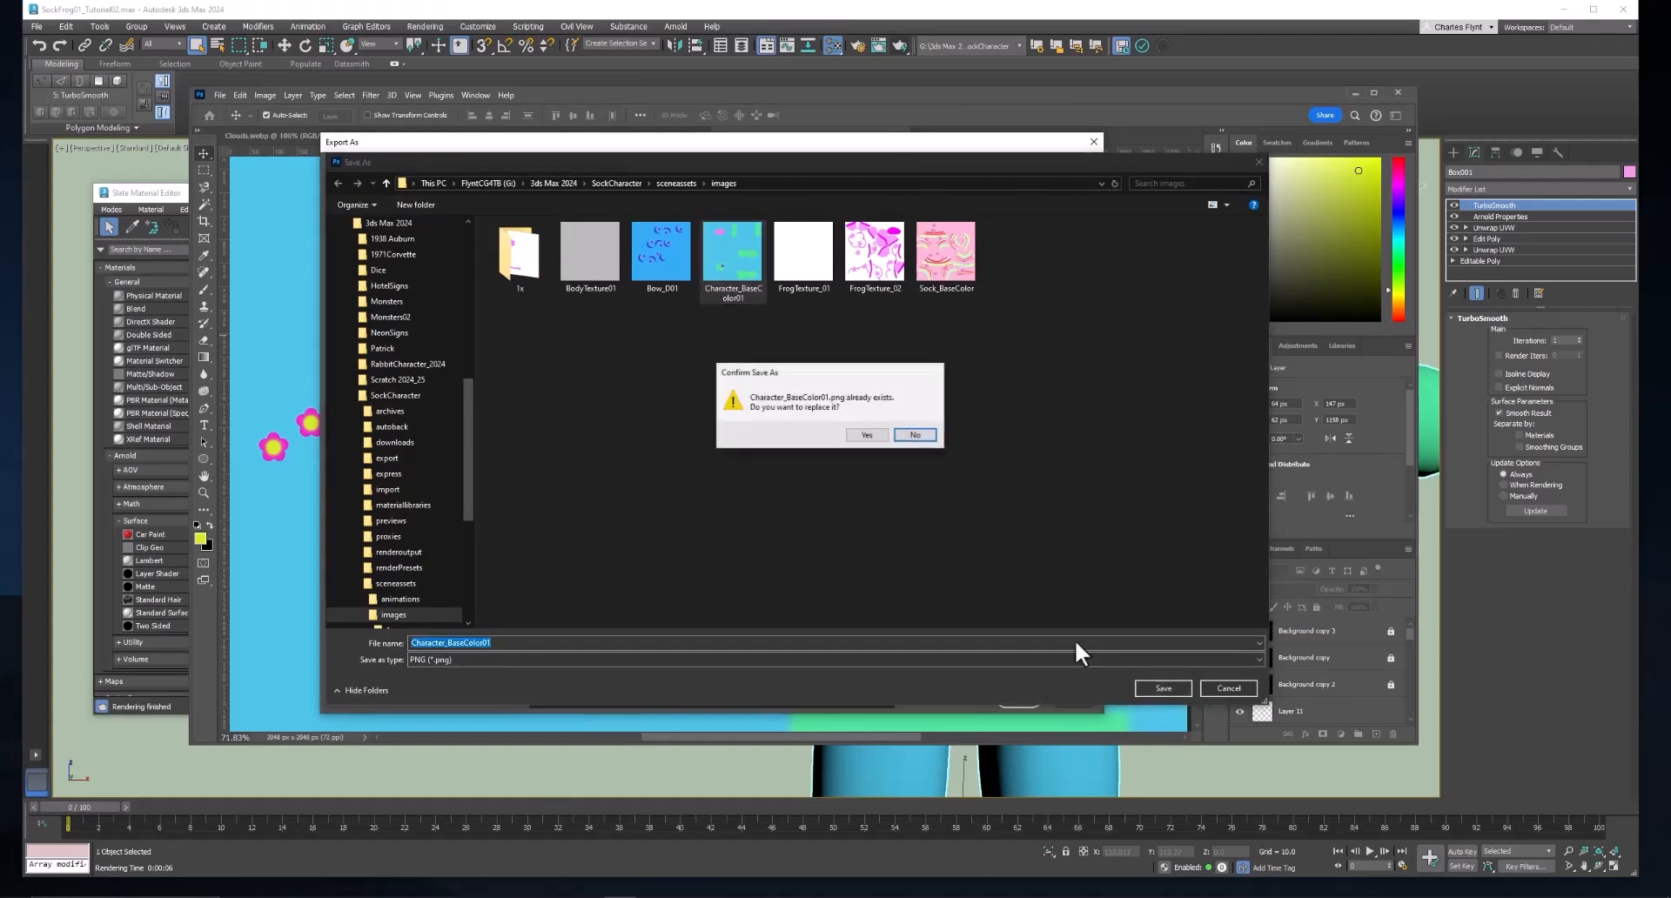
left_click(867, 439)
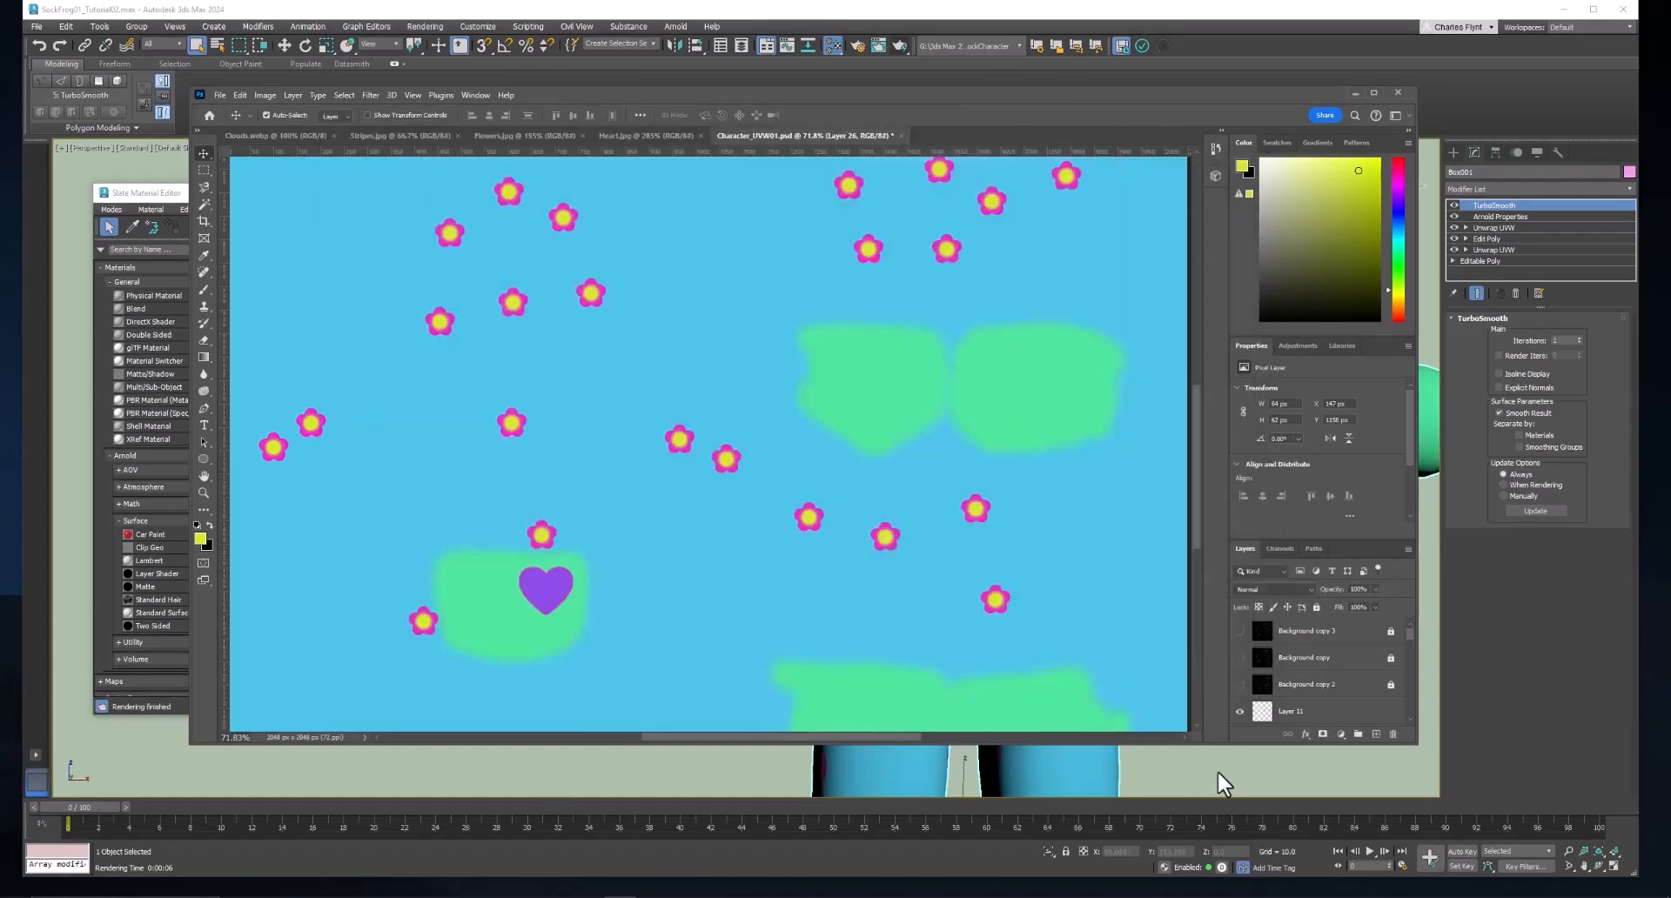
Switch to 3ds Max and examine the flower and heart placement on the frog's body and legs.
left_click(1218, 771)
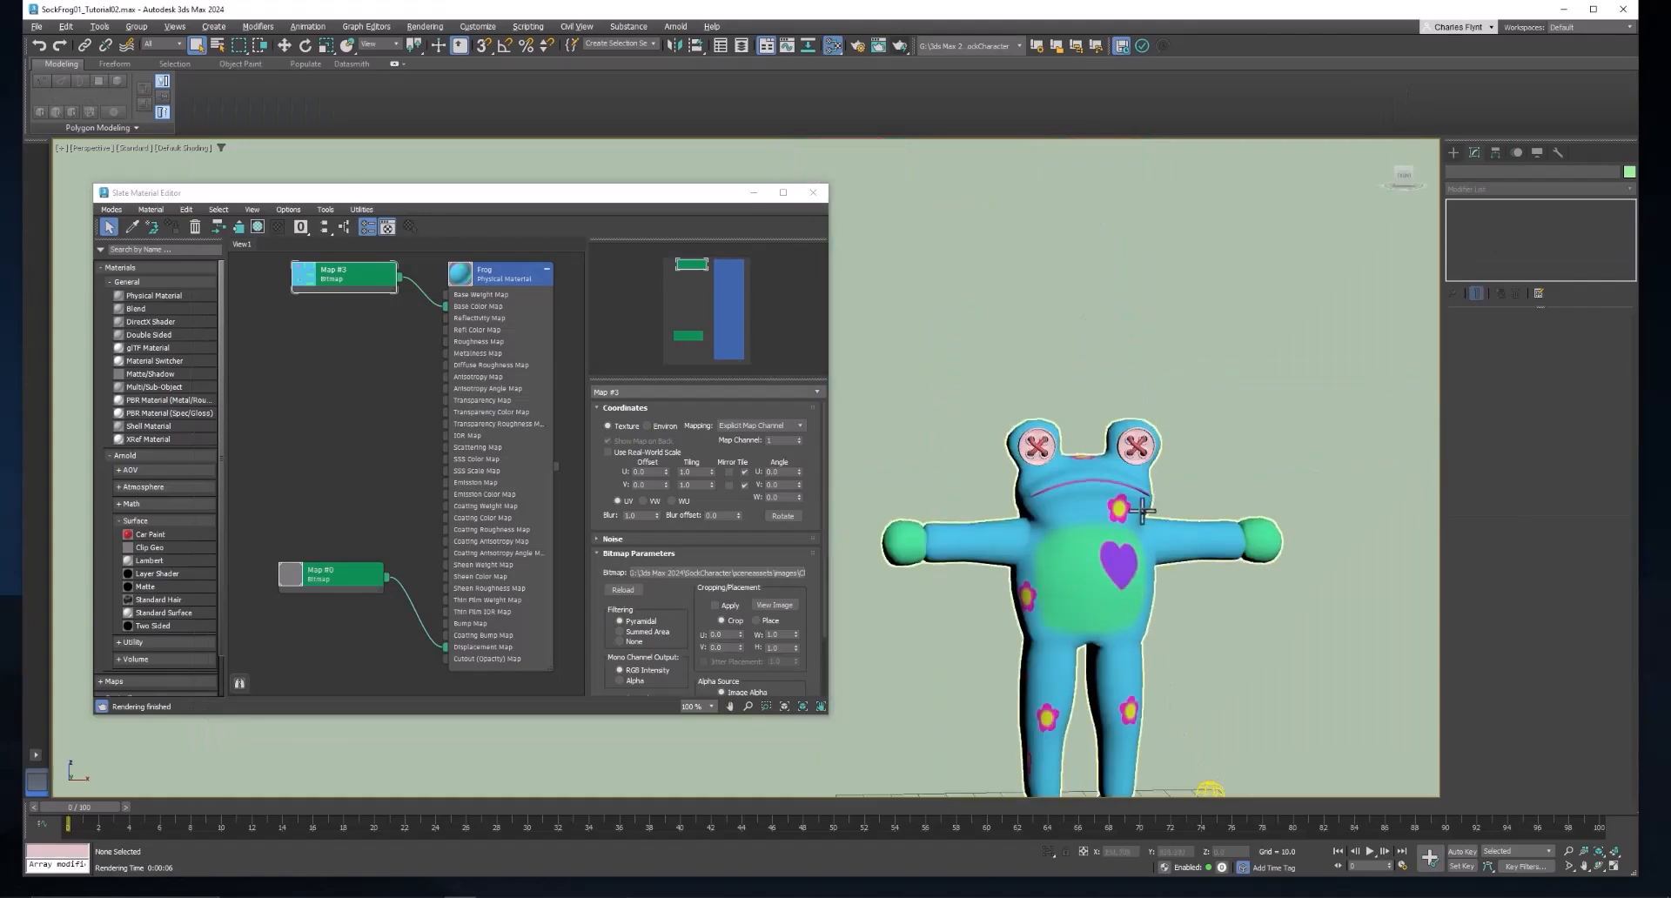
left_click_drag(1142, 506, 1118, 408)
scroll(1114, 409, "up", 3)
left_click_drag(1060, 516, 1130, 428)
left_click(1046, 515)
scroll(1111, 449, "down", 1)
scroll(1110, 448, "up", 4)
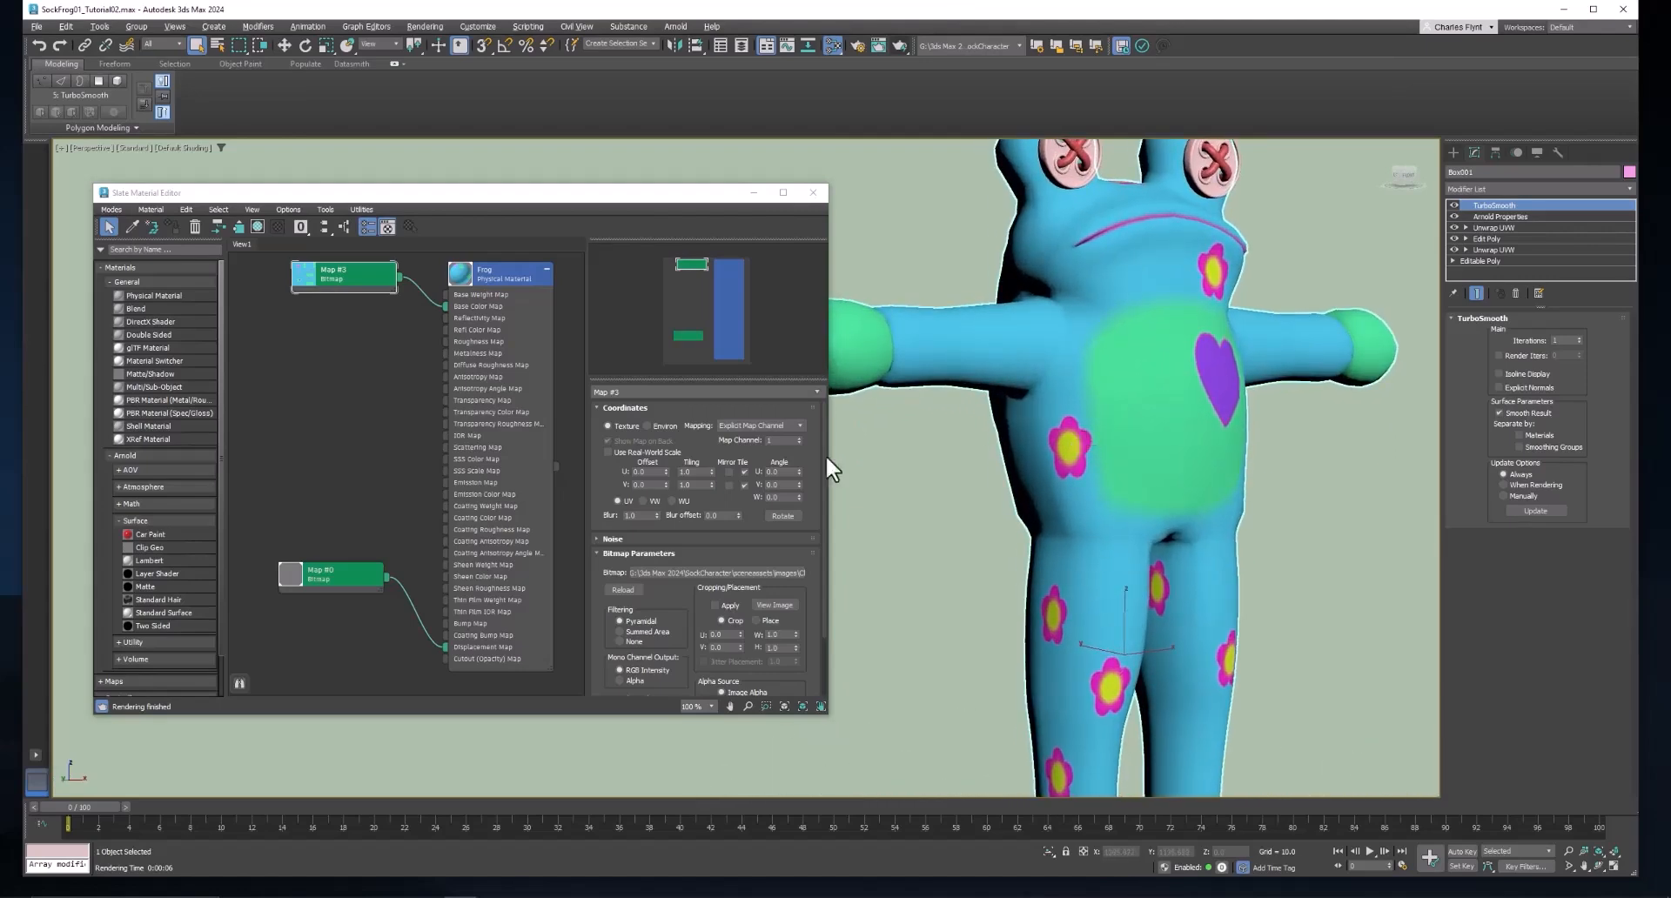
Create a new Physical Material beside the Frog material and assign it to both button eyes.
left_click_drag(508, 332, 313, 341)
left_click_drag(1093, 311, 1092, 407)
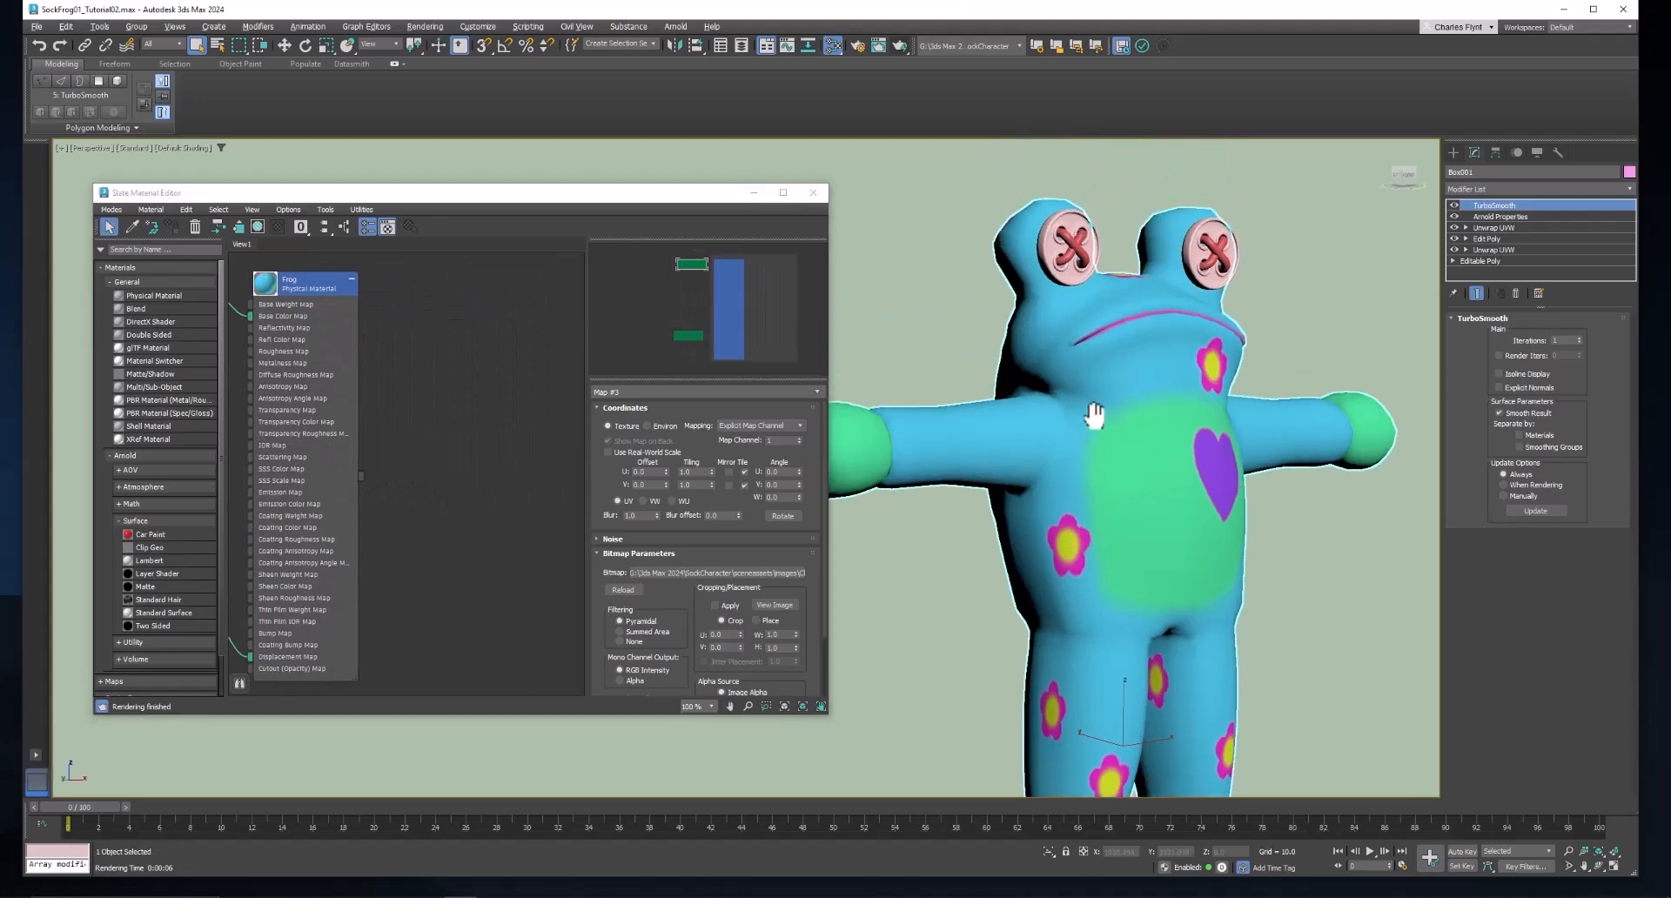
scroll(1085, 396, "up", 6)
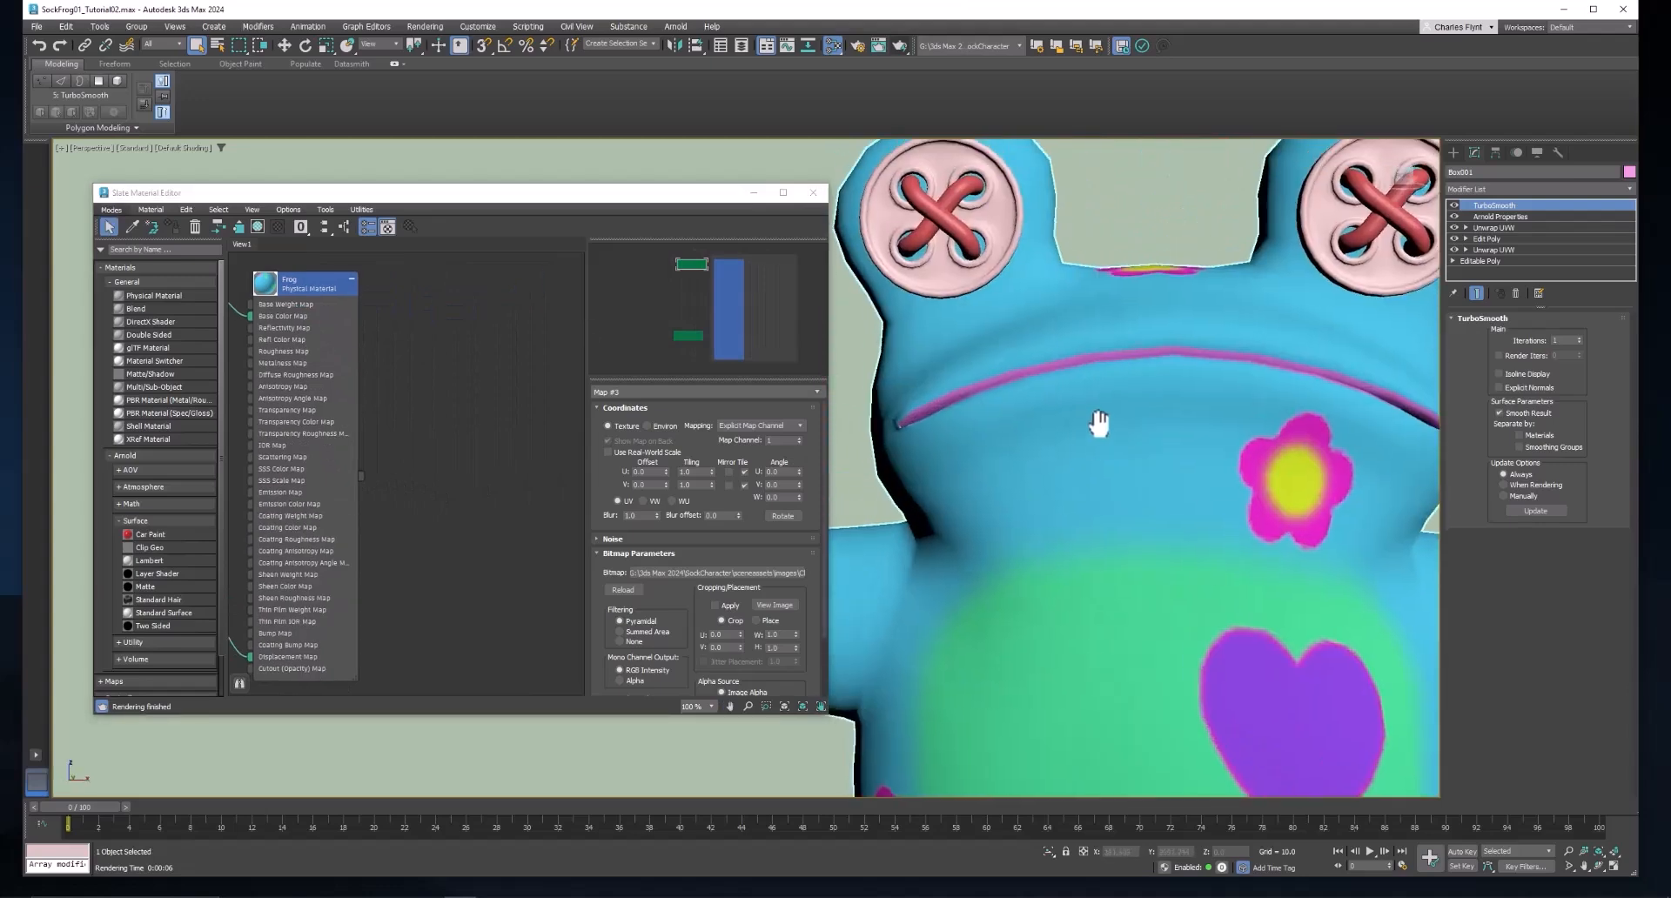
scroll(1115, 430, "down", 2)
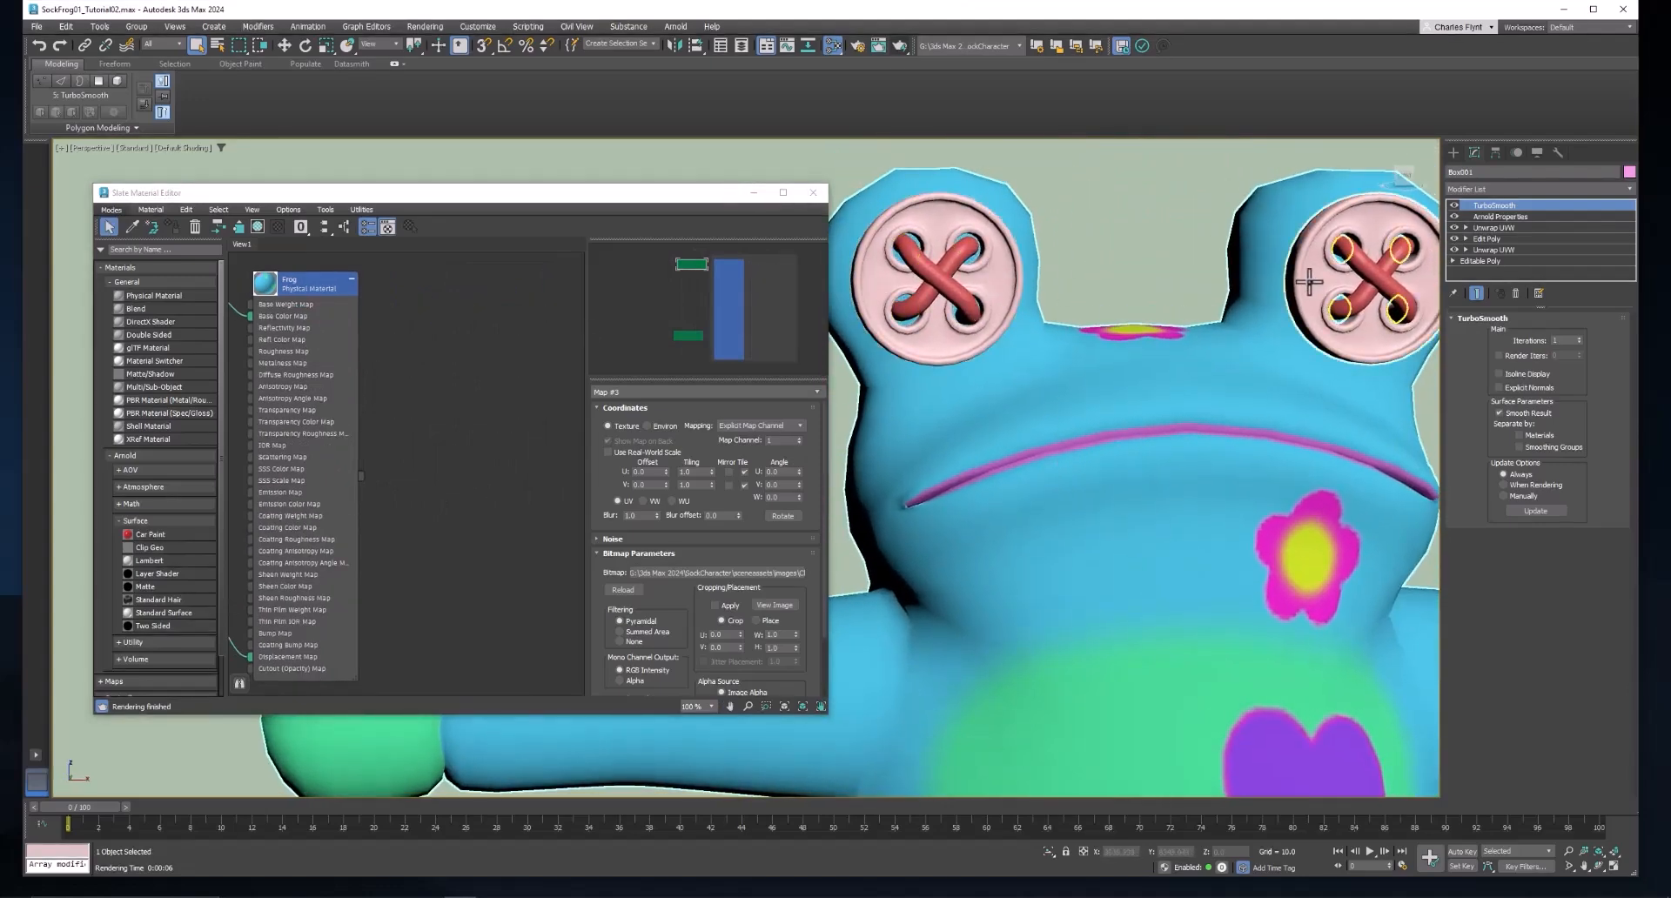
left_click_drag(947, 289, 960, 296)
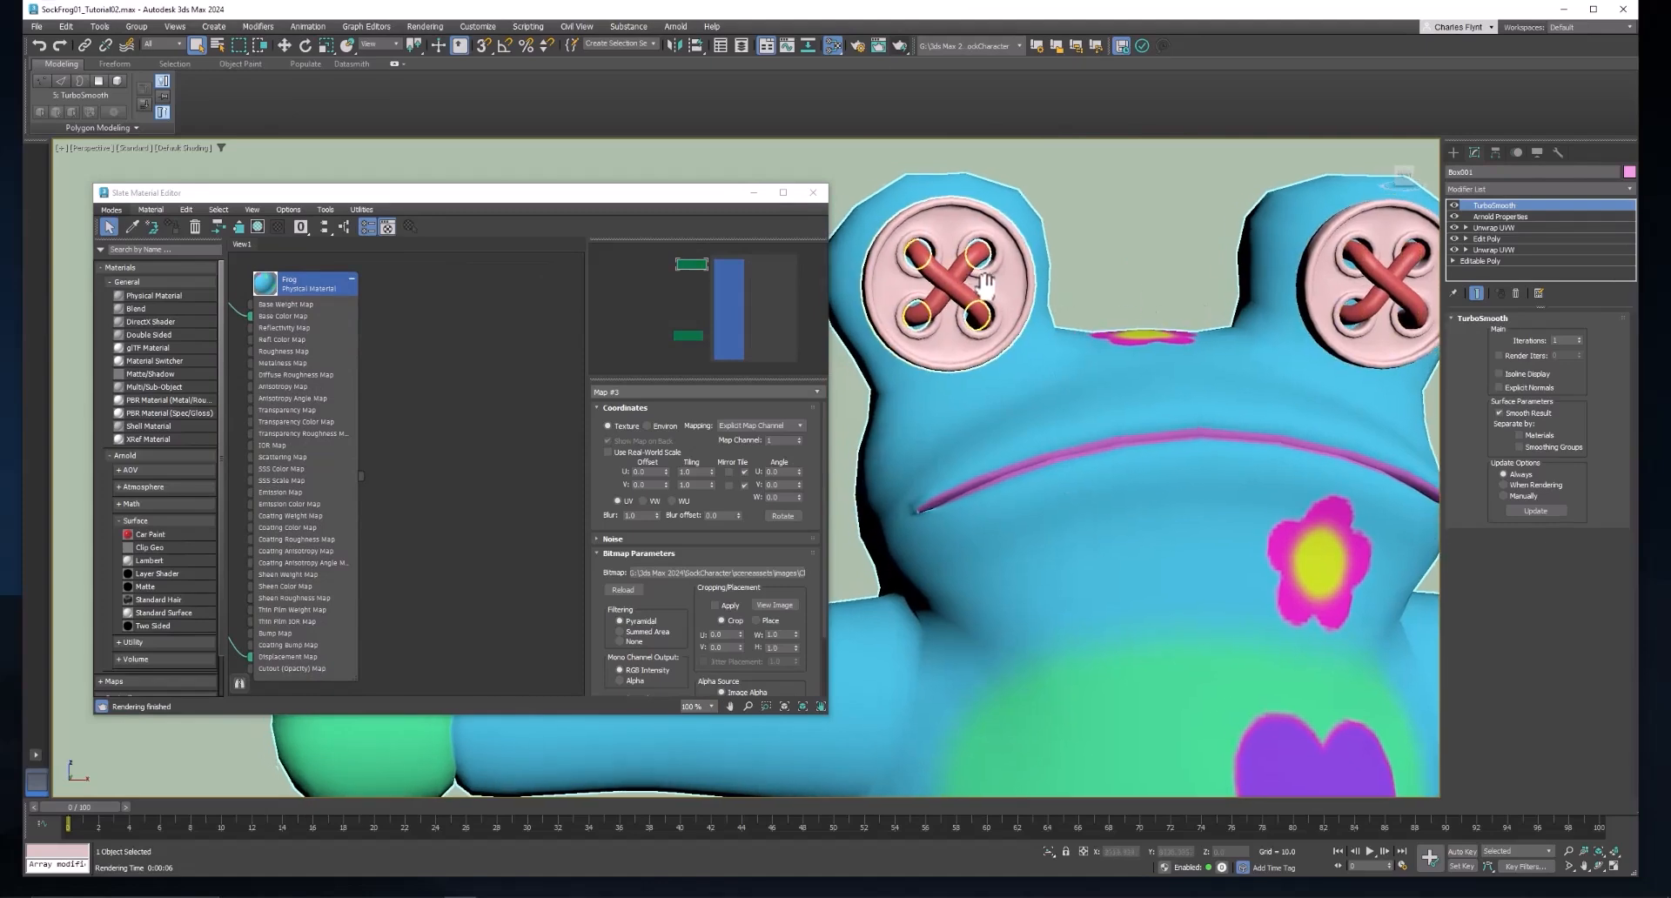
left_click(123, 294)
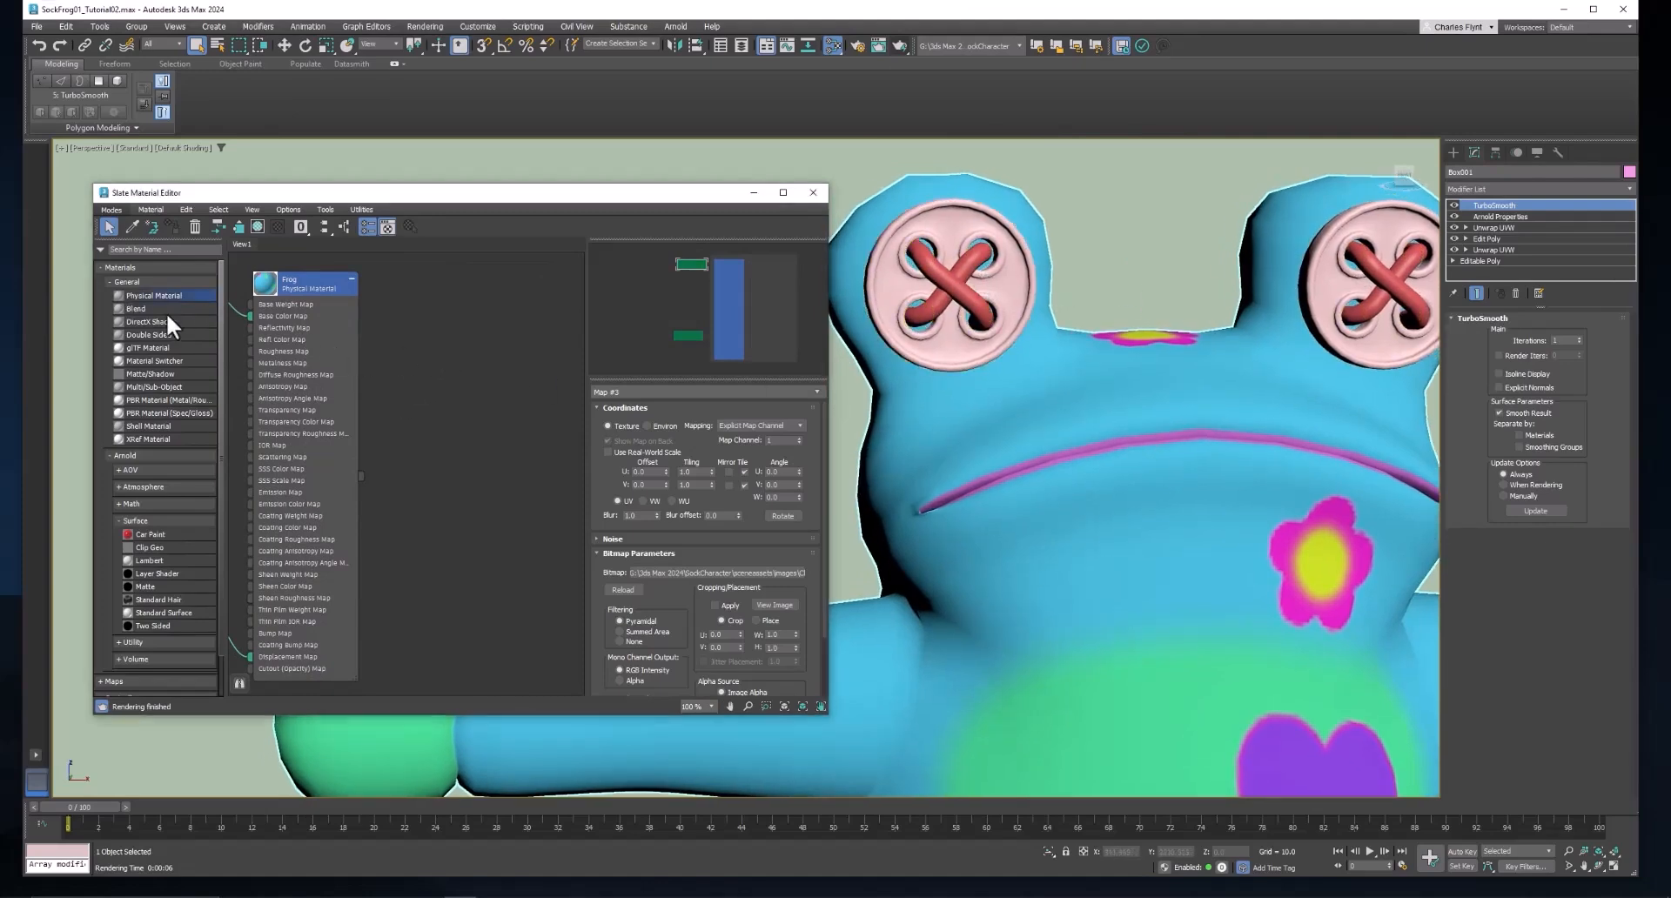
left_click_drag(468, 291, 470, 292)
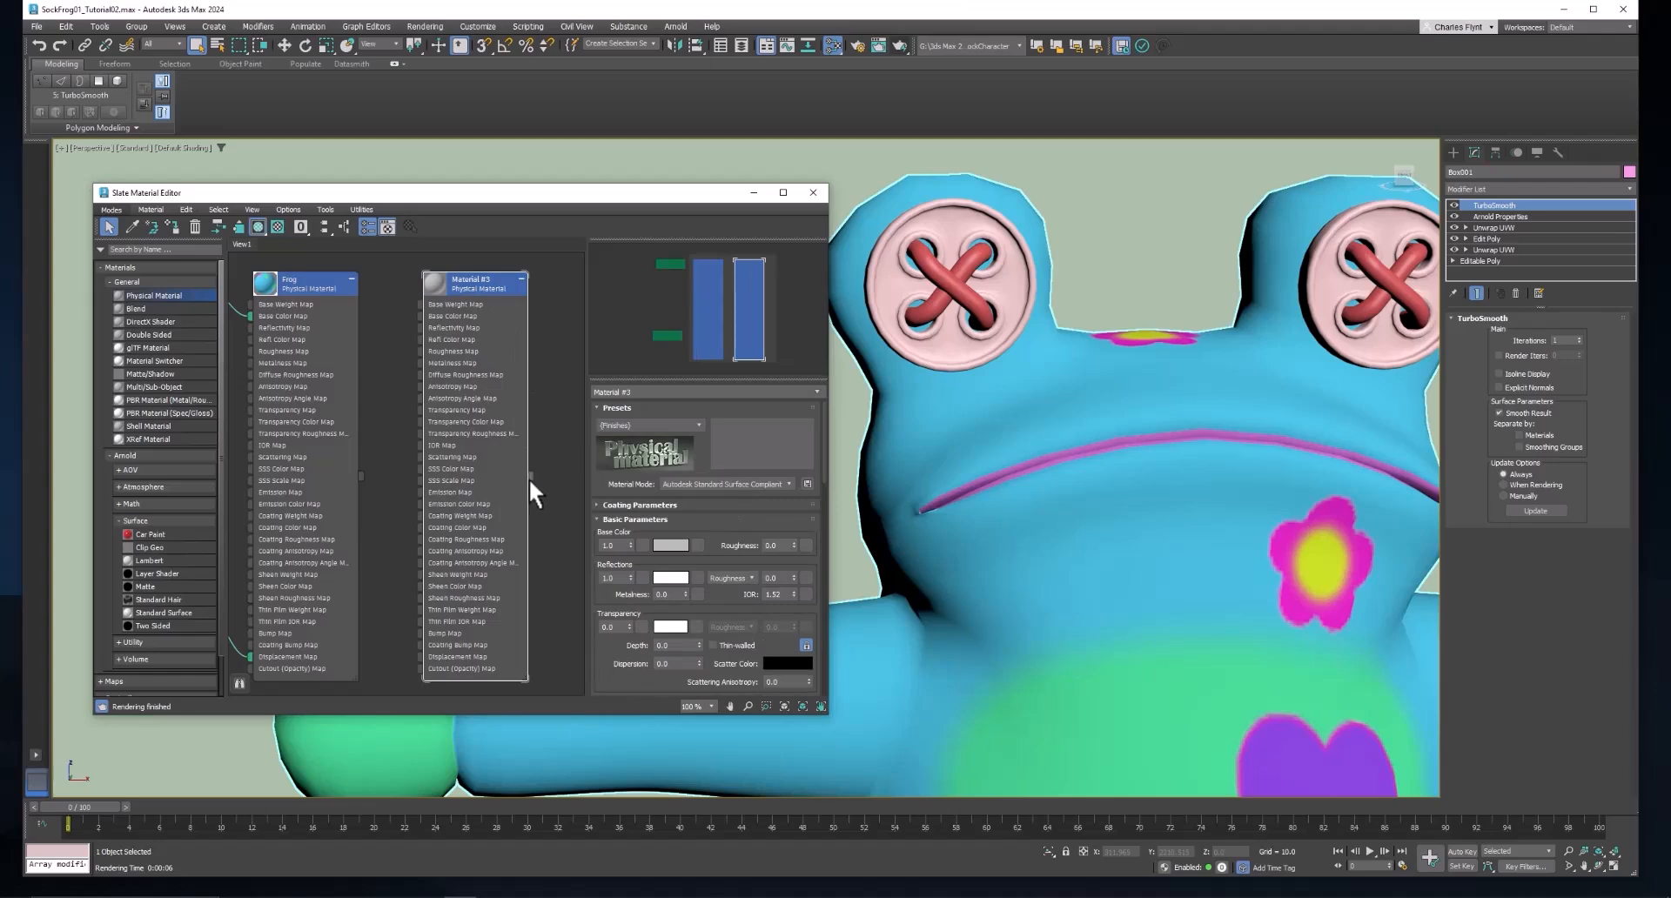
left_click_drag(530, 477, 918, 257)
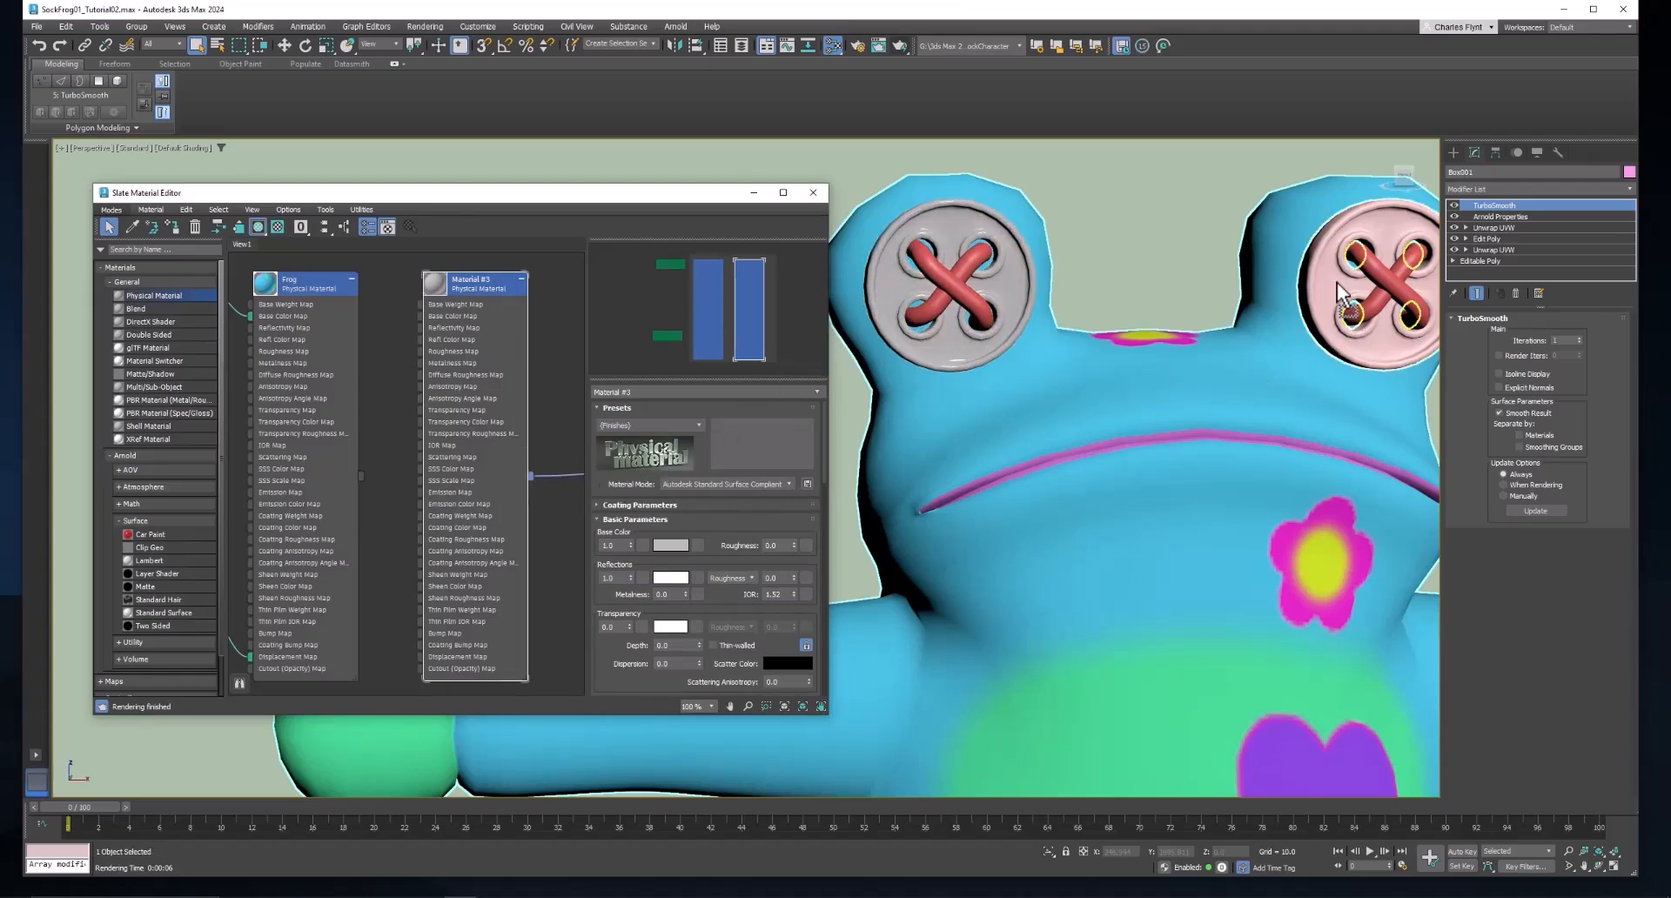
left_click_drag(470, 290, 512, 301)
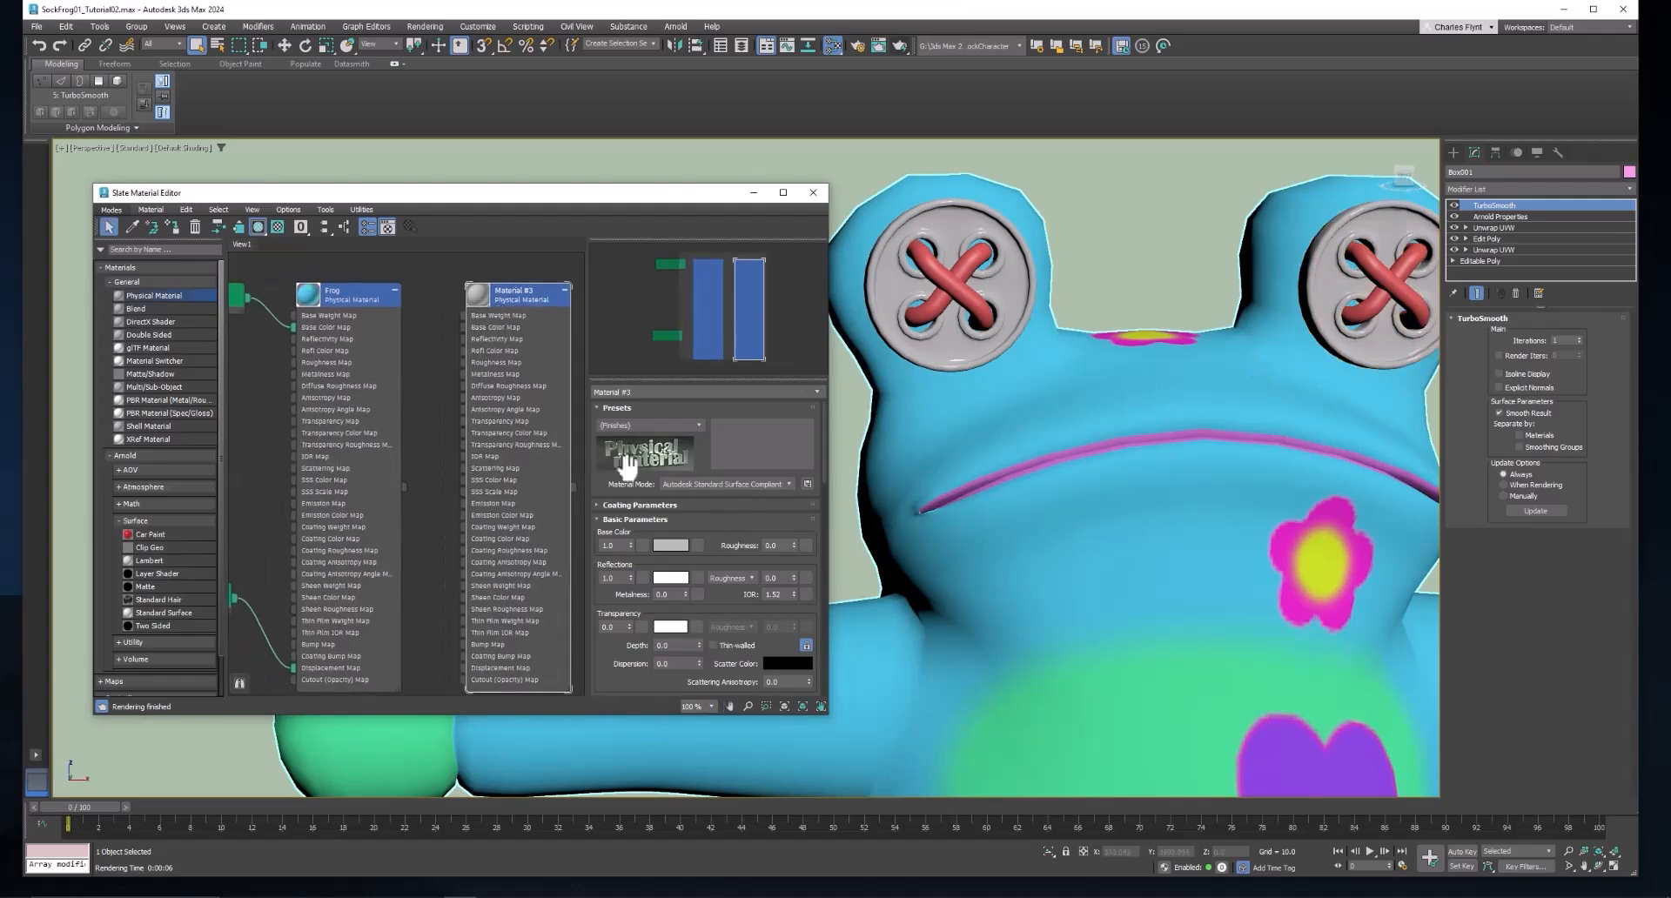
Apply the Glossy Plastic preset to the button material and set its base color to blue.
left_click(693, 426)
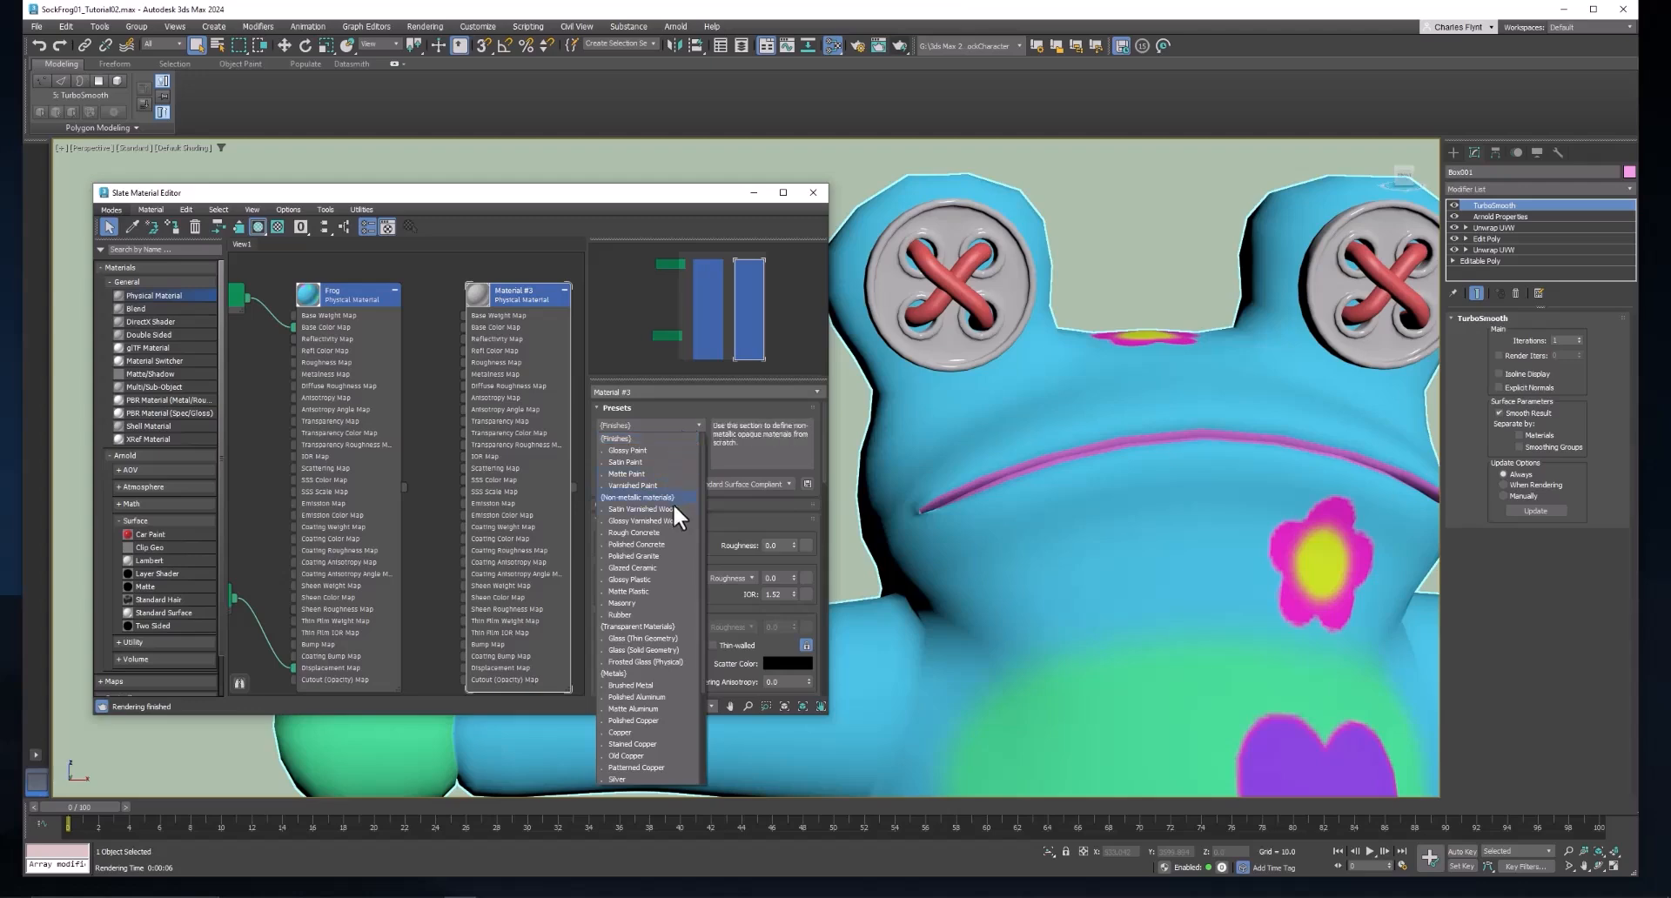
left_click(656, 578)
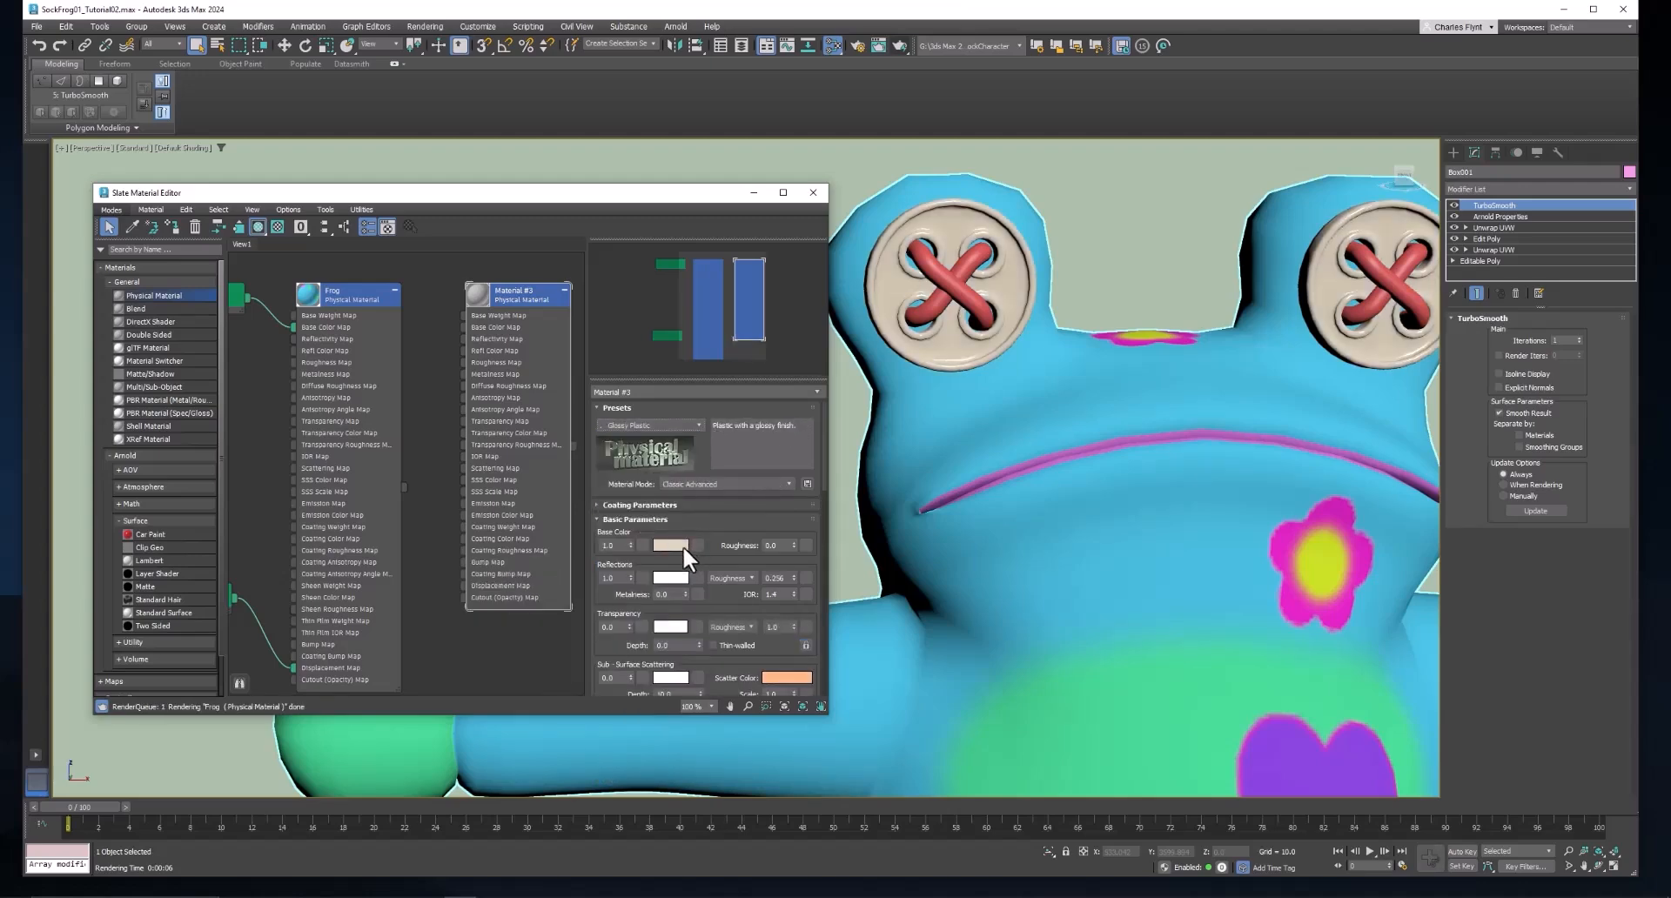
left_click(678, 545)
mouse_move(415, 425)
left_mouse_down()
mouse_move(409, 403)
mouse_move(453, 404)
mouse_move(459, 447)
mouse_move(411, 449)
left_mouse_up()
left_click(604, 516)
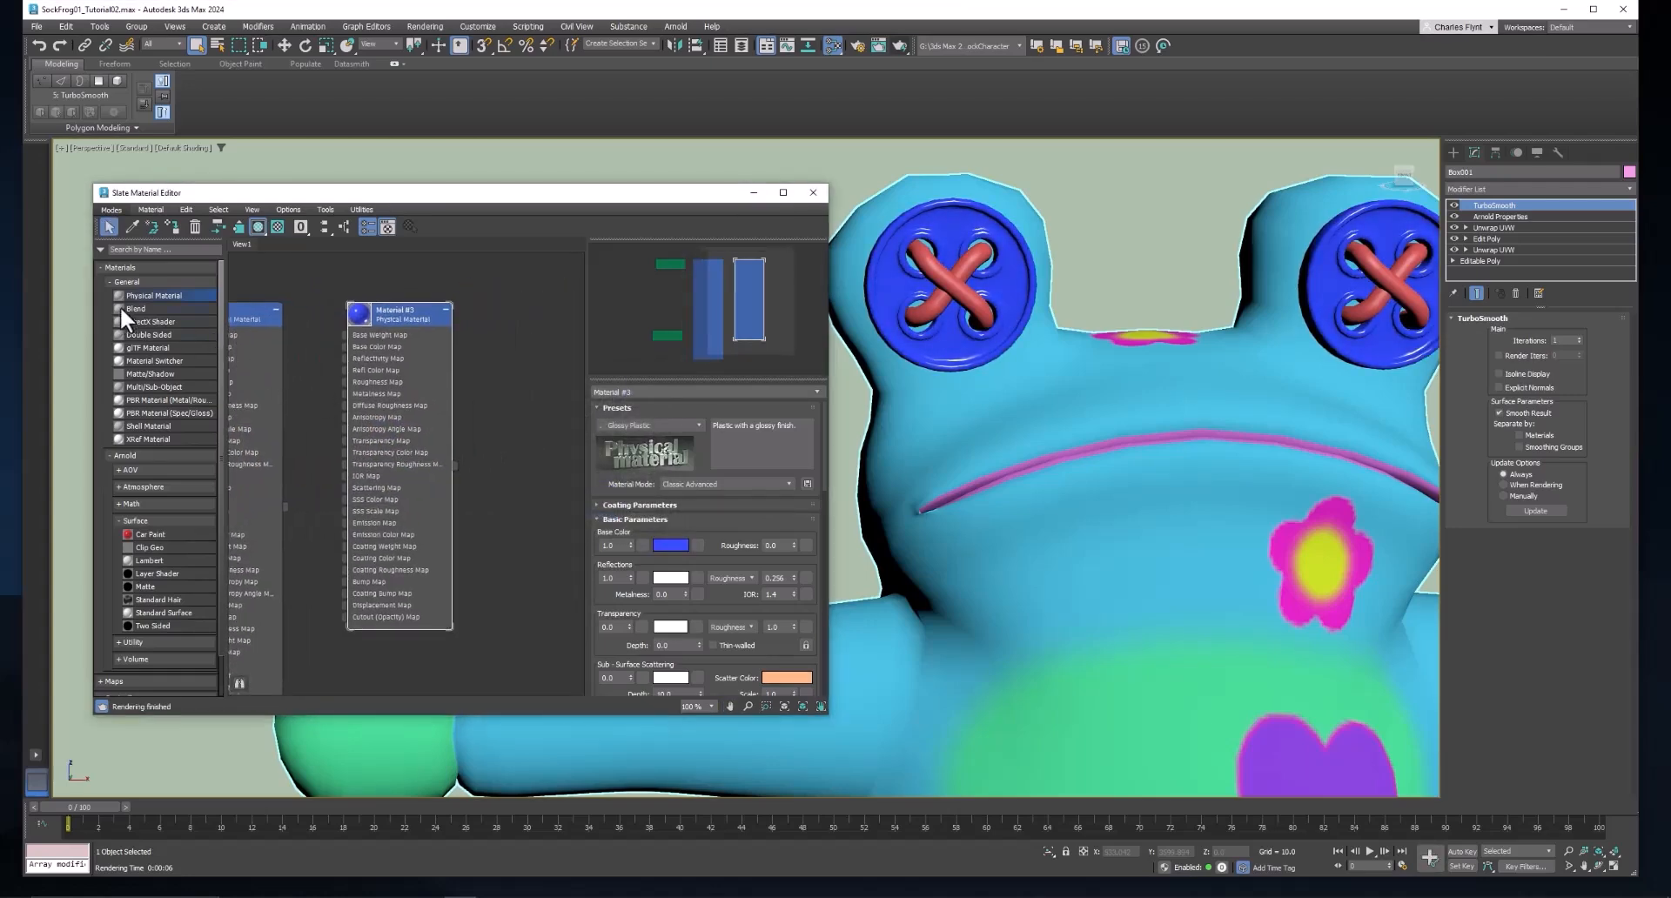
Add another Physical Material with a white base color, reflection weight 0.0 and reflection roughness 1.0.
left_click_drag(550, 307, 550, 309)
left_click_drag(574, 366, 439, 296)
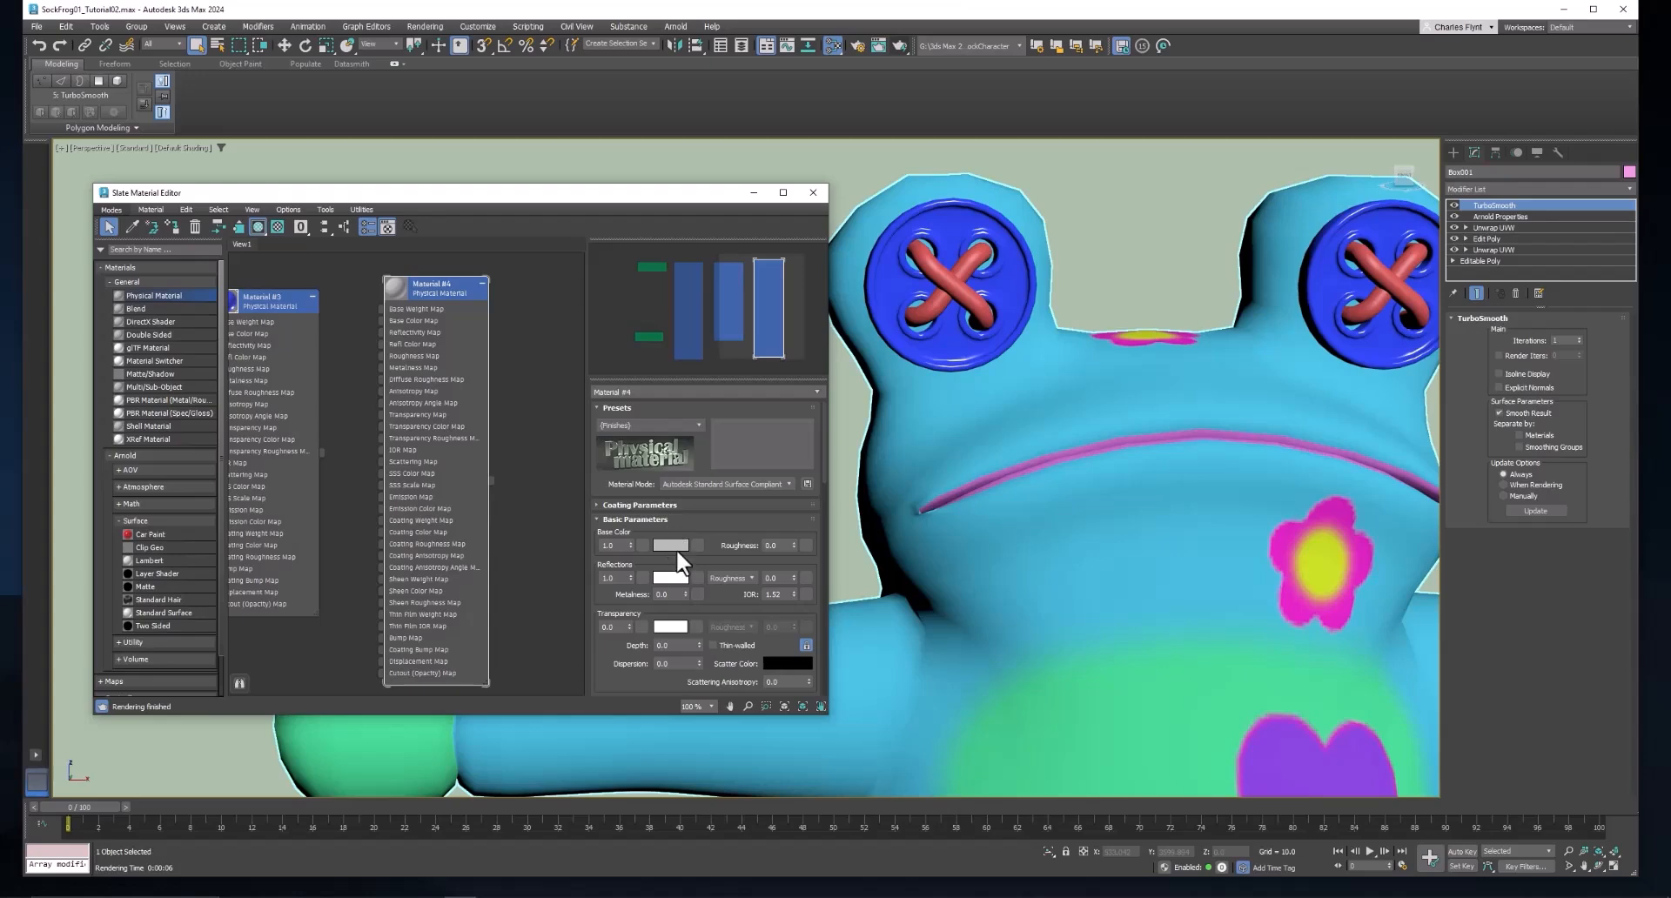
left_click(675, 545)
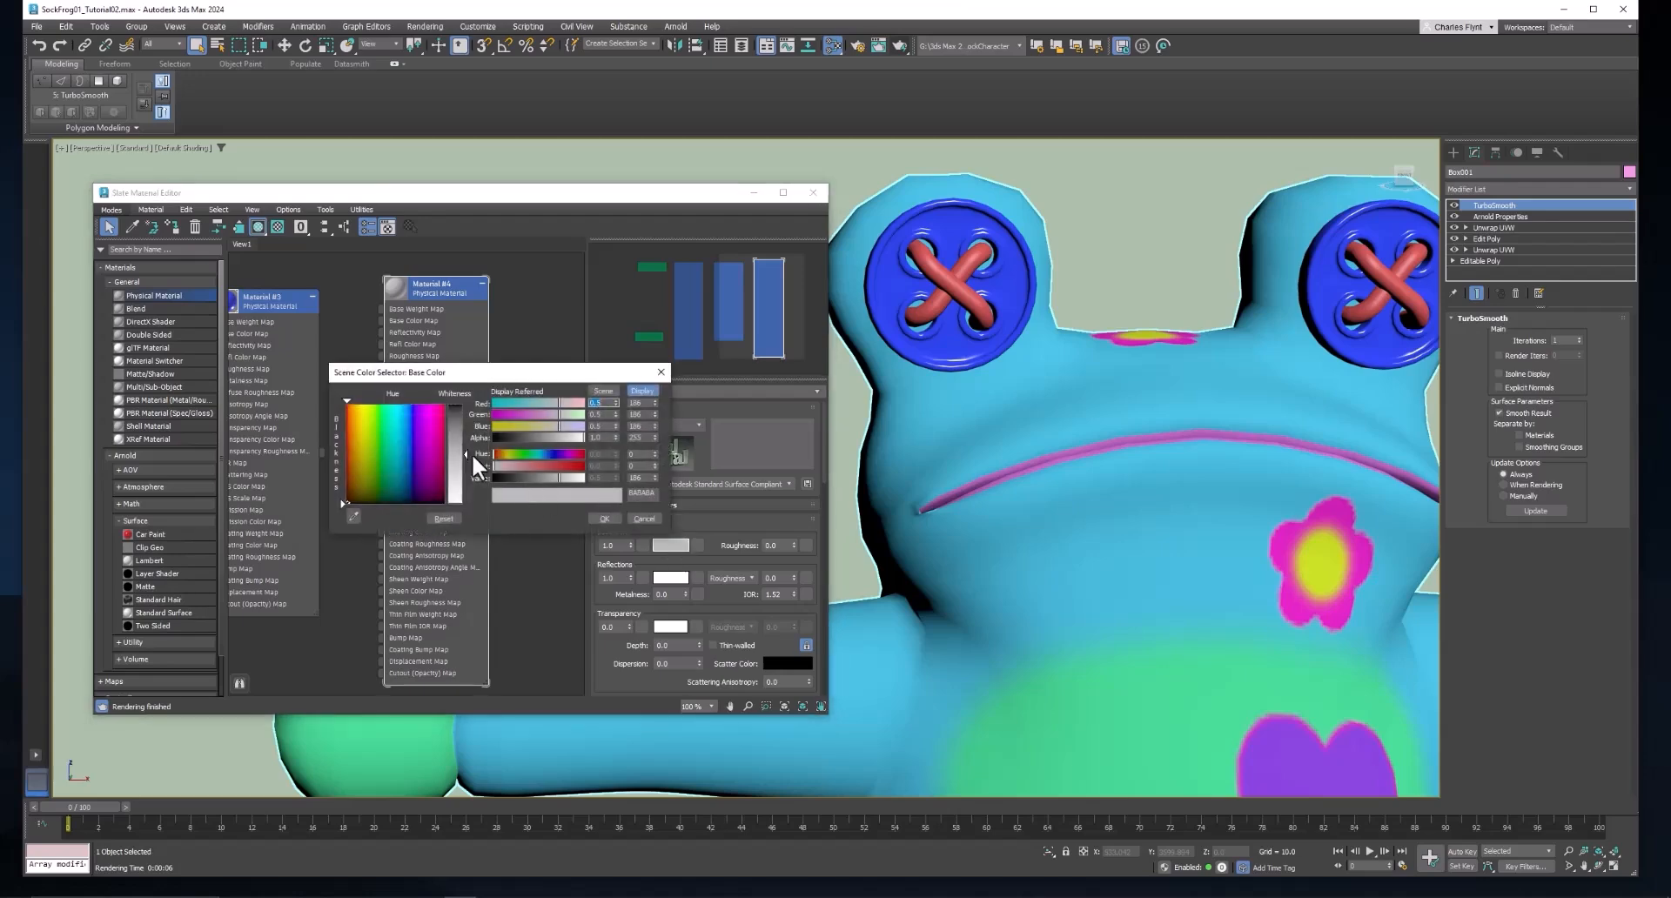
left_click_drag(467, 453, 465, 503)
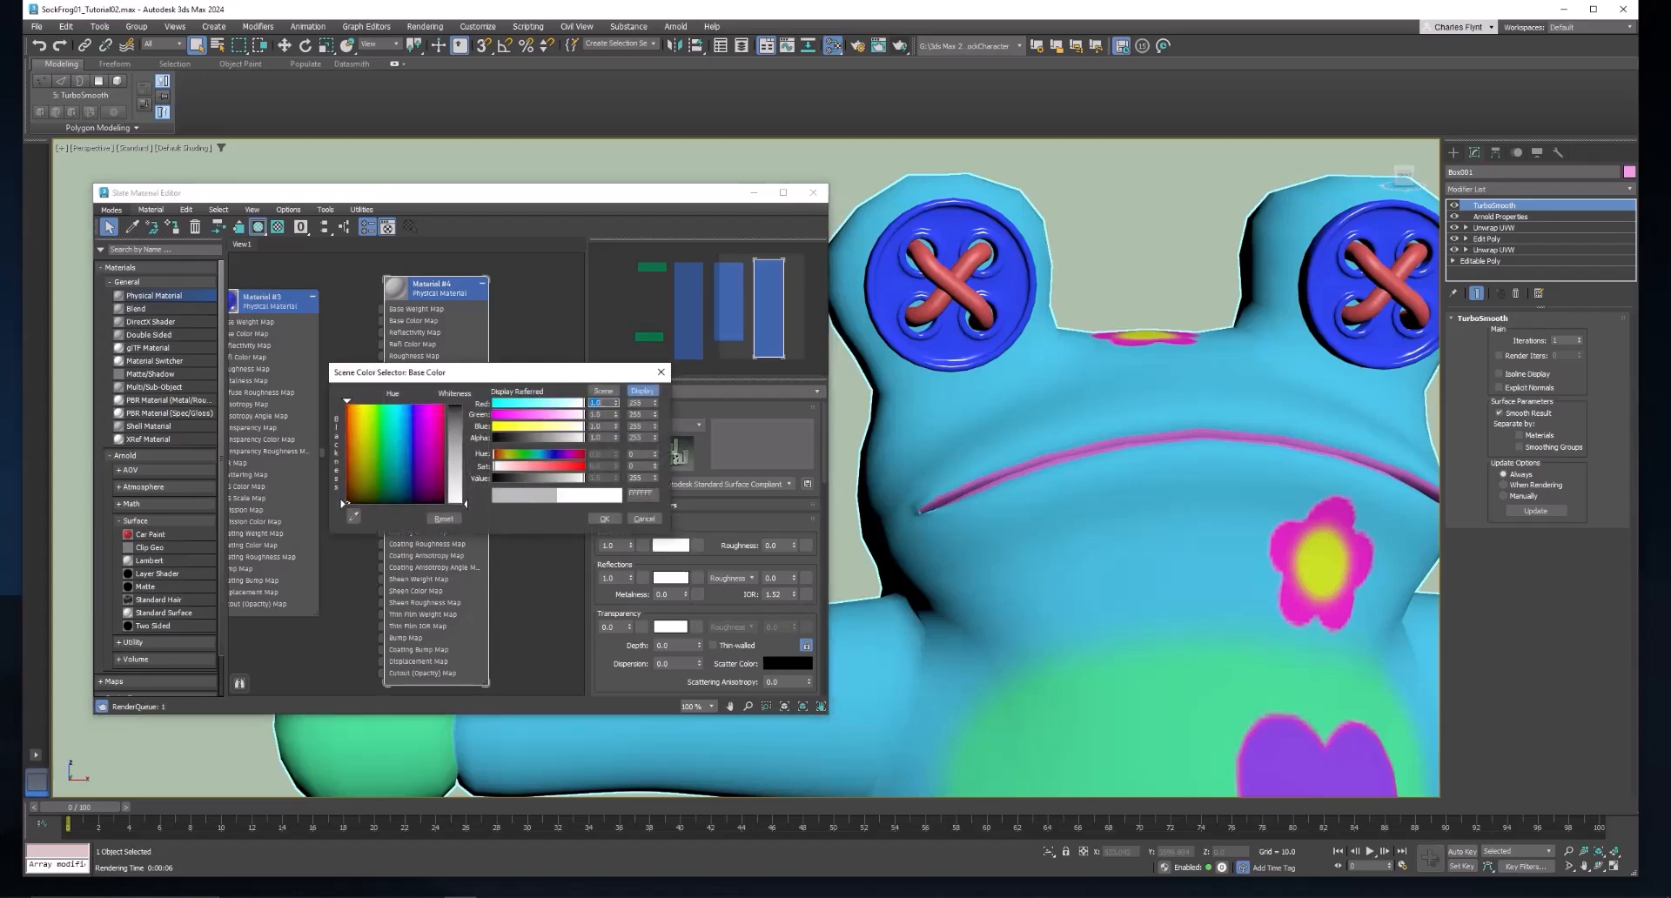
left_click(600, 519)
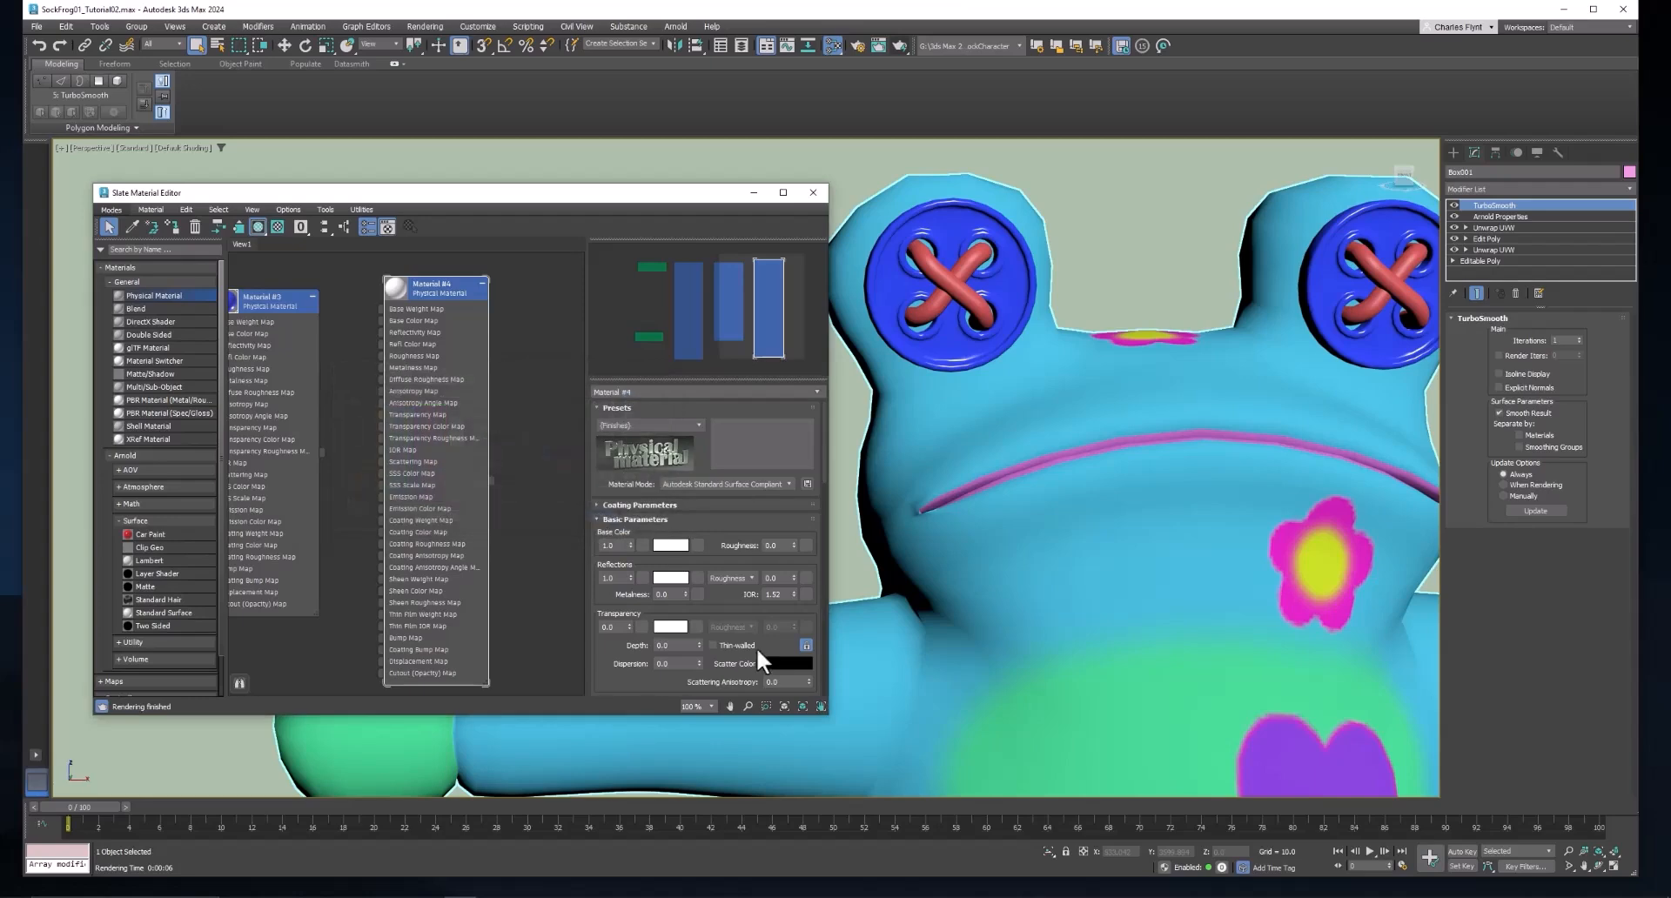
right_click(630, 578)
left_click_drag(793, 579, 799, 406)
Assign the white Physical Material to all four thread shapes on both button eyes.
left_click(940, 269)
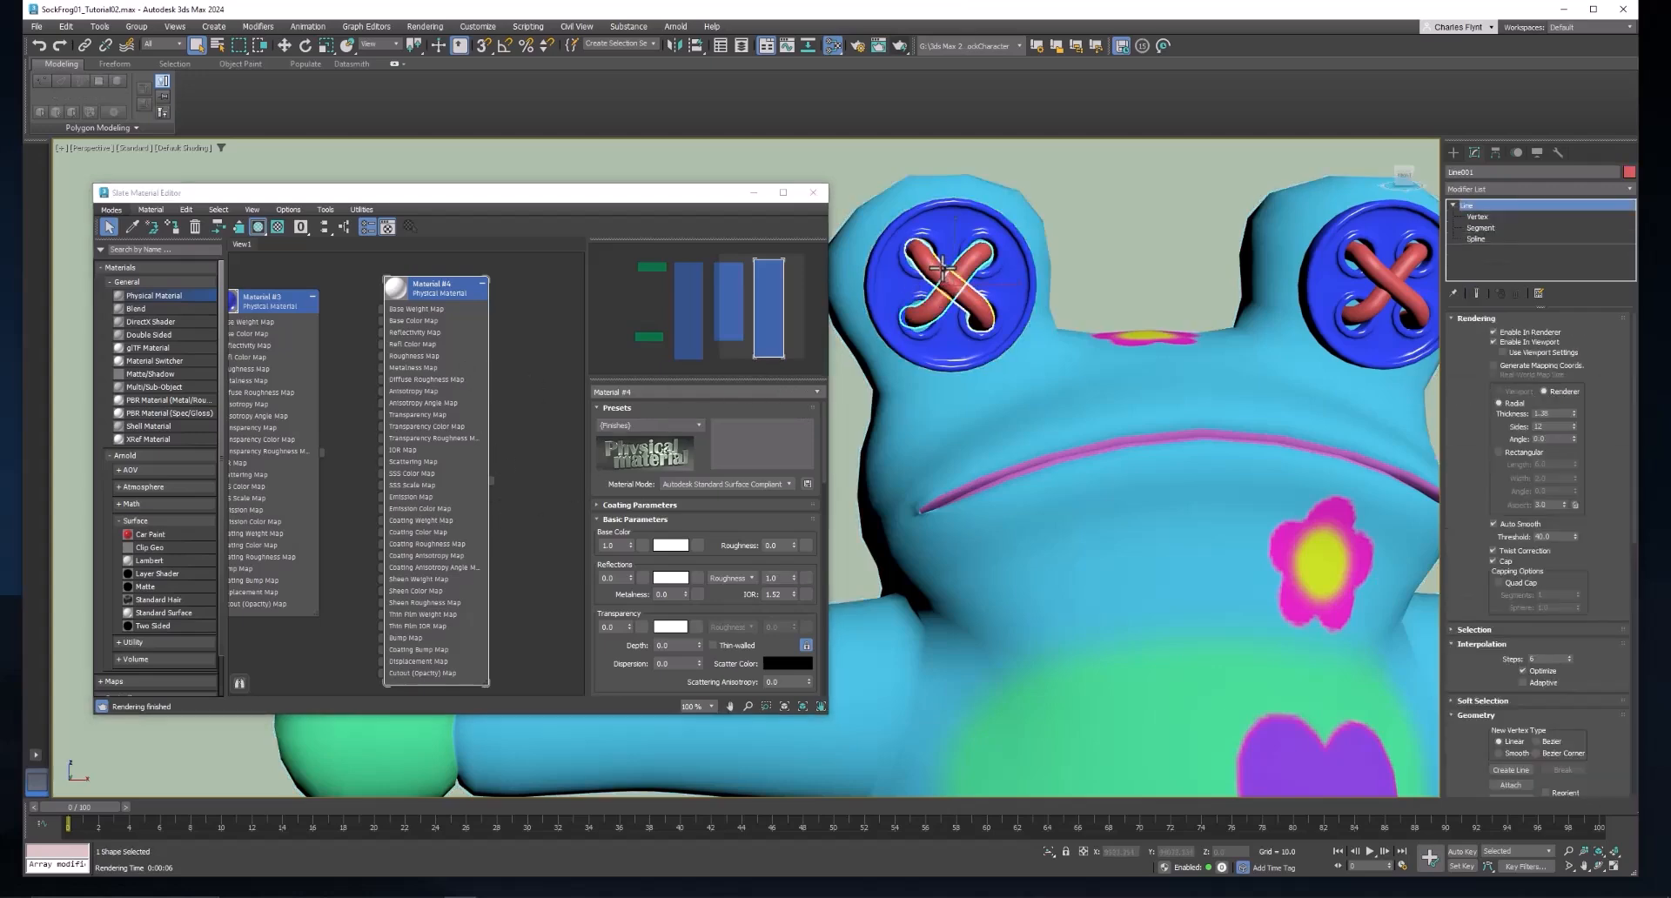
key("ctrl+q")
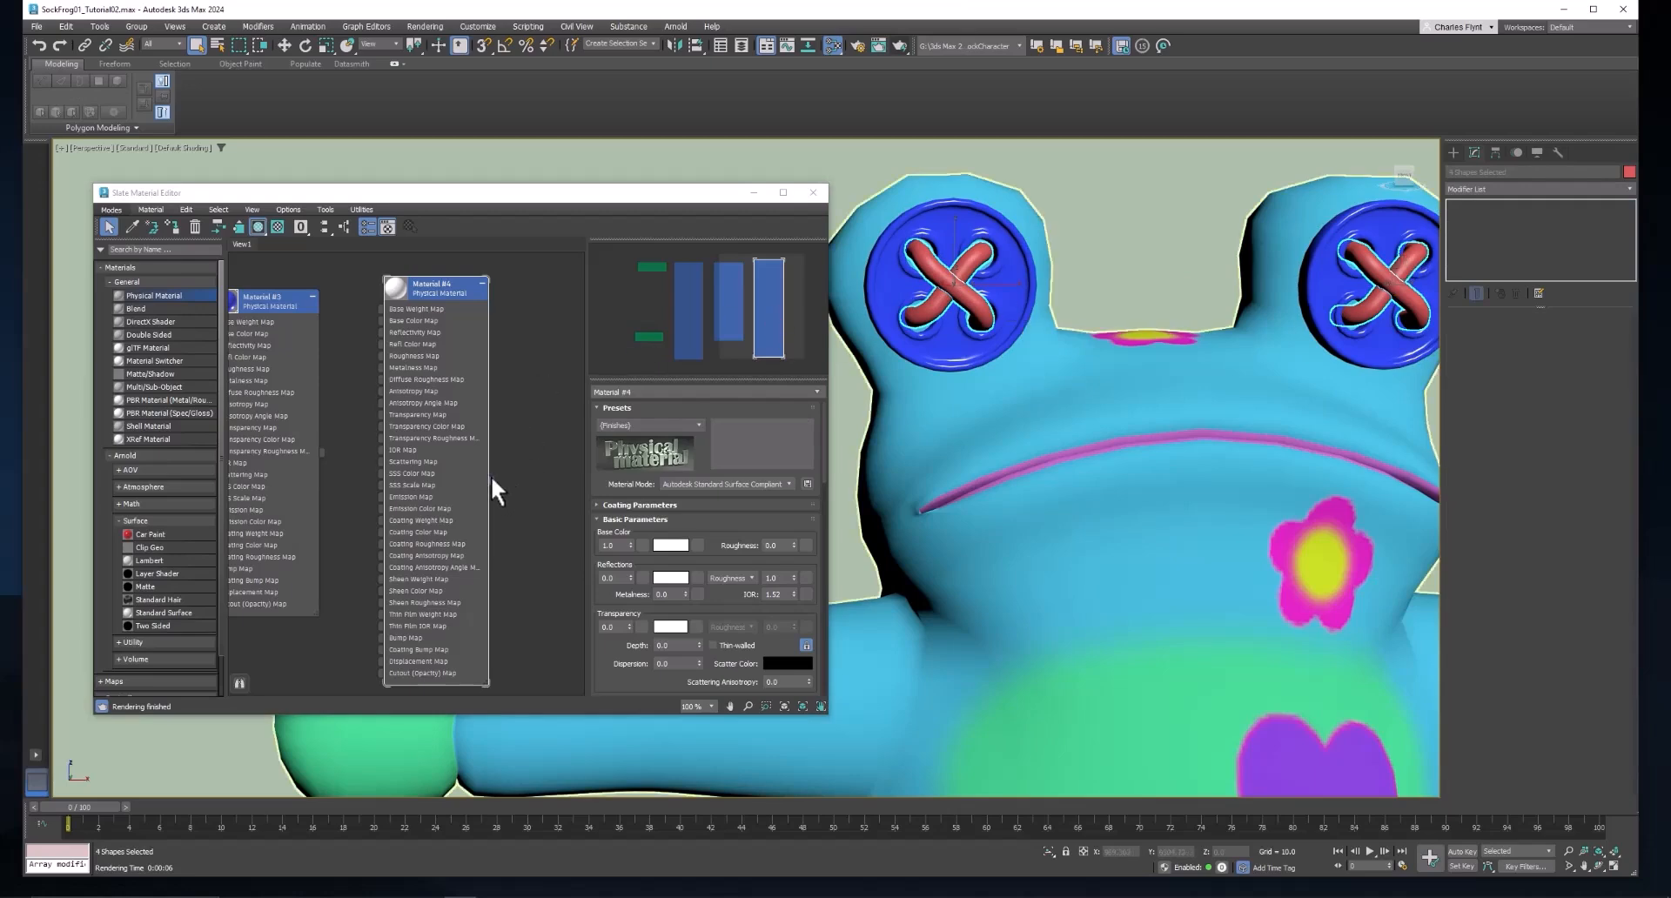
left_click_drag(491, 480, 955, 288)
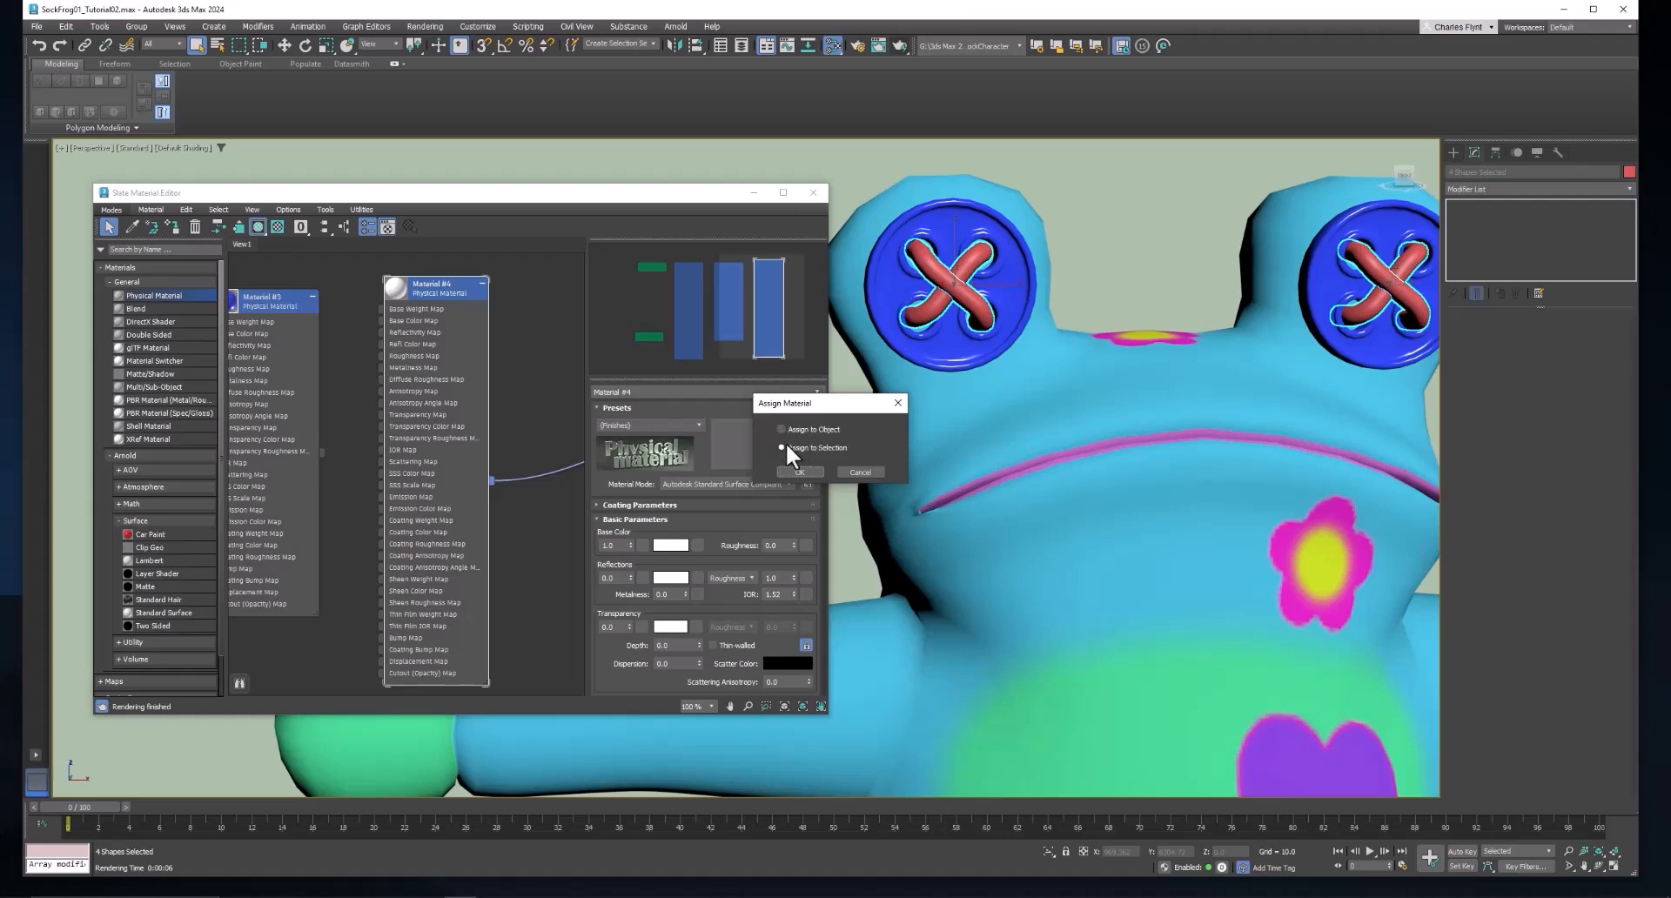
left_click(797, 471)
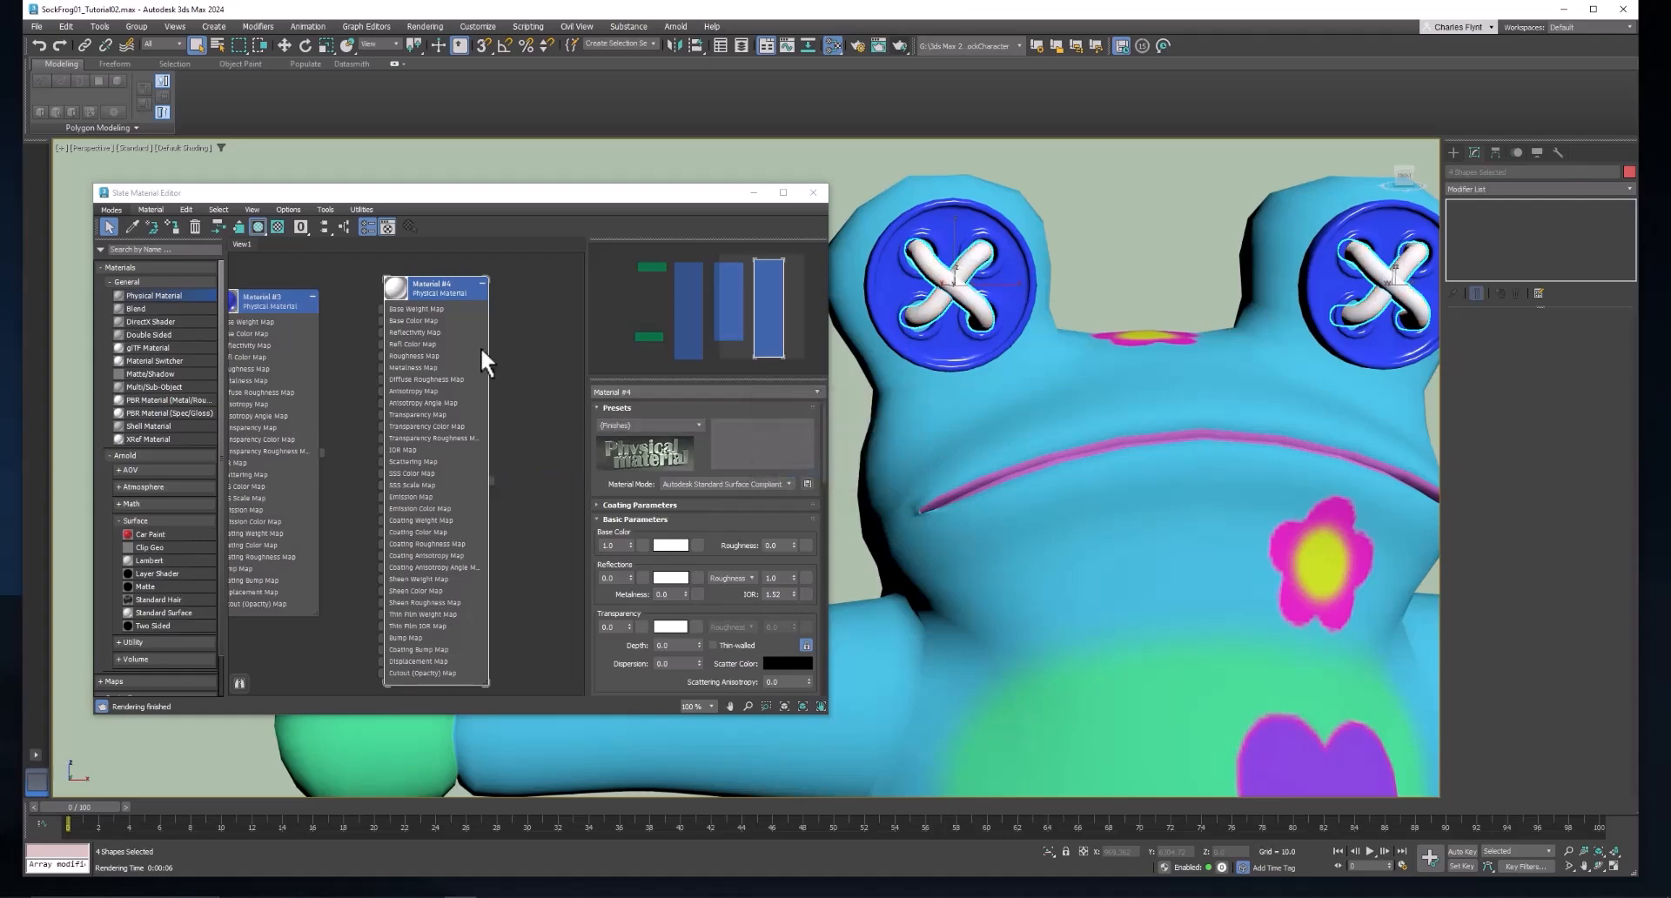
left_click_drag(487, 348, 576, 348)
Render the whole frog in Arnold RenderView and examine the button eyes, threads, flowers and heart.
scroll(1093, 436, "down", 5)
scroll(1119, 422, "up", 2)
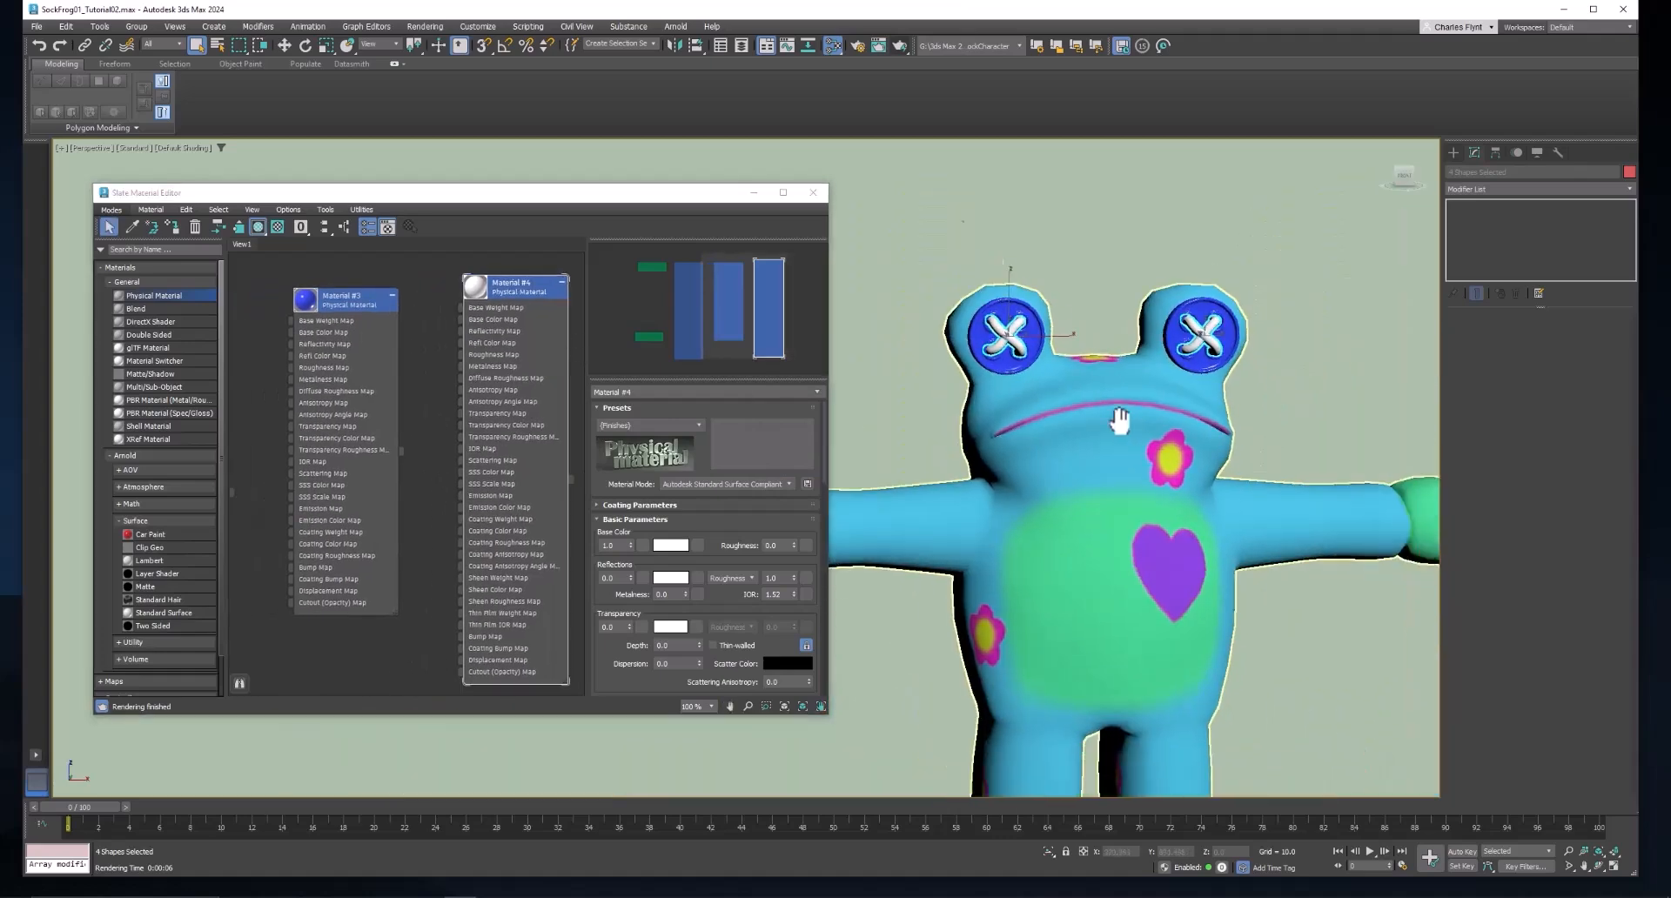
scroll(1084, 408, "down", 3)
mouse_move(1083, 390)
left_mouse_down()
mouse_move(1112, 403)
mouse_move(1101, 369)
left_mouse_up()
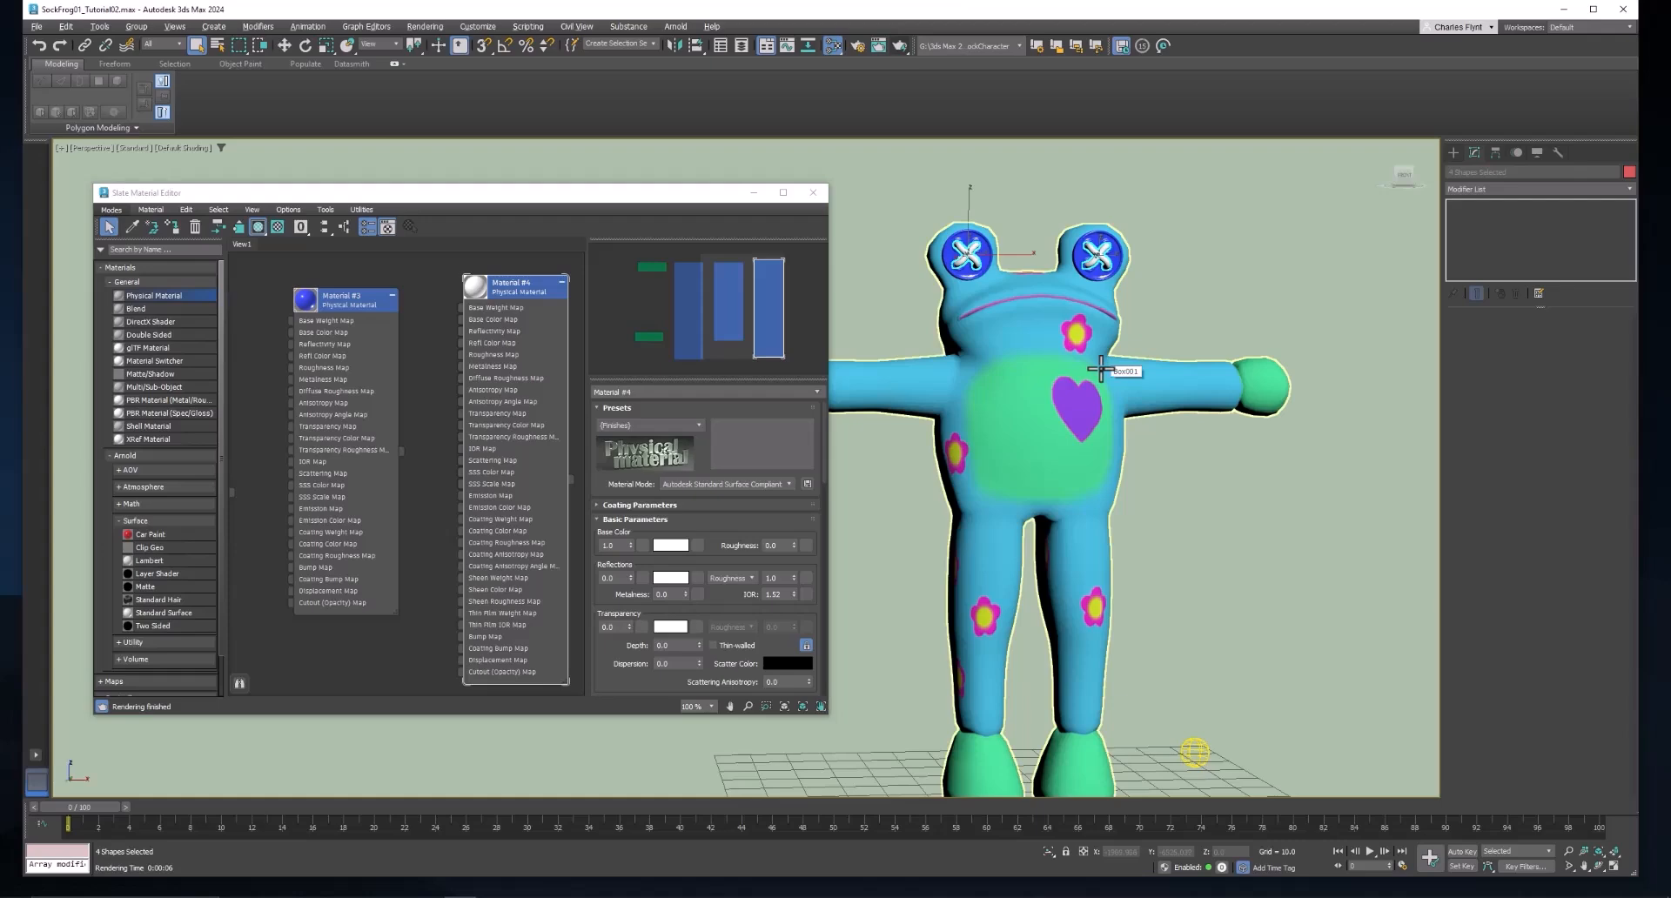
key("shift+q")
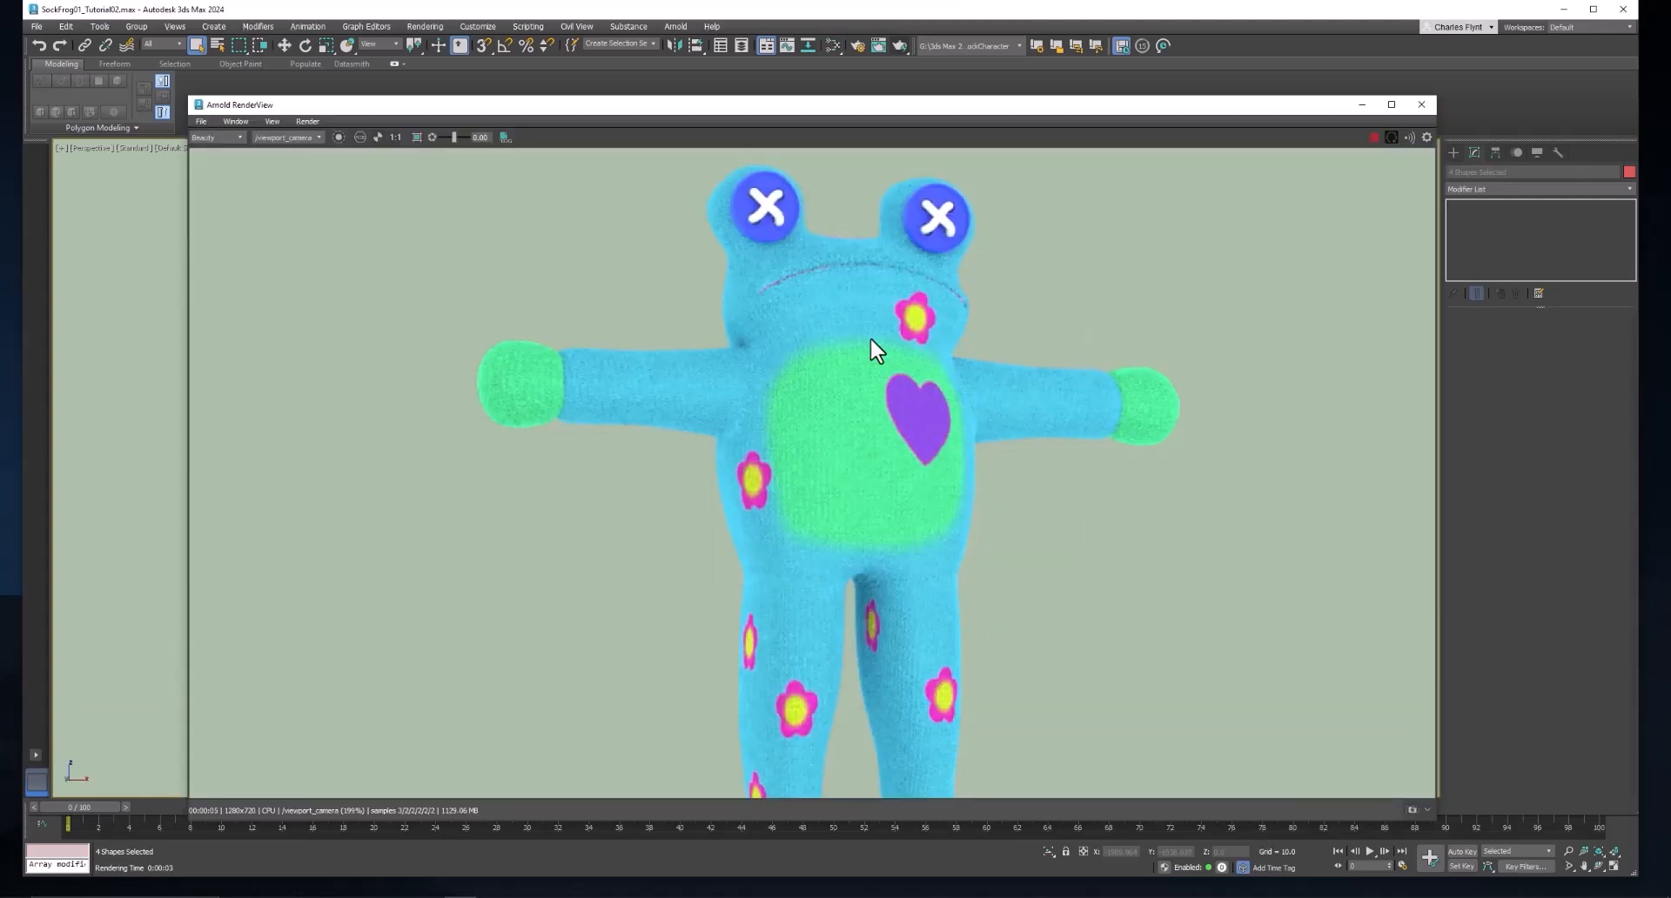
left_click_drag(848, 329, 850, 275)
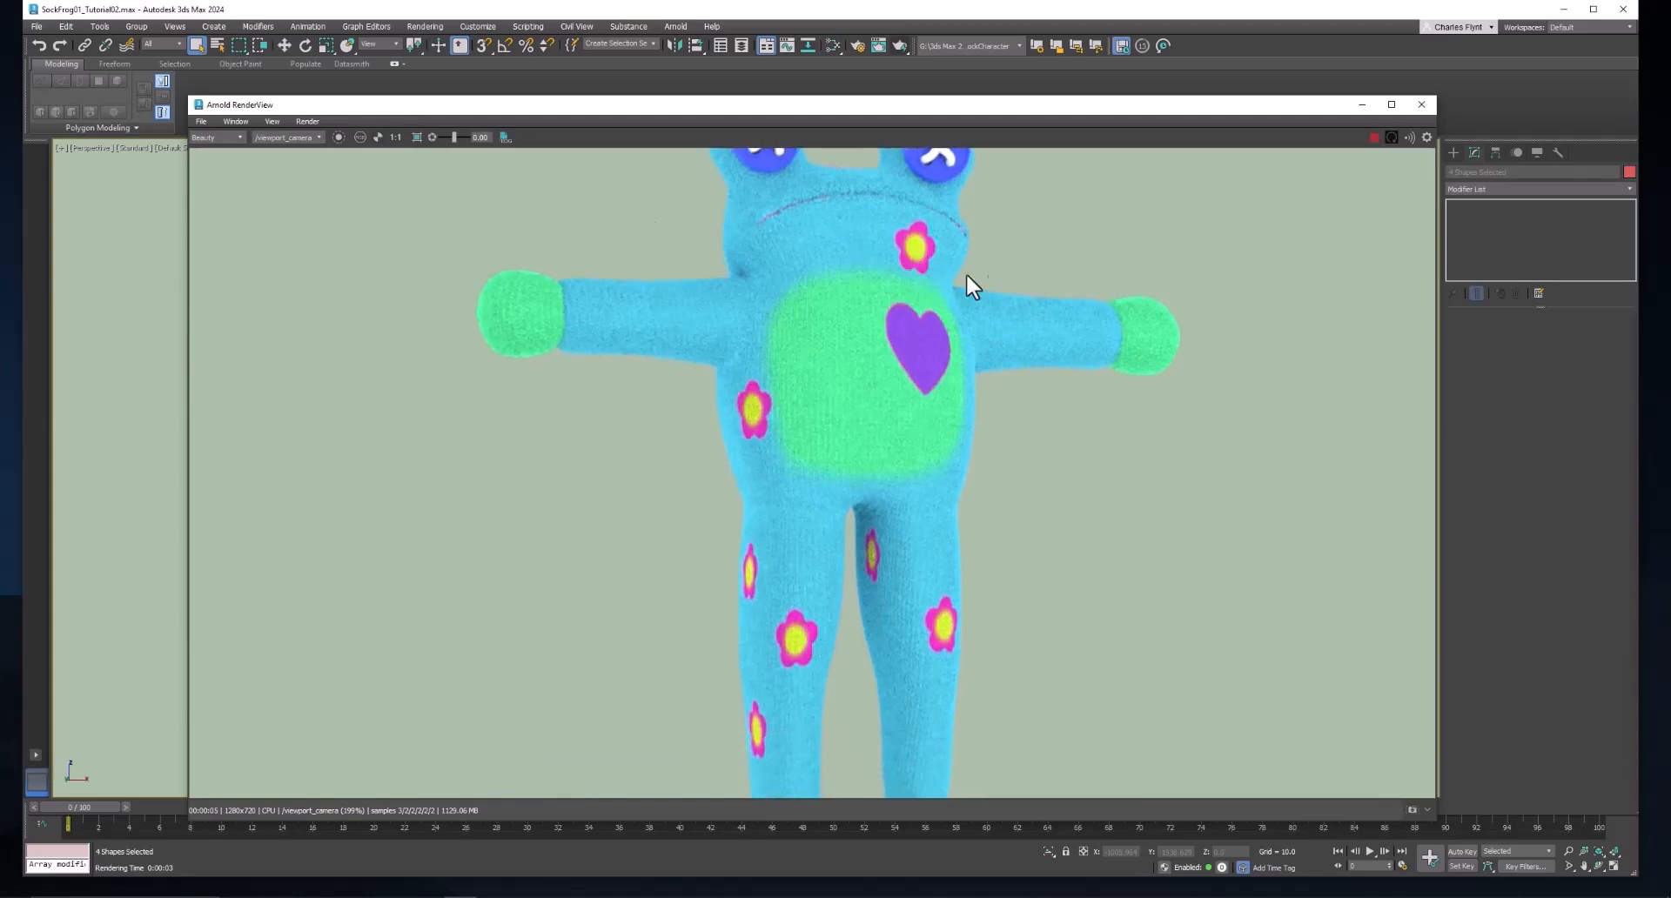
scroll(992, 367, "down", 2)
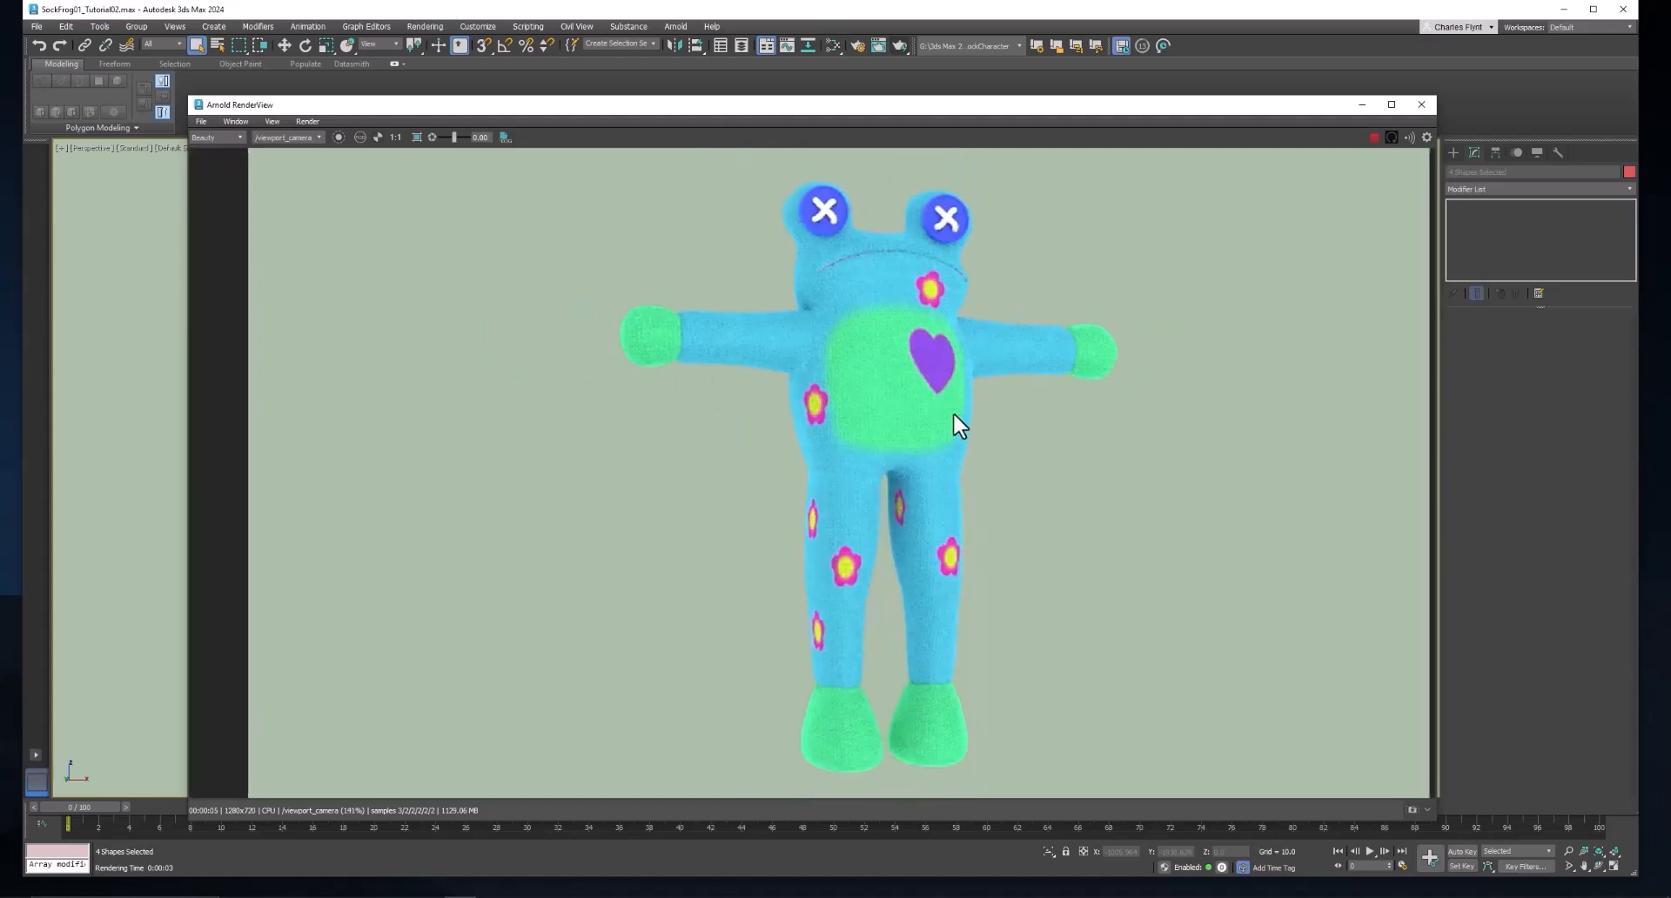
scroll(940, 422, "up", 4)
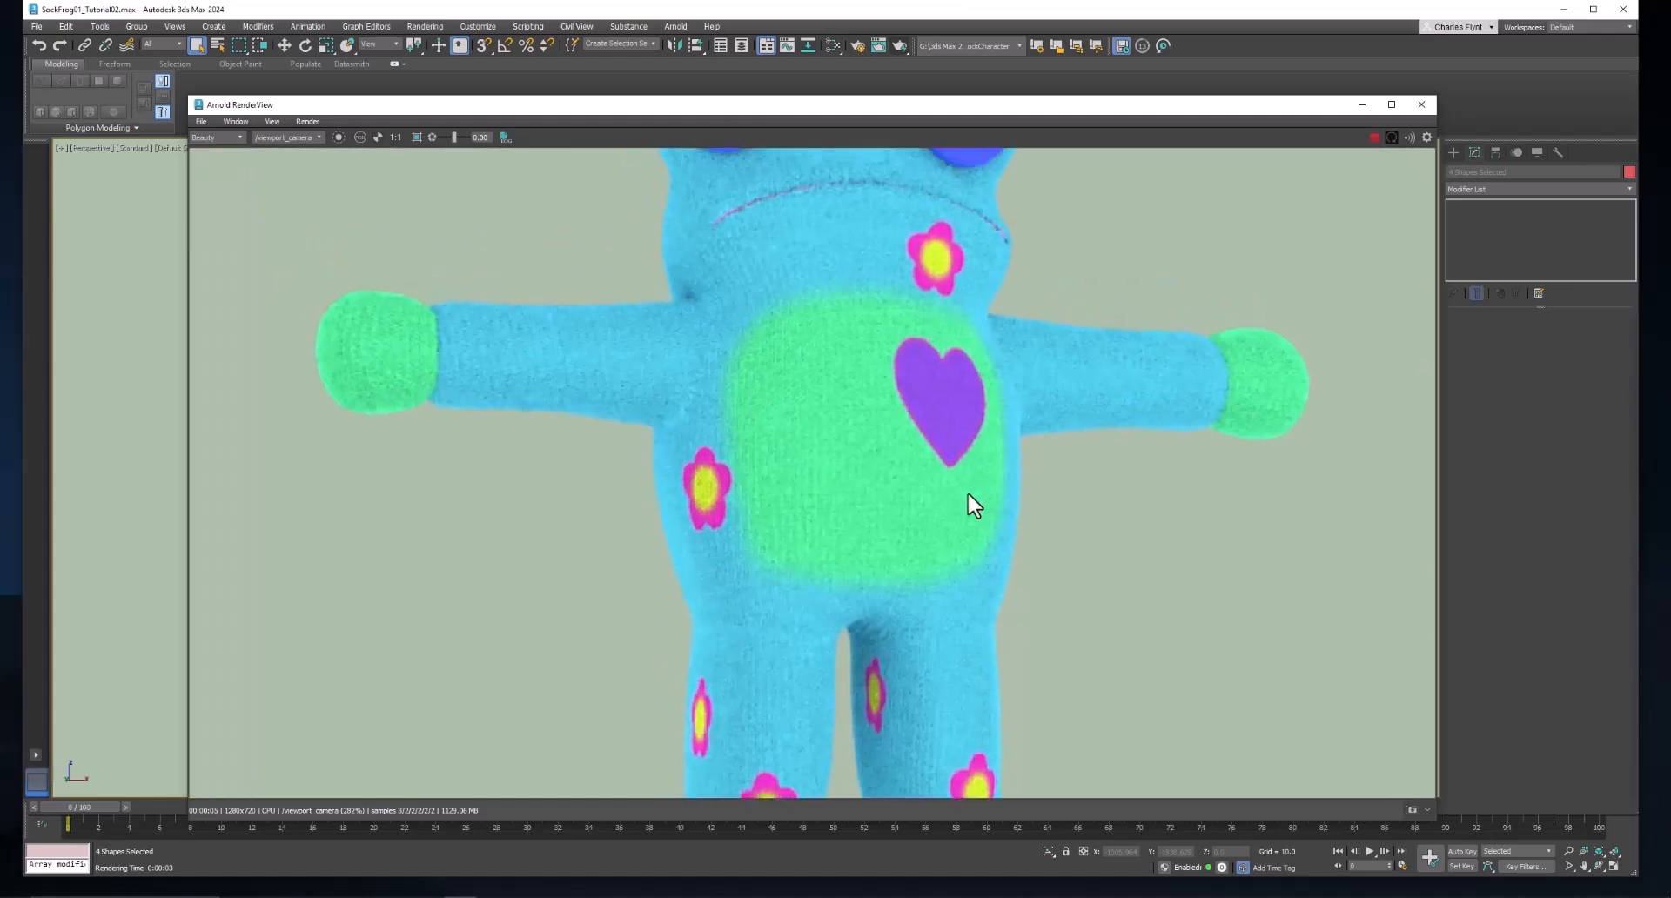
left_click_drag(968, 494, 964, 499)
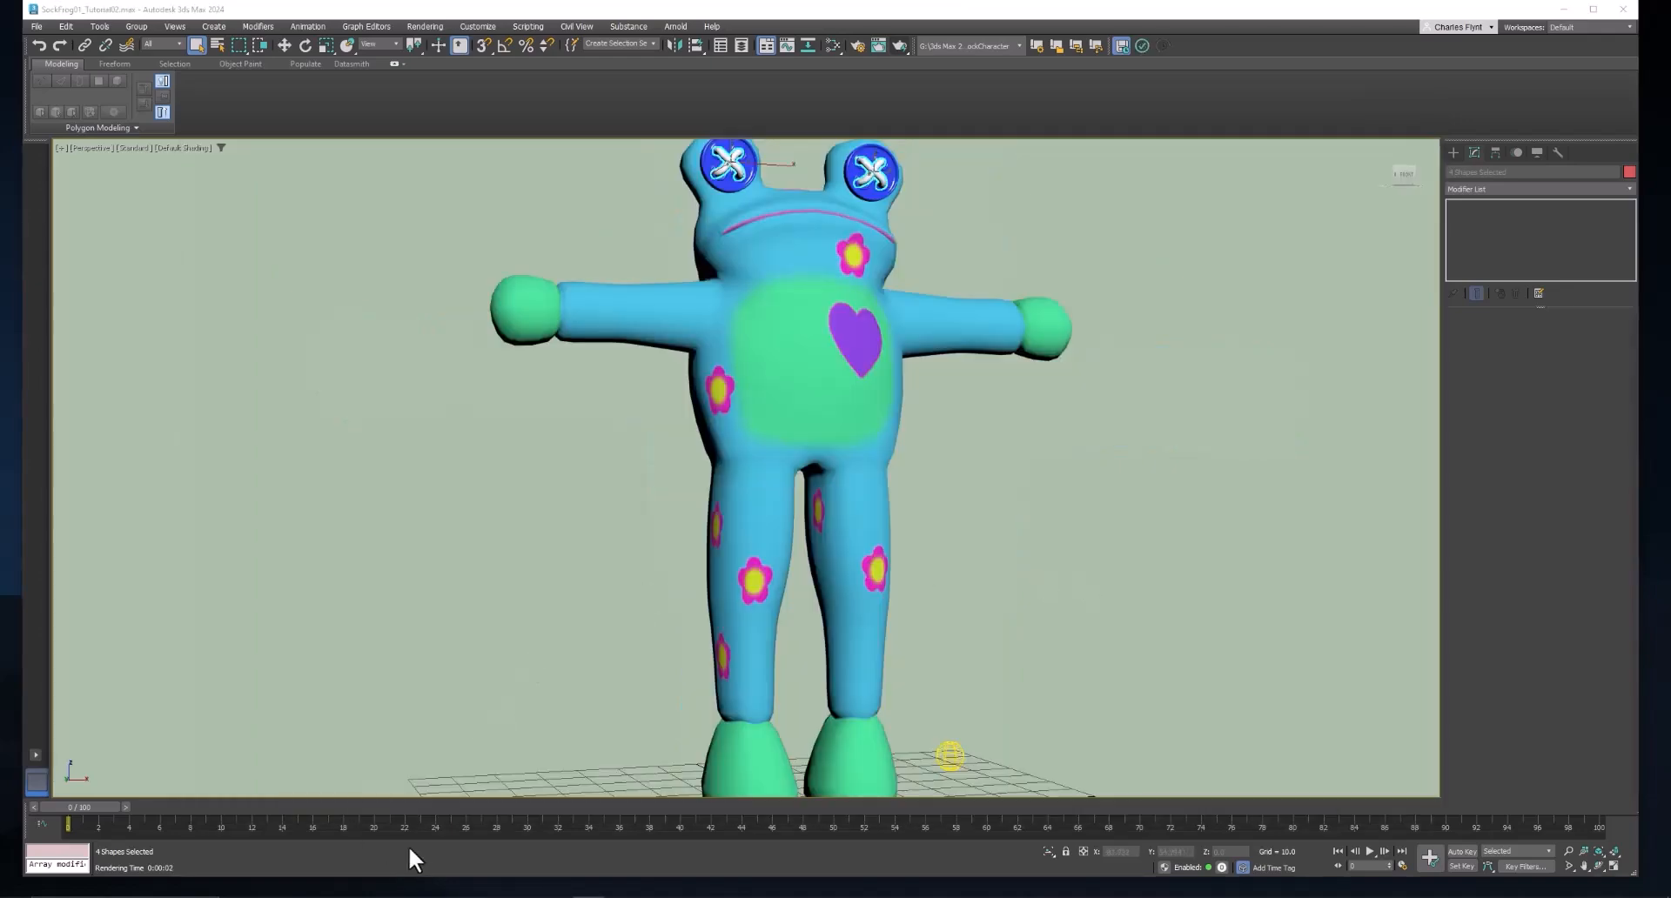
Switch to Photoshop and save the texture to the computer's images folder as Character_UVW01 in Photoshop format, replacing the existing file with Maximize Compatibility on.
left_click(619, 884)
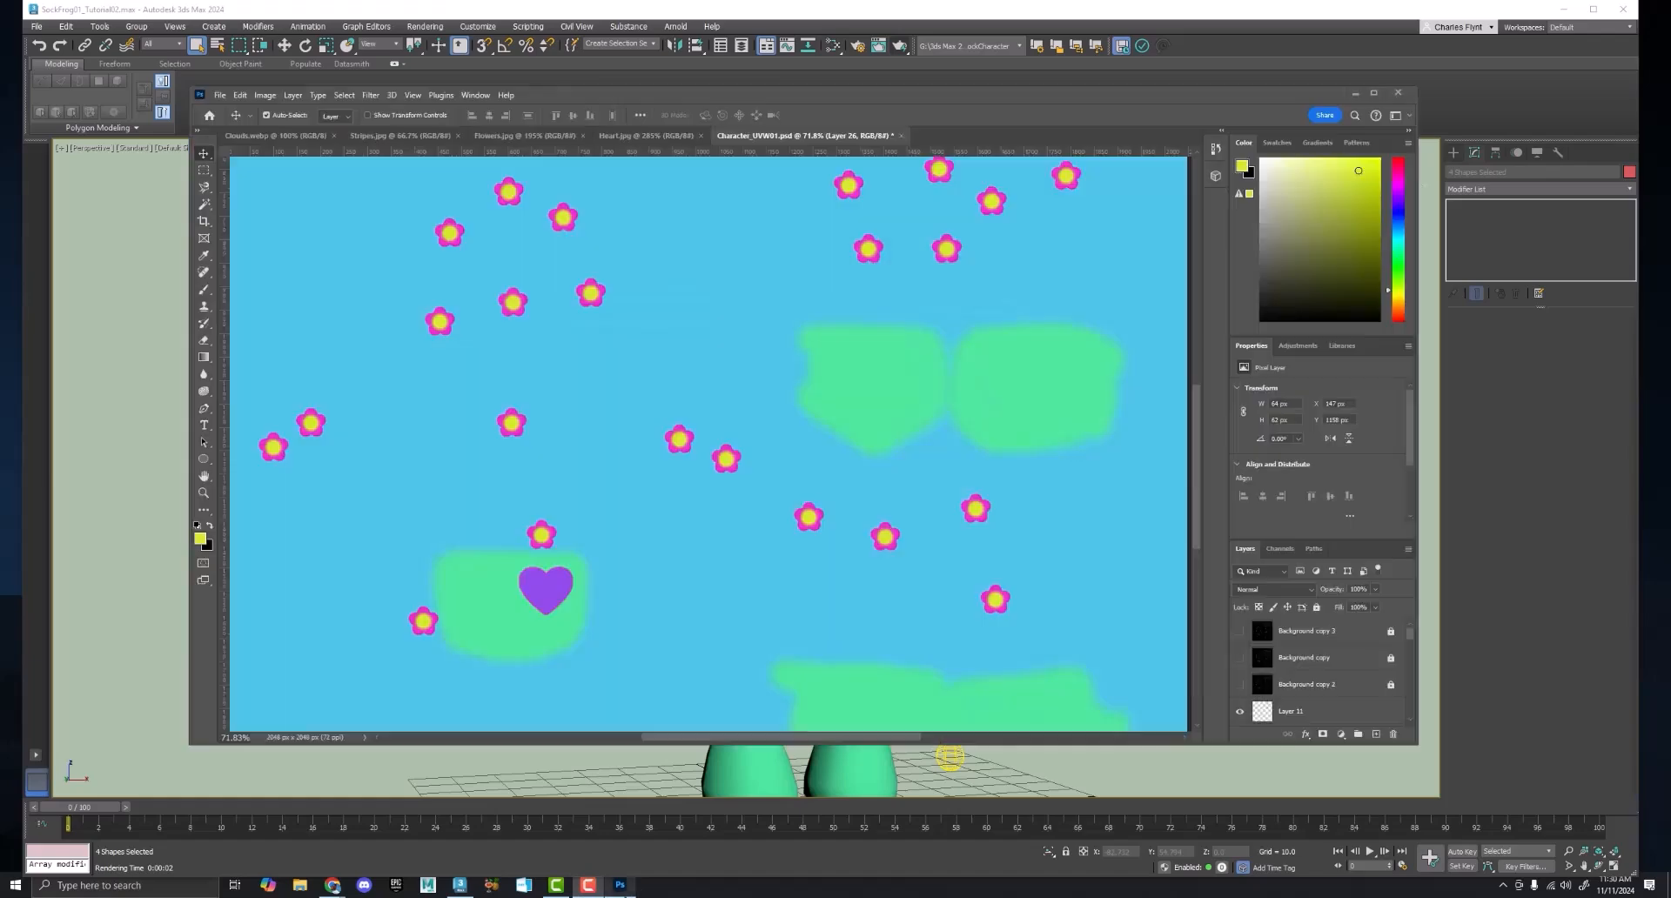
left_click_drag(666, 92, 735, 110)
left_click(273, 111)
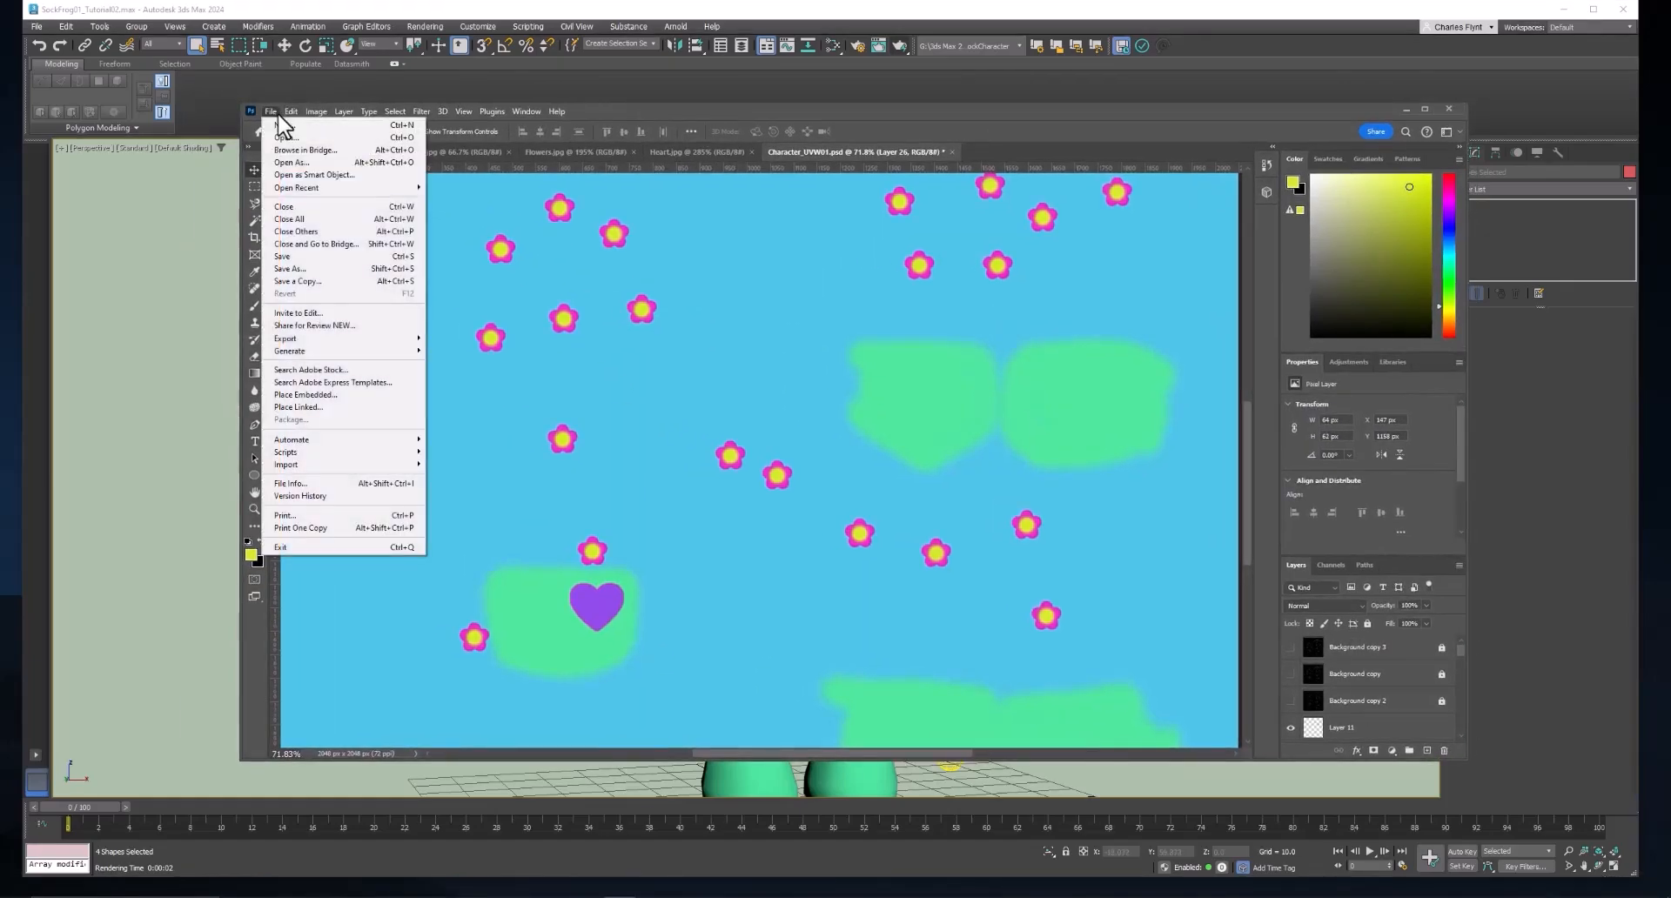
left_click(317, 271)
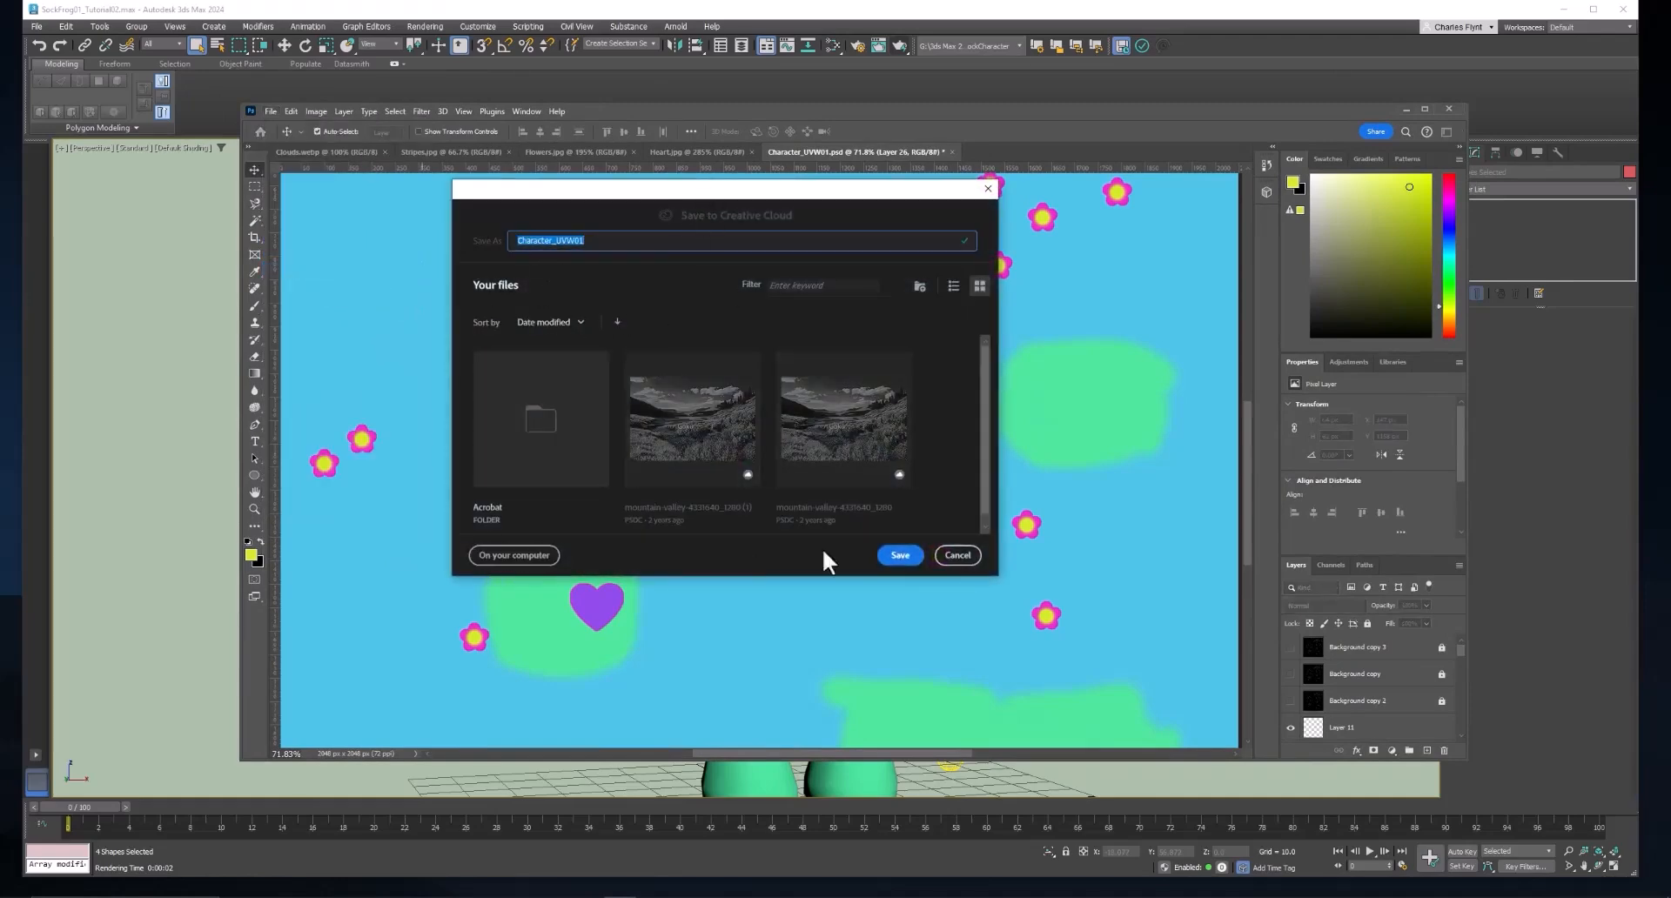
left_click(520, 558)
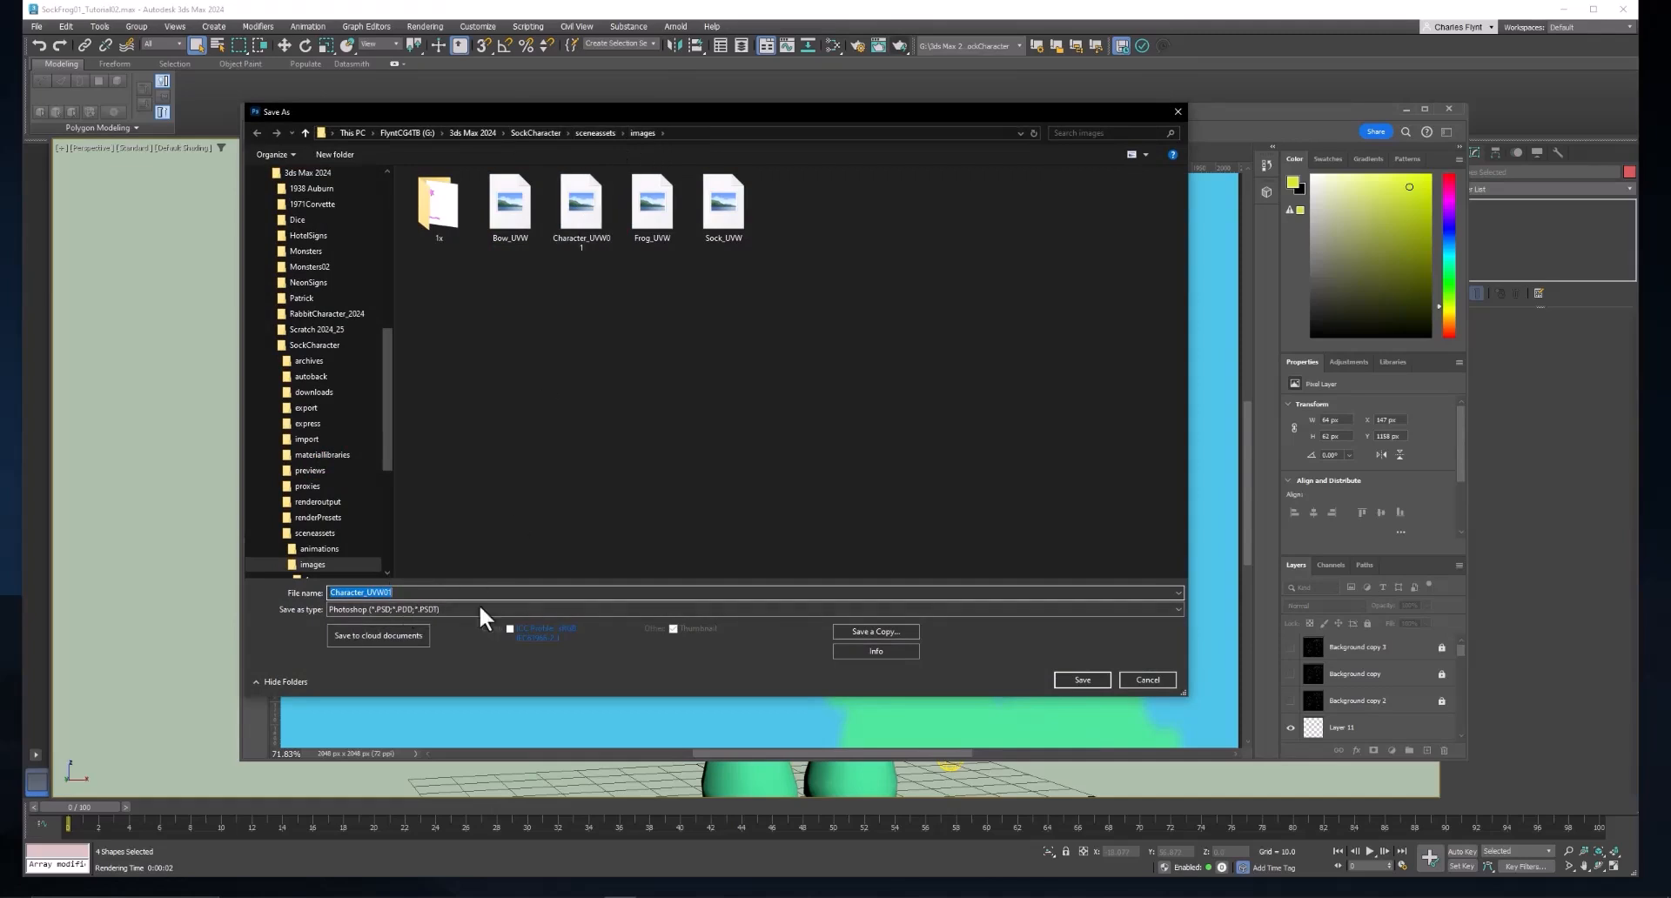
left_click(1083, 680)
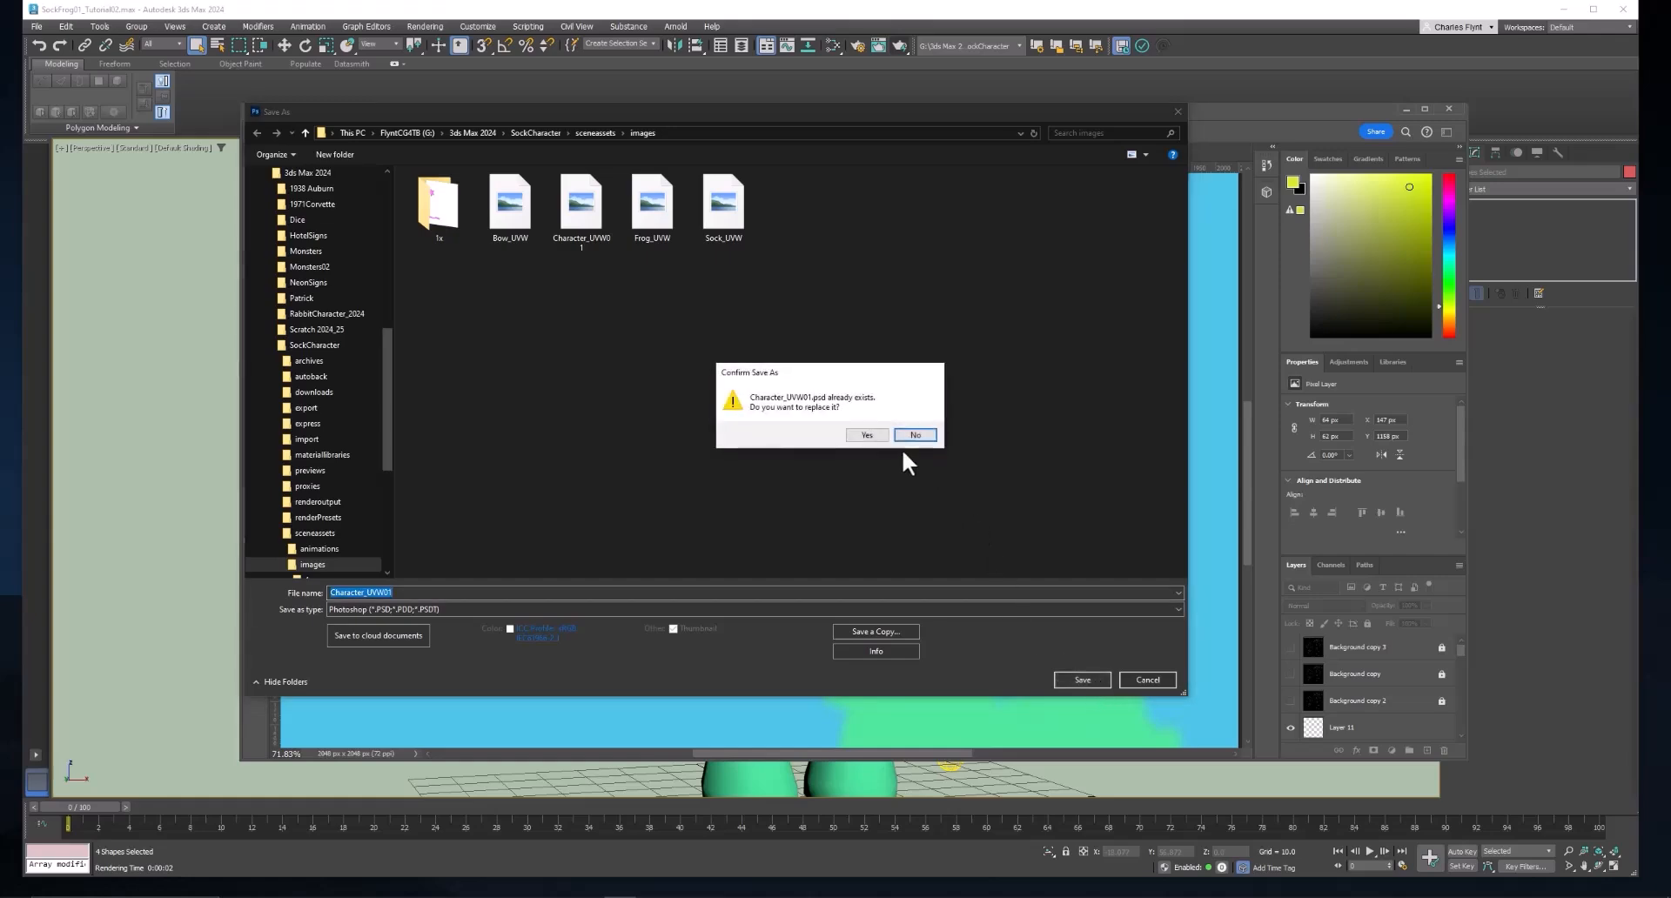
left_click(867, 435)
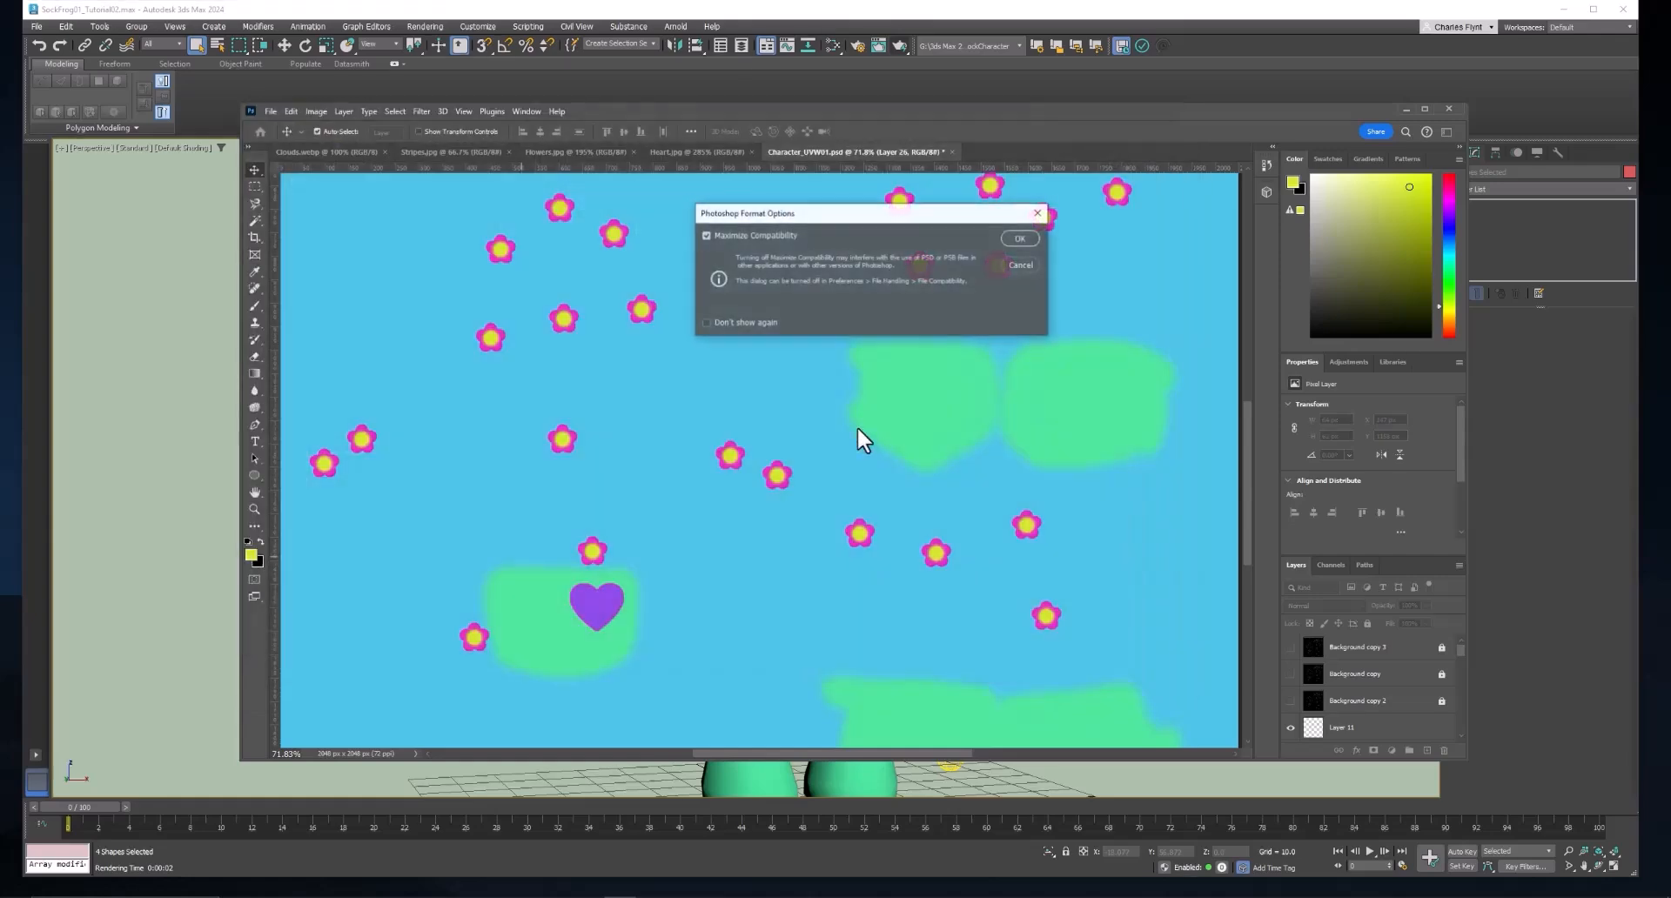
left_click(1026, 238)
scroll(1366, 729, "down", 2)
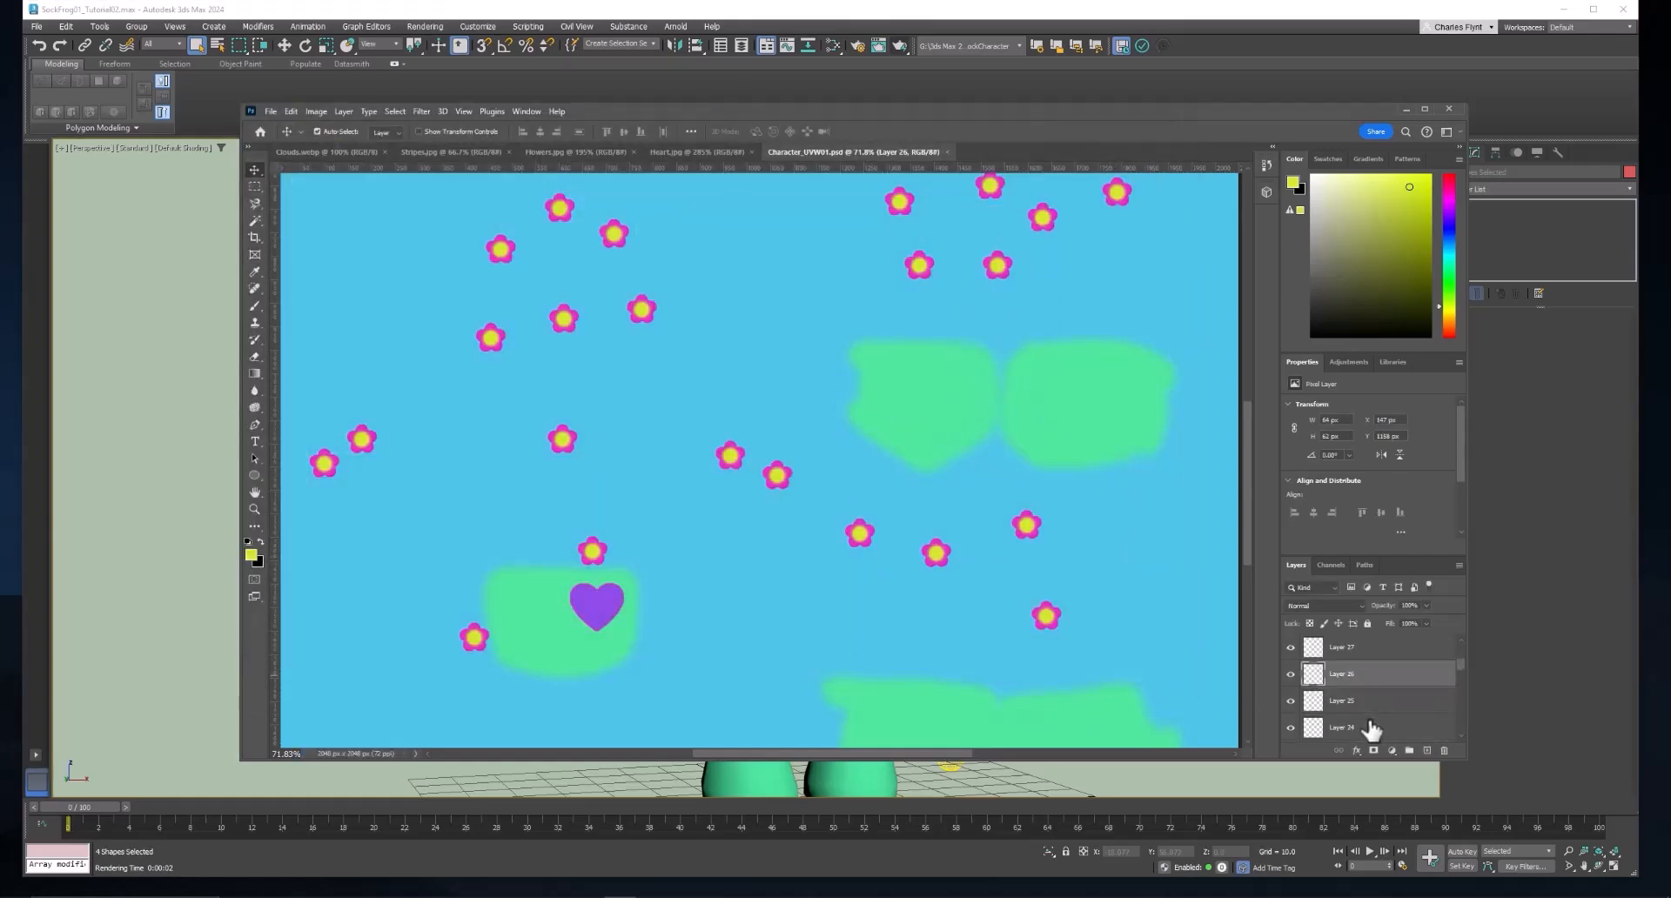
scroll(1367, 735, "up", 2)
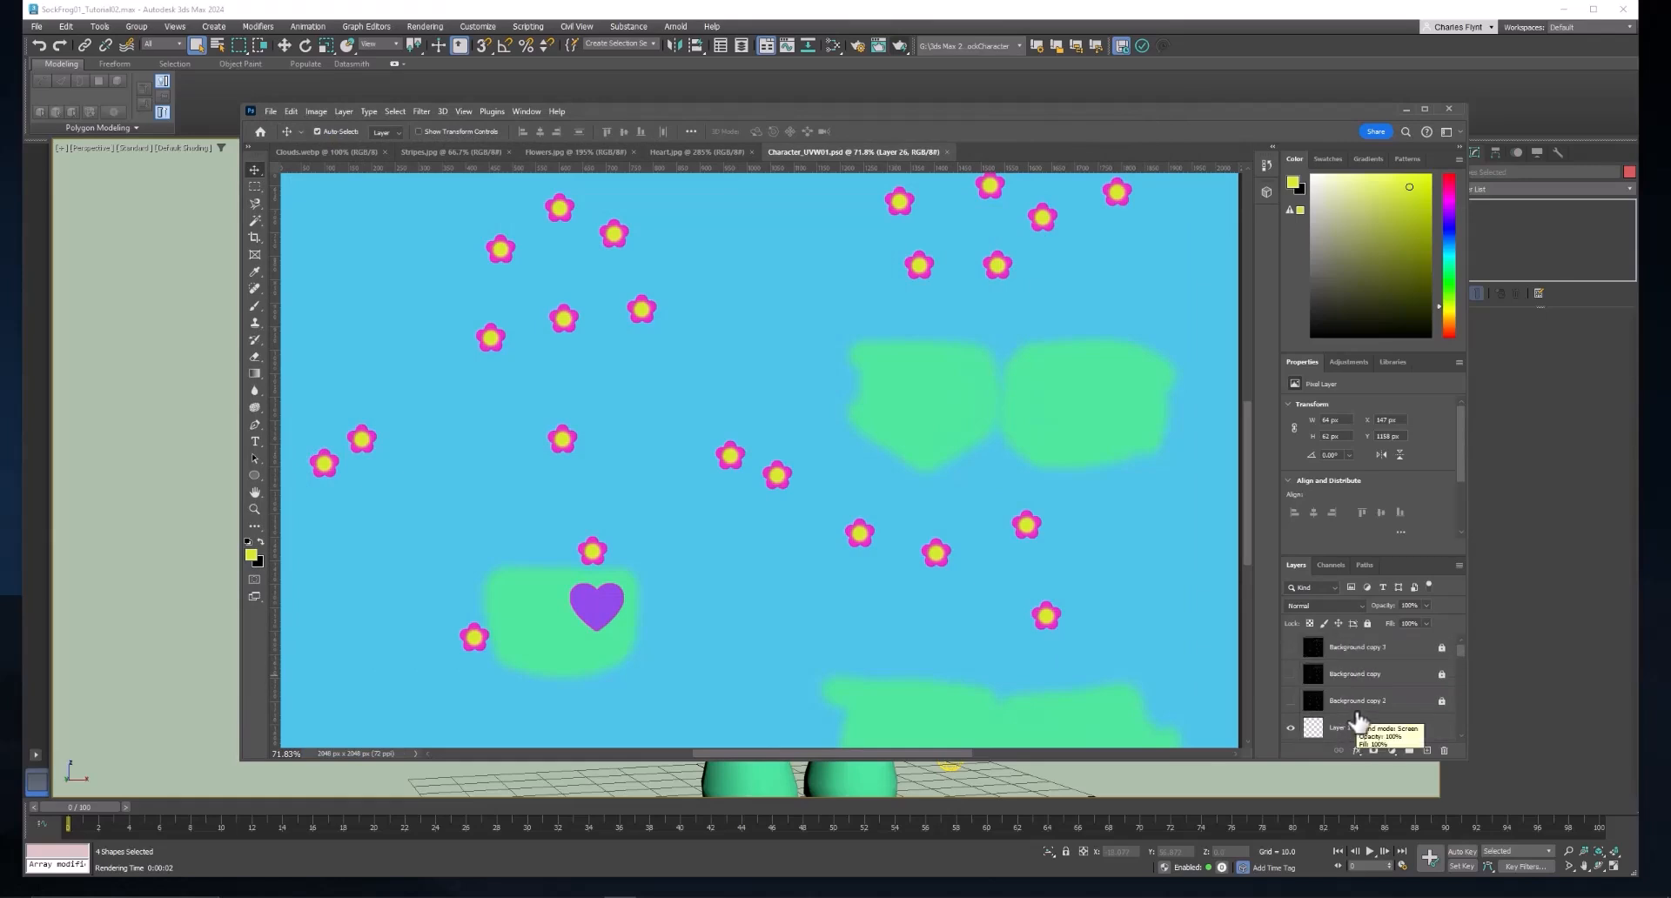
left_click_drag(1013, 109, 1007, 122)
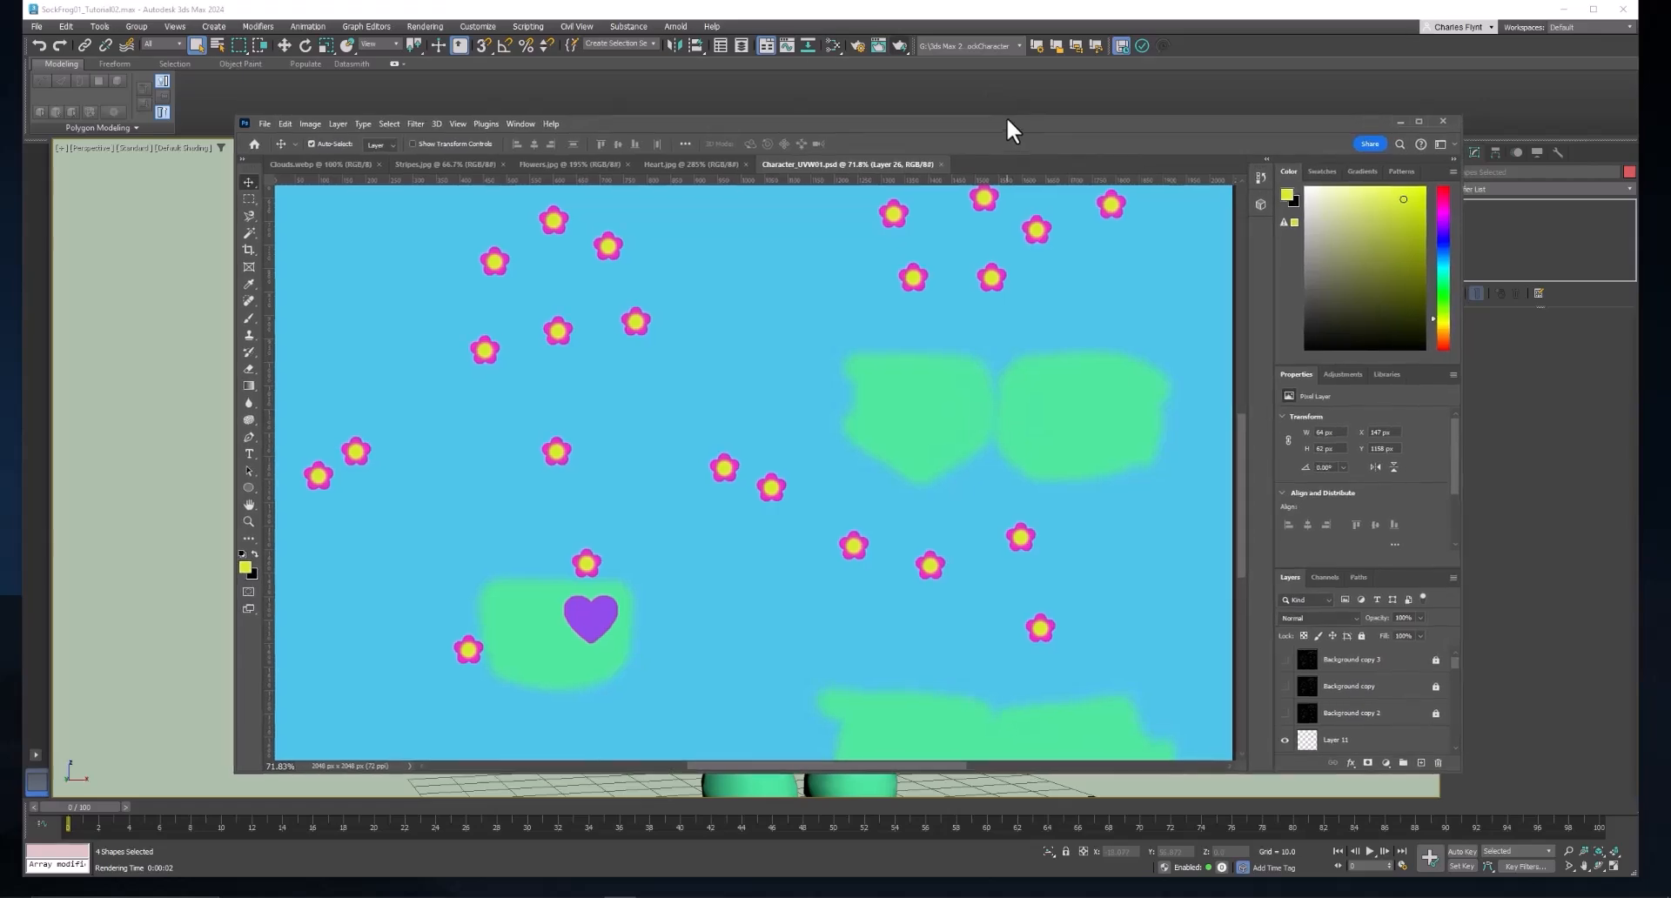
left_click_drag(774, 118, 755, 112)
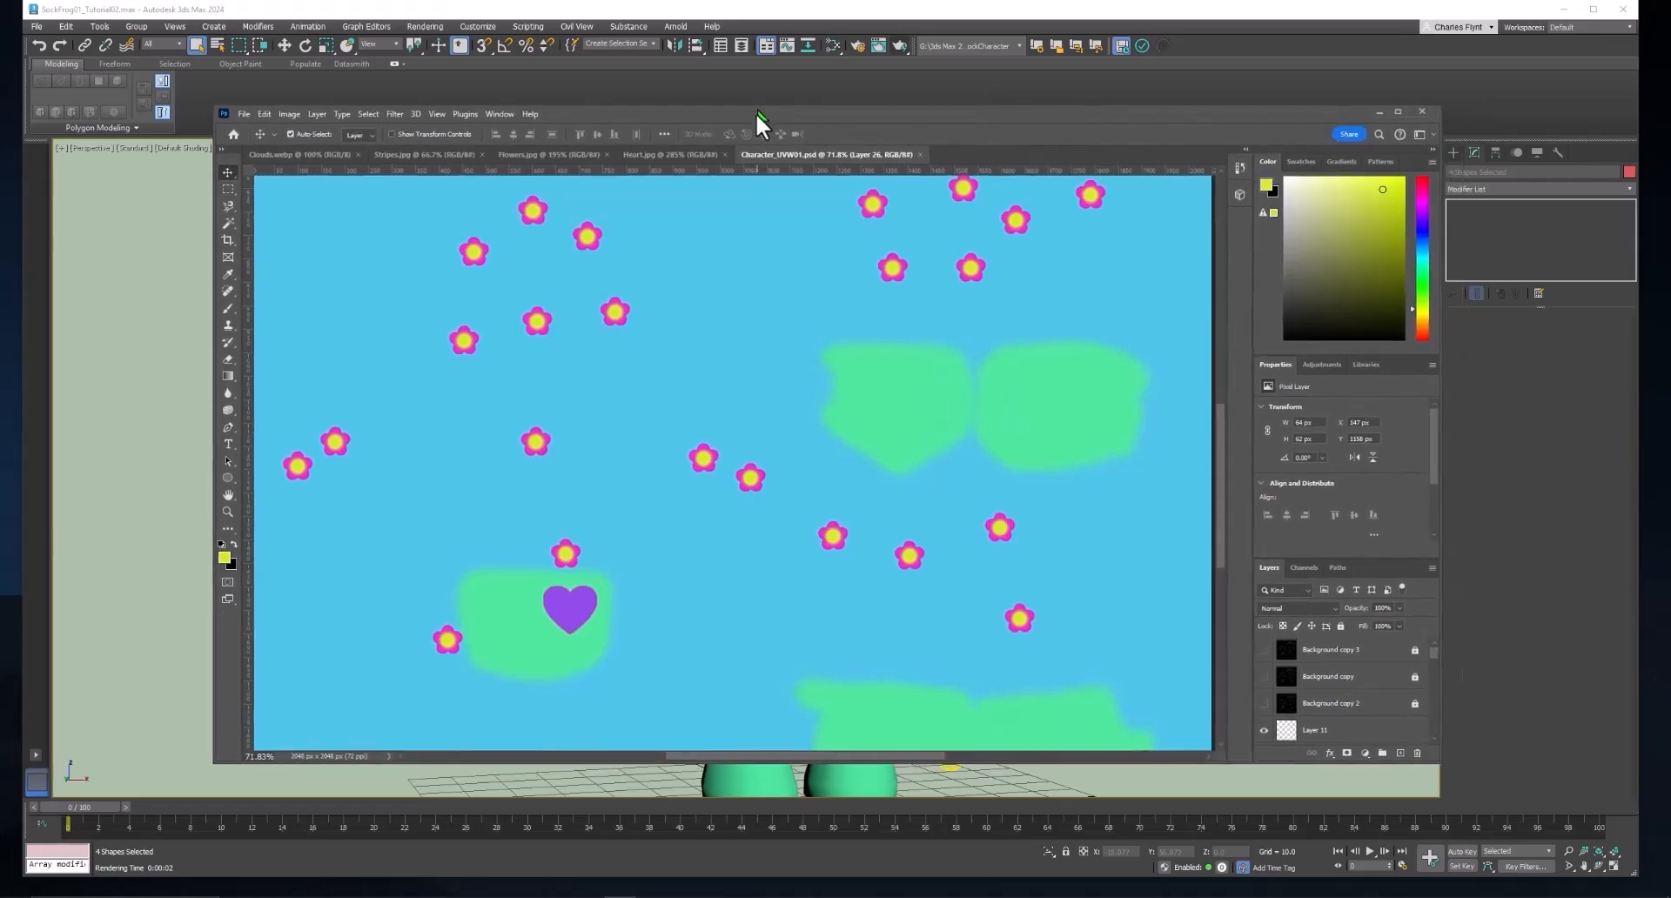
Switch to 3ds Max and examine the bitmap connected to the Frog material's base color in the Slate Material Editor.
left_click(834, 44)
left_click_drag(398, 318, 779, 319)
double_click(420, 305)
left_click_drag(403, 305, 379, 301)
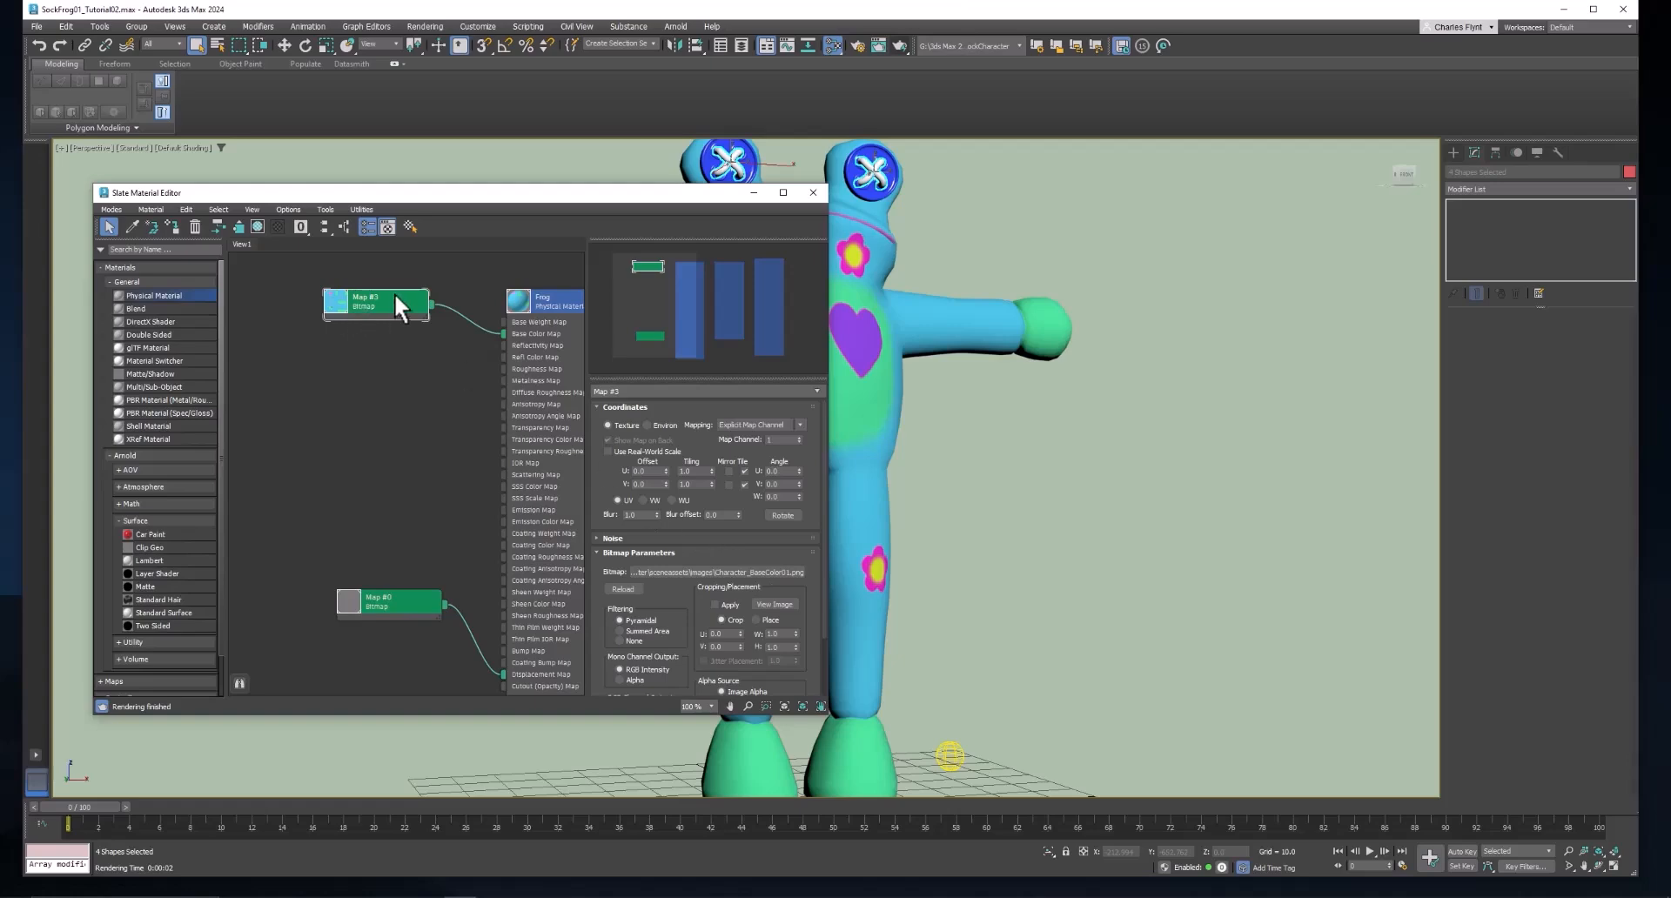
left_click_drag(462, 382, 407, 384)
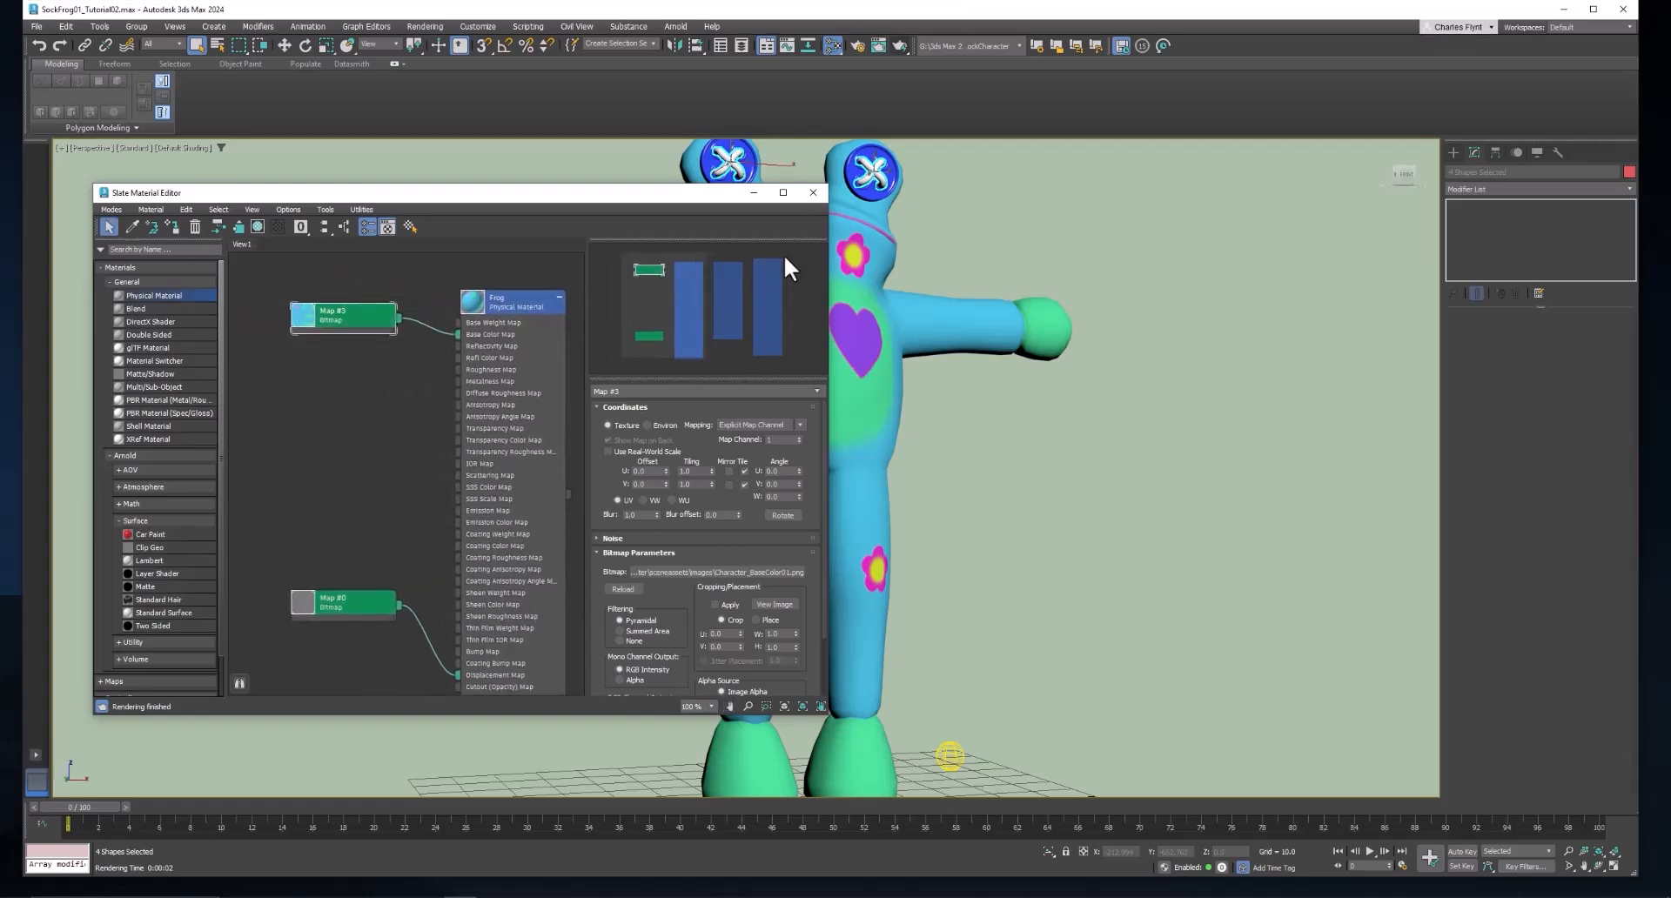
mouse_move(887, 887)
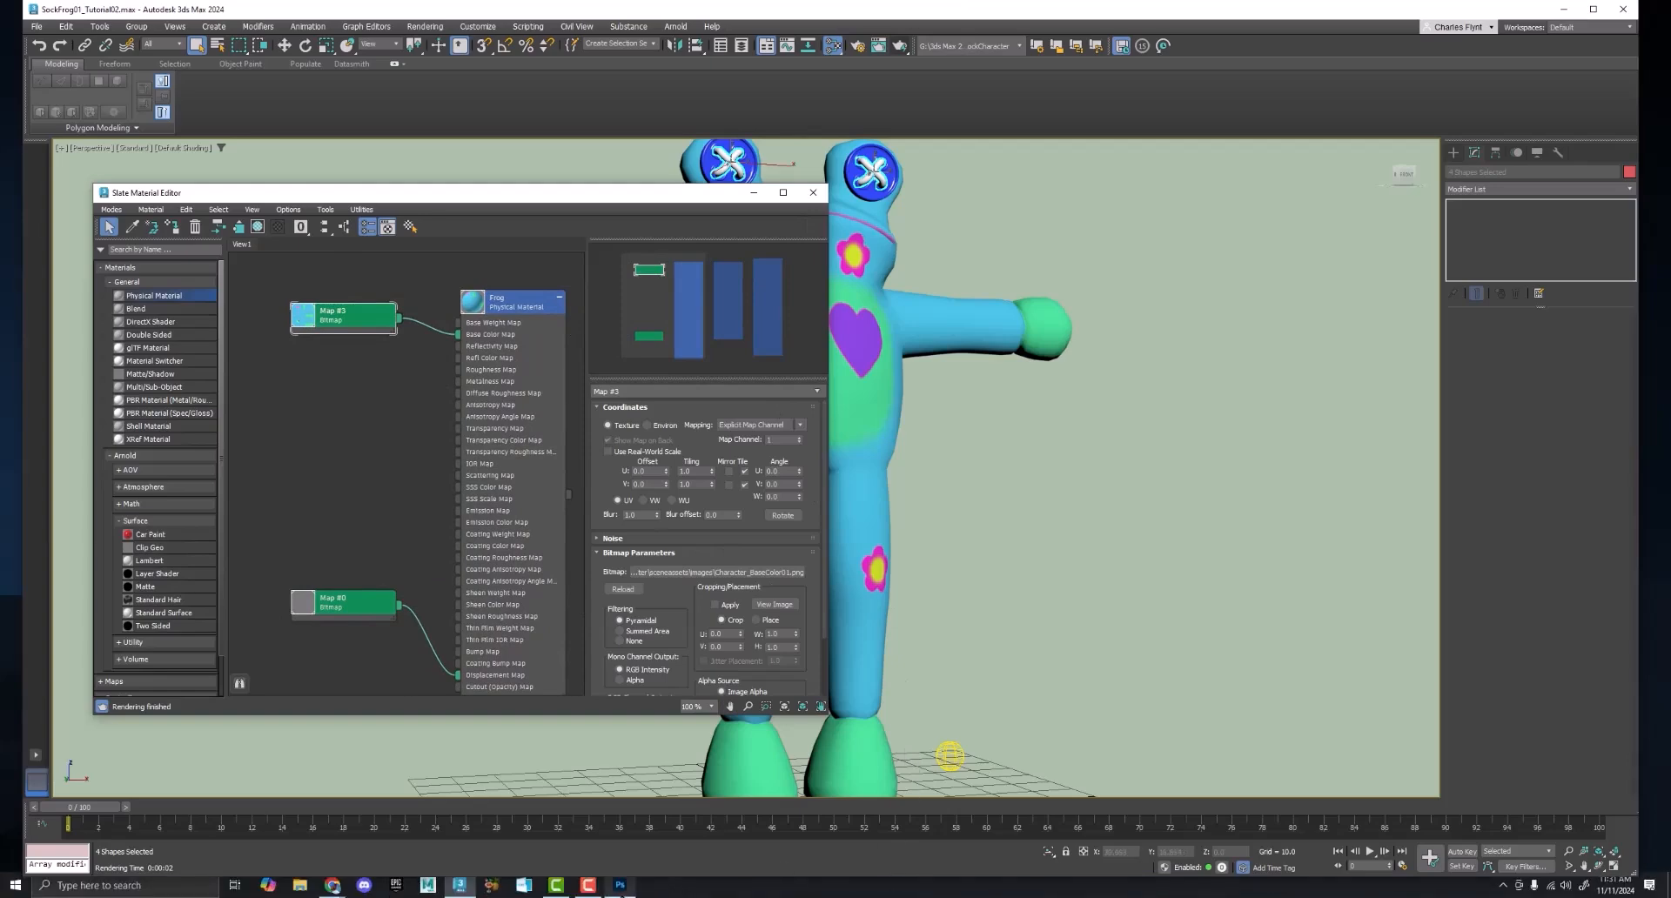
left_click(620, 885)
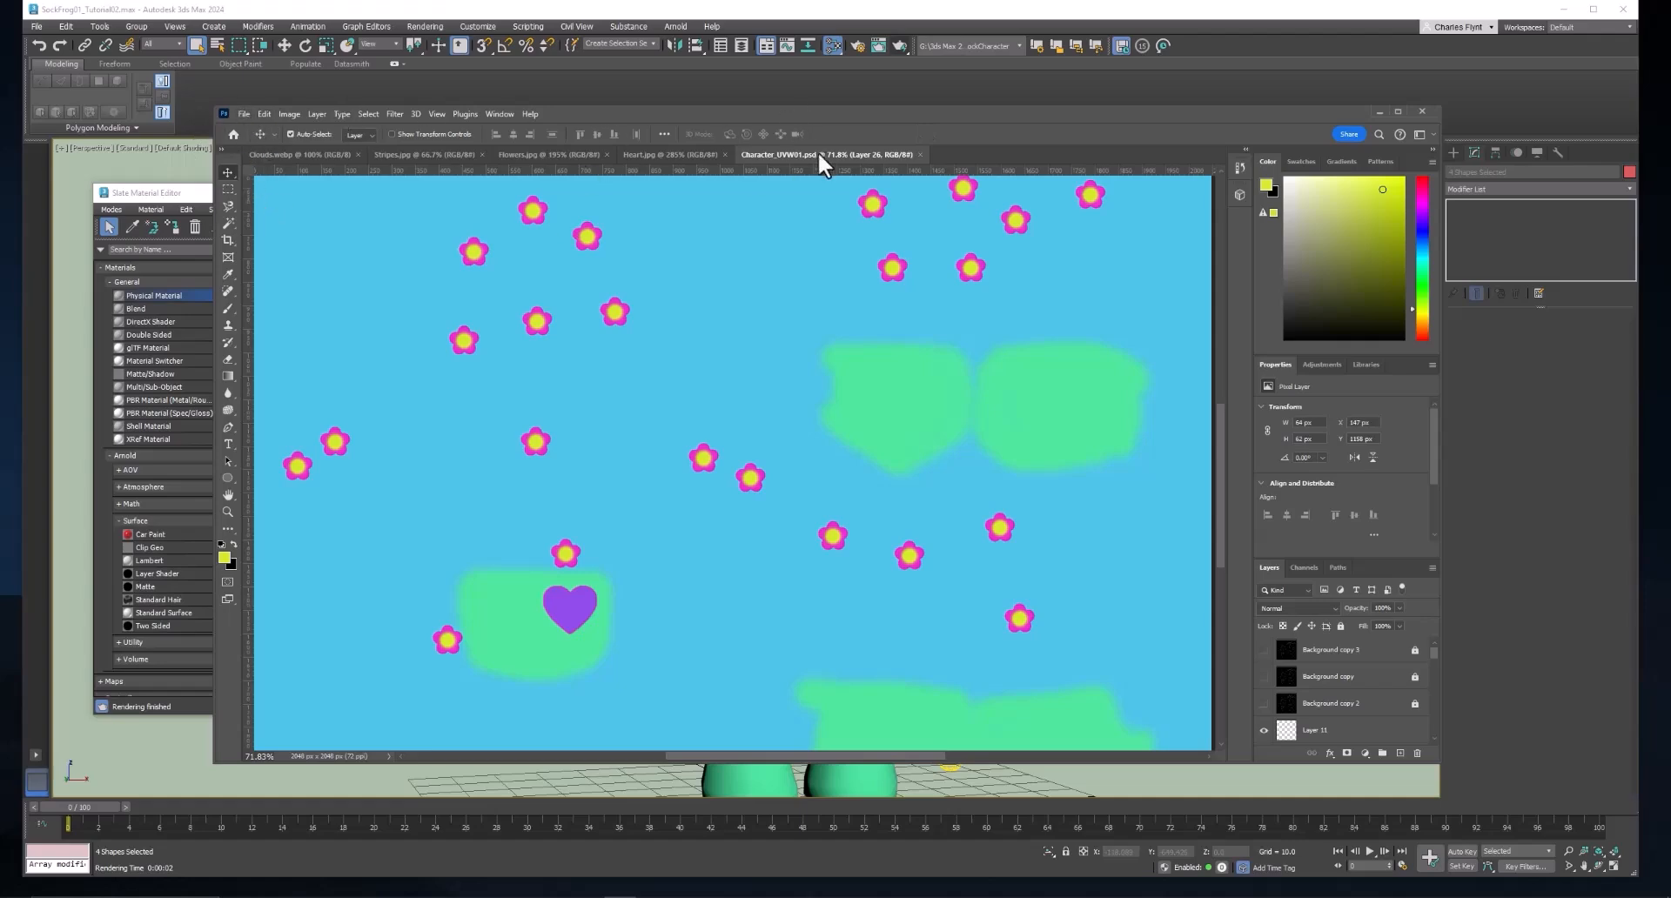
mouse_move(890, 113)
left_mouse_down()
mouse_move(859, 527)
mouse_move(857, 894)
mouse_move(905, 152)
mouse_move(879, 107)
left_mouse_up()
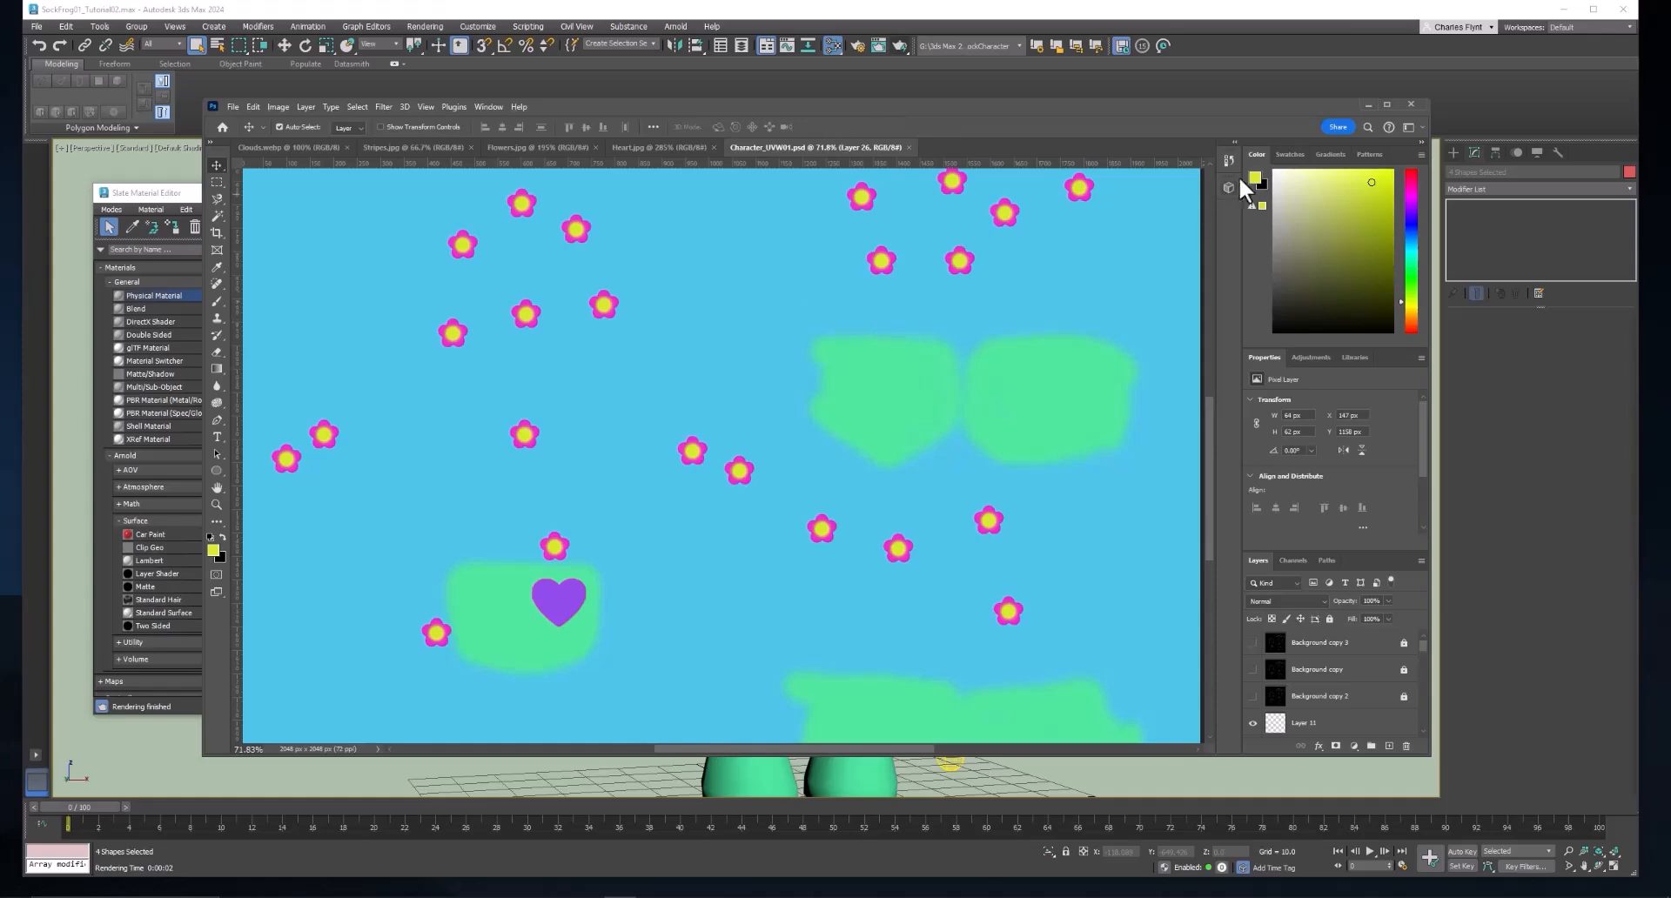
Return to 3ds Max, deselect the thread shapes and close the Slate Material Editor.
left_click(1120, 776)
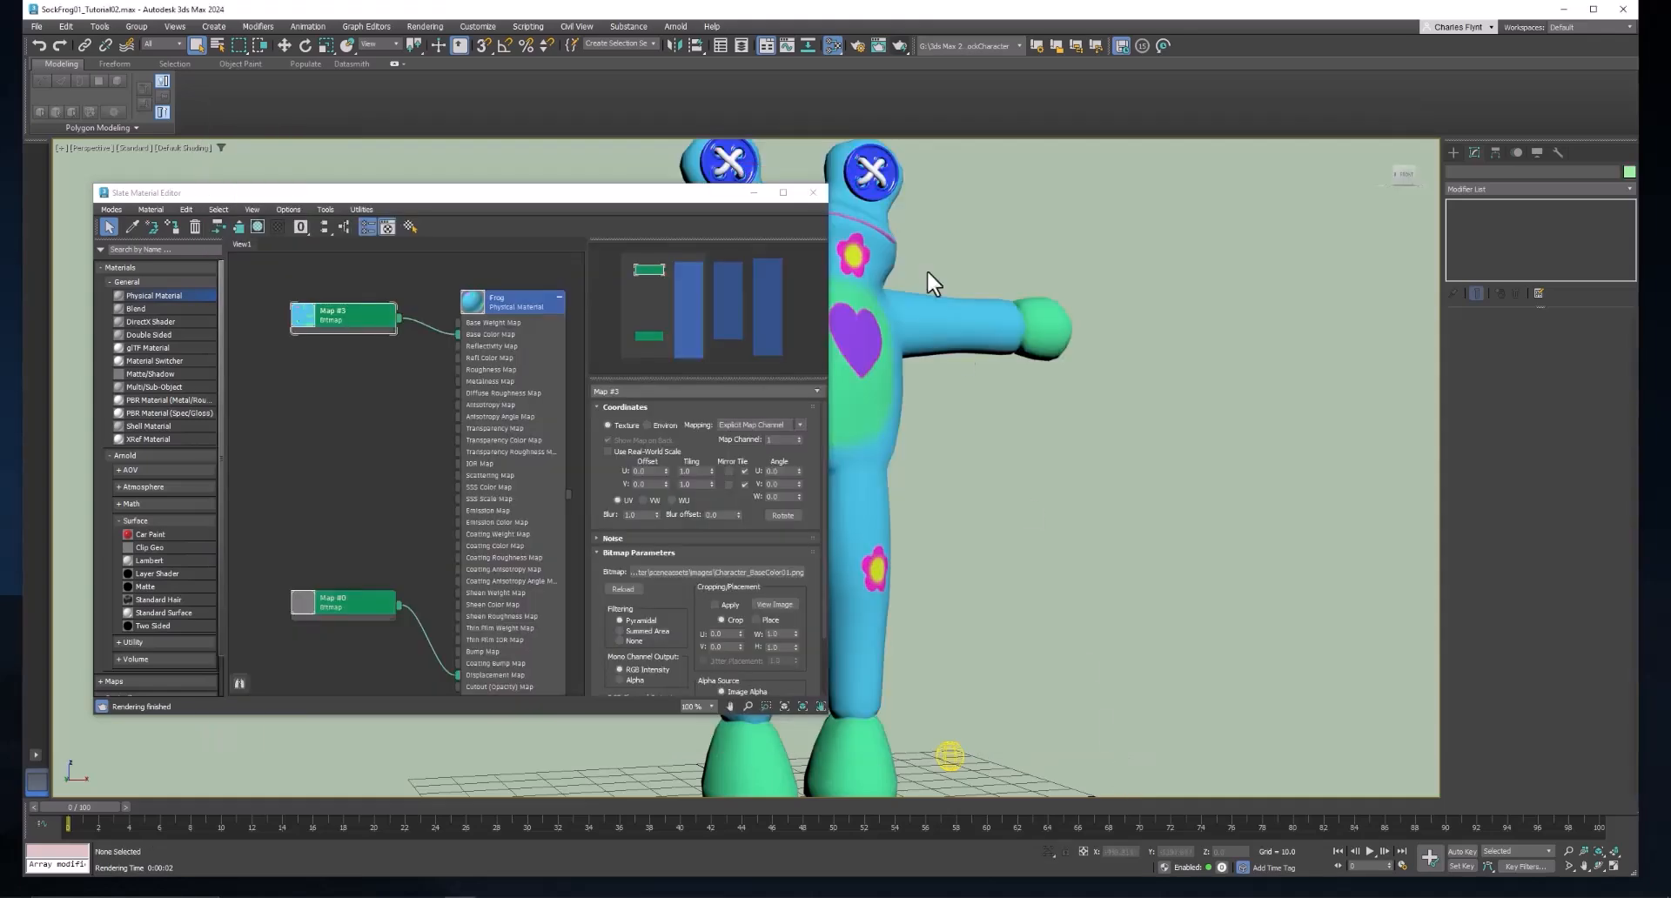
left_click(822, 194)
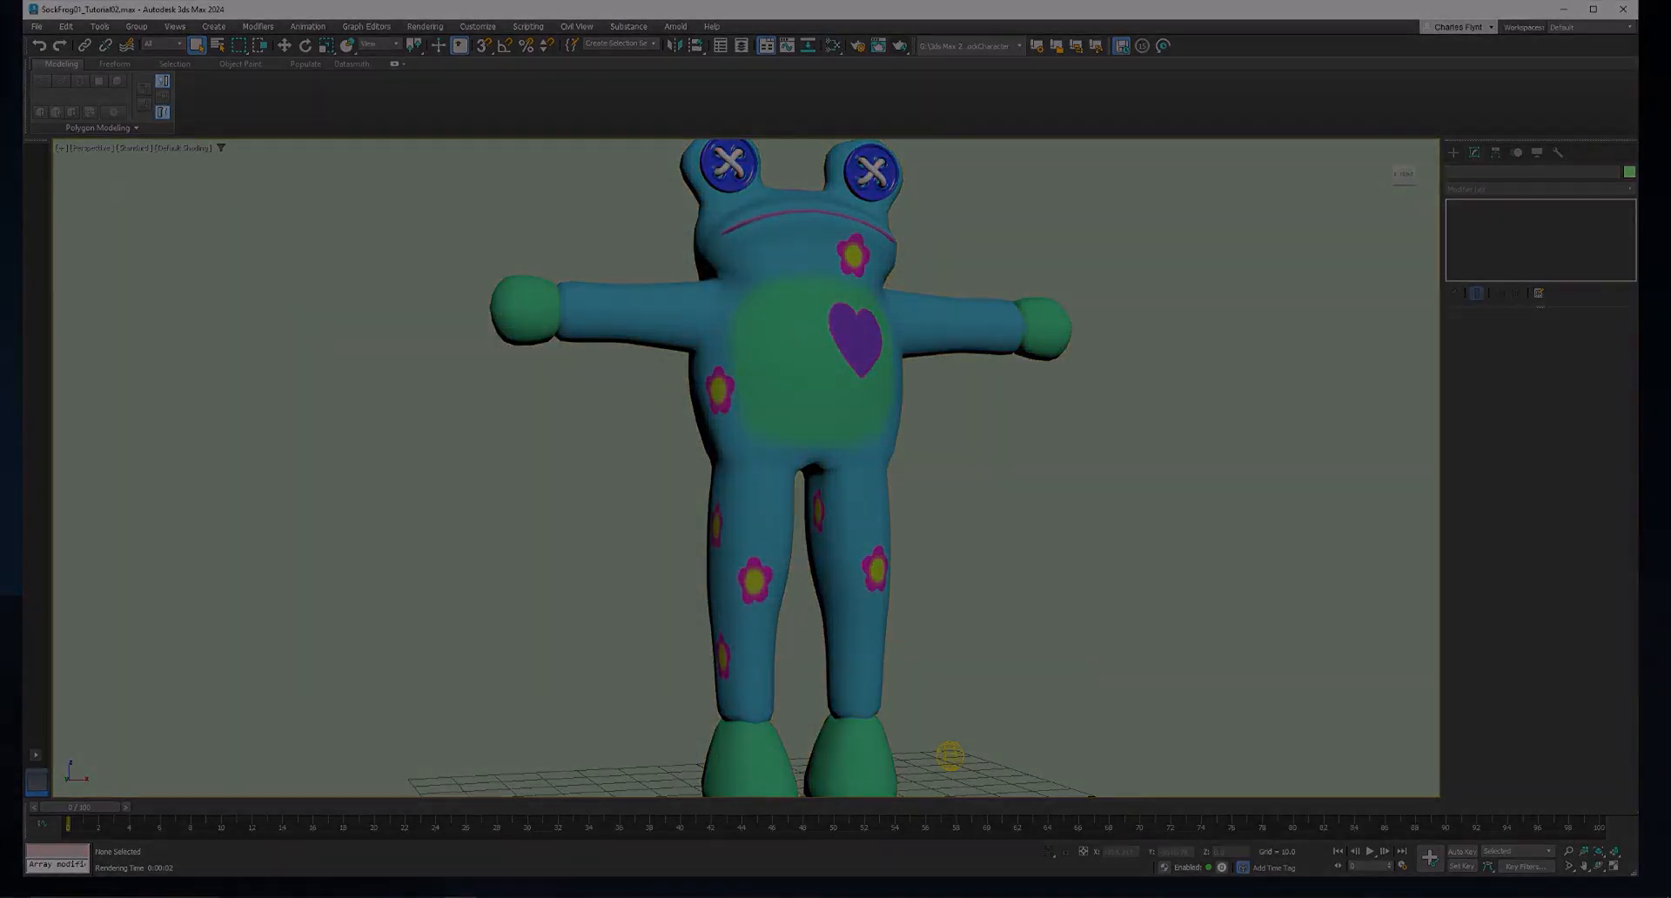